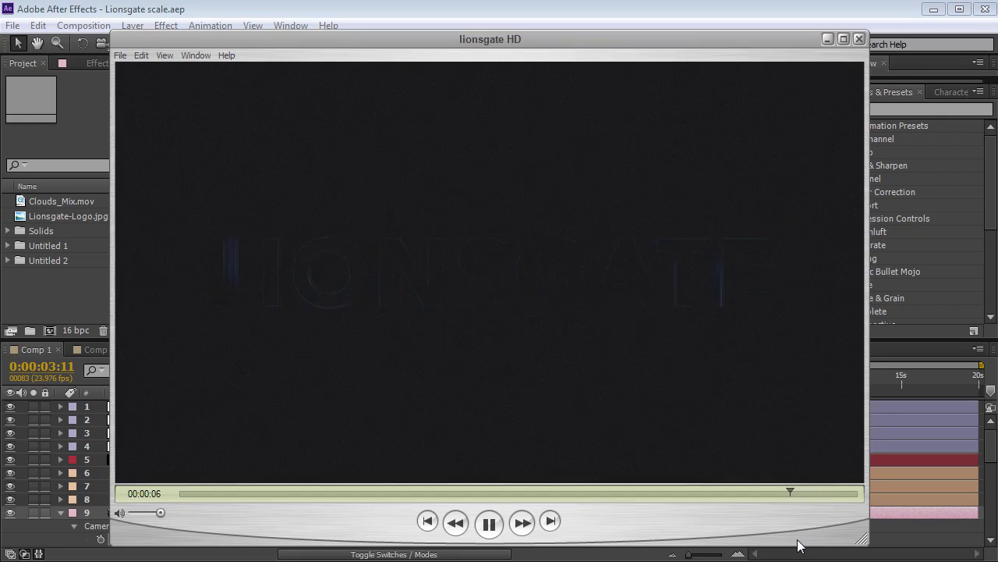
Scrub through the lionsgate HD reference movie to examine how the logo animation looks at different moments.
{"action": "left_click_drag", "start_coordinate": [181, 493], "coordinate": [383, 496]}
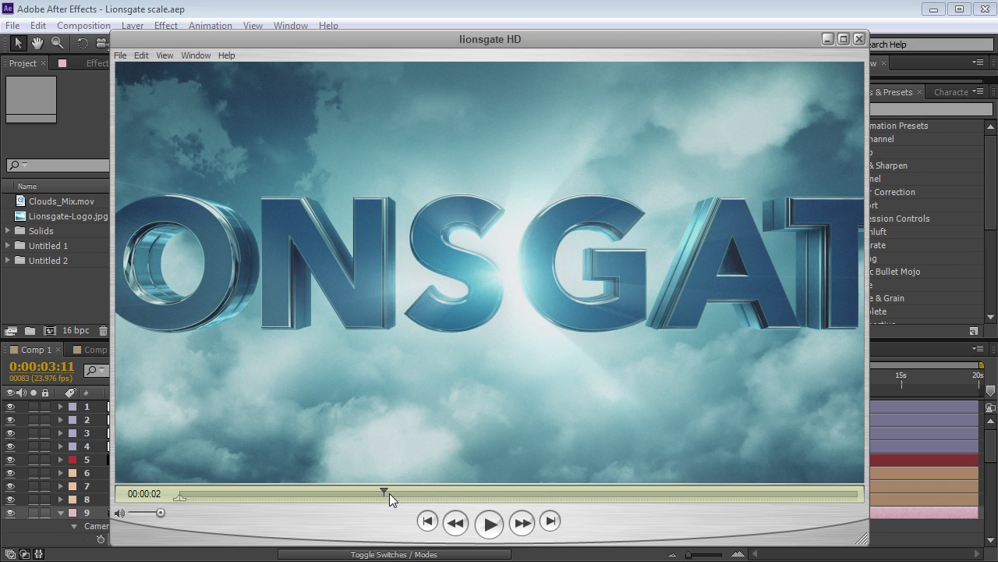
{"action": "left_click_drag", "start_coordinate": [388, 489], "coordinate": [502, 484]}
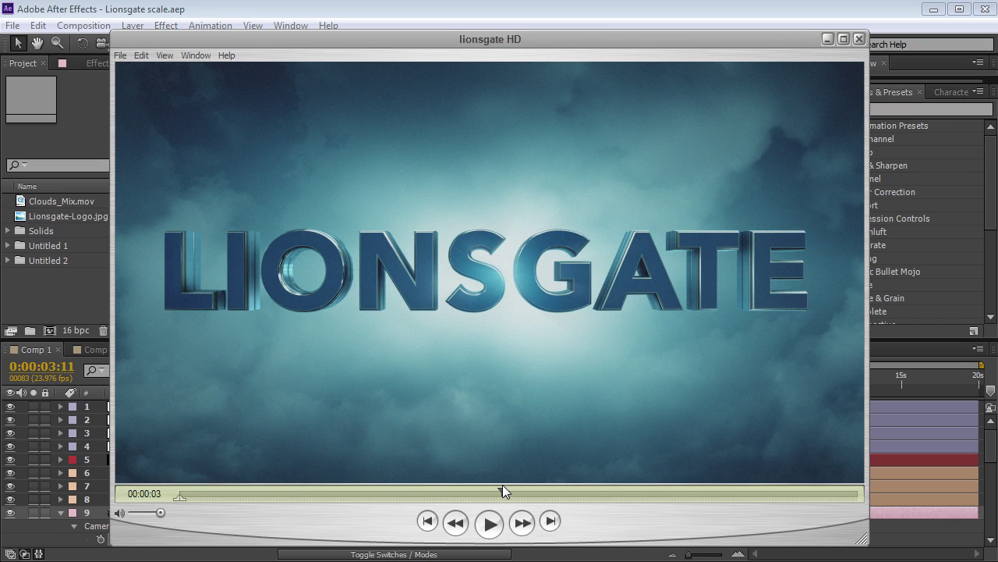
{"action": "mouse_move", "coordinate": [502, 485]}
{"action": "left_mouse_down"}
{"action": "mouse_move", "coordinate": [507, 494]}
{"action": "mouse_move", "coordinate": [489, 492]}
{"action": "left_mouse_up"}
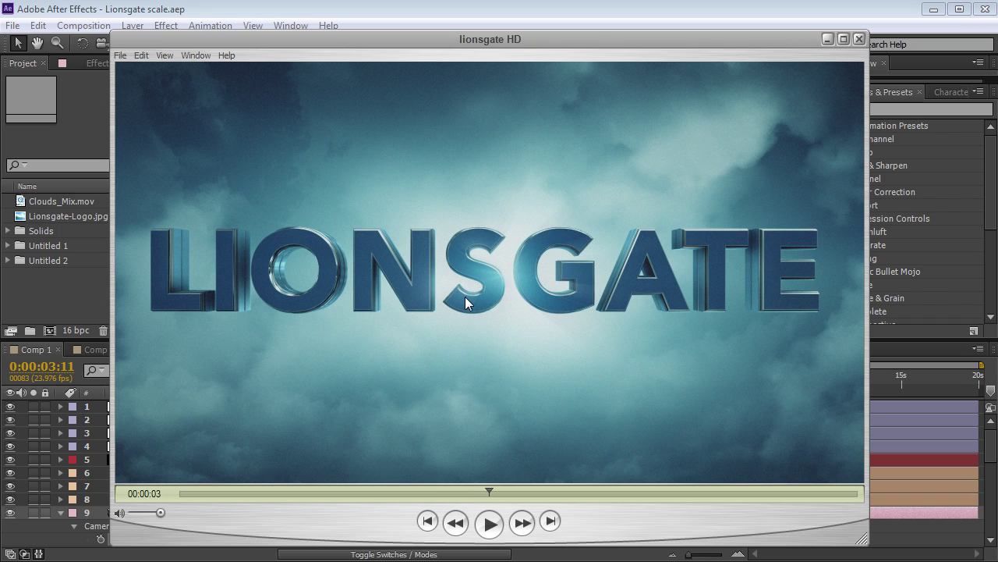
Switch to After Effects and inspect the existing Comp 1 logo frame in an enlarged composition view.
{"action": "left_click", "coordinate": [334, 7]}
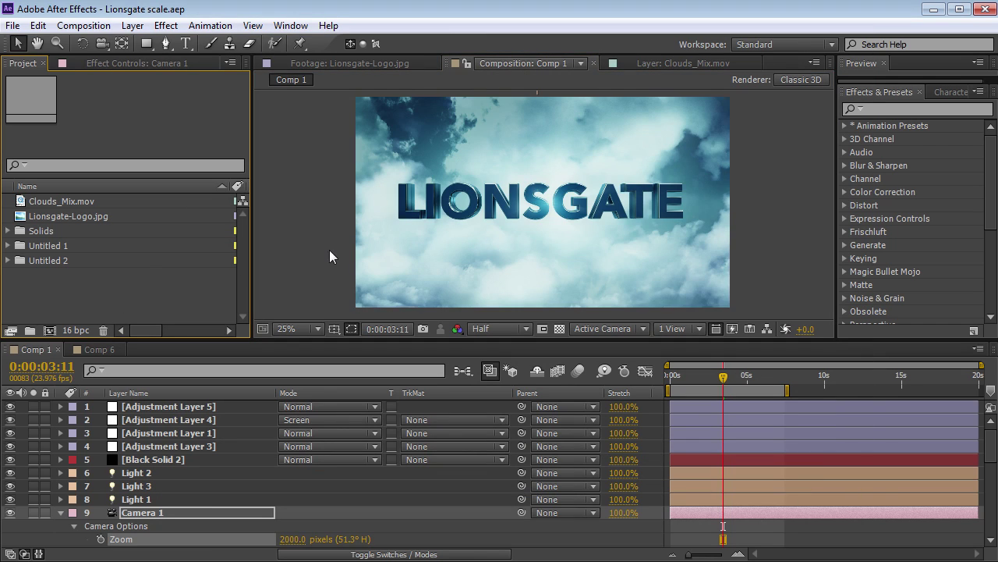
{"action": "scroll", "coordinate": [343, 255], "scroll_direction": "up", "scroll_amount": 2}
{"action": "key", "text": "grave"}
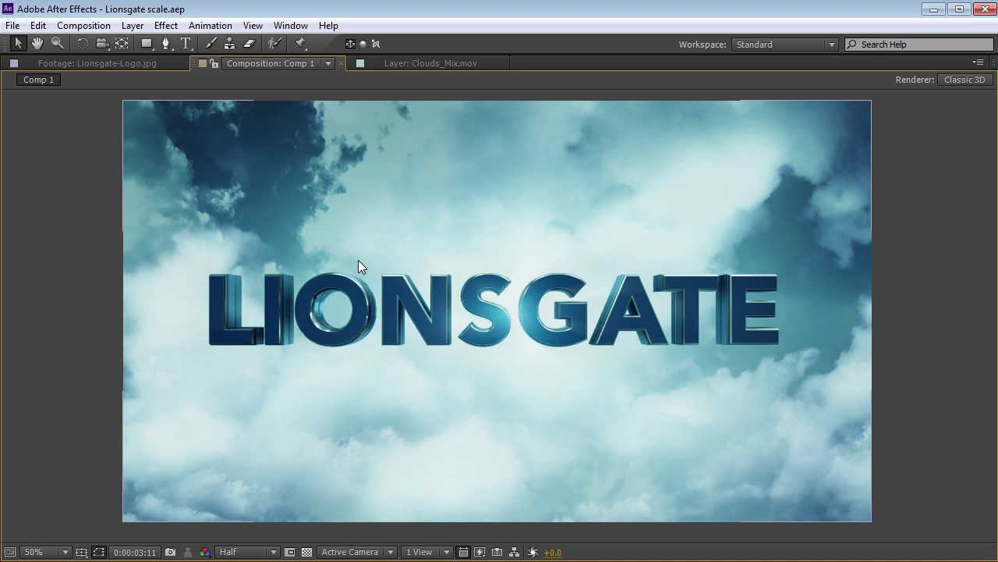
{"action": "key", "text": "grave"}
Open the Lionsgate-Logo.jpg footage and examine the reference lettering's bevels, reflections and lighting enlarged.
{"action": "double_click", "coordinate": [145, 216]}
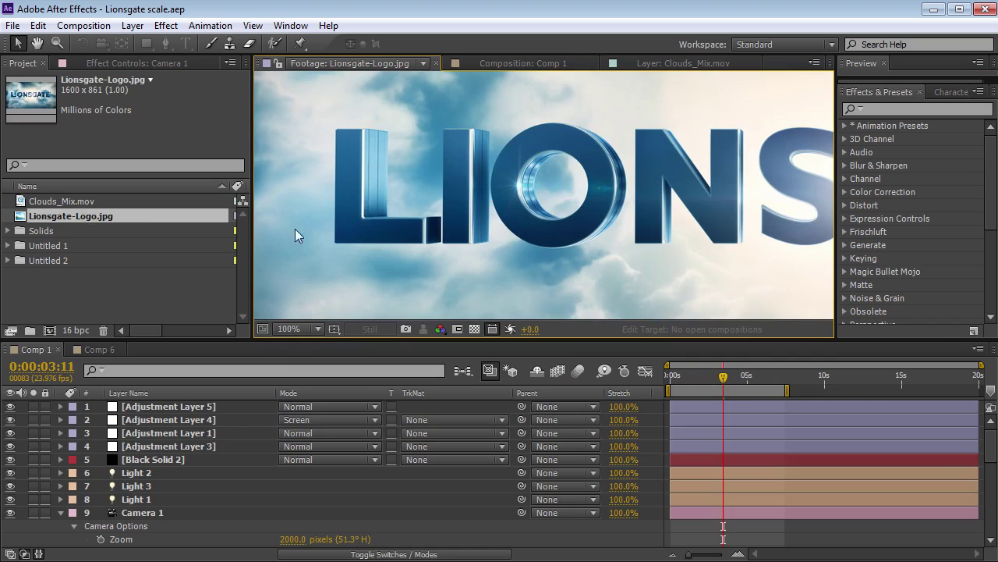
{"action": "key", "text": "grave"}
{"action": "key", "text": "h"}
{"action": "left_click_drag", "start_coordinate": [705, 328], "coordinate": [532, 339]}
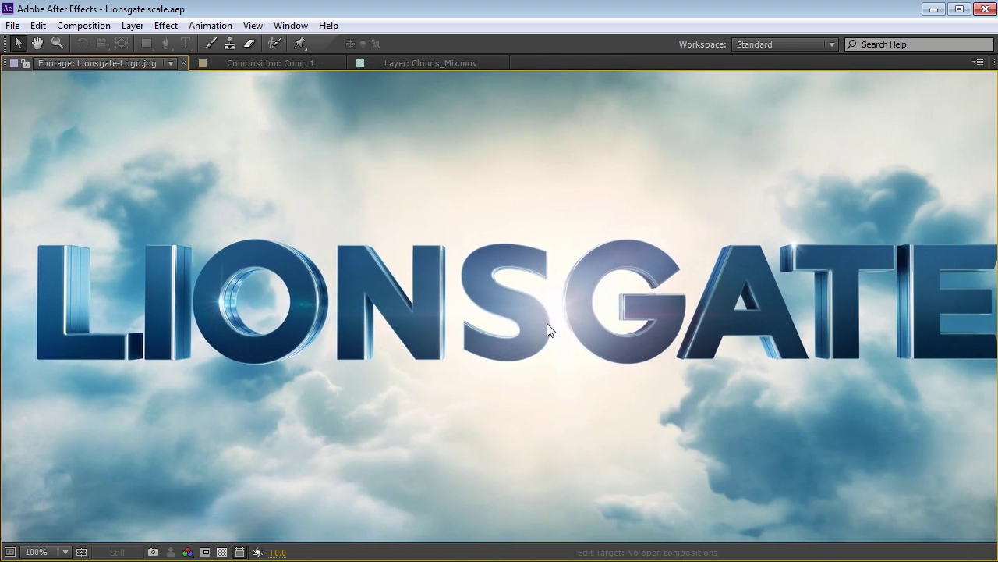
{"action": "scroll", "coordinate": [547, 331], "scroll_direction": "down", "scroll_amount": 1}
{"action": "scroll", "coordinate": [506, 397], "scroll_direction": "up", "scroll_amount": 1}
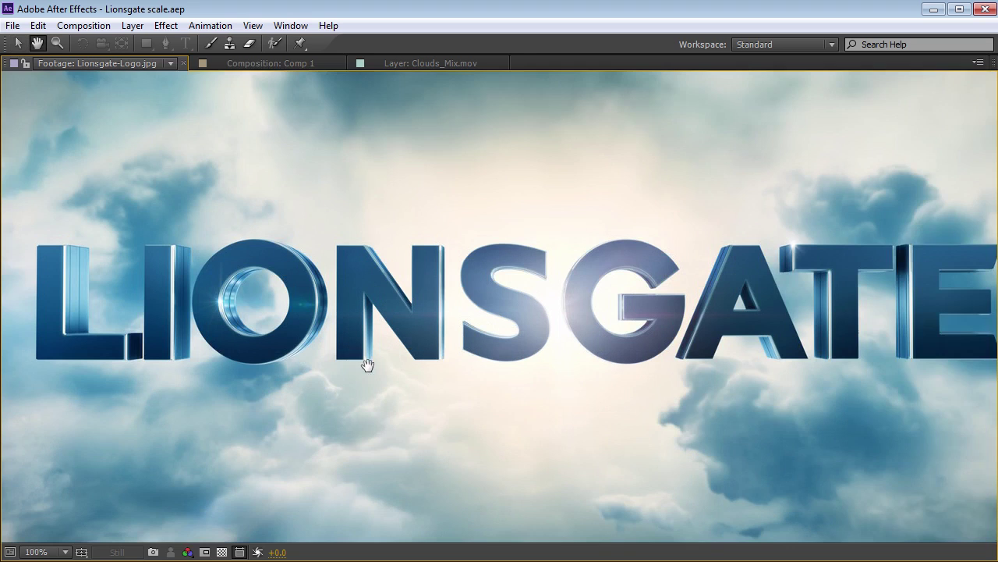
{"action": "left_click_drag", "start_coordinate": [363, 364], "coordinate": [429, 361]}
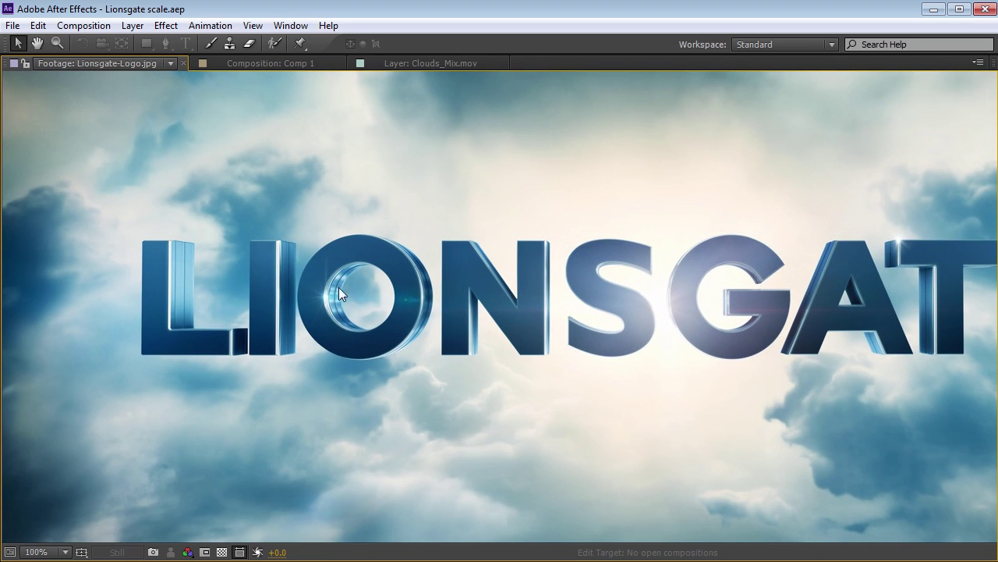
{"action": "scroll", "coordinate": [354, 313], "scroll_direction": "down", "scroll_amount": 1}
{"action": "key", "text": "grave"}
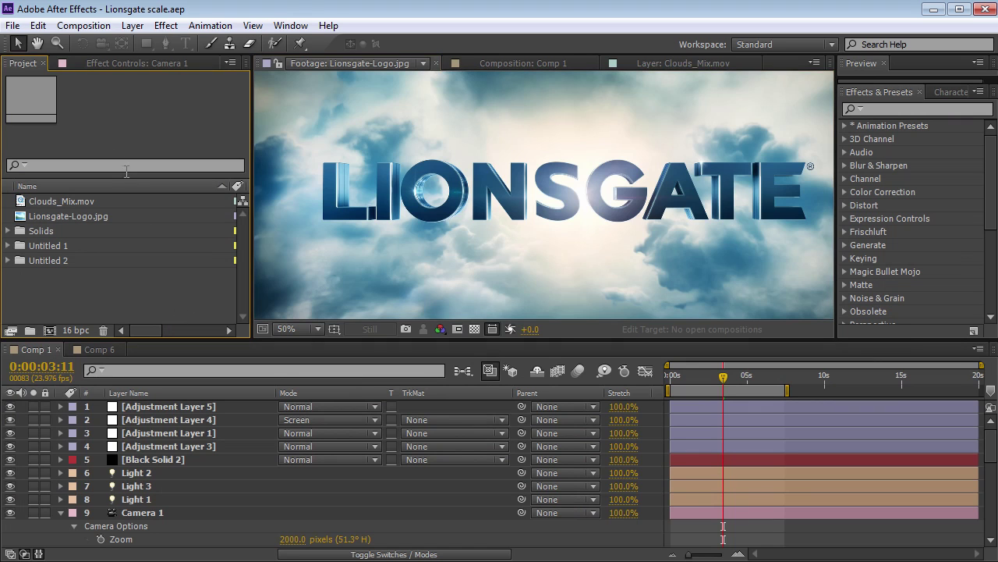
Create a new 1920 x 1080 composition with square pixels, 23.976 fps and a duration of 0:00:10:00.
{"action": "left_click", "coordinate": [83, 25]}
{"action": "left_click", "coordinate": [98, 42]}
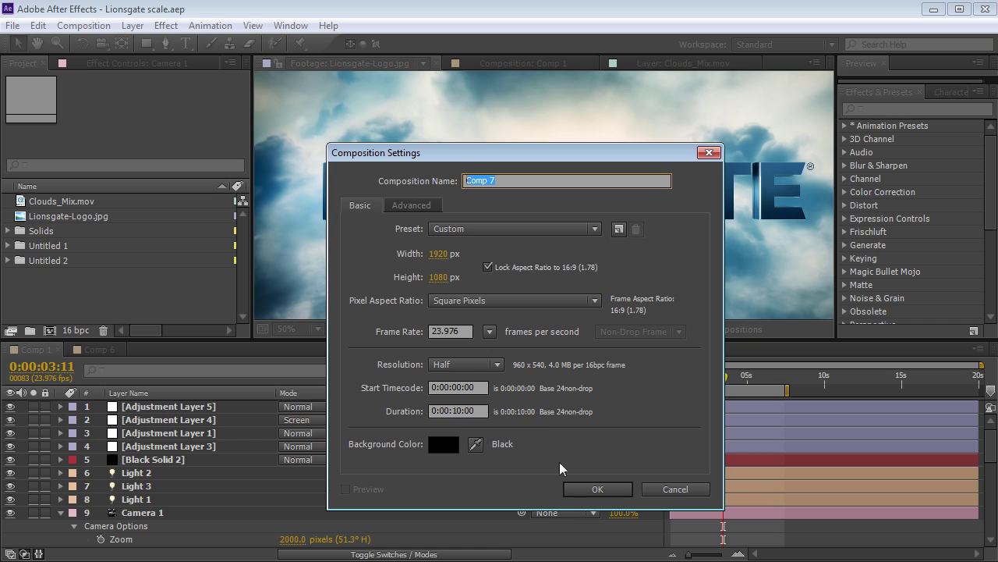
{"action": "left_click", "coordinate": [598, 492]}
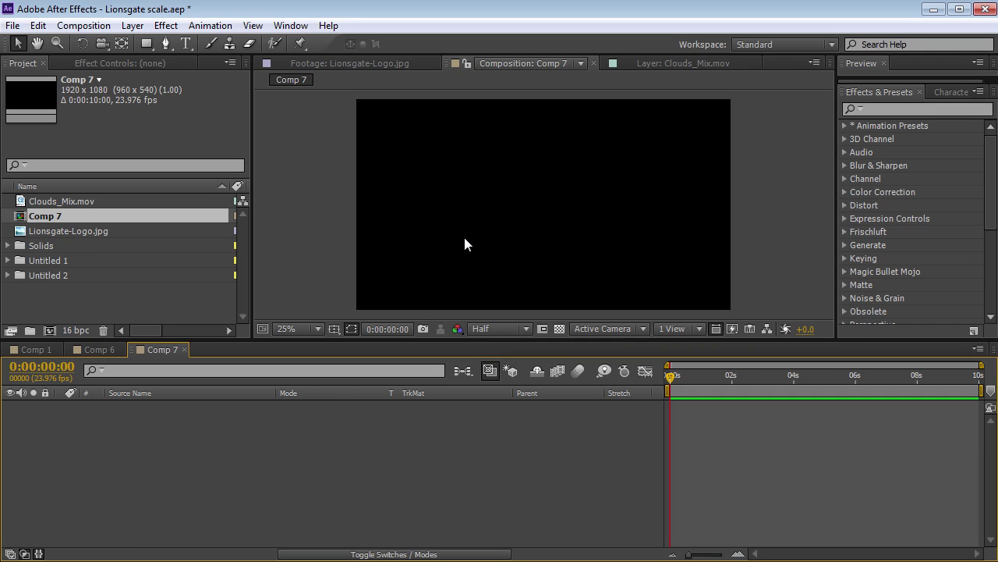
Add a text layer reading LIONSGATE in Avenir LT Std 95 Black and move it near the middle of the frame.
{"action": "left_click", "coordinate": [187, 45]}
{"action": "left_click", "coordinate": [415, 206]}
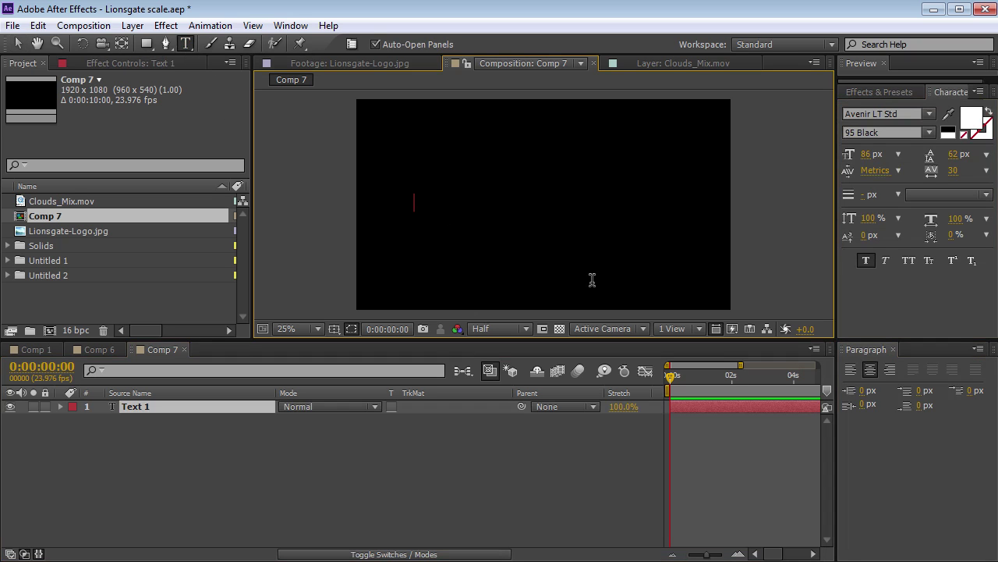
{"action": "type", "text": "LIONSGATE"}
{"action": "left_click", "coordinate": [18, 43]}
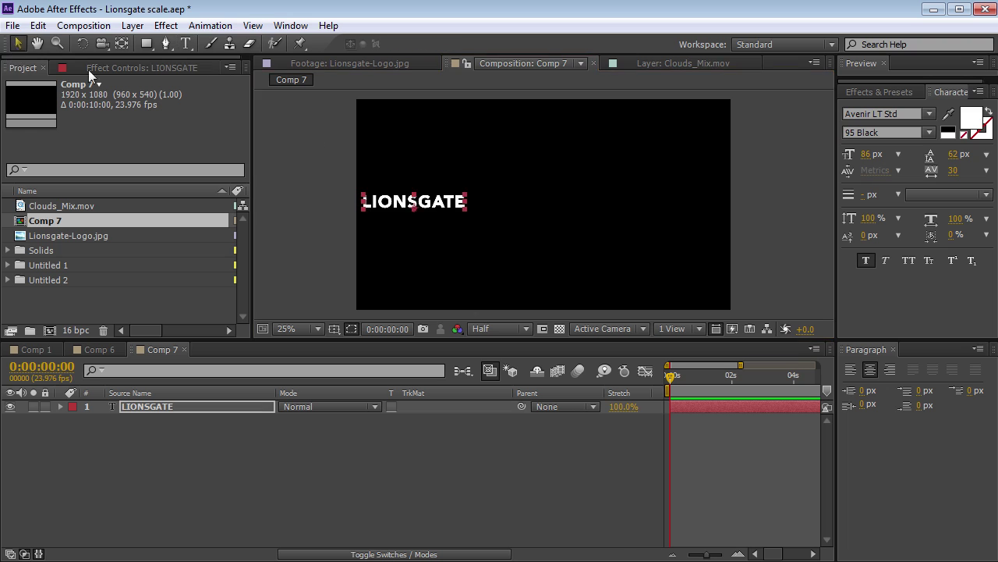
{"action": "left_click_drag", "start_coordinate": [426, 204], "coordinate": [514, 211]}
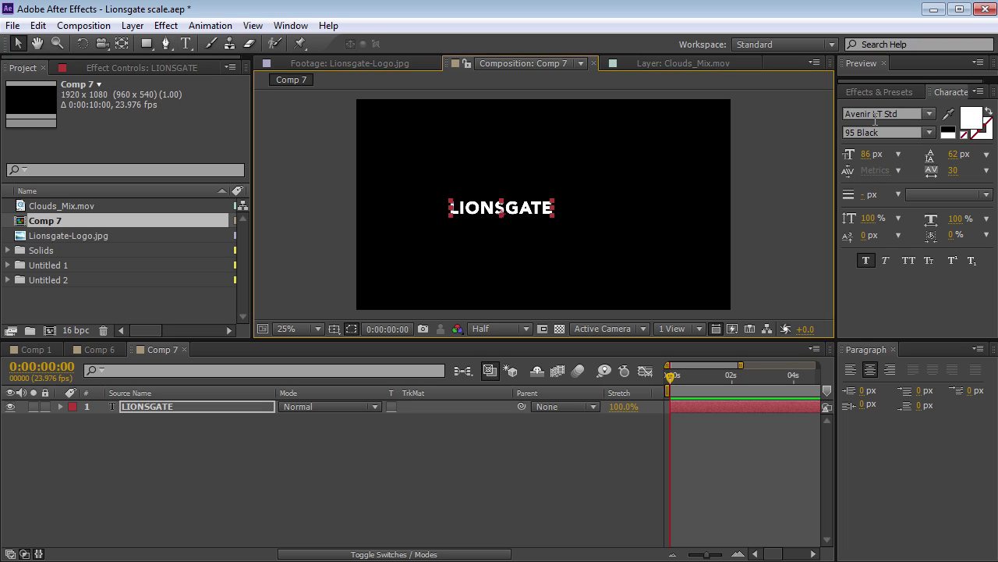
{"action": "key", "text": "period"}
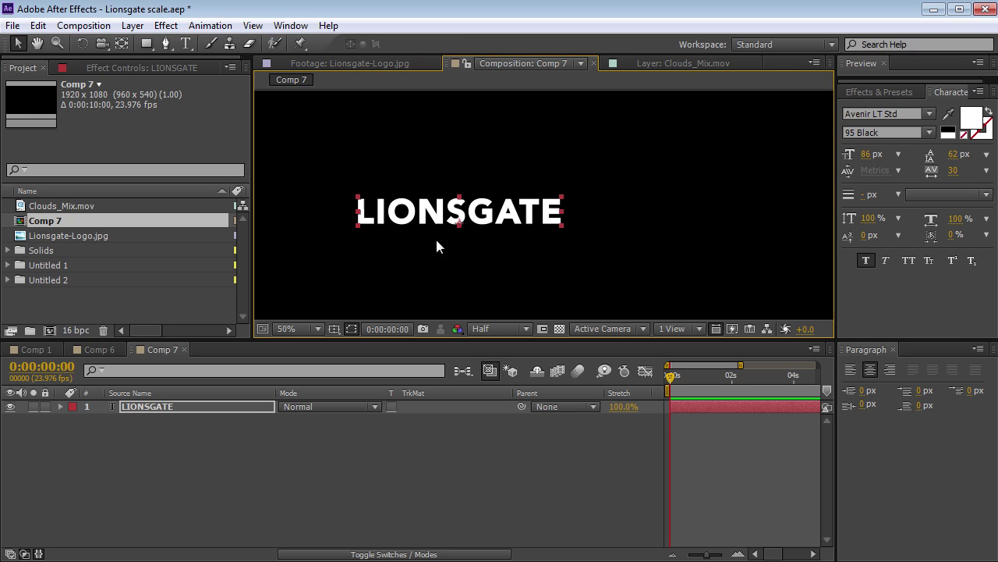
{"action": "left_click", "coordinate": [500, 251]}
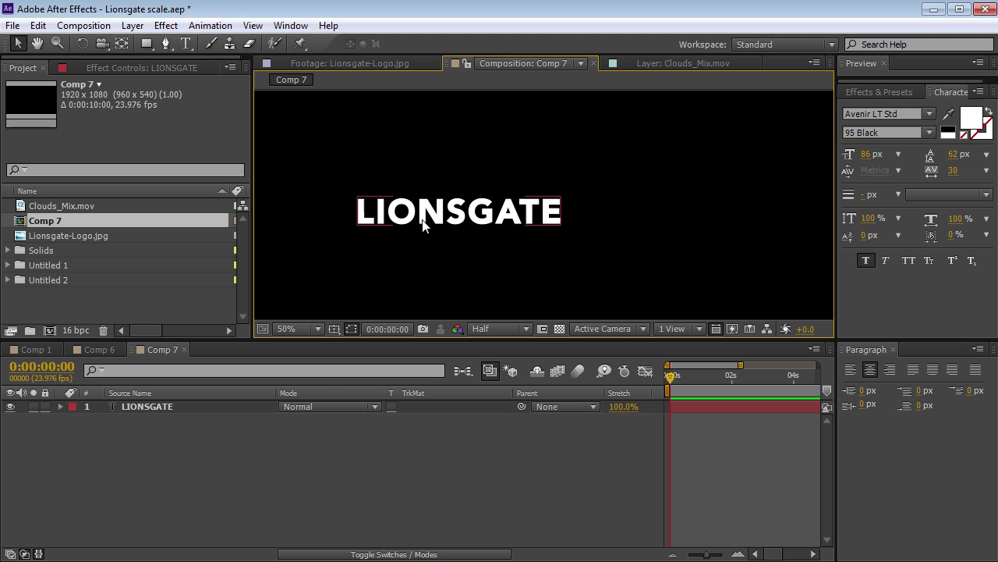
{"action": "key", "text": "comma"}
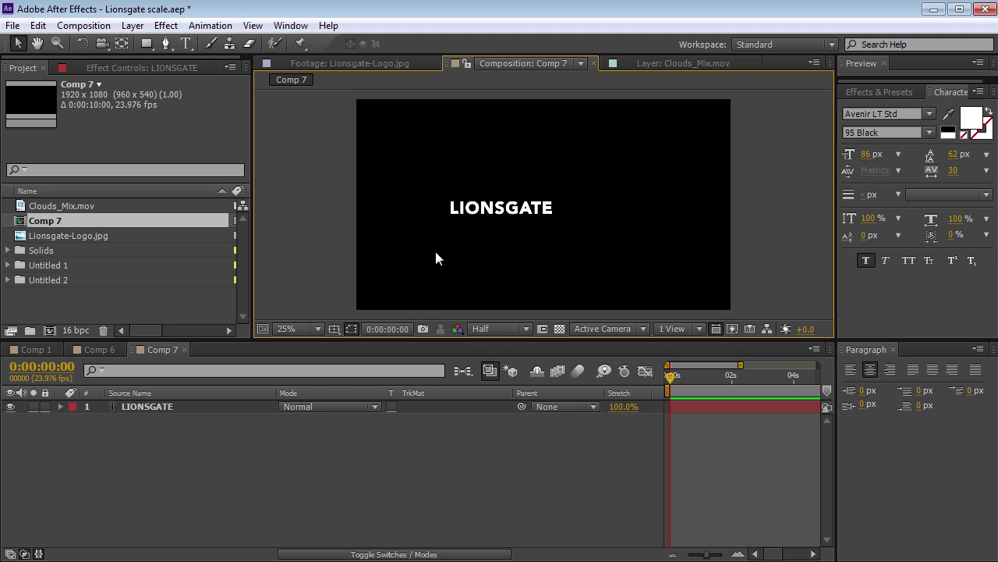
{"action": "left_click", "coordinate": [517, 217]}
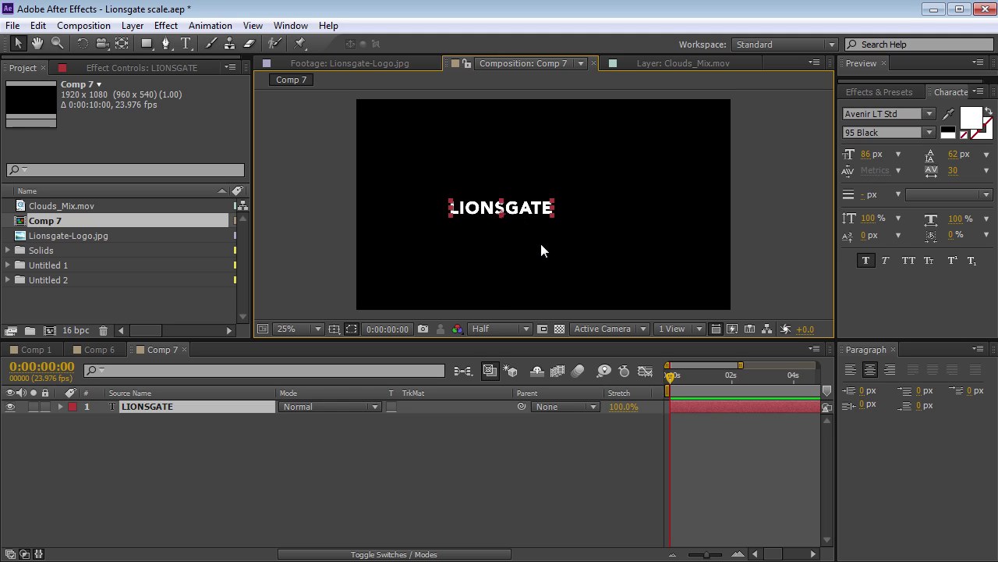
{"action": "left_click", "coordinate": [464, 266]}
{"action": "key", "text": "period"}
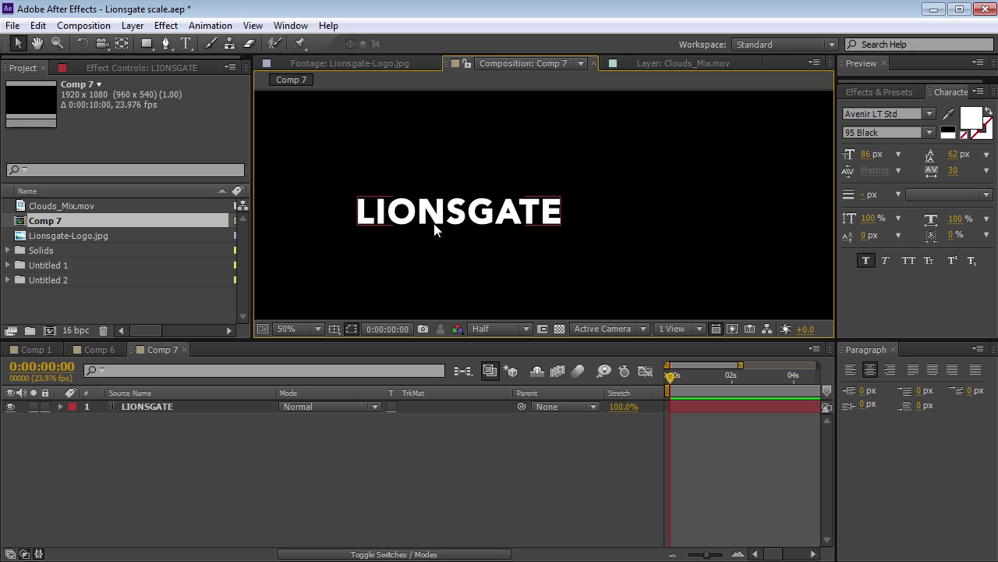
{"action": "left_click", "coordinate": [146, 44]}
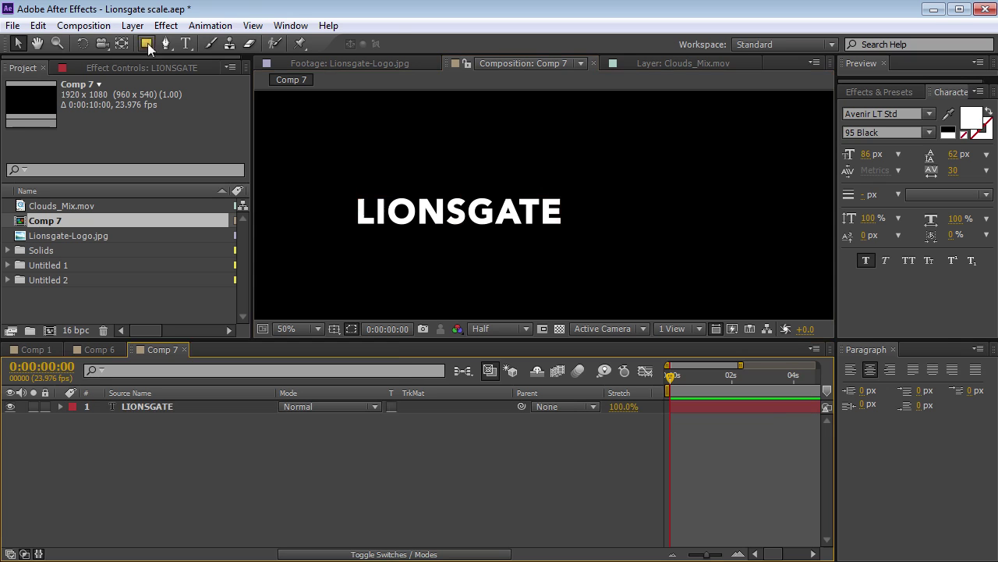
Create a black 1920 x 1080 solid layer named E3D above the text layer.
{"action": "left_click", "coordinate": [133, 25]}
{"action": "mouse_move", "coordinate": [257, 44]}
{"action": "left_click", "coordinate": [448, 61]}
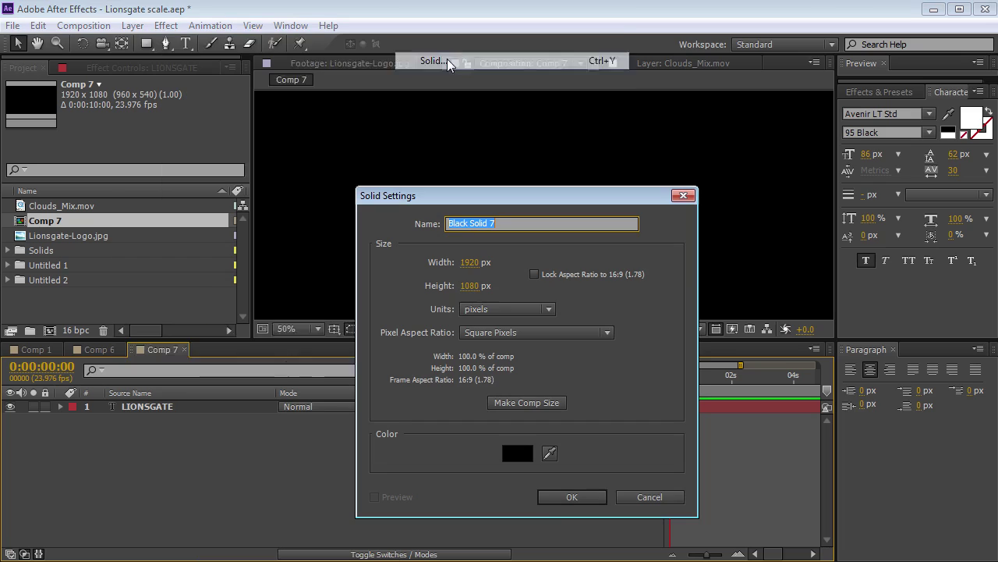
{"action": "left_click", "coordinate": [570, 497]}
{"action": "type", "text": "E3D"}
{"action": "left_click", "coordinate": [570, 496]}
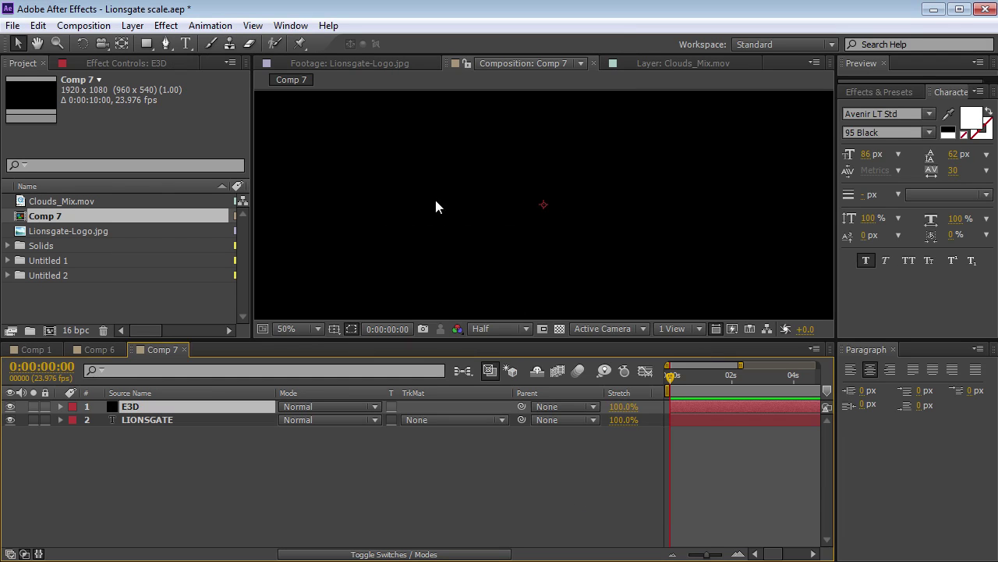
Find the Video Copilot Element effect and apply it to the E3D layer.
{"action": "key", "text": "comma"}
{"action": "key", "text": "ctrl+5"}
{"action": "type", "text": "elem"}
{"action": "left_click_drag", "start_coordinate": [894, 139], "coordinate": [133, 408]}
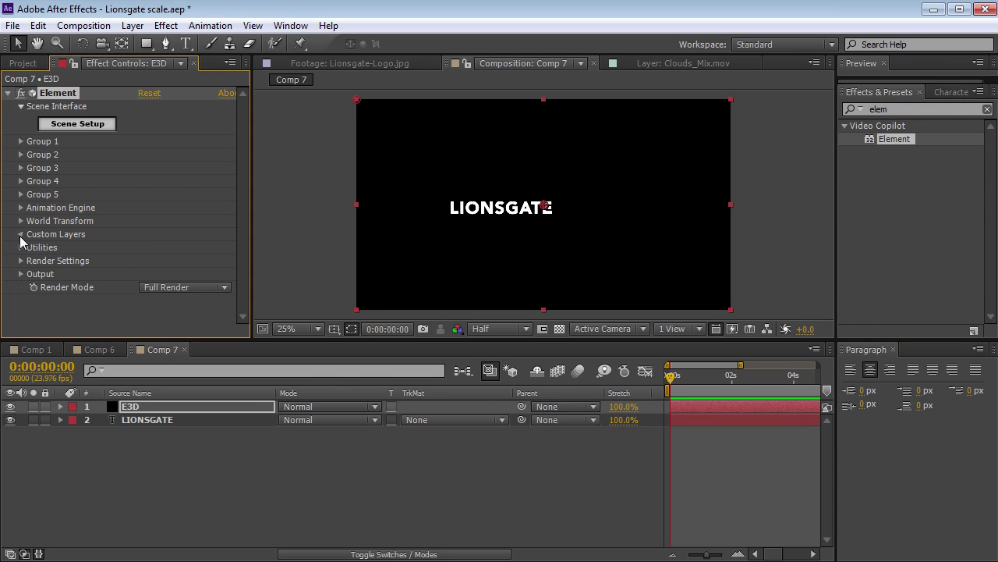
Assign the LIONSGATE text layer as Path Layer 1 in Element's custom text and masks, and hide the text layer.
{"action": "left_click", "coordinate": [20, 234]}
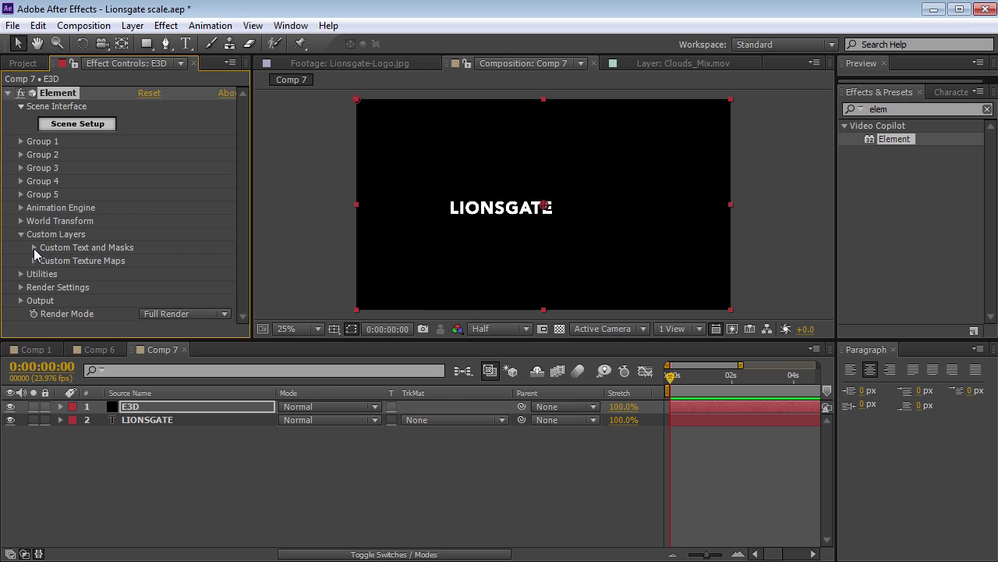
{"action": "left_click", "coordinate": [34, 248]}
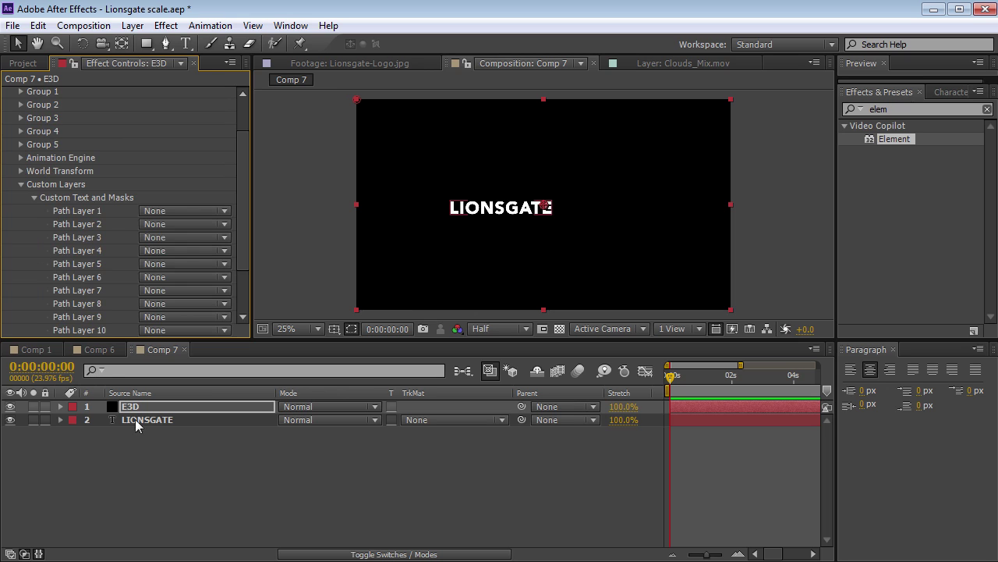
{"action": "left_click", "coordinate": [182, 210]}
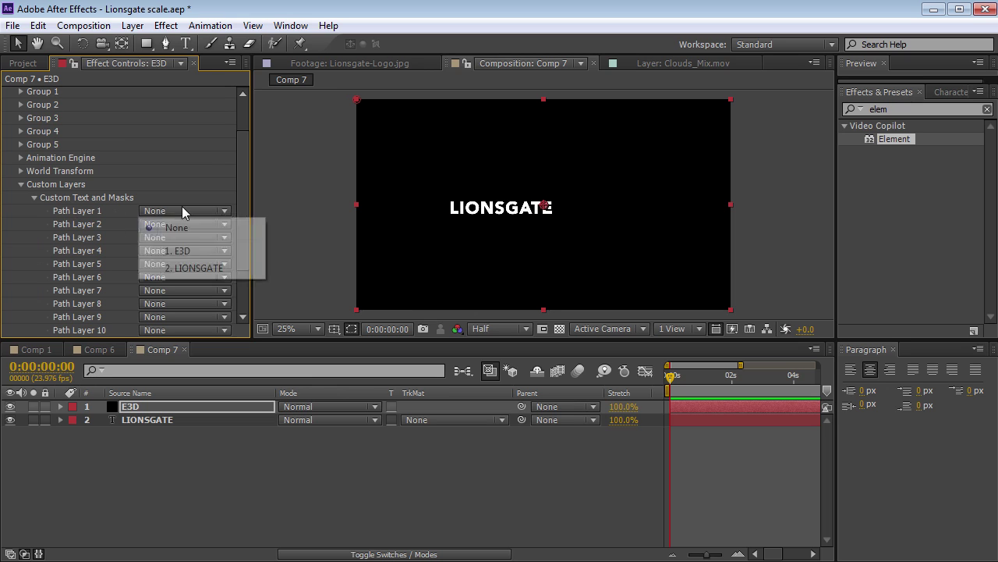
{"action": "left_click", "coordinate": [198, 268]}
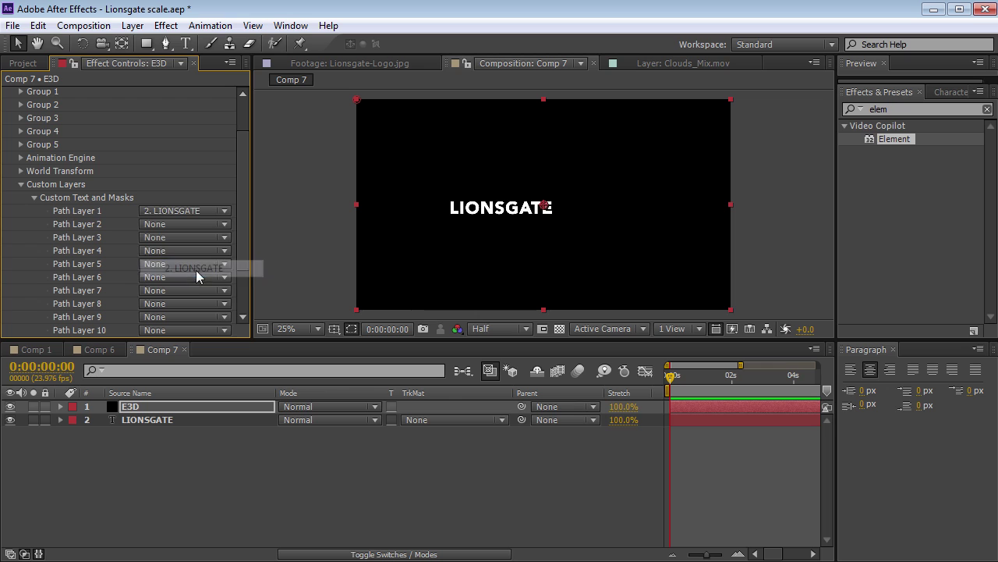
{"action": "left_click", "coordinate": [34, 198]}
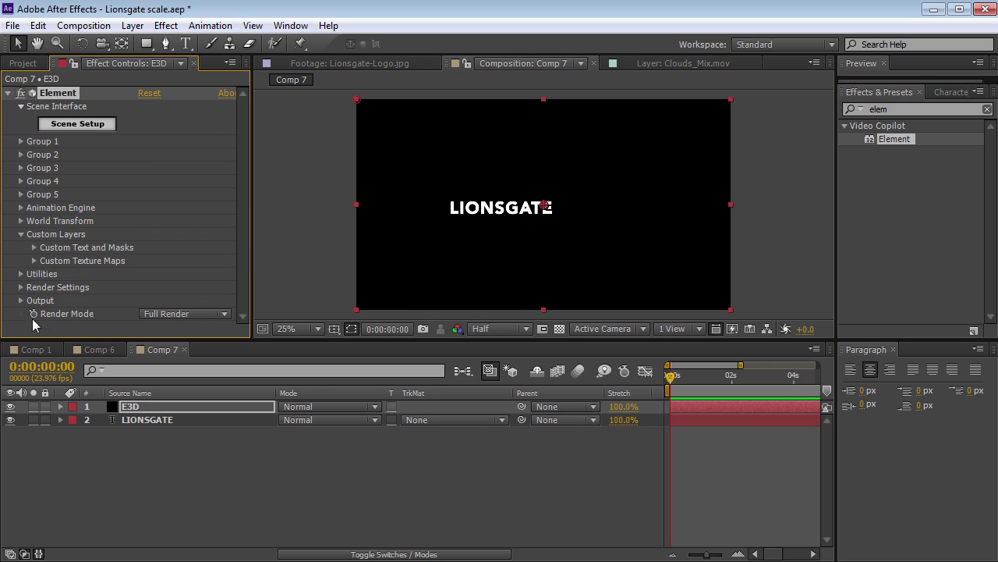
{"action": "left_click", "coordinate": [10, 420]}
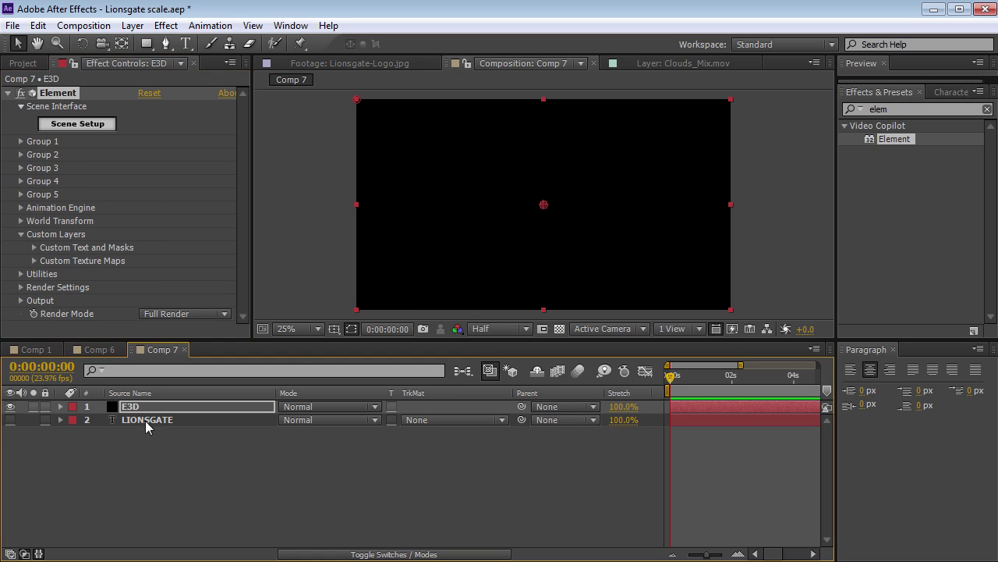
Open Element's Scene Setup and extrude the LIONSGATE text path into a 3D model.
{"action": "left_click", "coordinate": [91, 127]}
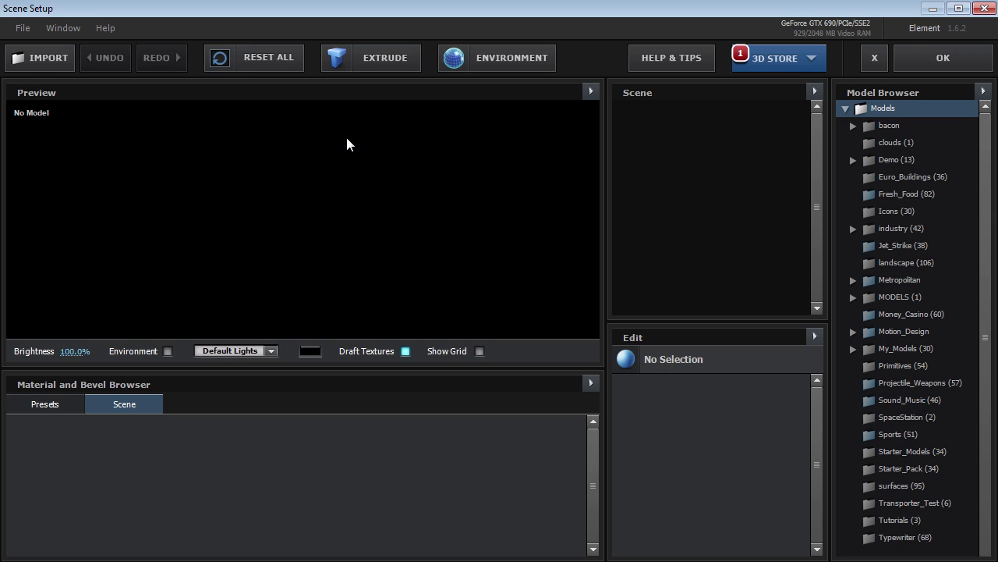
{"action": "left_click", "coordinate": [361, 57]}
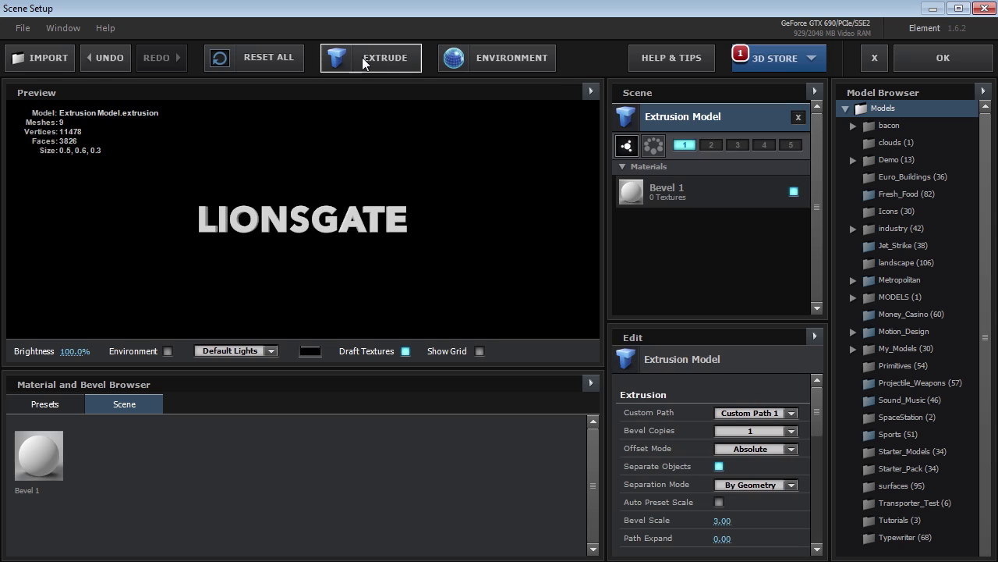
{"action": "left_click_drag", "start_coordinate": [379, 215], "coordinate": [316, 251]}
{"action": "scroll", "coordinate": [359, 251], "scroll_direction": "up", "scroll_amount": 5}
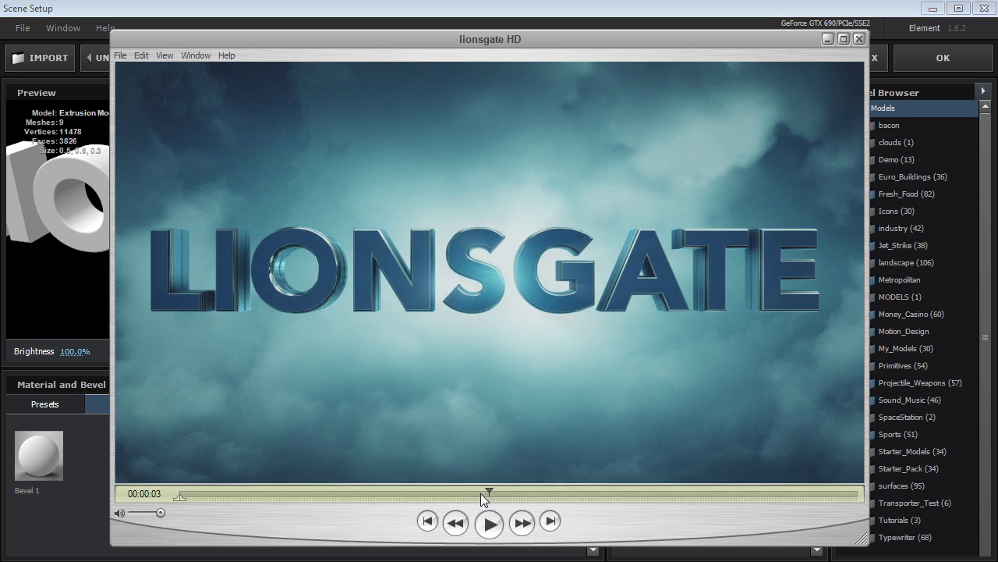
Switch to the lionsgate HD reference movie and scrub through it to examine the layered bevels on the letters.
{"action": "left_click_drag", "start_coordinate": [482, 494], "coordinate": [310, 494]}
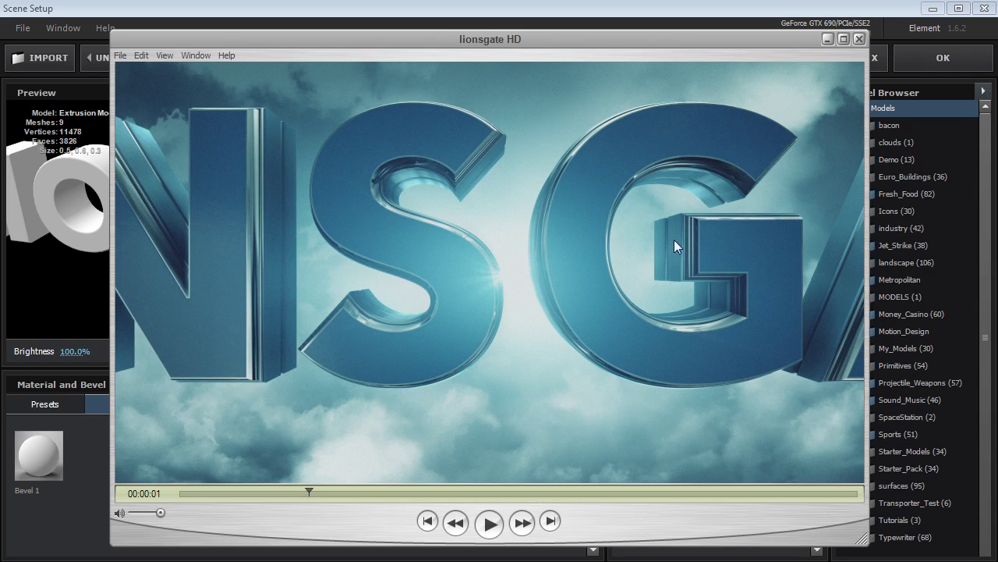
{"action": "left_click_drag", "start_coordinate": [274, 494], "coordinate": [389, 496]}
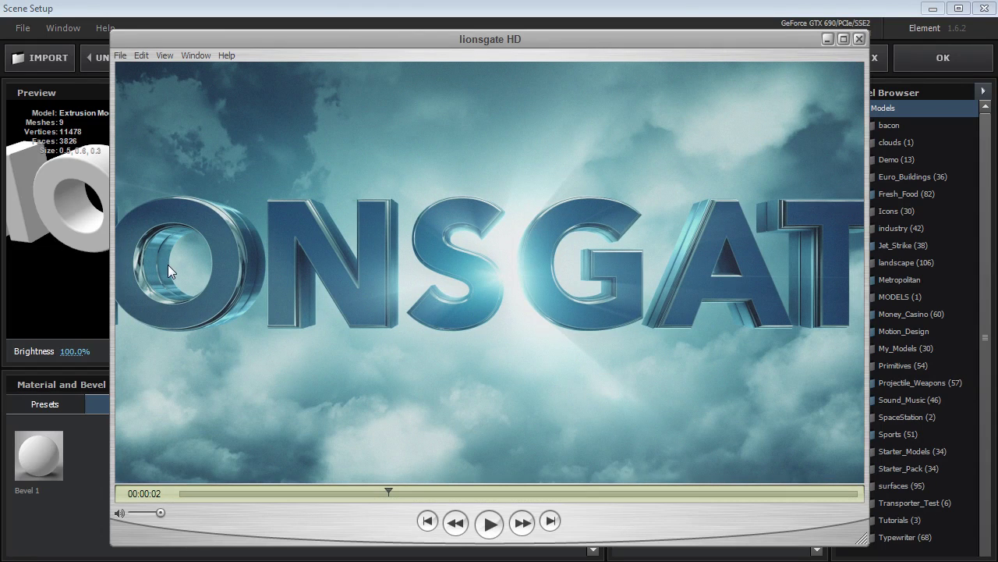
Minimize the reference movie and set the extrusion model's Path Resolution to Ultra.
{"action": "left_click", "coordinate": [827, 39]}
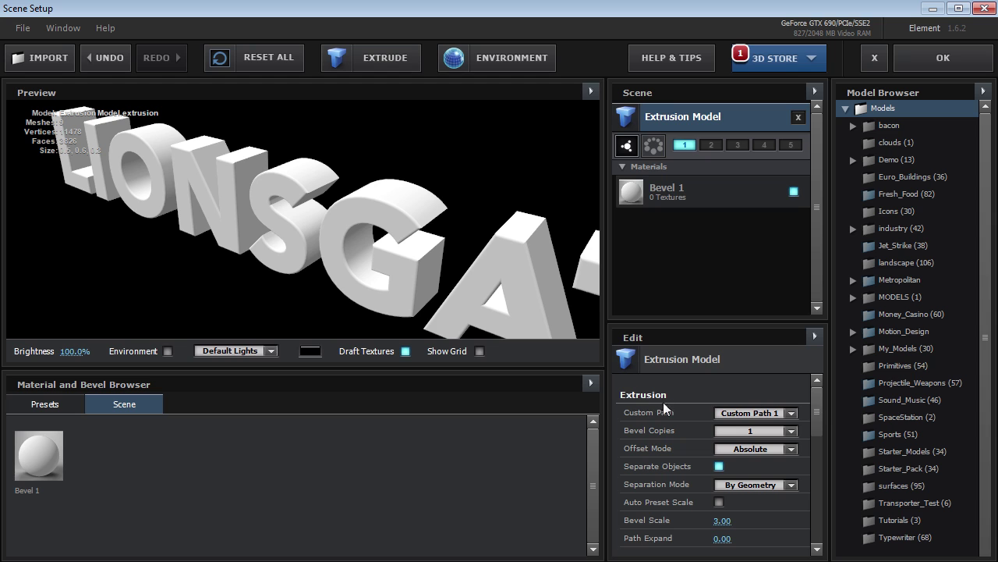
{"action": "left_click_drag", "start_coordinate": [817, 399], "coordinate": [815, 430]}
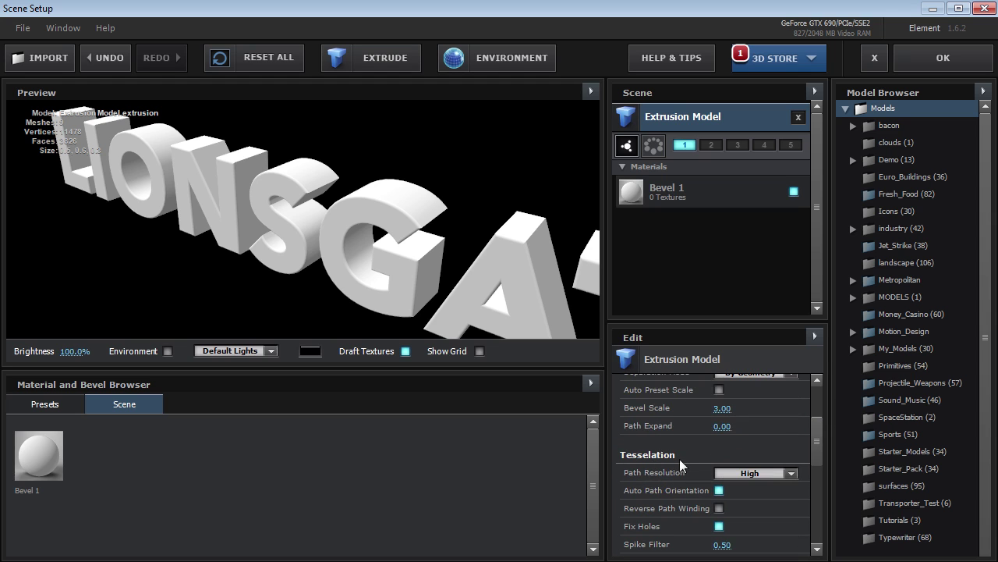
{"action": "left_click", "coordinate": [751, 473]}
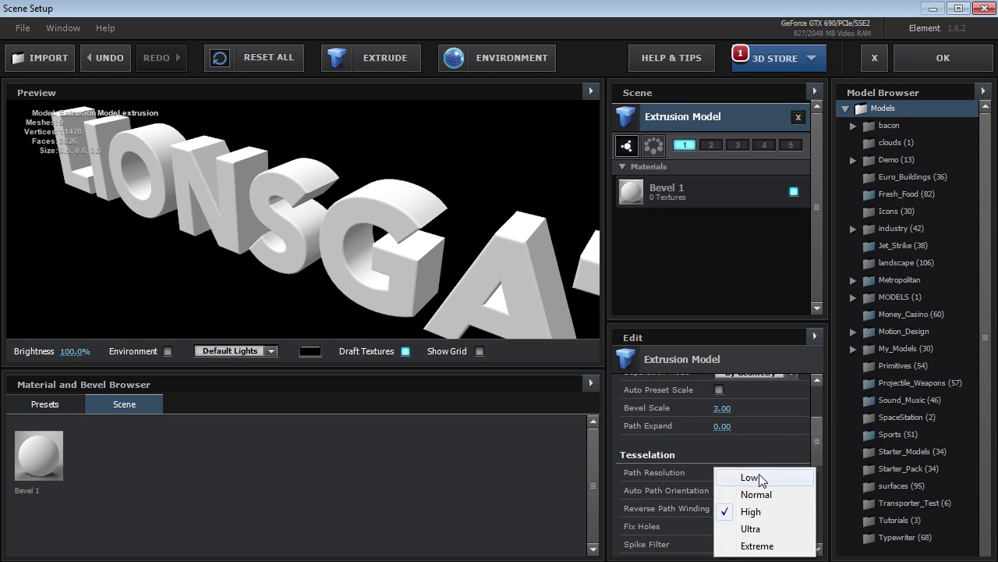
{"action": "left_click", "coordinate": [750, 529]}
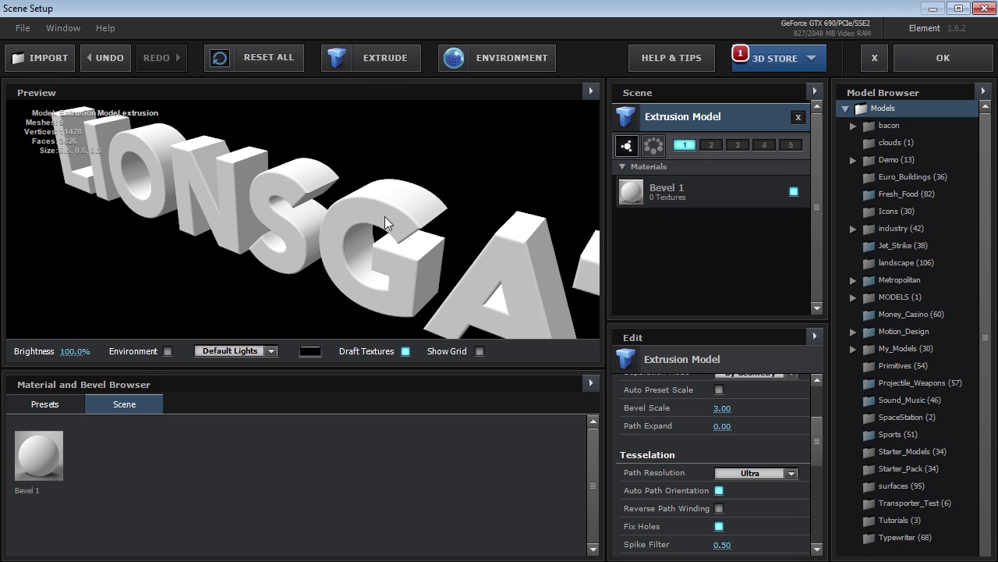
Display the preview in wireframe to examine the mesh density on the curved letters.
{"action": "left_click", "coordinate": [589, 92]}
{"action": "left_click", "coordinate": [613, 175]}
{"action": "scroll", "coordinate": [382, 232], "scroll_direction": "up", "scroll_amount": 3}
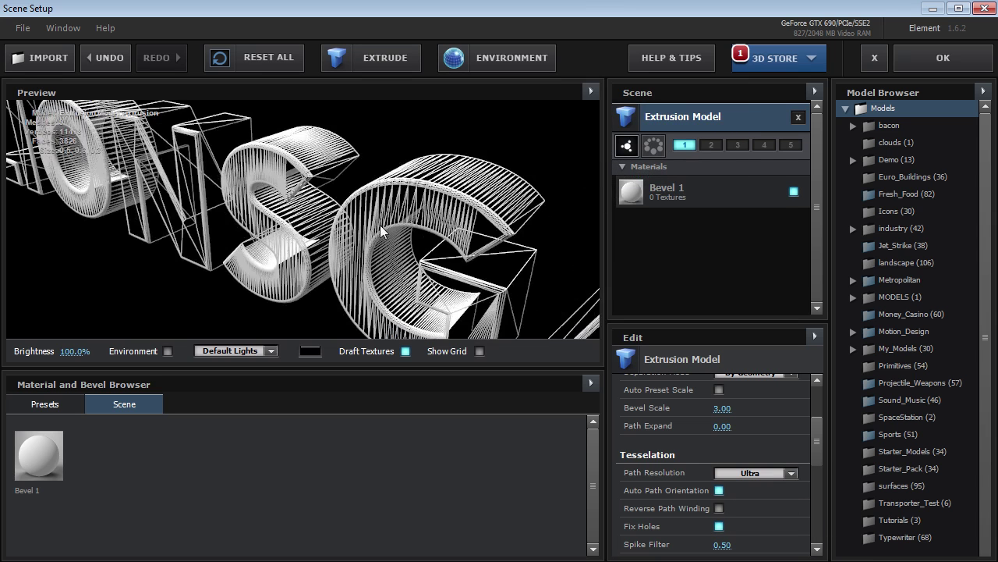
{"action": "scroll", "coordinate": [447, 226], "scroll_direction": "down", "scroll_amount": 3}
Compare the High, Low, Ultra and Extreme path resolutions on the wireframe letters, and return the setting to Ultra.
{"action": "left_click", "coordinate": [742, 473]}
{"action": "left_click", "coordinate": [748, 511]}
{"action": "left_click", "coordinate": [759, 473]}
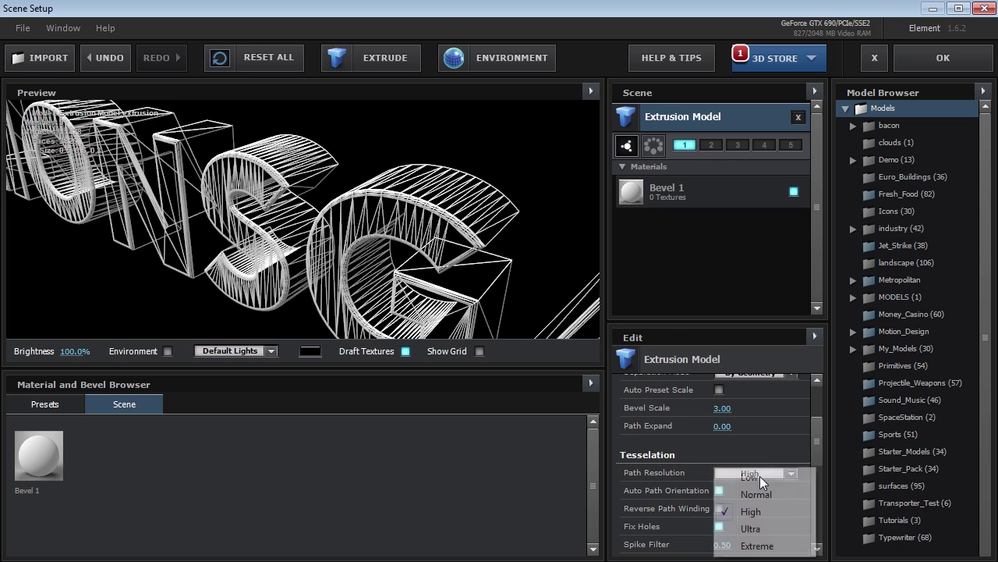
{"action": "left_click", "coordinate": [752, 477]}
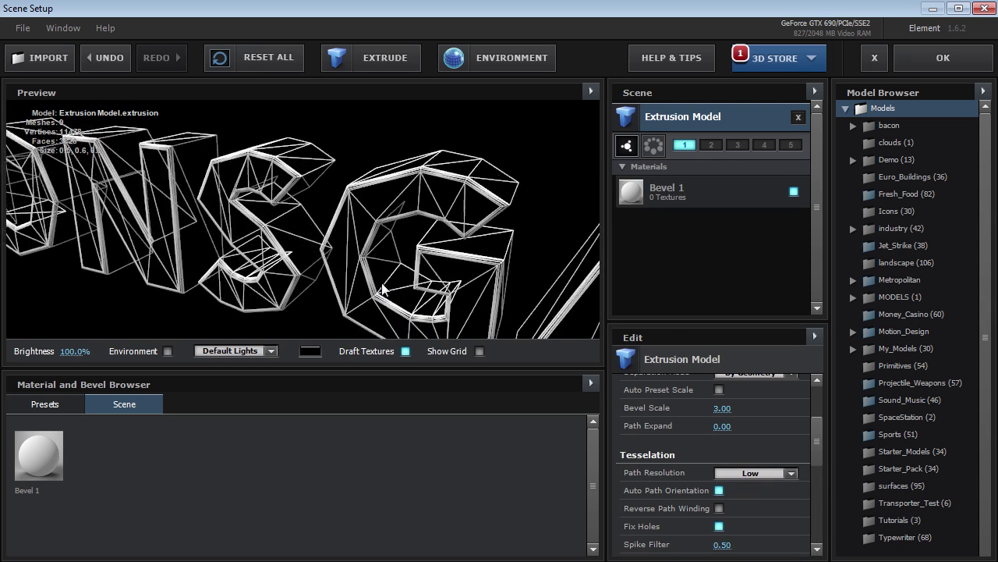
{"action": "left_click", "coordinate": [752, 473]}
{"action": "left_click", "coordinate": [767, 512]}
{"action": "left_click", "coordinate": [742, 474]}
{"action": "left_click", "coordinate": [752, 529]}
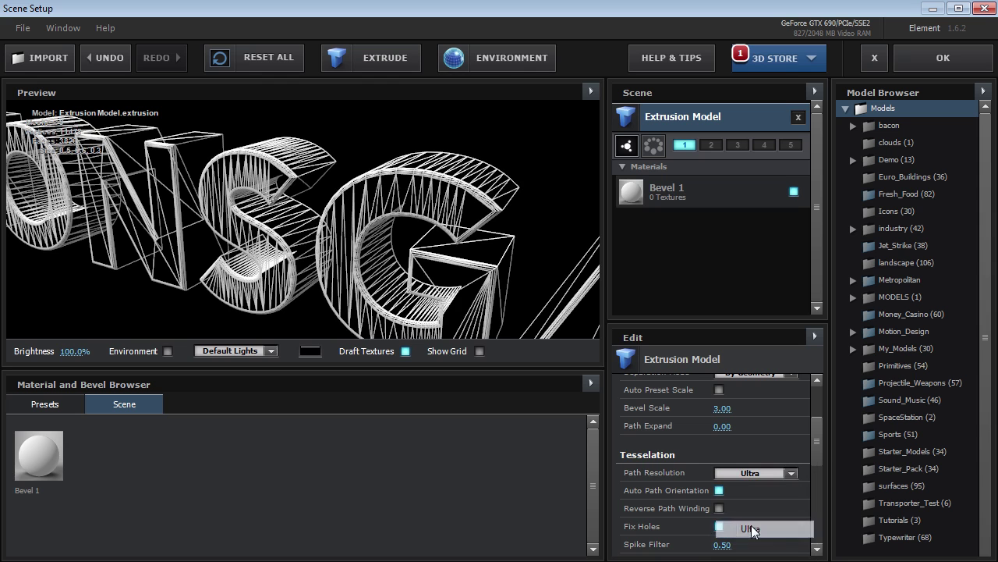
{"action": "left_click", "coordinate": [746, 474]}
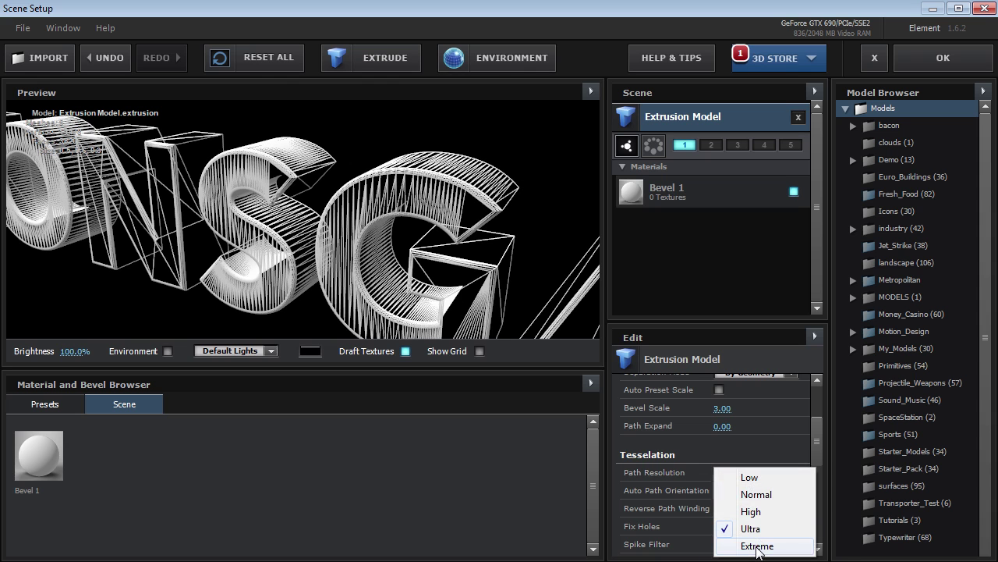
{"action": "left_click", "coordinate": [756, 546]}
{"action": "left_click", "coordinate": [749, 472]}
{"action": "left_click", "coordinate": [750, 529]}
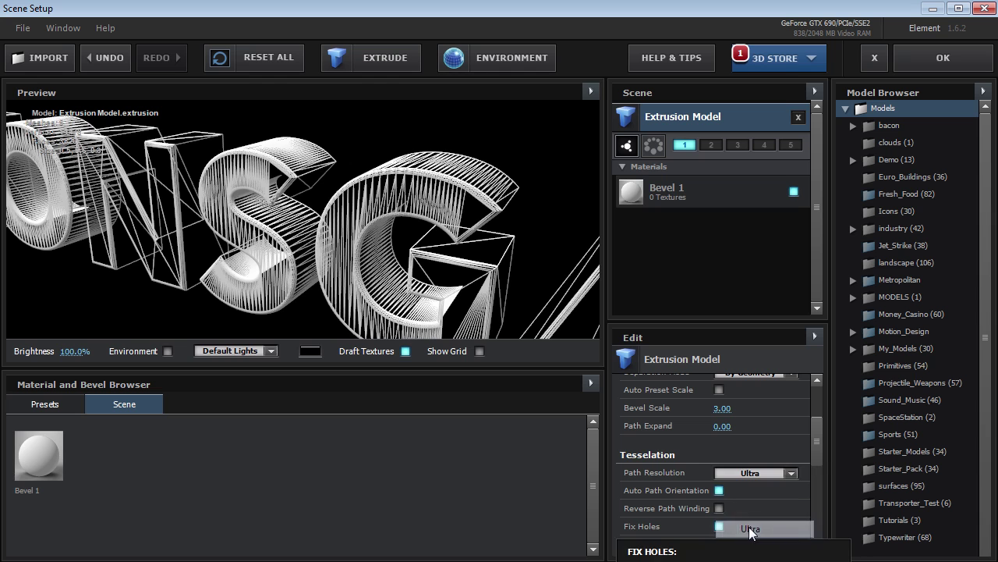
Turn off the wireframe display and view the shaded letters.
{"action": "left_click", "coordinate": [591, 91]}
{"action": "left_click", "coordinate": [619, 175]}
{"action": "left_click_drag", "start_coordinate": [578, 183], "coordinate": [303, 250]}
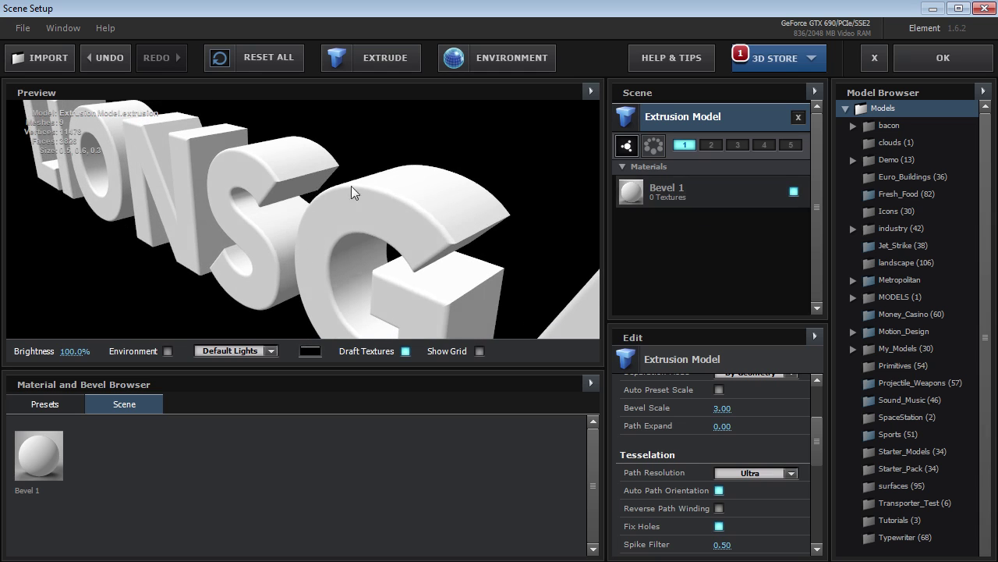
Try larger Extrude and Expand Edges values on Bevel 1, and reset them to 1 and 0.
{"action": "left_click", "coordinate": [677, 192]}
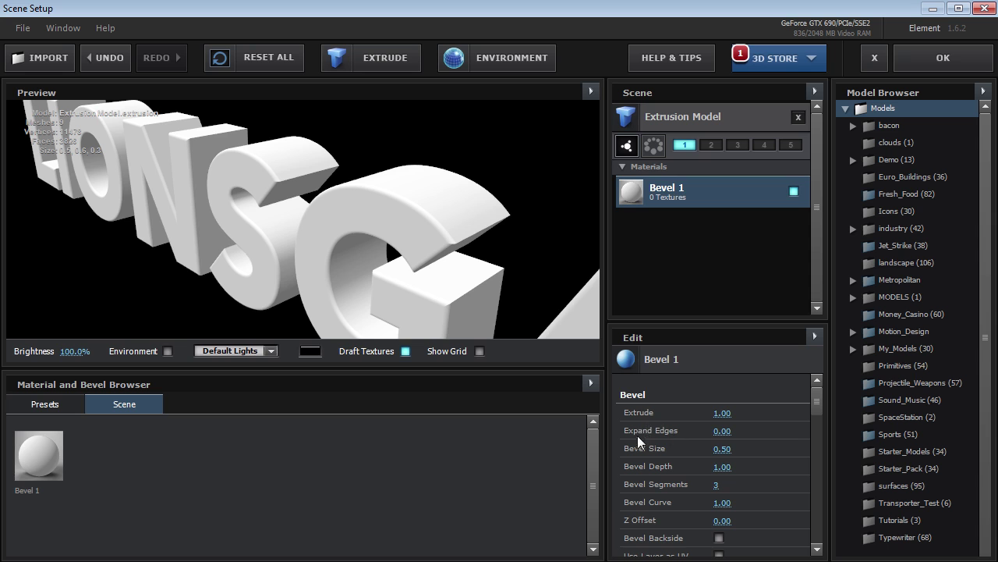
{"action": "left_click_drag", "start_coordinate": [714, 412], "coordinate": [718, 412]}
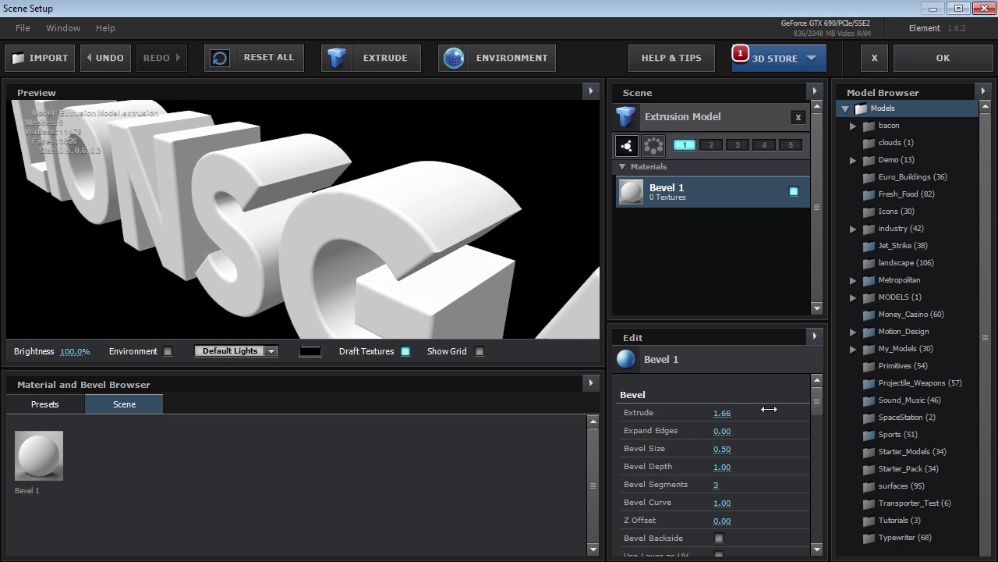
{"action": "left_click", "coordinate": [721, 413]}
{"action": "type", "text": "1"}
{"action": "key", "text": "Return"}
{"action": "mouse_move", "coordinate": [721, 431]}
{"action": "left_mouse_down"}
{"action": "mouse_move", "coordinate": [784, 426]}
{"action": "mouse_move", "coordinate": [733, 430]}
{"action": "left_mouse_up"}
{"action": "left_click", "coordinate": [730, 431]}
{"action": "type", "text": "0"}
{"action": "key", "text": "Return"}
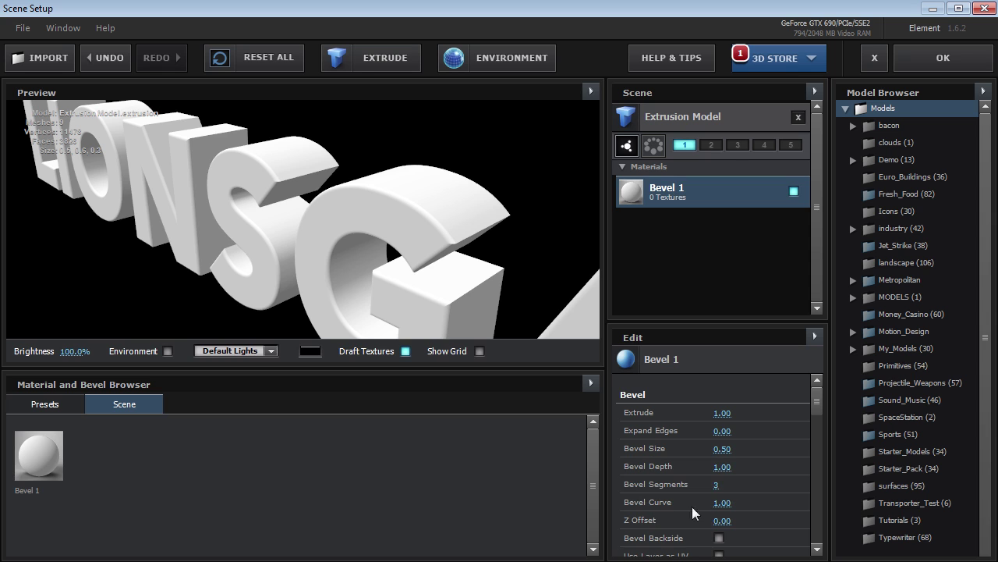
Try a Bevel Curve of 0 on Bevel 1, and set it to 0.61.
{"action": "left_click", "coordinate": [716, 504]}
{"action": "type", "text": "0"}
{"action": "key", "text": "Return"}
{"action": "scroll", "coordinate": [389, 247], "scroll_direction": "up", "scroll_amount": 5}
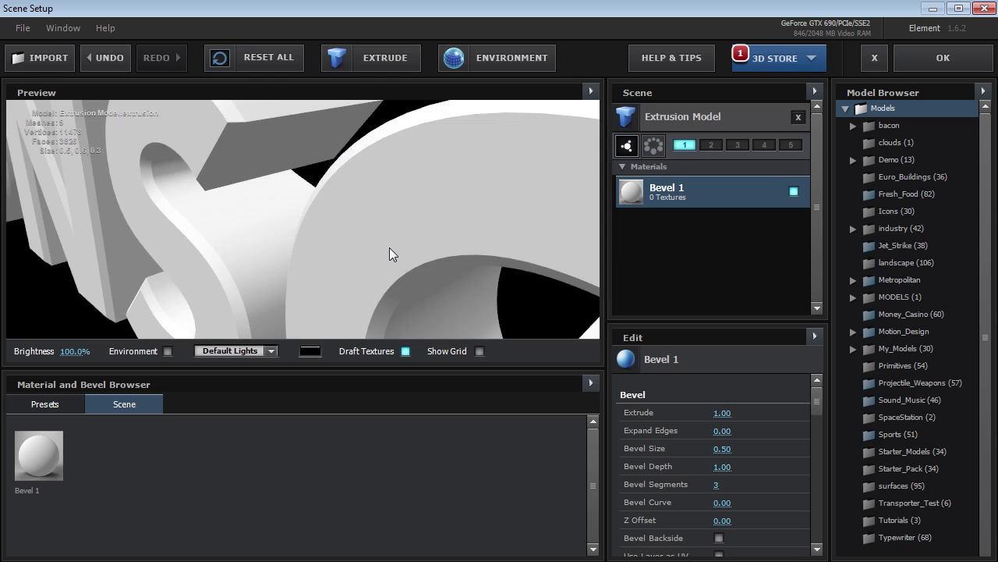
{"action": "left_click_drag", "start_coordinate": [331, 207], "coordinate": [318, 248]}
{"action": "mouse_move", "coordinate": [368, 190]}
{"action": "left_mouse_down"}
{"action": "mouse_move", "coordinate": [714, 472]}
{"action": "mouse_move", "coordinate": [733, 502]}
{"action": "mouse_move", "coordinate": [761, 499]}
{"action": "left_mouse_up"}
{"action": "left_click_drag", "start_coordinate": [332, 220], "coordinate": [395, 294]}
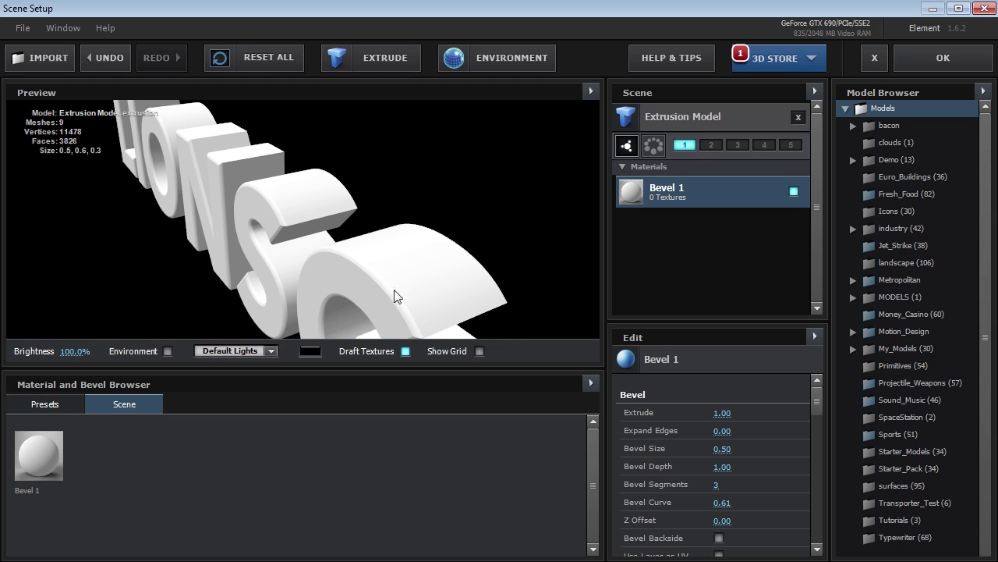
Set Bevel 1's Bevel Depth to 3.23 and its Bevel Size to 0.58.
{"action": "left_click_drag", "start_coordinate": [723, 466], "coordinate": [648, 461]}
{"action": "left_click_drag", "start_coordinate": [457, 298], "coordinate": [357, 248]}
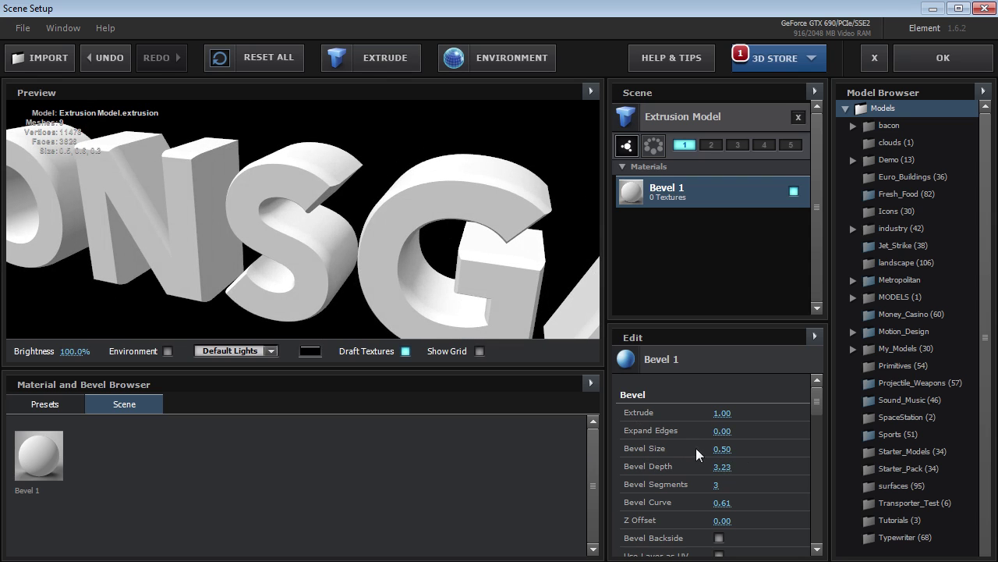
{"action": "left_click_drag", "start_coordinate": [722, 450], "coordinate": [731, 450]}
{"action": "left_click_drag", "start_coordinate": [375, 234], "coordinate": [307, 257]}
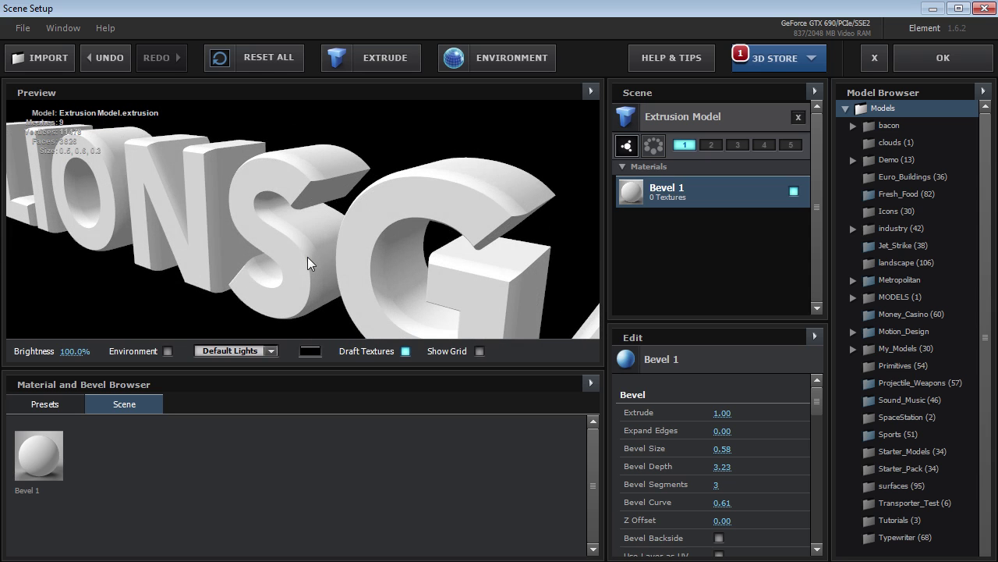
Set the extrusion model's Bevel Copies to 2.
{"action": "left_click", "coordinate": [678, 120]}
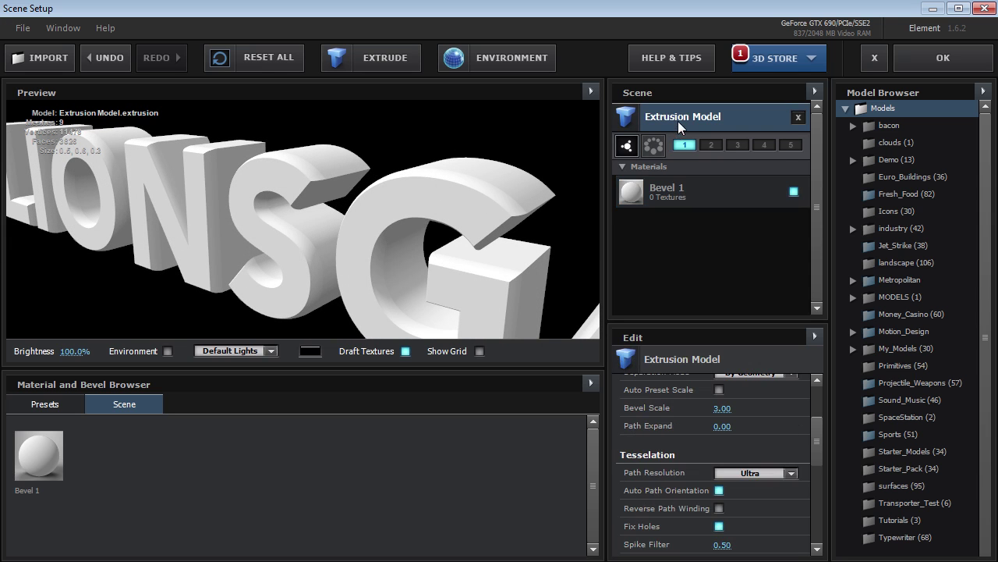
{"action": "left_click_drag", "start_coordinate": [820, 449], "coordinate": [766, 410]}
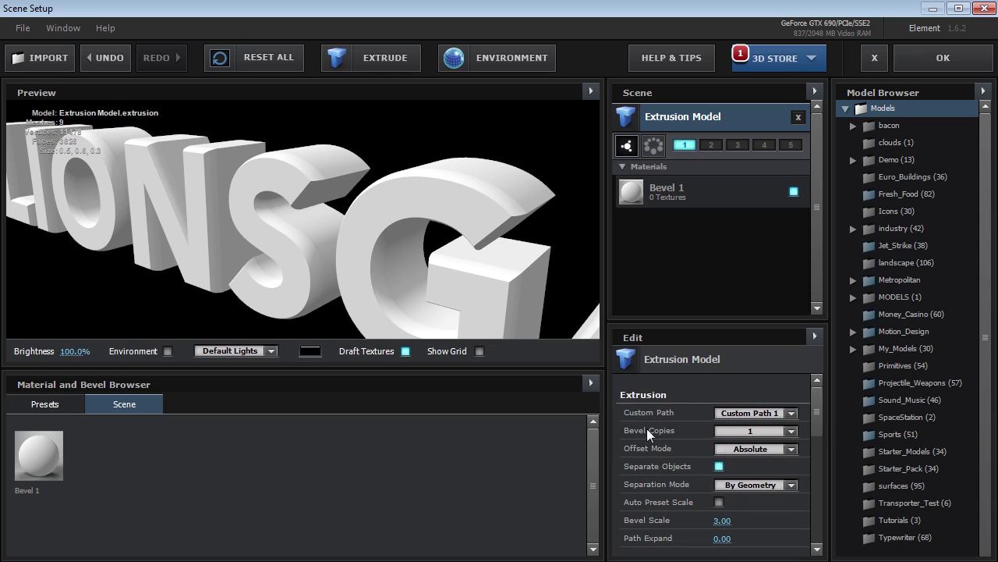
{"action": "left_click", "coordinate": [731, 431]}
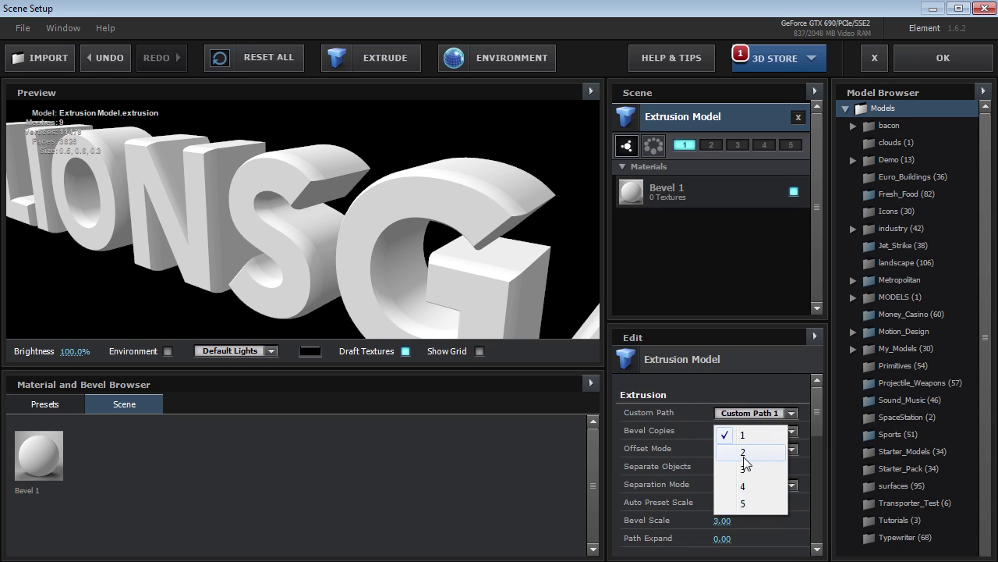
{"action": "left_click", "coordinate": [745, 453]}
Increase Bevel 2's Extrude to 1.52 and change its Diffuse Color to dark blue.
{"action": "left_click", "coordinate": [667, 232]}
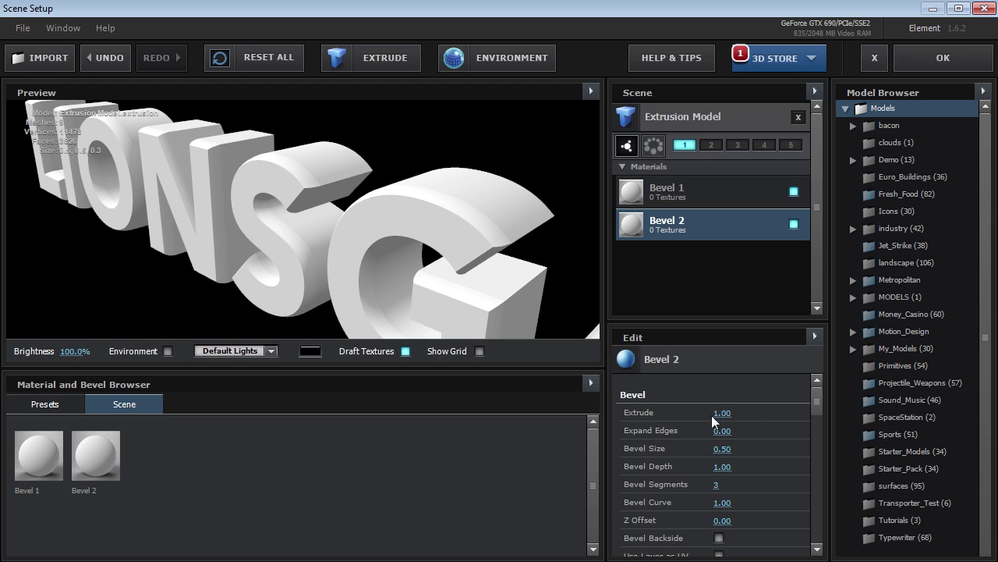
{"action": "left_click_drag", "start_coordinate": [725, 413], "coordinate": [754, 414]}
{"action": "scroll", "coordinate": [757, 437], "scroll_direction": "down", "scroll_amount": 10}
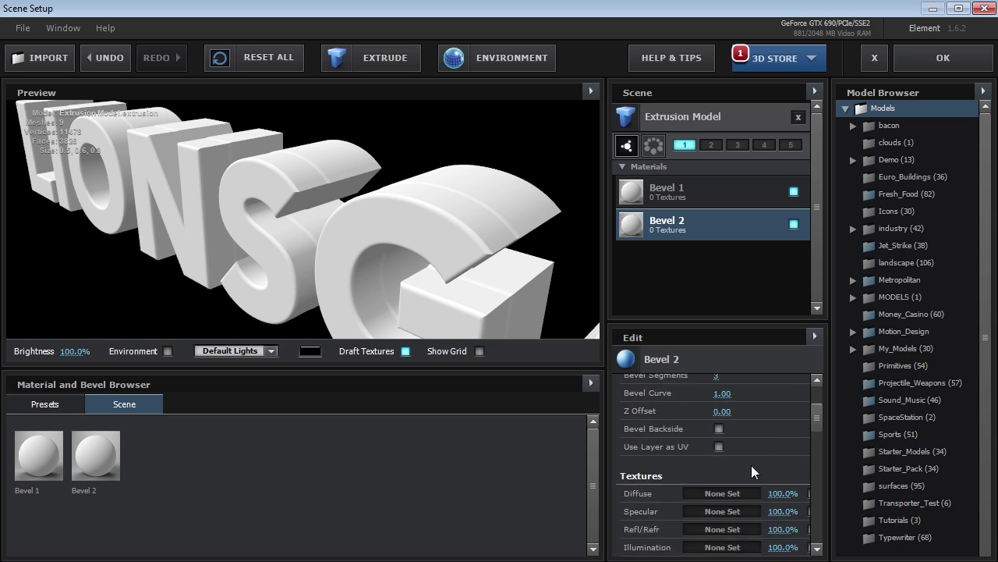
{"action": "left_click", "coordinate": [727, 483]}
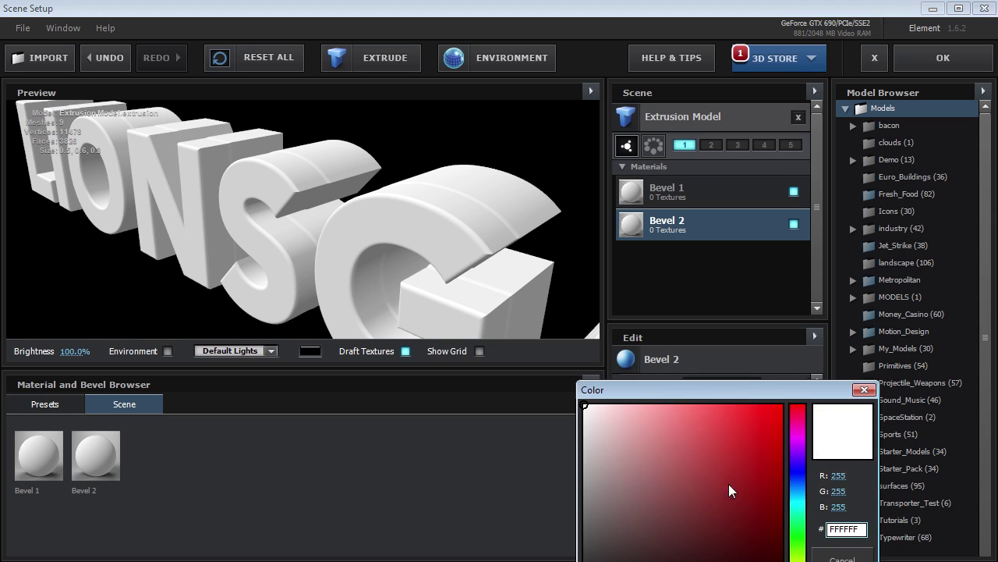
{"action": "left_click_drag", "start_coordinate": [772, 389], "coordinate": [699, 288]}
{"action": "left_click", "coordinate": [723, 388]}
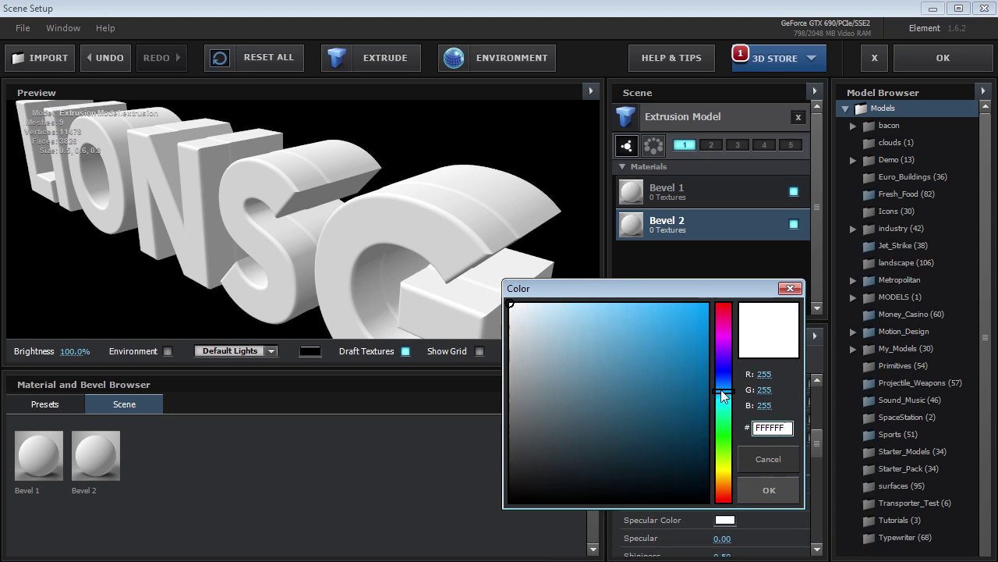
{"action": "left_click", "coordinate": [768, 491]}
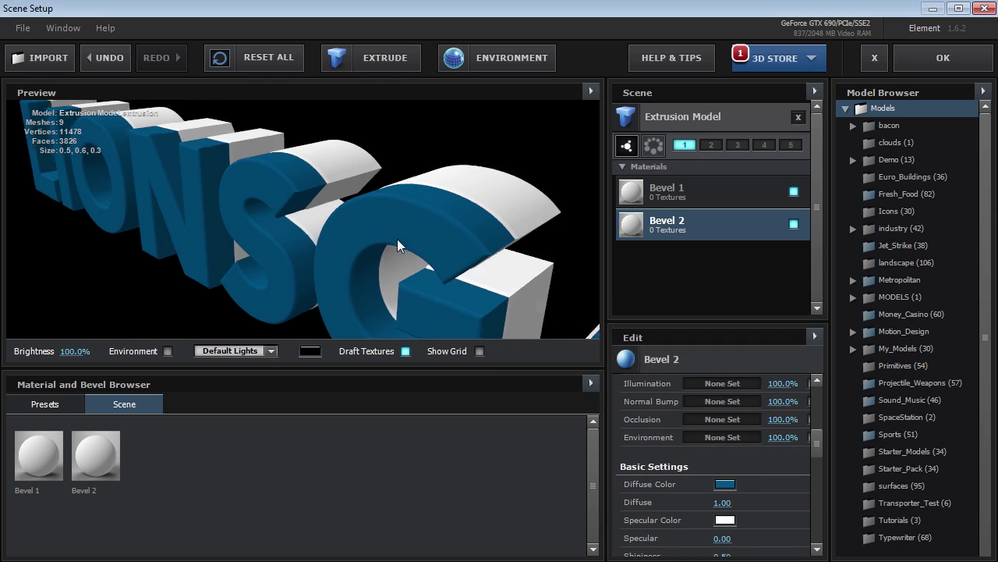
Set Bevel 2's Expand Edges to -0.42 and its Bevel Size to 0.12.
{"action": "left_click_drag", "start_coordinate": [816, 454], "coordinate": [815, 404]}
{"action": "left_click_drag", "start_coordinate": [723, 427], "coordinate": [694, 449]}
{"action": "left_click_drag", "start_coordinate": [438, 318], "coordinate": [395, 271]}
Set Bevel 2's Extrude to 1.19 and its Expand Edges to -0.27.
{"action": "left_click", "coordinate": [592, 91]}
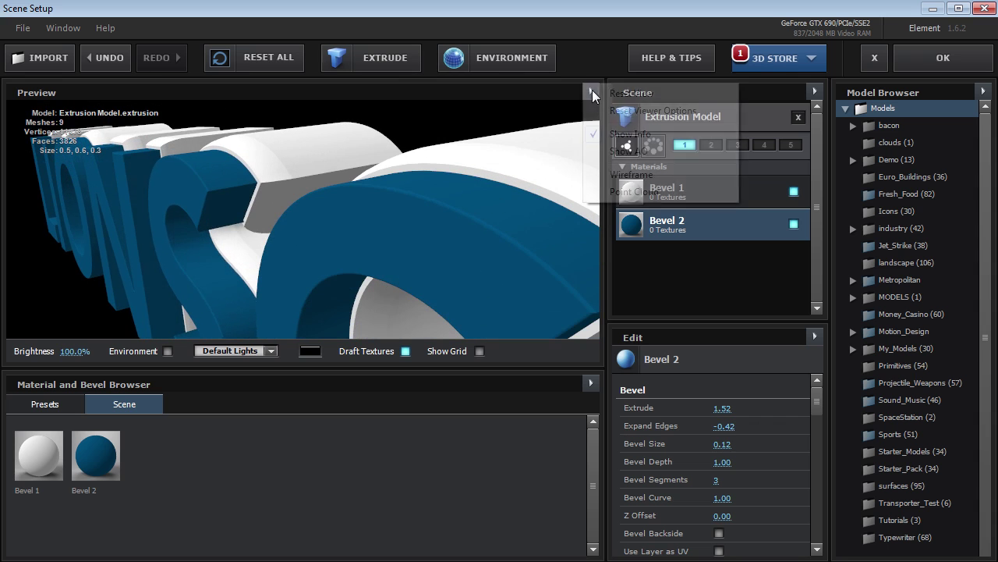
{"action": "left_click", "coordinate": [633, 94]}
{"action": "left_click_drag", "start_coordinate": [335, 248], "coordinate": [420, 248]}
{"action": "scroll", "coordinate": [419, 248], "scroll_direction": "up", "scroll_amount": 2}
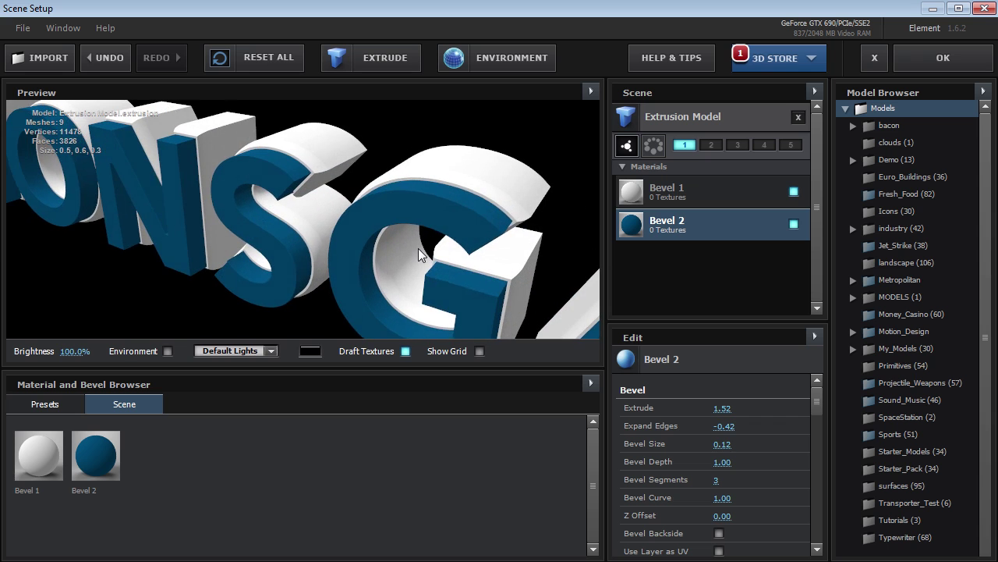
{"action": "mouse_move", "coordinate": [721, 407]}
{"action": "left_mouse_down"}
{"action": "mouse_move", "coordinate": [691, 408]}
{"action": "mouse_move", "coordinate": [703, 408]}
{"action": "left_mouse_up"}
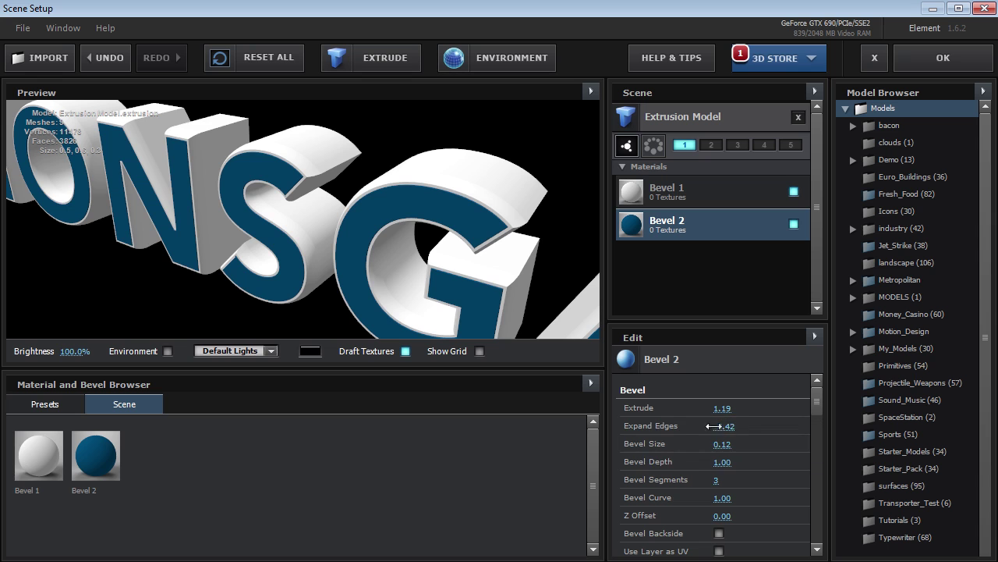
{"action": "left_click_drag", "start_coordinate": [725, 425], "coordinate": [747, 425]}
Check the blue face's border on the letters up close and fine-tune Bevel 2's Expand Edges to -0.30.
{"action": "scroll", "coordinate": [287, 204], "scroll_direction": "up", "scroll_amount": 4}
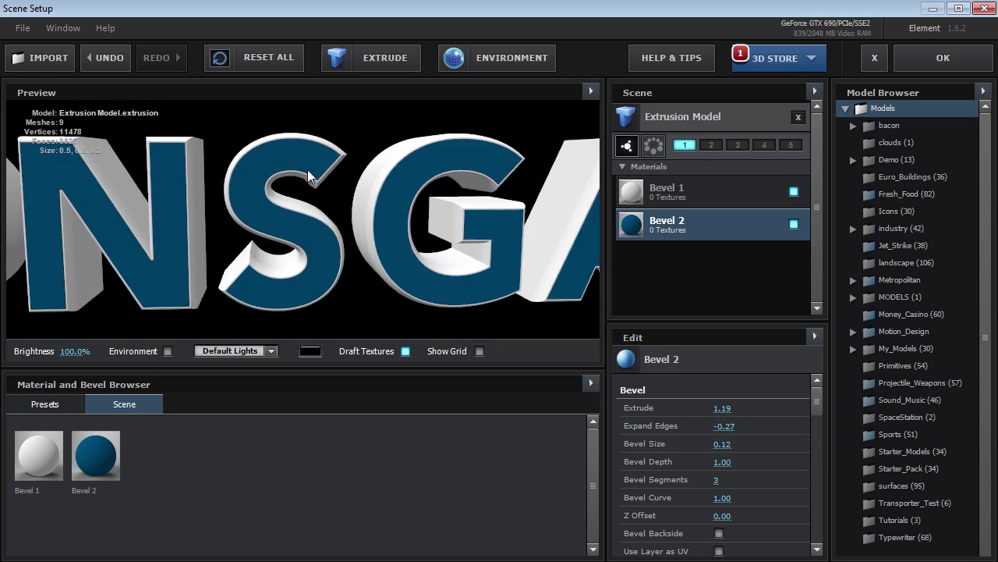
{"action": "scroll", "coordinate": [313, 215], "scroll_direction": "up", "scroll_amount": 3}
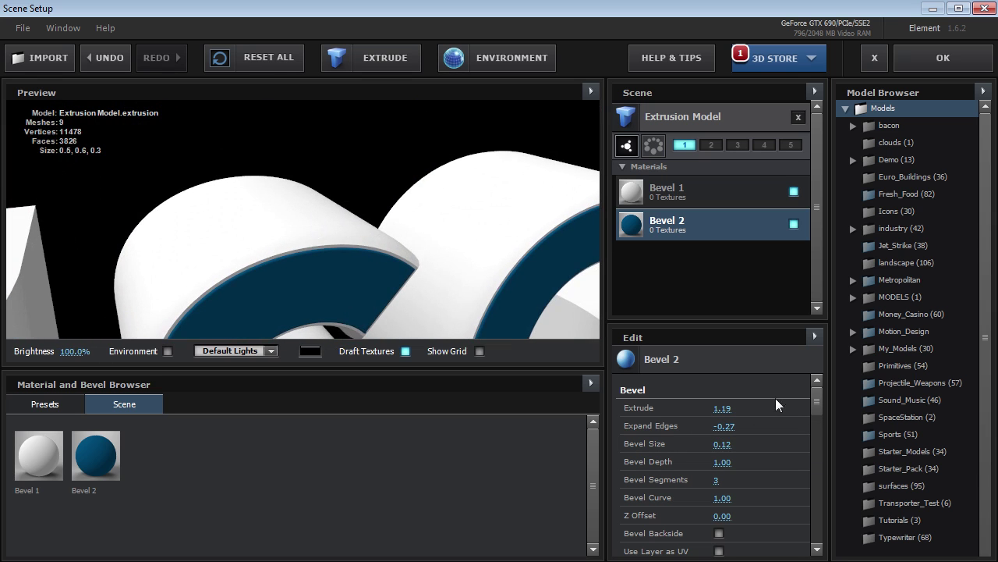
{"action": "left_click_drag", "start_coordinate": [726, 426], "coordinate": [726, 426]}
{"action": "left_click_drag", "start_coordinate": [418, 231], "coordinate": [389, 218]}
{"action": "left_click_drag", "start_coordinate": [725, 426], "coordinate": [718, 426]}
{"action": "scroll", "coordinate": [359, 234], "scroll_direction": "down", "scroll_amount": 5}
{"action": "left_click_drag", "start_coordinate": [367, 276], "coordinate": [372, 254]}
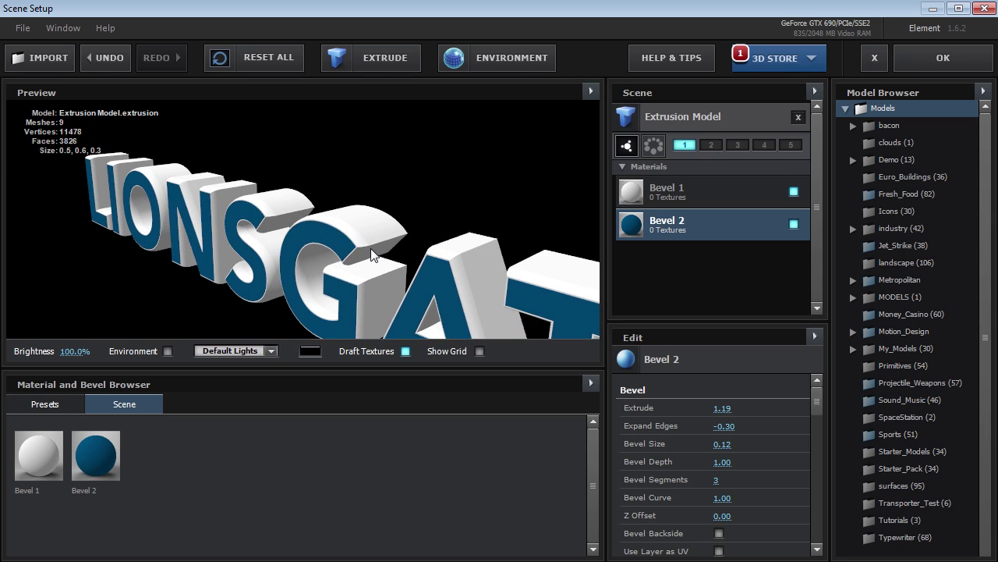
Apply the Paint material preset to Bevel 2.
{"action": "left_click", "coordinate": [48, 403]}
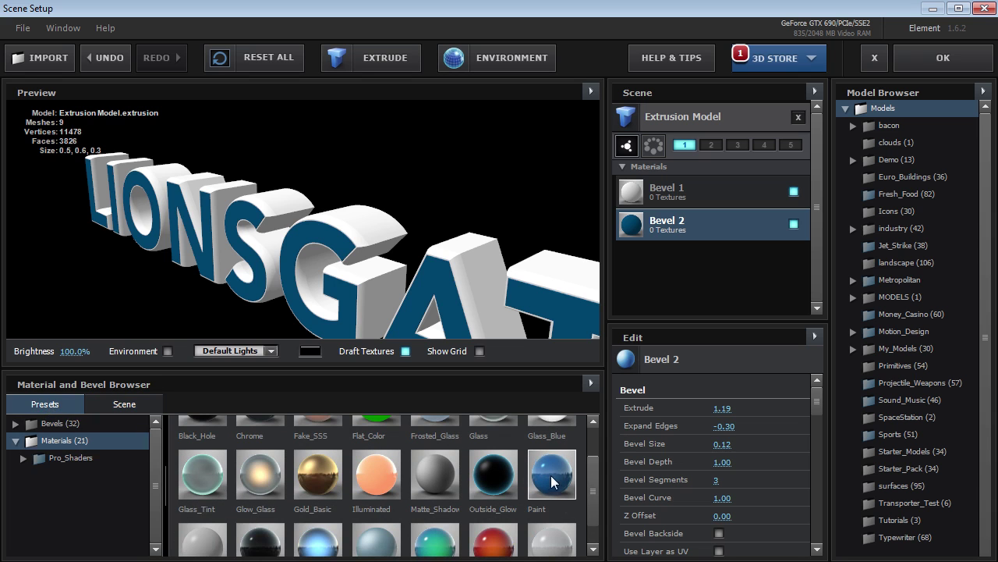
{"action": "mouse_move", "coordinate": [557, 479]}
{"action": "left_mouse_down"}
{"action": "mouse_move", "coordinate": [564, 412]}
{"action": "mouse_move", "coordinate": [682, 225]}
{"action": "left_mouse_up"}
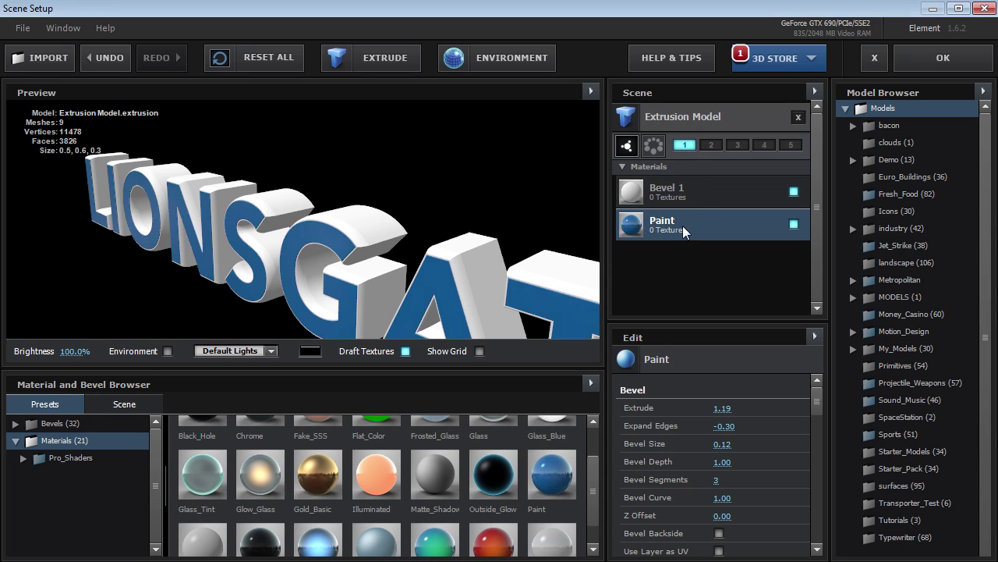
{"action": "left_click_drag", "start_coordinate": [437, 209], "coordinate": [446, 243]}
{"action": "left_click_drag", "start_coordinate": [590, 487], "coordinate": [595, 469]}
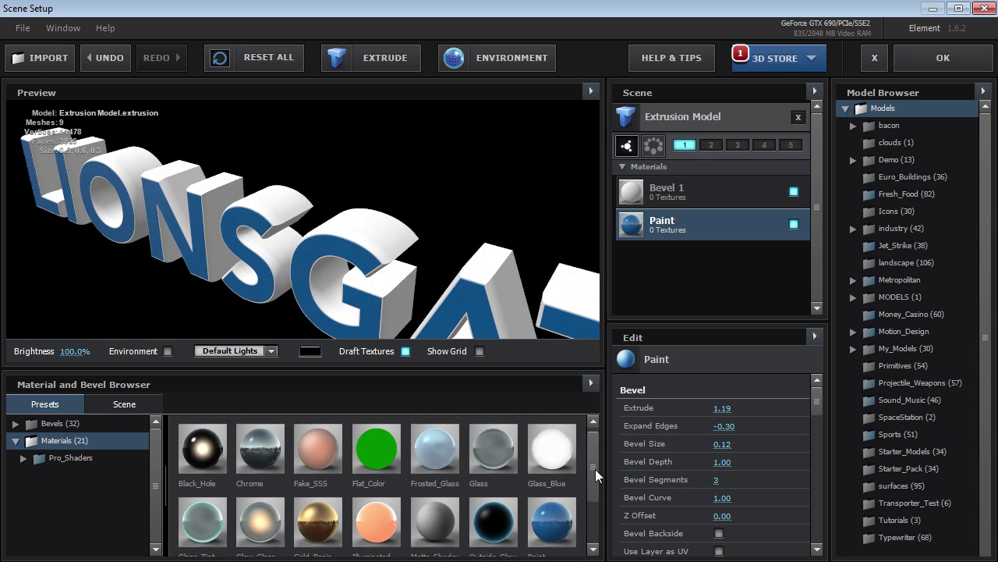
Apply the Chrome material preset to Bevel 1 and switch the environment map to Shop.
{"action": "left_click_drag", "start_coordinate": [263, 452], "coordinate": [663, 191]}
{"action": "left_click_drag", "start_coordinate": [440, 209], "coordinate": [288, 241]}
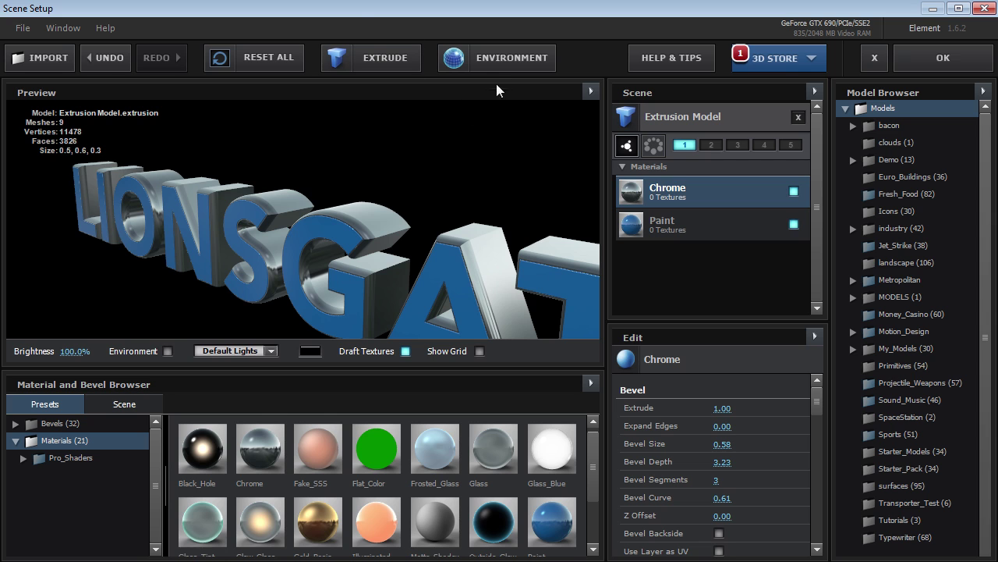
{"action": "left_click", "coordinate": [483, 64]}
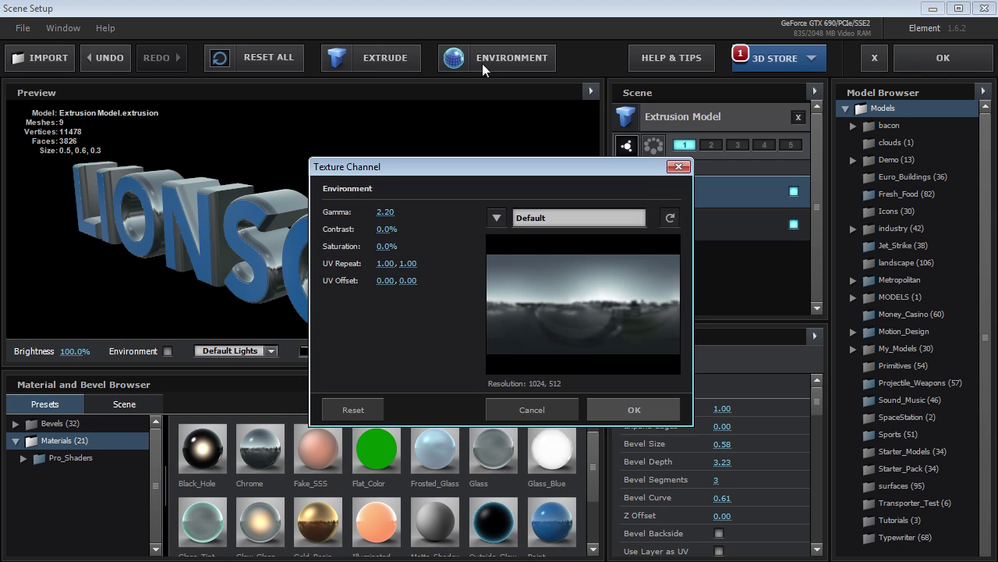
{"action": "left_click", "coordinate": [494, 218]}
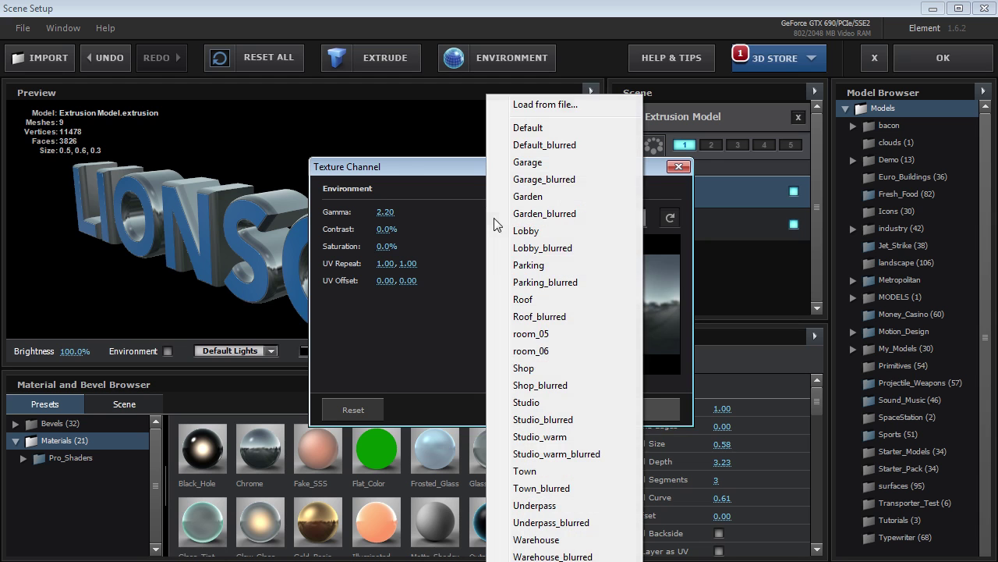
{"action": "left_click", "coordinate": [525, 368]}
{"action": "left_click_drag", "start_coordinate": [414, 169], "coordinate": [592, 249]}
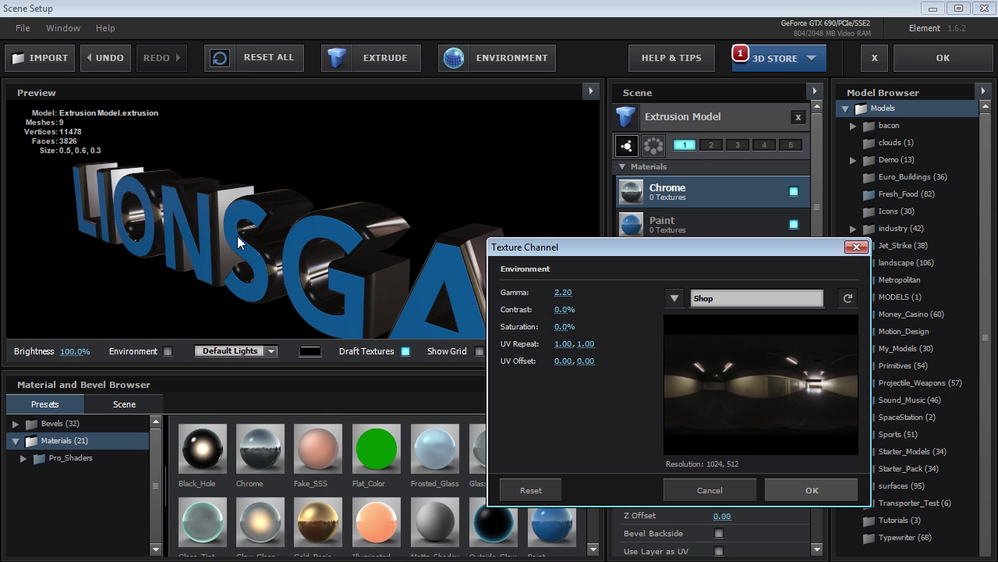
Set the environment map's Saturation to -100%, Gamma to 2.18 and horizontal UV Repeat to 3, and accept the changes.
{"action": "left_click_drag", "start_coordinate": [563, 326], "coordinate": [391, 330]}
{"action": "left_click_drag", "start_coordinate": [569, 246], "coordinate": [549, 214]}
{"action": "left_click_drag", "start_coordinate": [526, 260], "coordinate": [550, 264]}
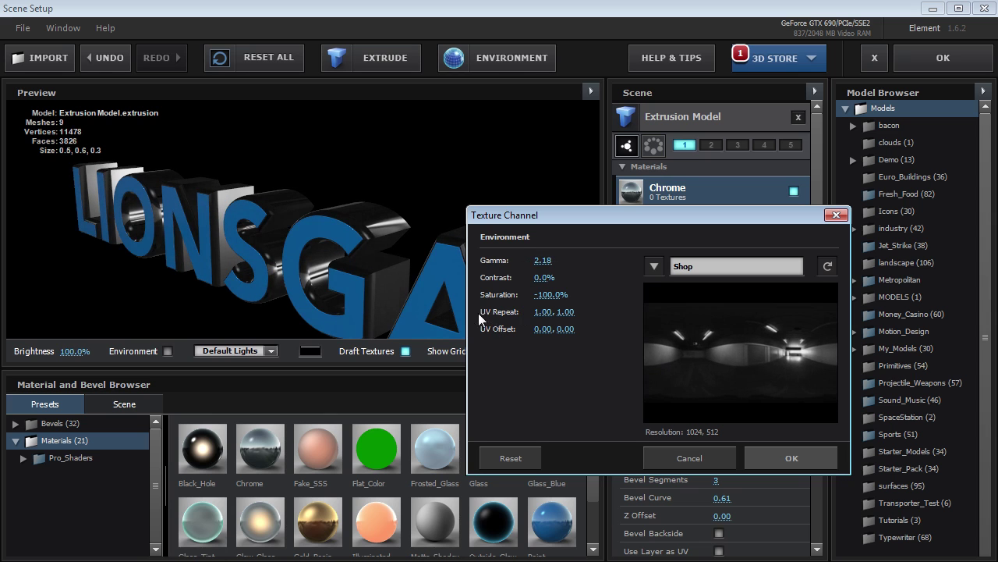
{"action": "left_click", "coordinate": [544, 311]}
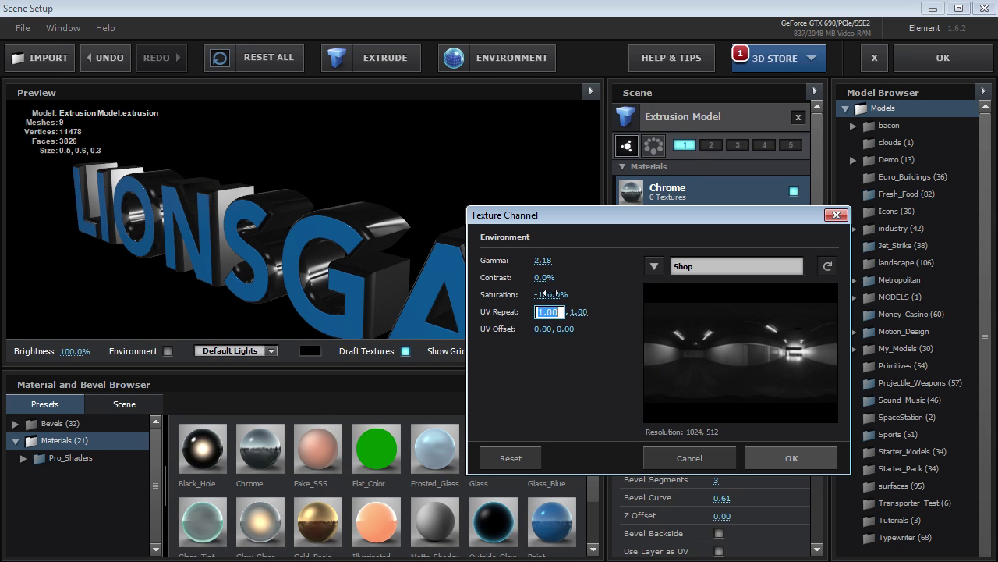
{"action": "type", "text": "3"}
{"action": "key", "text": "Return"}
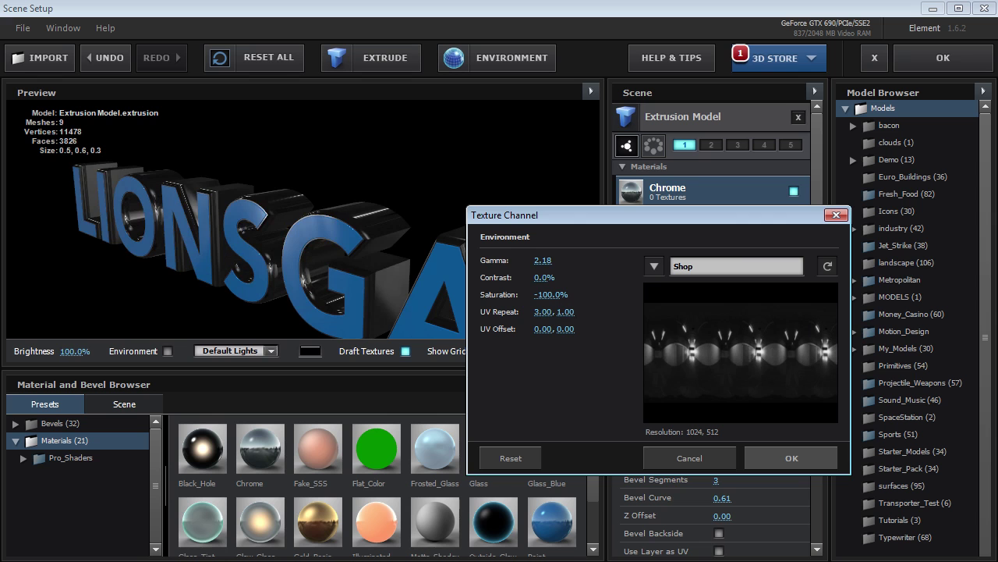
{"action": "left_click", "coordinate": [780, 460]}
{"action": "left_click_drag", "start_coordinate": [246, 234], "coordinate": [314, 265]}
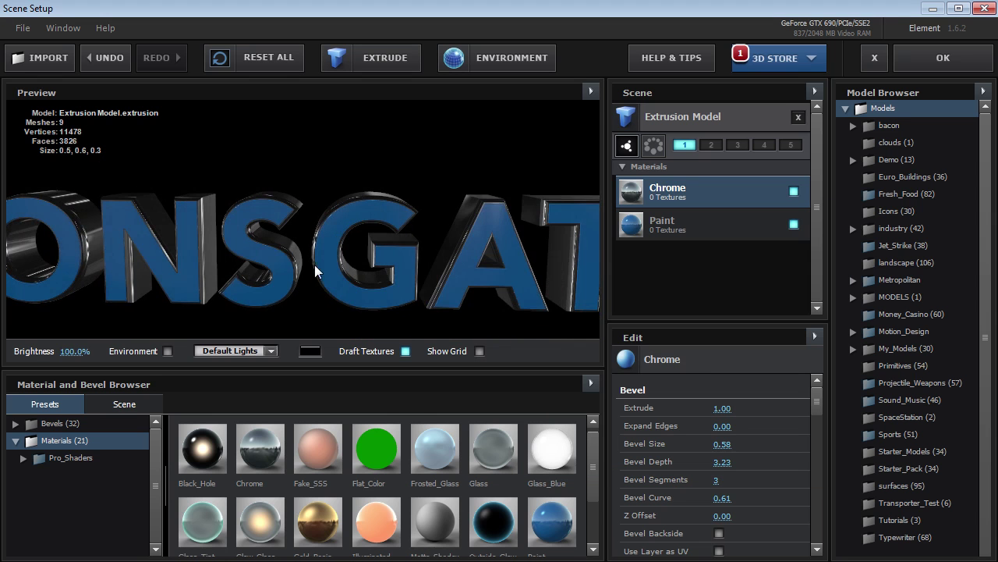
Raise the extrusion's Bevel Copies to 3 and set Bevel 3's Expand Edges to 0.17 and Extrude to 0.92.
{"action": "left_click_drag", "start_coordinate": [64, 229], "coordinate": [374, 249]}
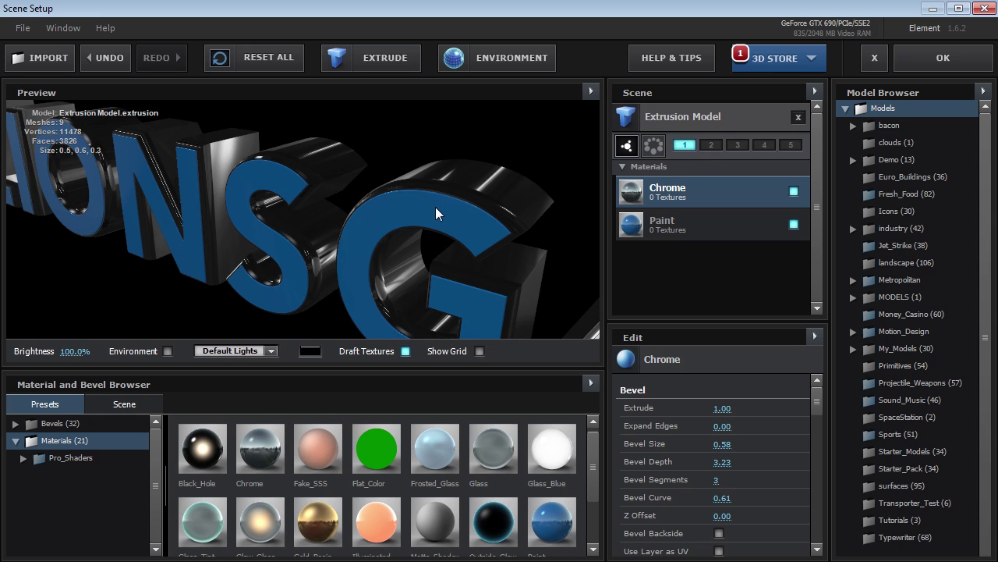
{"action": "left_click", "coordinate": [702, 126]}
{"action": "left_click", "coordinate": [753, 430]}
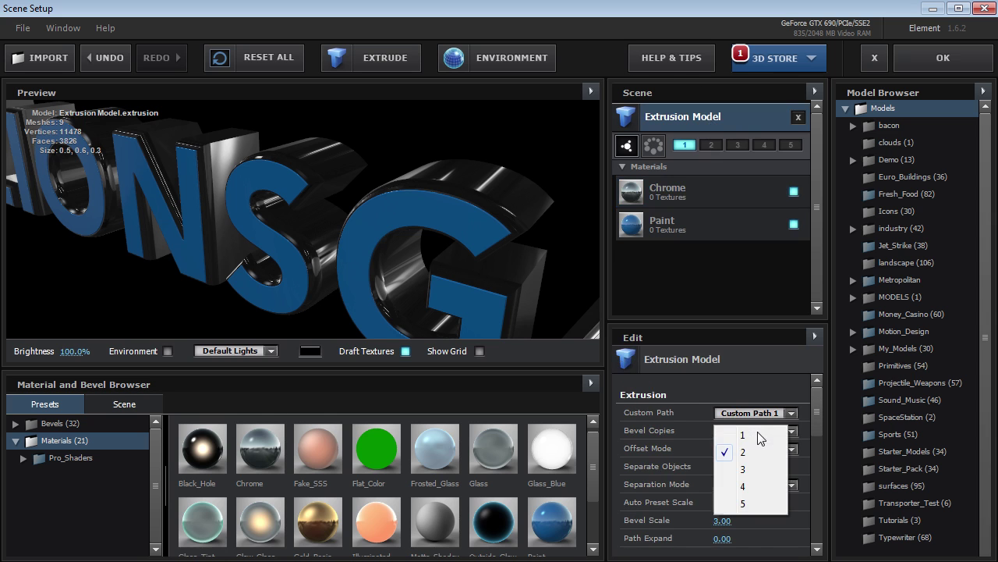
{"action": "left_click", "coordinate": [751, 476]}
{"action": "left_click", "coordinate": [690, 269]}
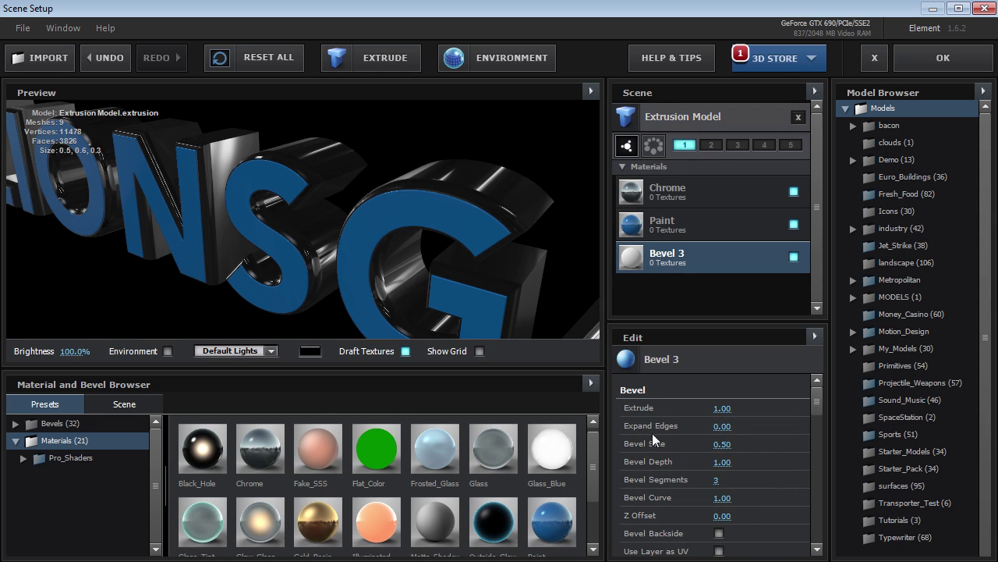
{"action": "mouse_move", "coordinate": [721, 428]}
{"action": "left_mouse_down"}
{"action": "mouse_move", "coordinate": [734, 427]}
{"action": "mouse_move", "coordinate": [710, 411]}
{"action": "mouse_move", "coordinate": [720, 411]}
{"action": "left_mouse_up"}
{"action": "scroll", "coordinate": [402, 206], "scroll_direction": "up", "scroll_amount": 5}
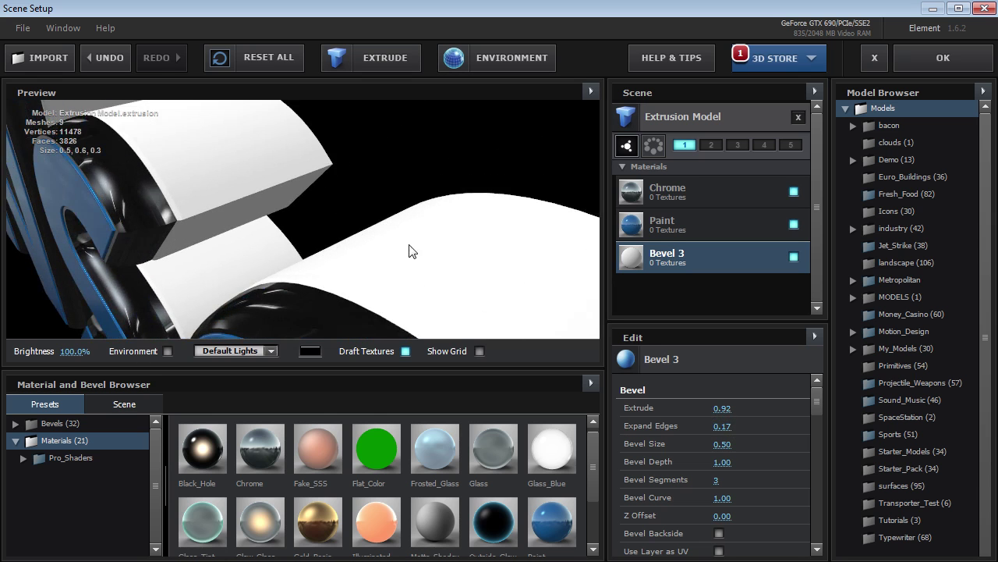
{"action": "scroll", "coordinate": [323, 248], "scroll_direction": "down", "scroll_amount": 4}
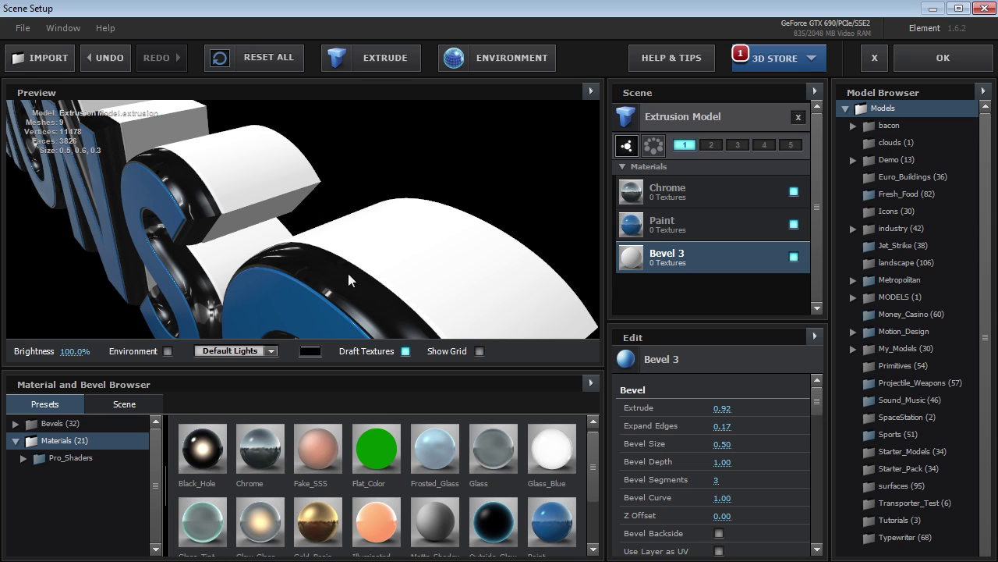
Increase Bevel 3's Expand Edges to 0.32 and its Bevel Size to 0.68.
{"action": "left_click_drag", "start_coordinate": [328, 266], "coordinate": [420, 315]}
{"action": "left_click_drag", "start_coordinate": [723, 426], "coordinate": [736, 426]}
{"action": "left_click_drag", "start_coordinate": [327, 297], "coordinate": [307, 289]}
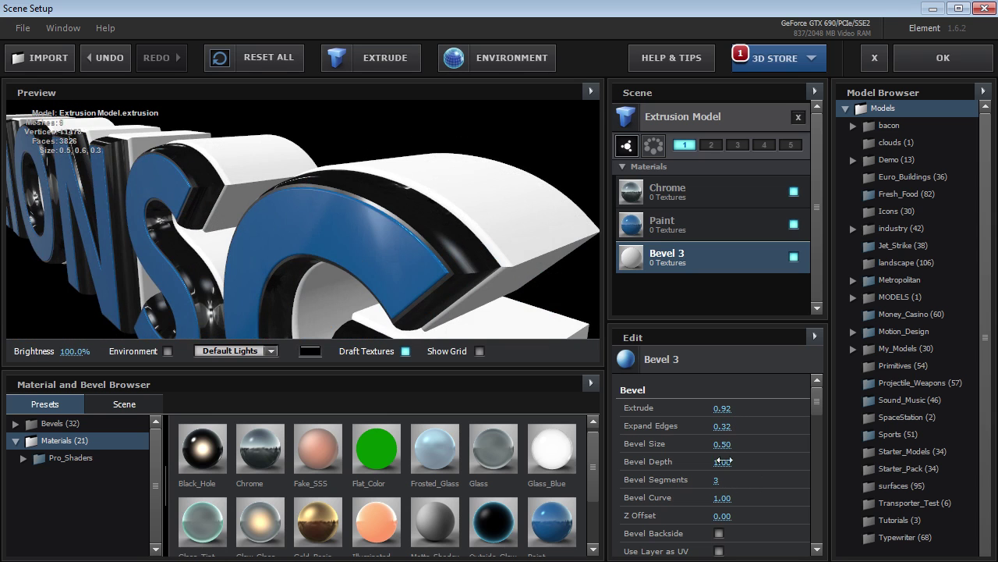
{"action": "left_click_drag", "start_coordinate": [723, 444], "coordinate": [733, 444]}
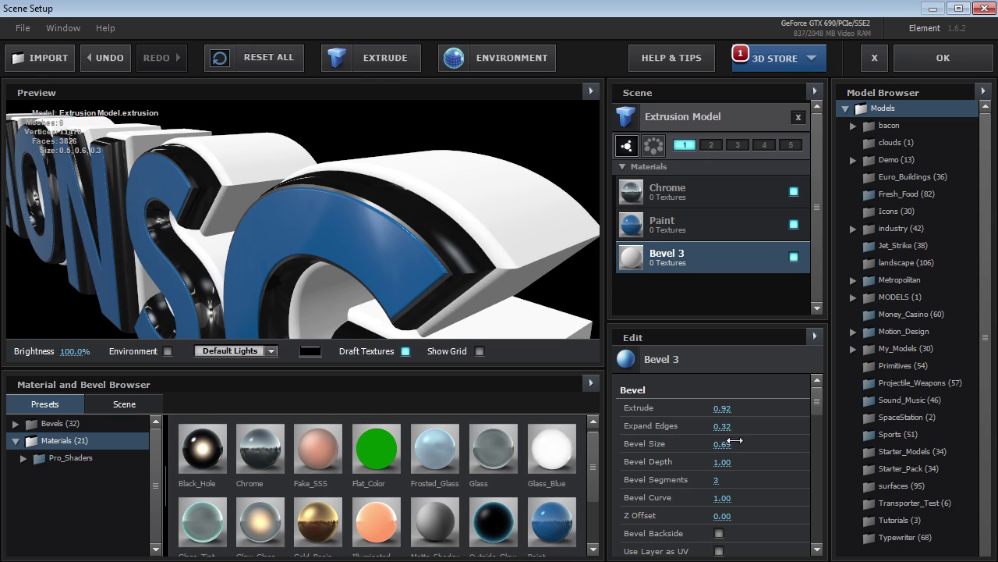
Apply the Chrome material preset to Bevel 3 and reduce its Expand Edges to 0.20.
{"action": "left_click_drag", "start_coordinate": [355, 274], "coordinate": [343, 248]}
{"action": "left_click_drag", "start_coordinate": [412, 211], "coordinate": [437, 255]}
{"action": "left_click_drag", "start_coordinate": [265, 447], "coordinate": [691, 258]}
{"action": "left_click_drag", "start_coordinate": [328, 253], "coordinate": [299, 236]}
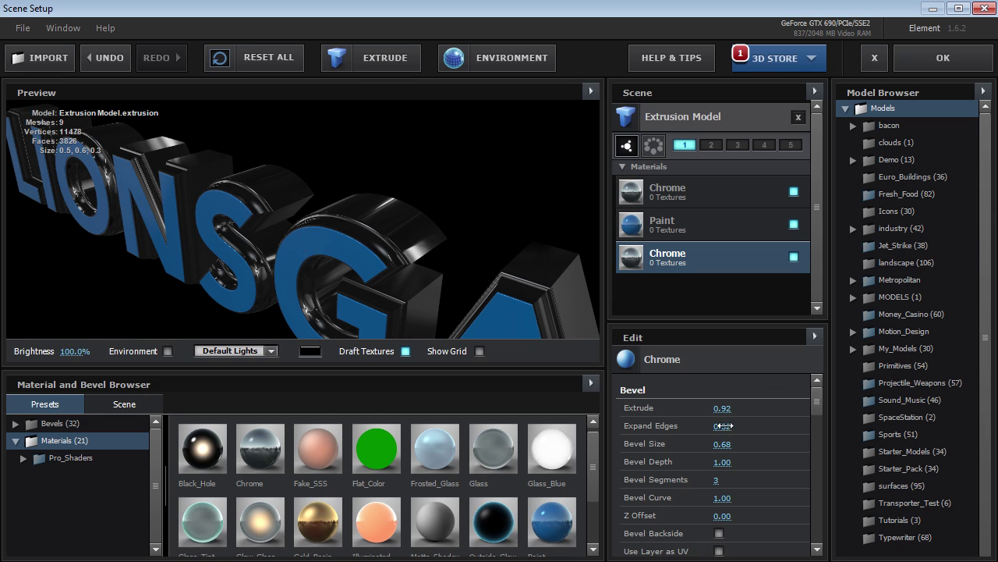
{"action": "left_click_drag", "start_coordinate": [336, 254], "coordinate": [601, 173]}
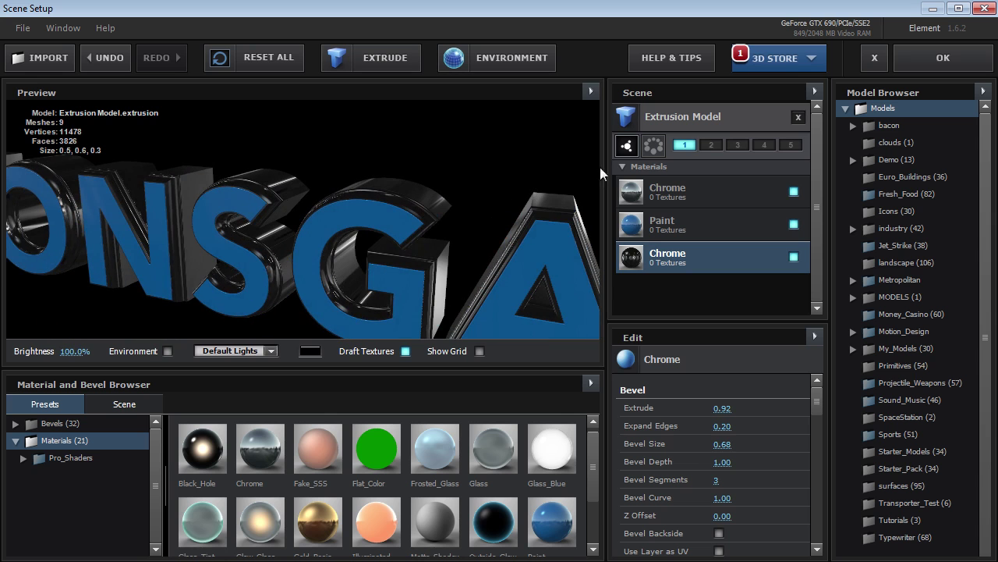
Raise the extrusion's Bevel Copies to 4 and set Bevel 4's Expand Edges to 0.54 and Extrude to 0.48.
{"action": "left_click", "coordinate": [696, 120]}
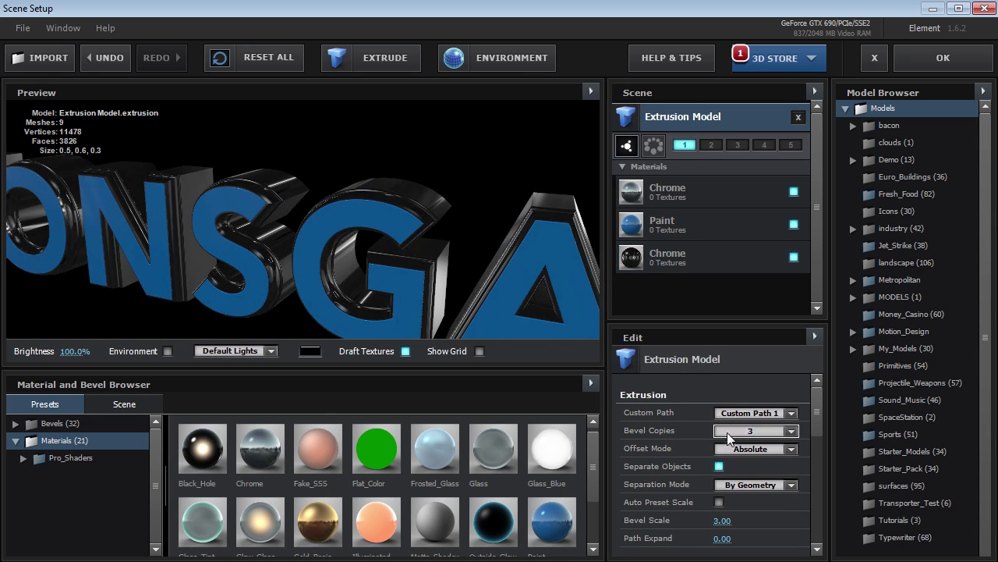
{"action": "left_click", "coordinate": [733, 431]}
{"action": "left_click", "coordinate": [746, 490]}
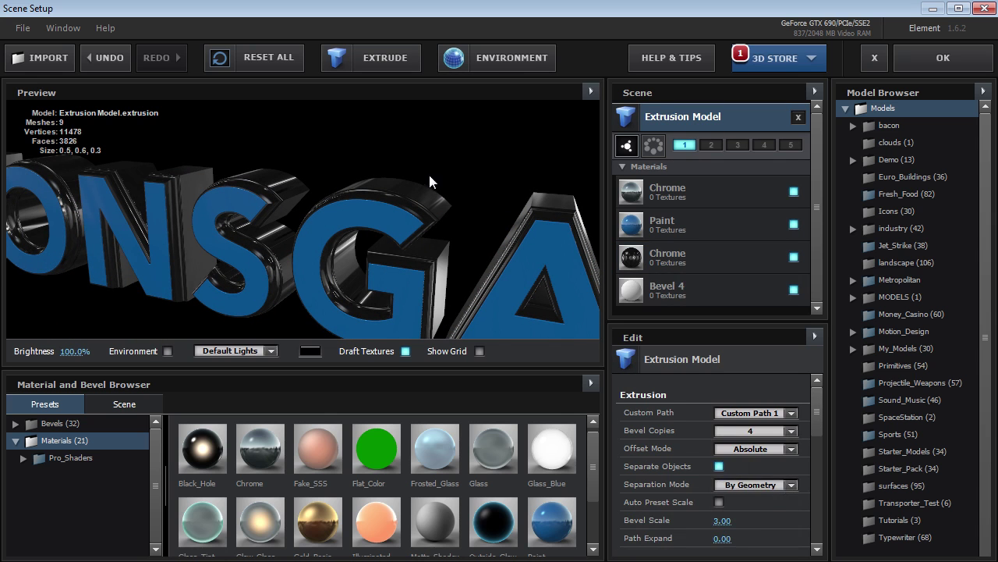
{"action": "left_click", "coordinate": [695, 290]}
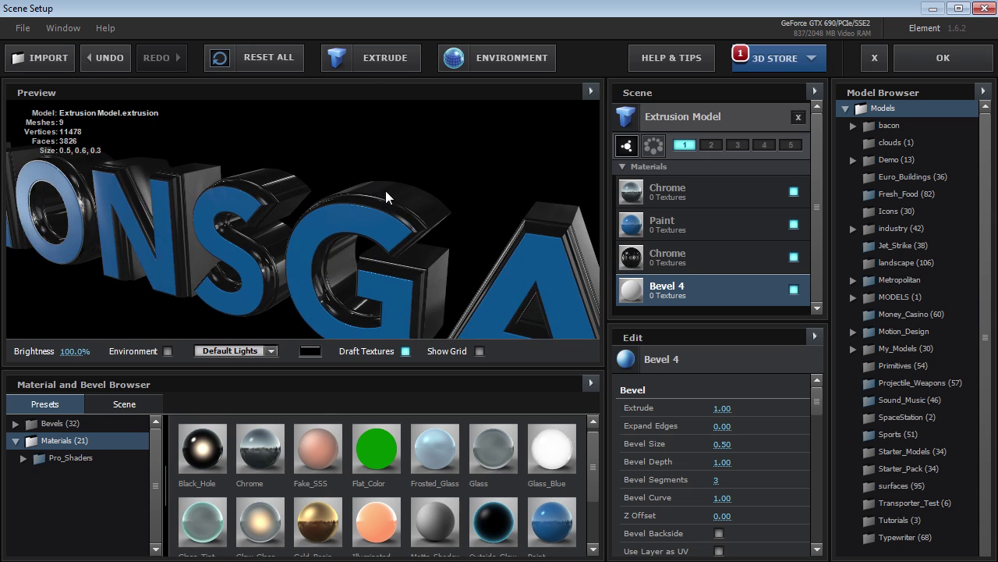
{"action": "left_click_drag", "start_coordinate": [725, 425], "coordinate": [703, 409]}
{"action": "left_click_drag", "start_coordinate": [346, 238], "coordinate": [302, 266]}
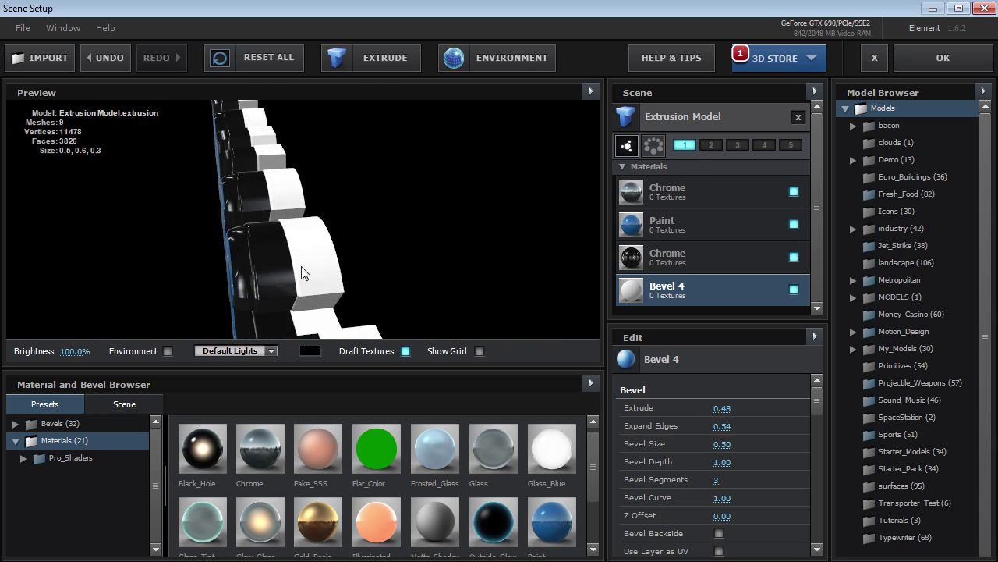
Set Bevel 4's Bevel Size to 1.08 and enable its Bevel Backside option.
{"action": "scroll", "coordinate": [815, 406], "scroll_direction": "down", "scroll_amount": 1}
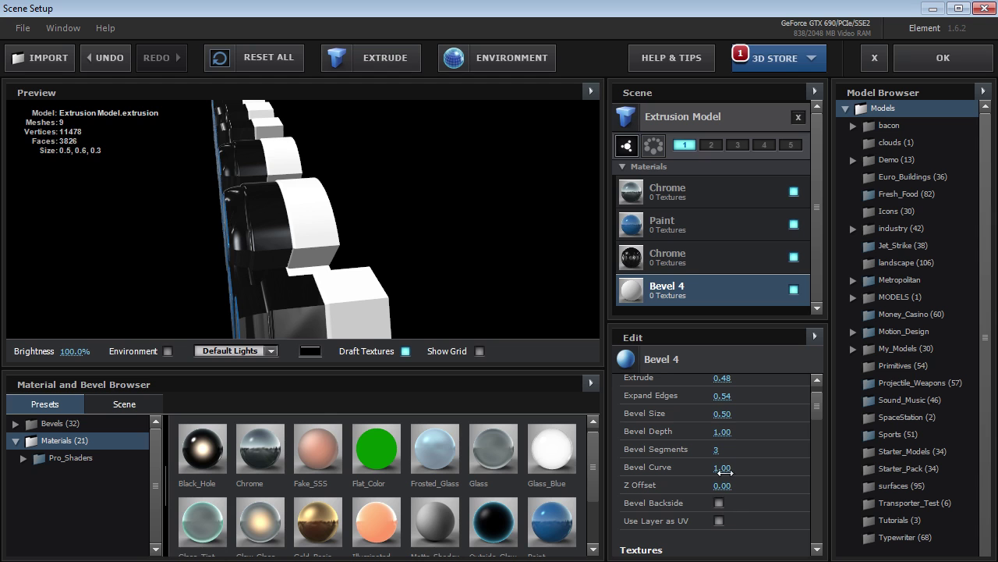
{"action": "left_click_drag", "start_coordinate": [733, 412], "coordinate": [759, 409]}
{"action": "left_click_drag", "start_coordinate": [360, 279], "coordinate": [305, 245]}
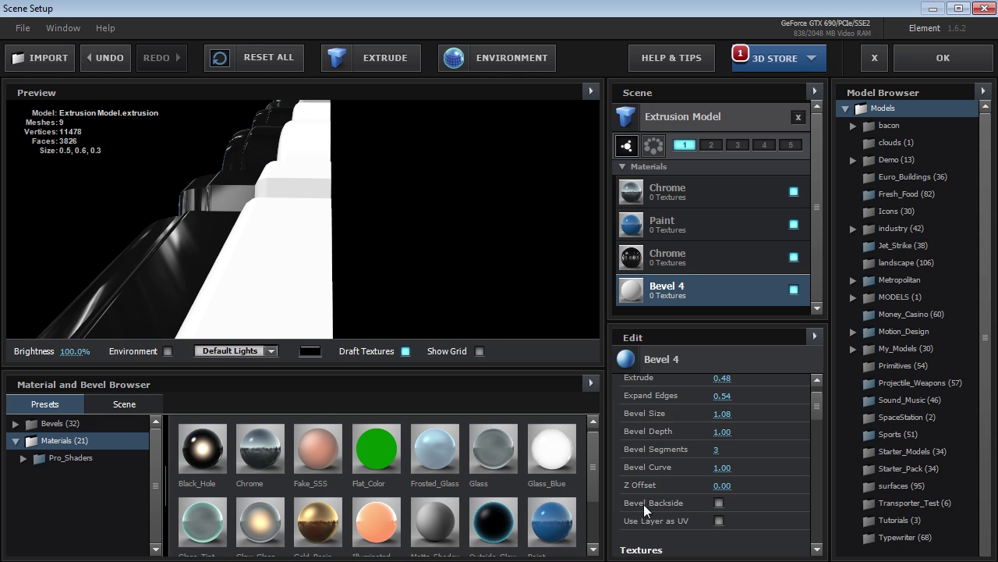
{"action": "left_click_drag", "start_coordinate": [474, 320], "coordinate": [306, 210]}
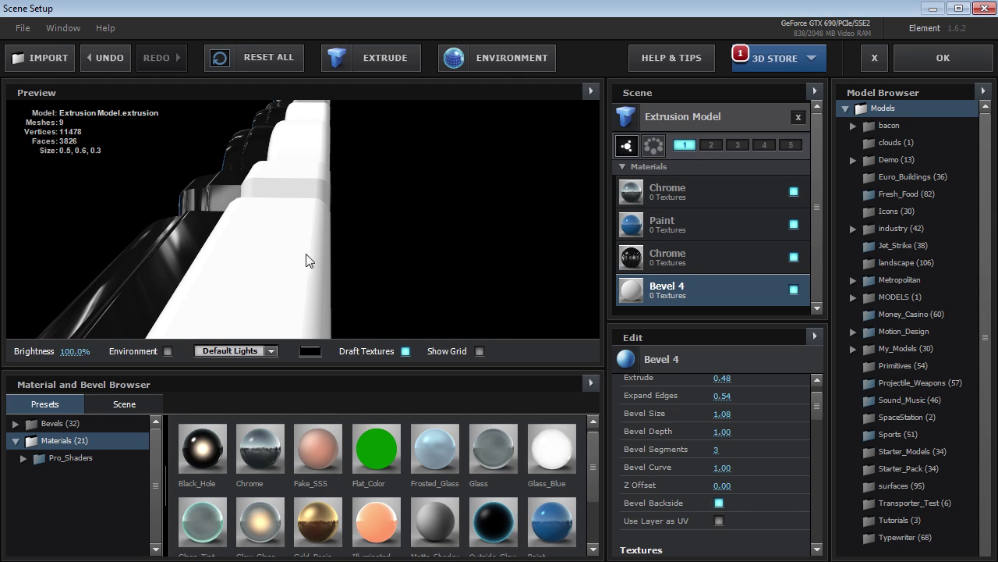
{"action": "left_click_drag", "start_coordinate": [305, 261], "coordinate": [318, 256]}
Refine Bevel 4 with Extrude 0.38, Expand Edges 0.53 and Bevel Size 0.53.
{"action": "scroll", "coordinate": [817, 406], "scroll_direction": "up", "scroll_amount": 2}
{"action": "left_click_drag", "start_coordinate": [717, 404], "coordinate": [719, 403]}
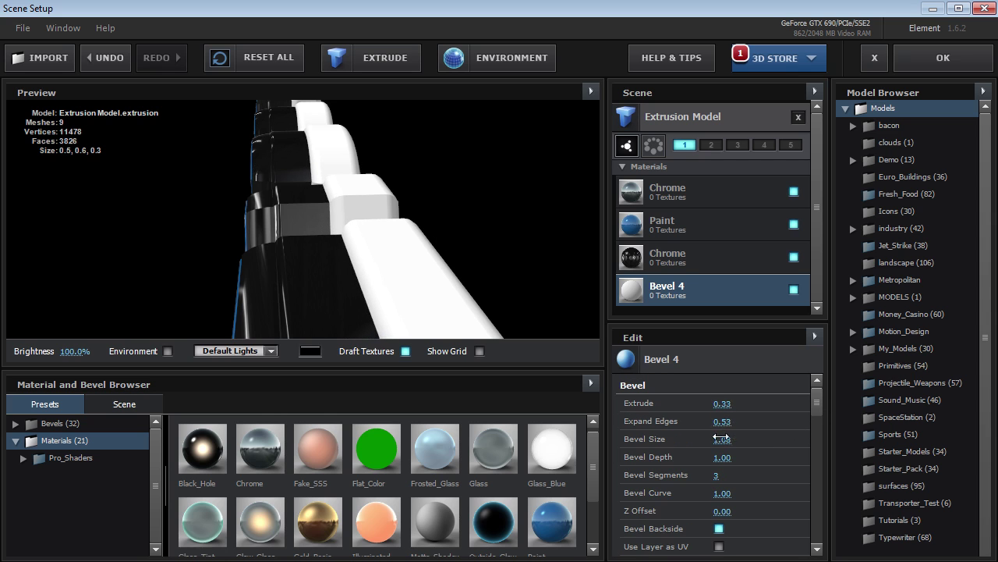
{"action": "left_click_drag", "start_coordinate": [711, 439], "coordinate": [686, 446]}
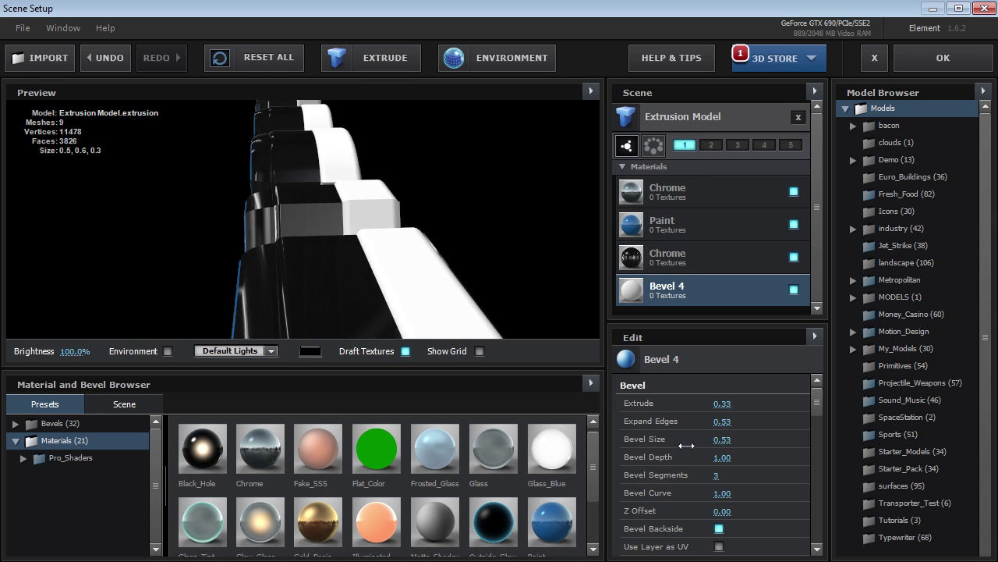
{"action": "left_click_drag", "start_coordinate": [721, 403], "coordinate": [721, 403]}
Try the Chrome material preset on Bevel 4.
{"action": "left_click_drag", "start_coordinate": [397, 276], "coordinate": [425, 331]}
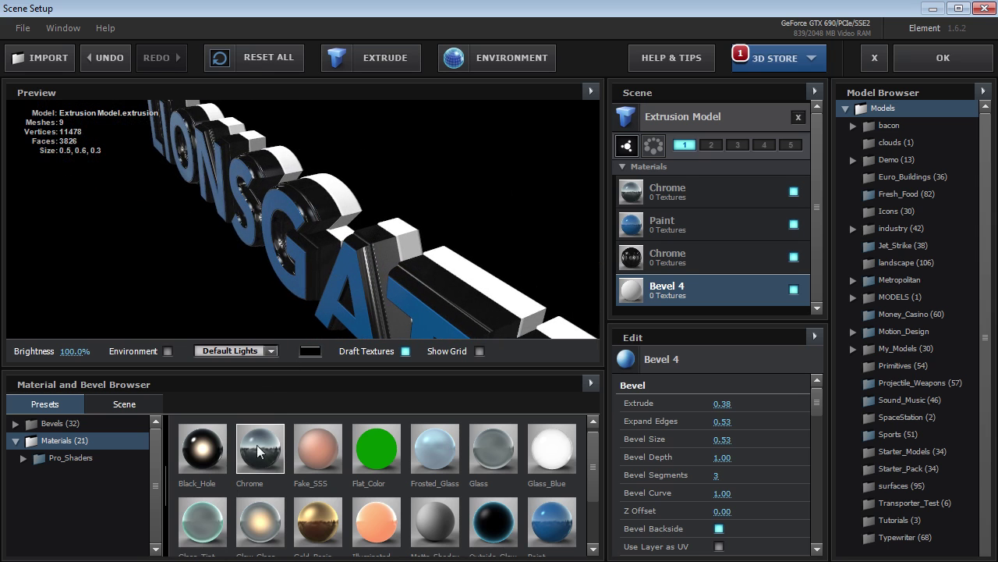
{"action": "left_click_drag", "start_coordinate": [265, 453], "coordinate": [687, 290]}
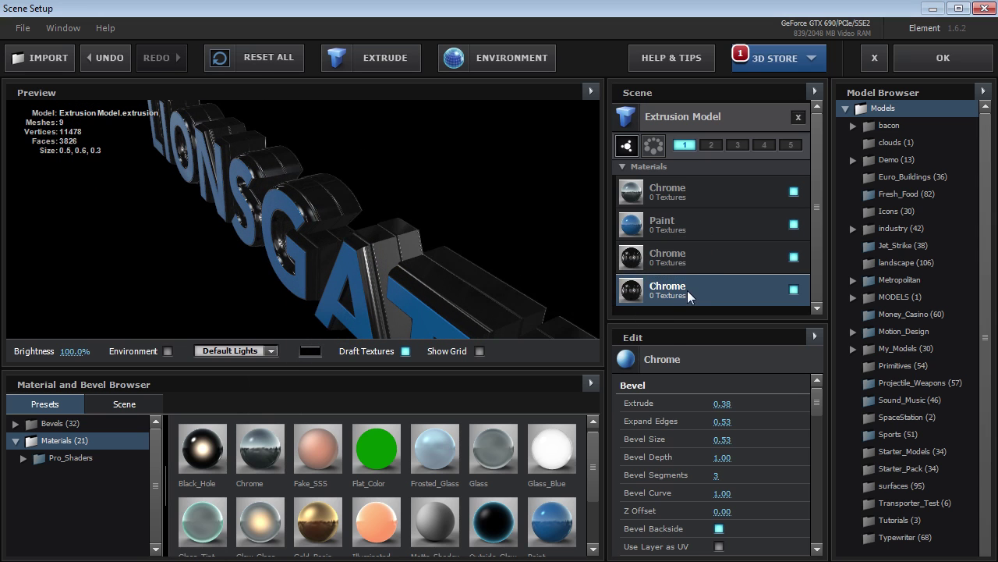
{"action": "left_click_drag", "start_coordinate": [325, 215], "coordinate": [352, 189]}
Apply the Paint material preset to Bevel 4 and set its Diffuse Color to grey-blue 6C889B.
{"action": "left_click_drag", "start_coordinate": [557, 532], "coordinate": [673, 290]}
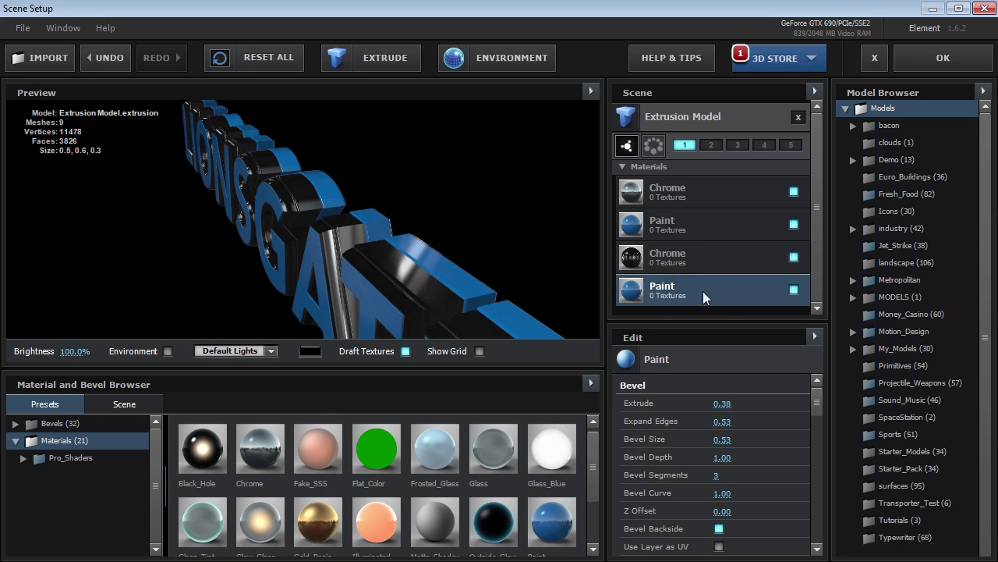
{"action": "left_click_drag", "start_coordinate": [815, 406], "coordinate": [817, 455]}
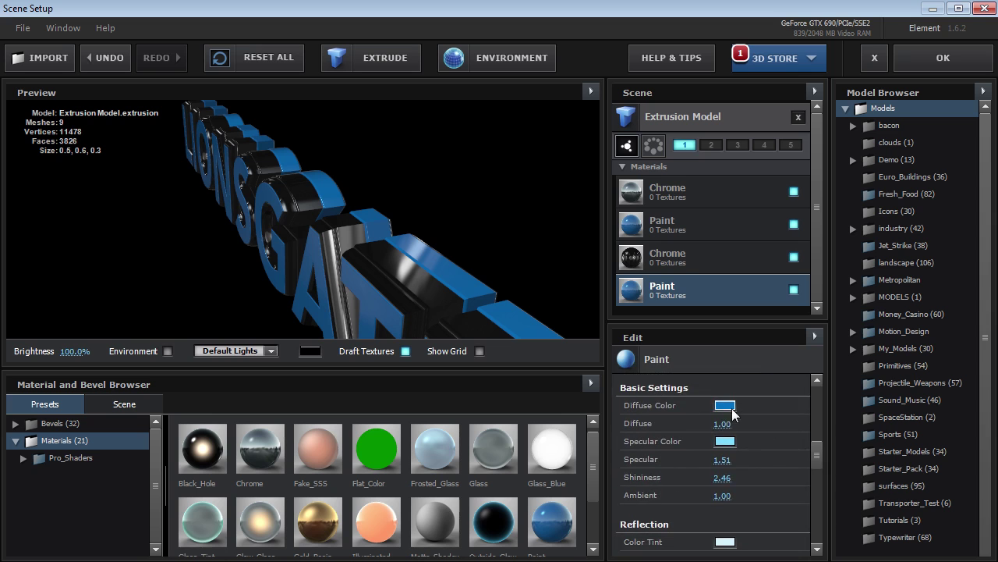
{"action": "left_click", "coordinate": [731, 407]}
{"action": "left_click_drag", "start_coordinate": [768, 410], "coordinate": [646, 407]}
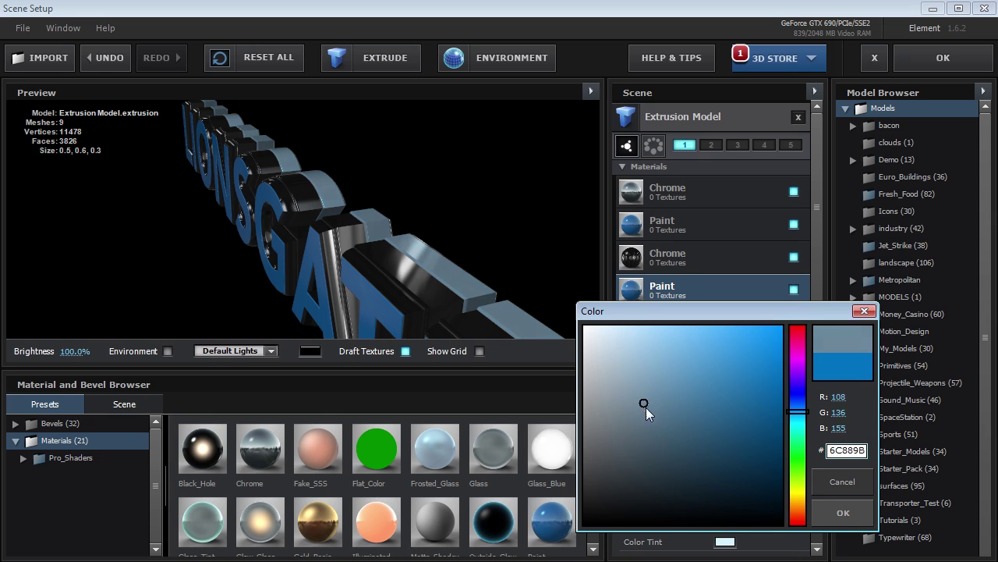
{"action": "left_click", "coordinate": [829, 505]}
Try a different reflection Intensity on Bevel 4's Paint material, and undo the change.
{"action": "left_click_drag", "start_coordinate": [818, 446], "coordinate": [819, 479]}
{"action": "left_click_drag", "start_coordinate": [727, 429], "coordinate": [706, 448]}
{"action": "key", "text": "ctrl+z"}
{"action": "left_click_drag", "start_coordinate": [208, 200], "coordinate": [376, 229]}
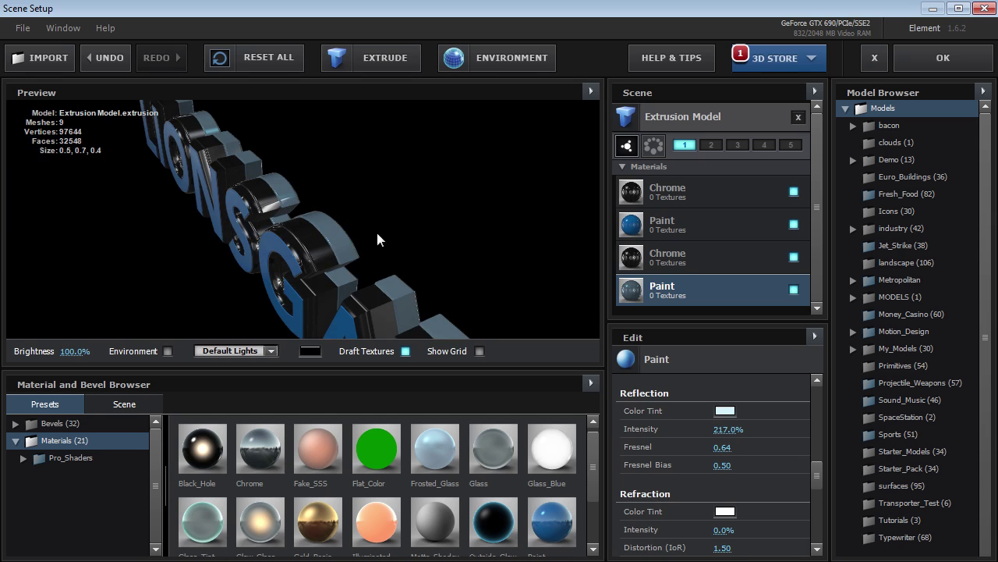
Set the extrusion model's Bevel Copies to 5 and bring the new bevel into view.
{"action": "left_click", "coordinate": [684, 136]}
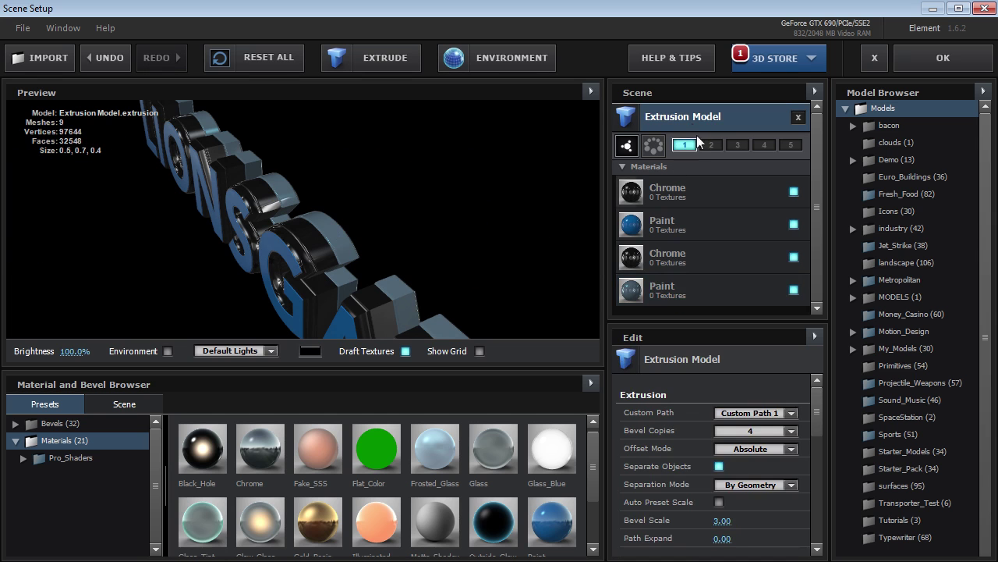
{"action": "left_click", "coordinate": [741, 429]}
{"action": "left_click", "coordinate": [747, 507]}
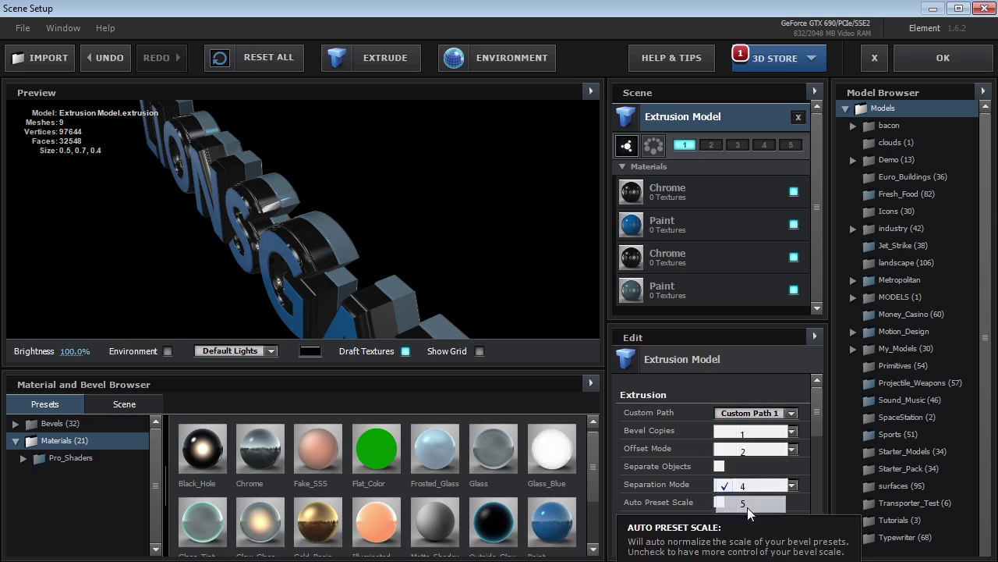
{"action": "scroll", "coordinate": [819, 258], "scroll_direction": "down", "scroll_amount": 2}
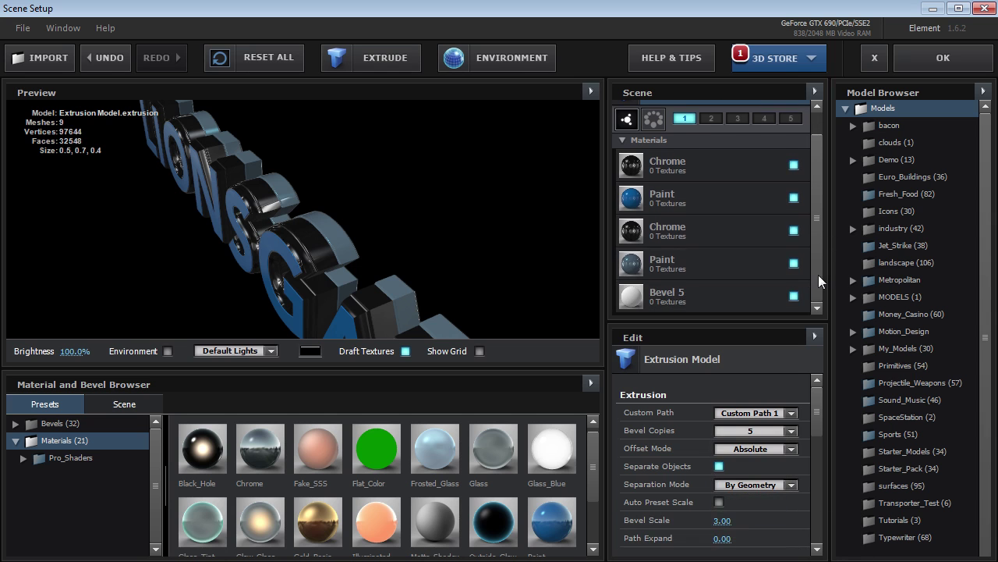
Copy the Bevel settings from the grey-blue Paint material and paste them onto Bevel 5.
{"action": "left_click", "coordinate": [693, 260]}
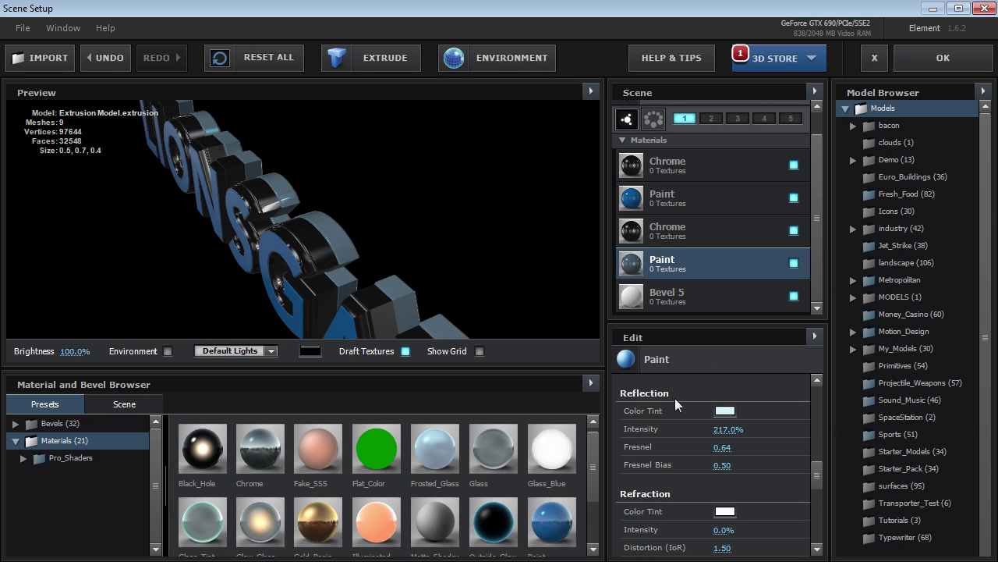
{"action": "left_click_drag", "start_coordinate": [823, 474], "coordinate": [820, 410]}
{"action": "right_click", "coordinate": [635, 395]}
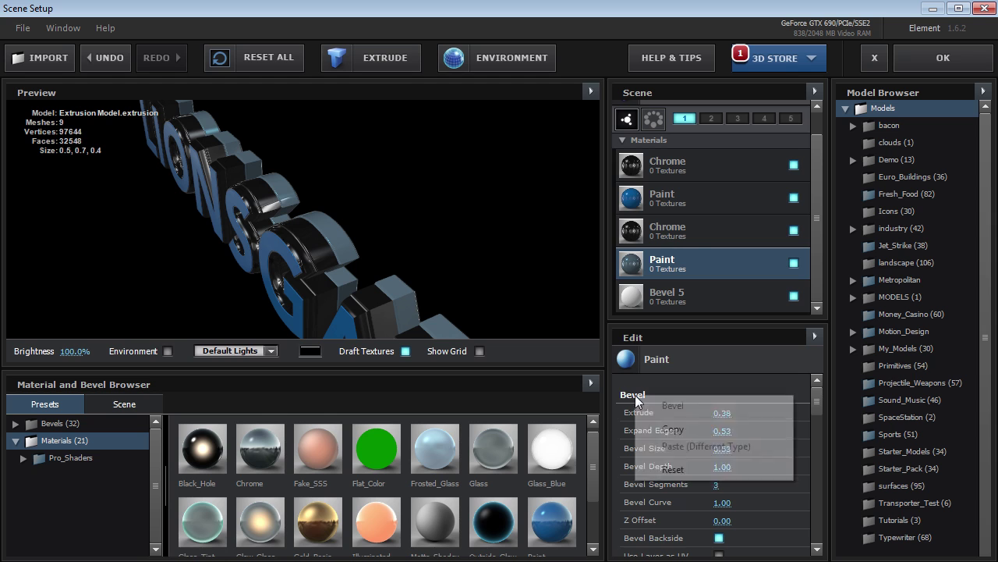
{"action": "left_click", "coordinate": [672, 430]}
{"action": "left_click", "coordinate": [682, 298]}
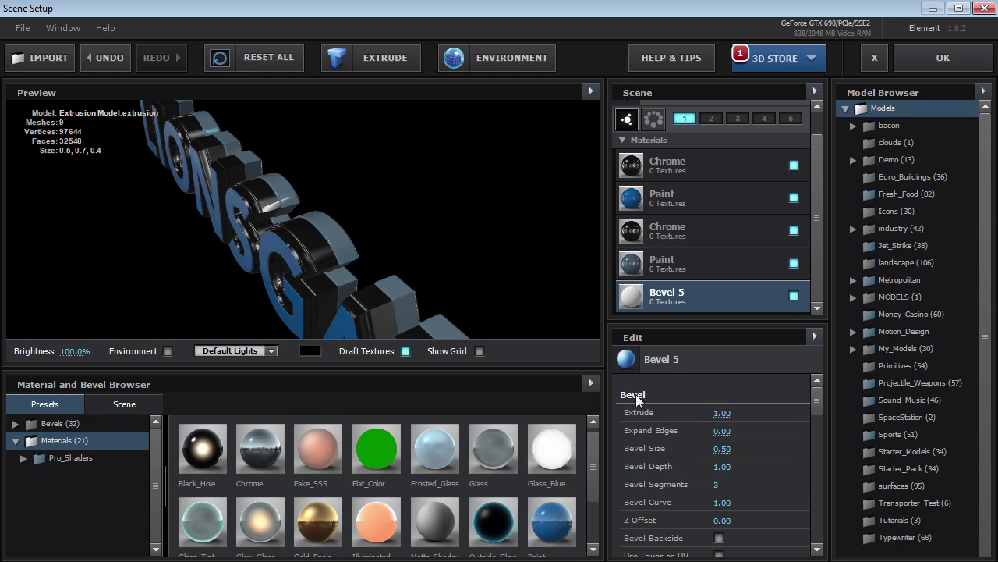
{"action": "right_click", "coordinate": [636, 394]}
{"action": "left_click", "coordinate": [675, 446]}
Set Bevel 5's Z Offset to 0.44 so the bevel sits in front of the grey-blue one.
{"action": "scroll", "coordinate": [814, 401], "scroll_direction": "down", "scroll_amount": 2}
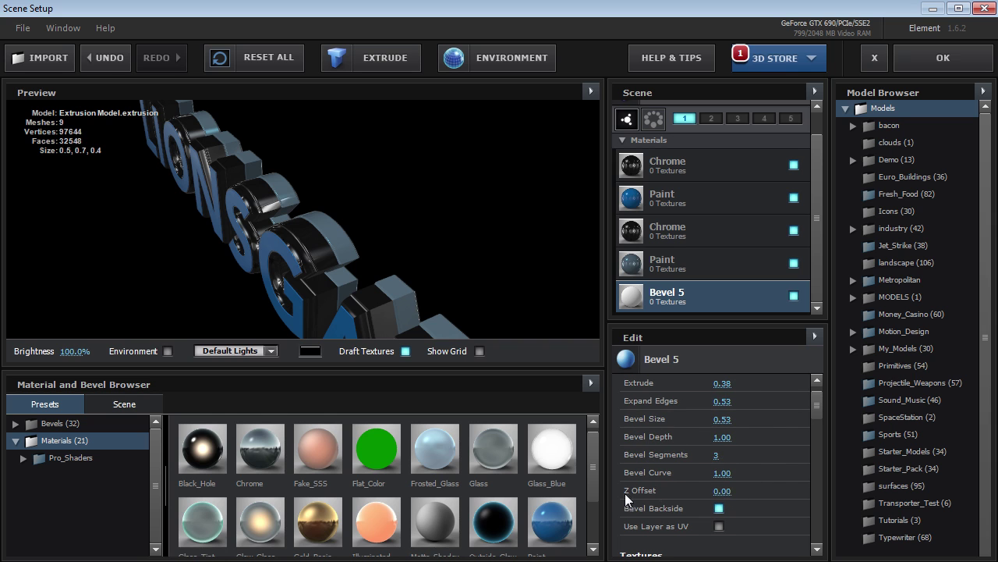
{"action": "left_click_drag", "start_coordinate": [731, 493], "coordinate": [766, 497]}
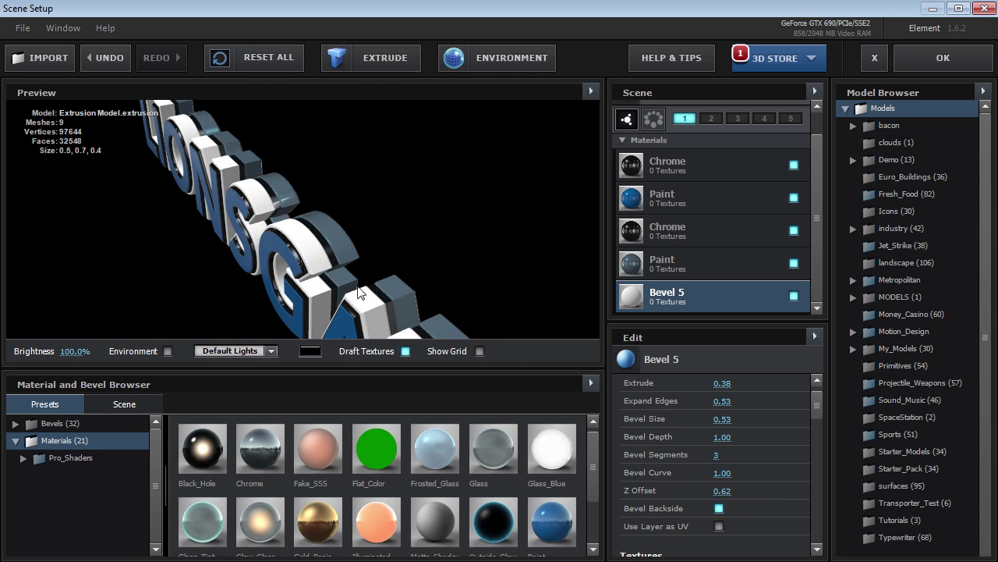
{"action": "scroll", "coordinate": [320, 261], "scroll_direction": "up", "scroll_amount": 5}
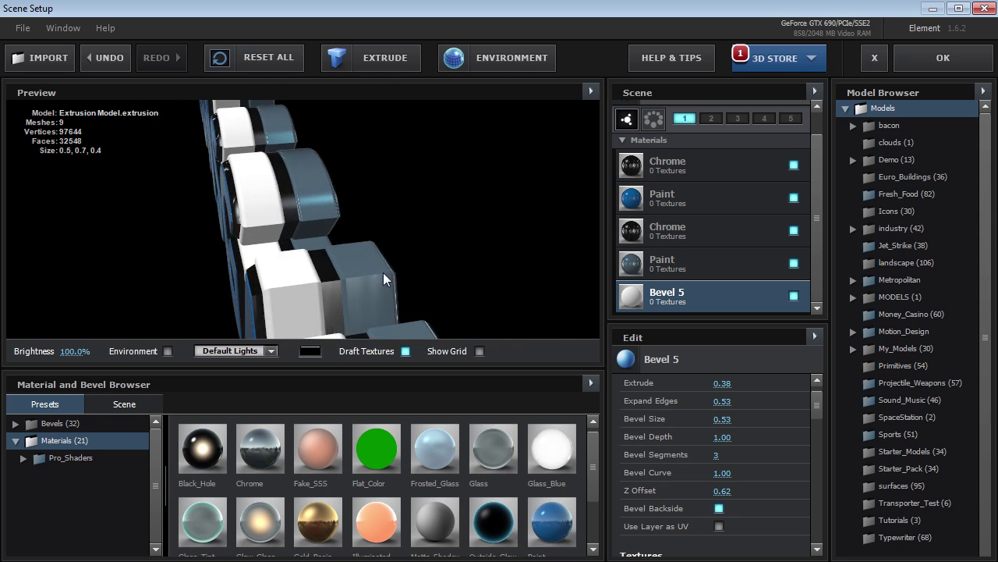
{"action": "left_click_drag", "start_coordinate": [722, 493], "coordinate": [712, 494]}
{"action": "left_click_drag", "start_coordinate": [299, 311], "coordinate": [366, 172]}
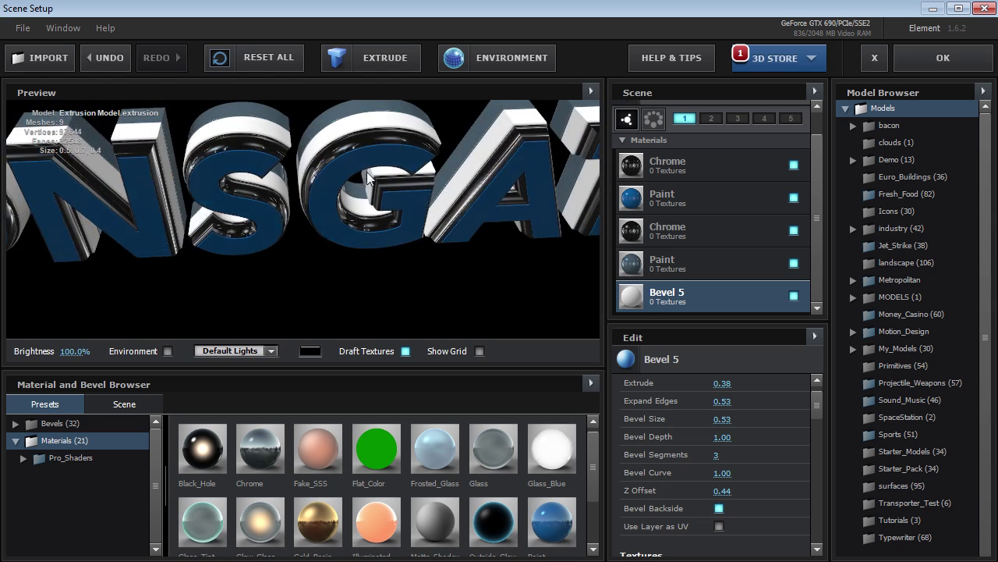
Apply the scene's grey-blue Paint material to Bevel 5 and rename the material Side Bevel.
{"action": "left_click", "coordinate": [130, 406]}
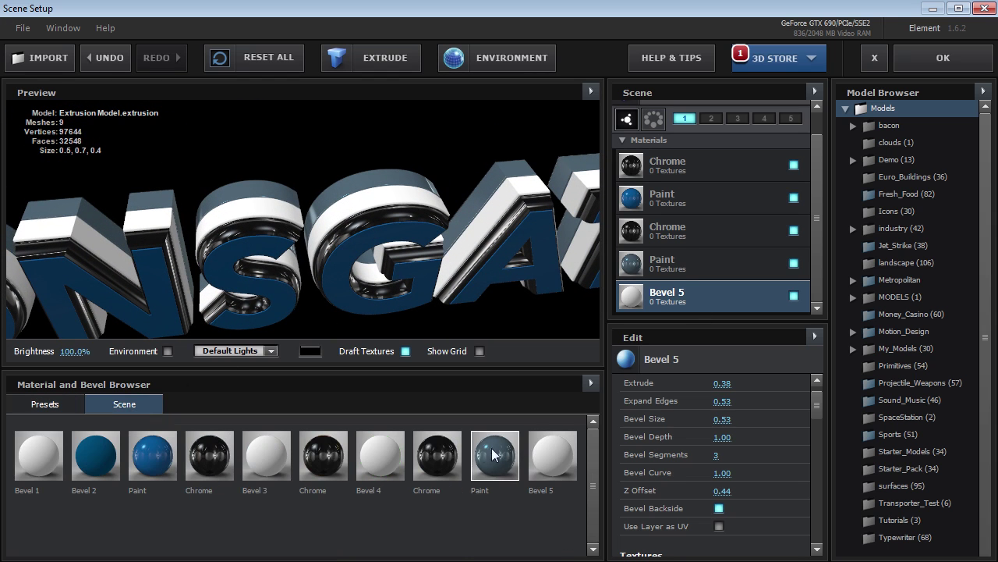
{"action": "mouse_move", "coordinate": [493, 465]}
{"action": "left_mouse_down"}
{"action": "mouse_move", "coordinate": [657, 297]}
{"action": "mouse_move", "coordinate": [676, 295]}
{"action": "left_mouse_up"}
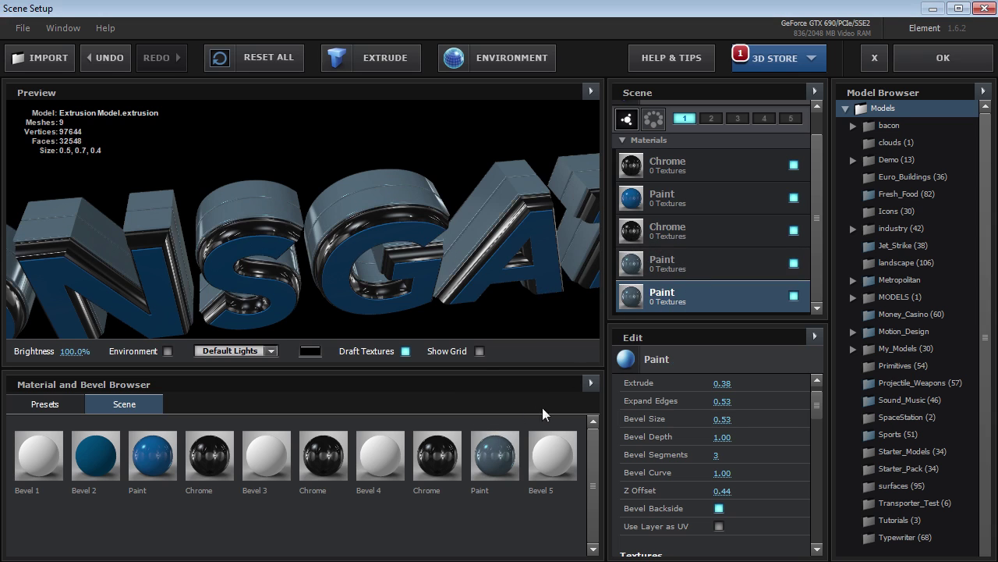
{"action": "double_click", "coordinate": [662, 298]}
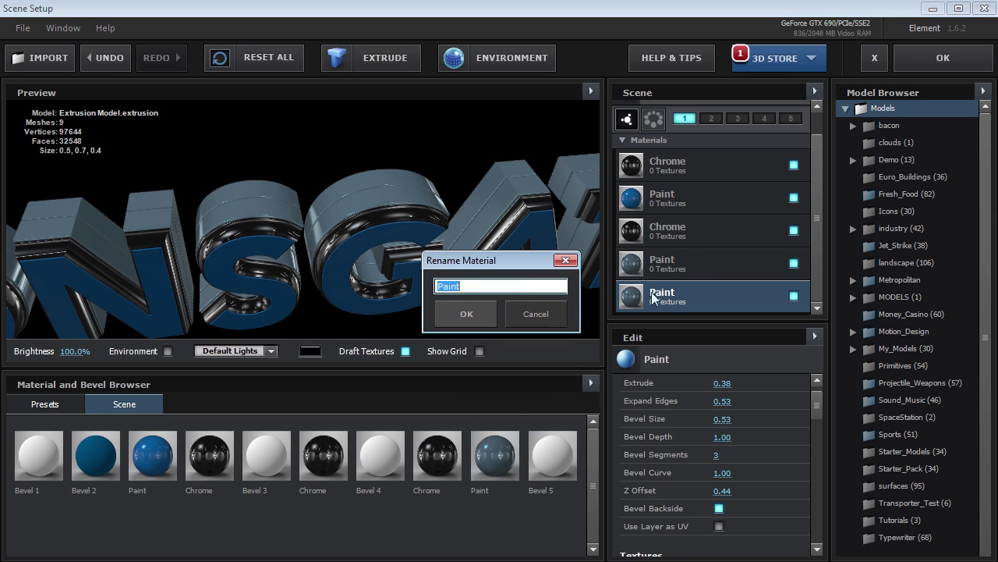
{"action": "type", "text": "Side Bevel"}
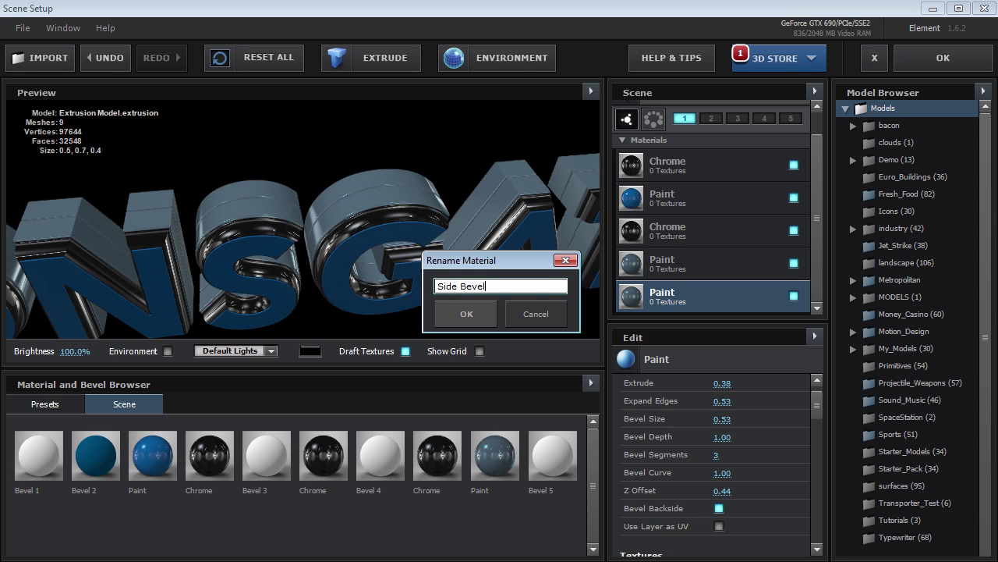
{"action": "left_click", "coordinate": [467, 316]}
Adjust the Side Bevel material's Diffuse Color to a slightly lighter grey-blue.
{"action": "scroll", "coordinate": [813, 413], "scroll_direction": "down", "scroll_amount": 5}
{"action": "left_click", "coordinate": [726, 509]}
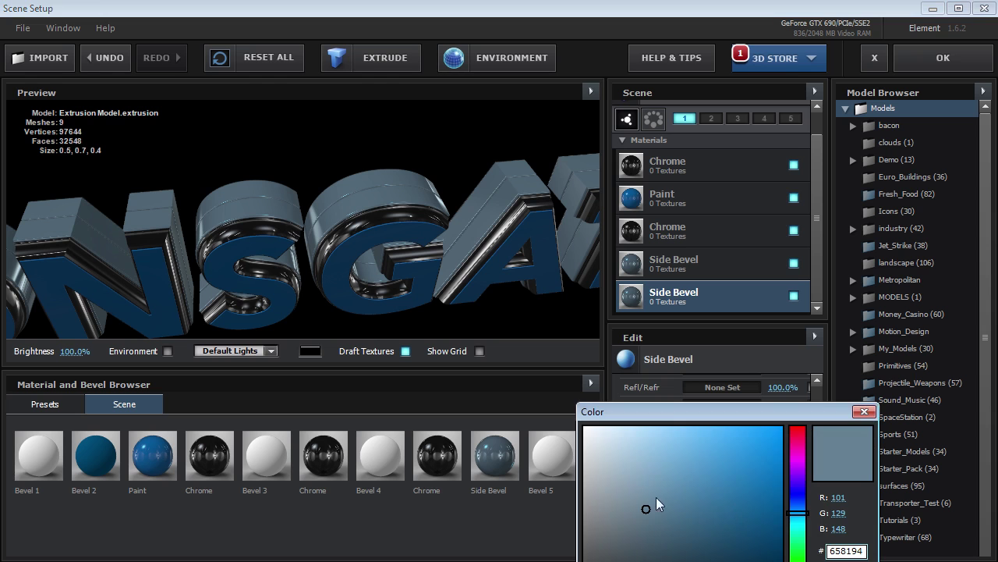
{"action": "left_click_drag", "start_coordinate": [645, 483], "coordinate": [643, 475]}
{"action": "left_click_drag", "start_coordinate": [672, 415], "coordinate": [574, 333]}
{"action": "left_click", "coordinate": [735, 534]}
Reduce the Extrude of the first Side Bevel to 0.30 to open a gap between the two side bevels.
{"action": "left_click_drag", "start_coordinate": [406, 227], "coordinate": [234, 206]}
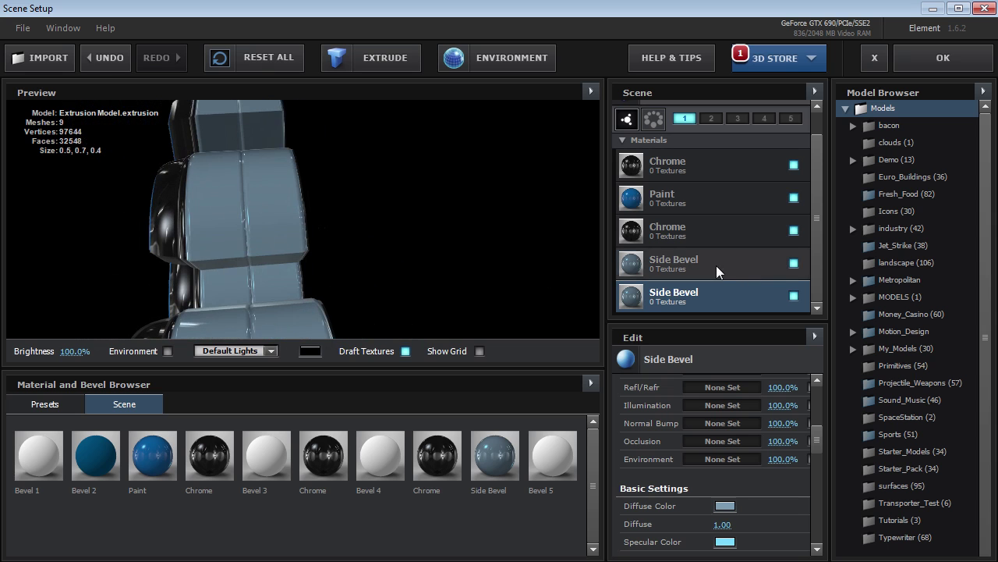
{"action": "left_click", "coordinate": [716, 265]}
{"action": "left_click_drag", "start_coordinate": [813, 440], "coordinate": [814, 399]}
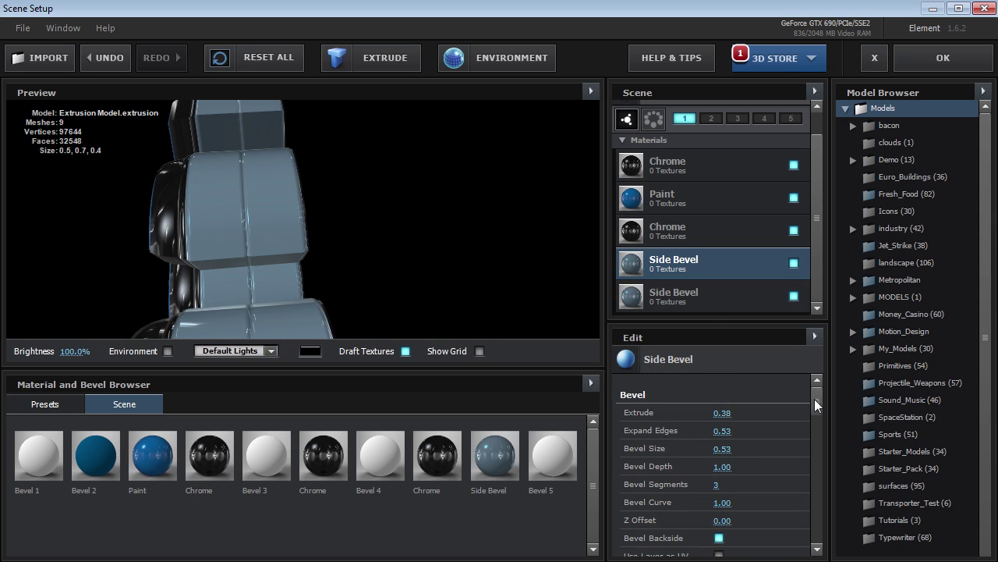
{"action": "left_click_drag", "start_coordinate": [722, 414], "coordinate": [718, 414]}
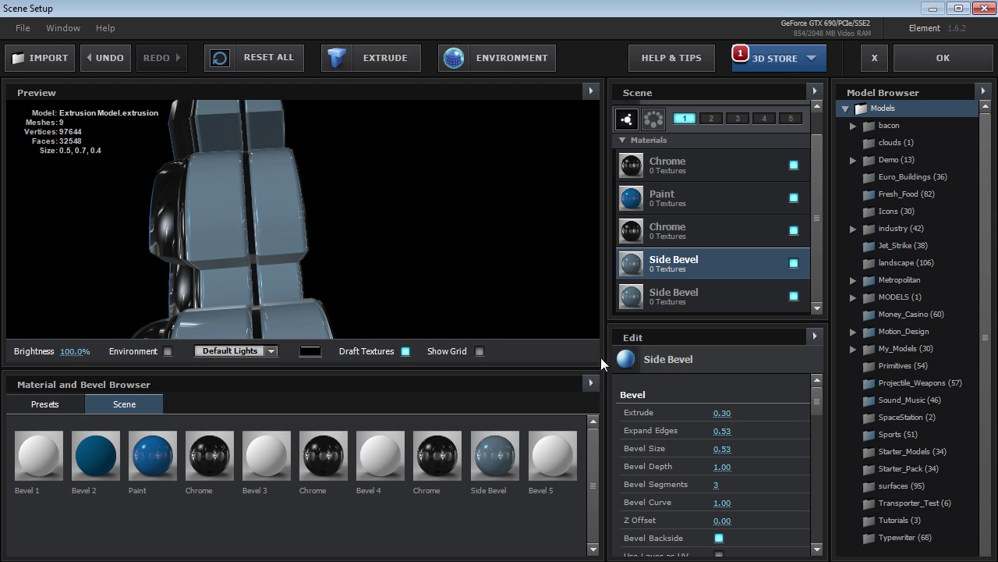
{"action": "left_click_drag", "start_coordinate": [313, 278], "coordinate": [313, 280]}
Set the second Side Bevel's Z Offset to 0.41 to narrow the gap between the bevels.
{"action": "left_click", "coordinate": [694, 291]}
{"action": "scroll", "coordinate": [815, 398], "scroll_direction": "down", "scroll_amount": 2}
{"action": "left_click_drag", "start_coordinate": [721, 476], "coordinate": [723, 475]}
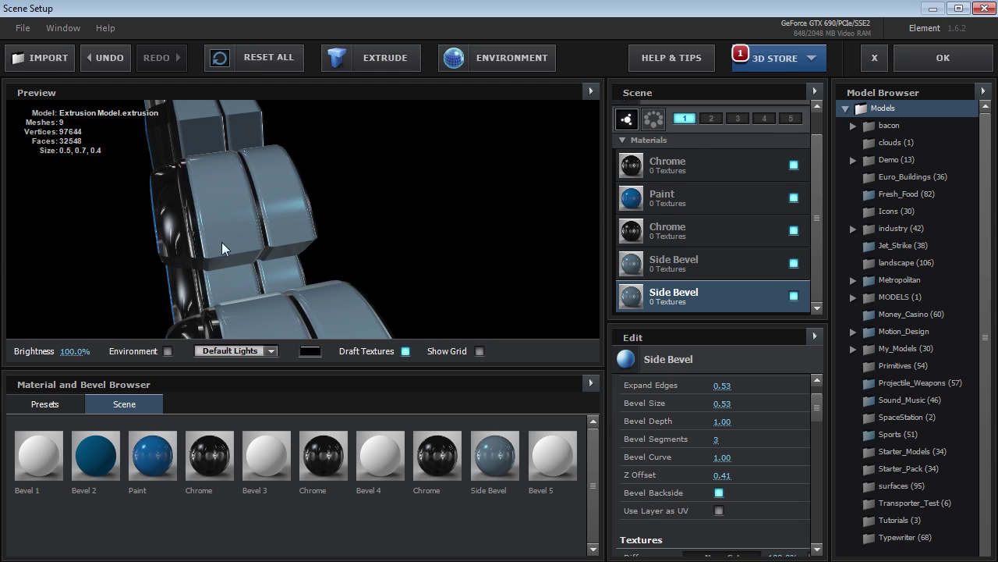
{"action": "left_click_drag", "start_coordinate": [222, 248], "coordinate": [271, 248]}
Set the blue Paint material's reflection Intensity to 160% and Fresnel to 0.78, and accept the scene setup.
{"action": "left_click_drag", "start_coordinate": [222, 216], "coordinate": [464, 207]}
{"action": "left_click", "coordinate": [675, 217]}
{"action": "left_click_drag", "start_coordinate": [818, 391], "coordinate": [815, 454]}
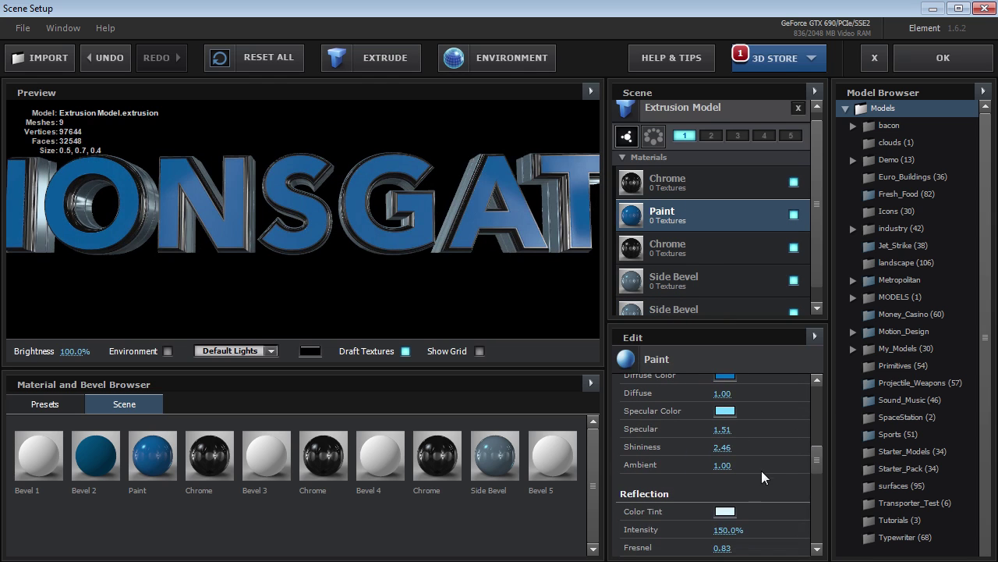
{"action": "left_click_drag", "start_coordinate": [732, 534], "coordinate": [722, 550]}
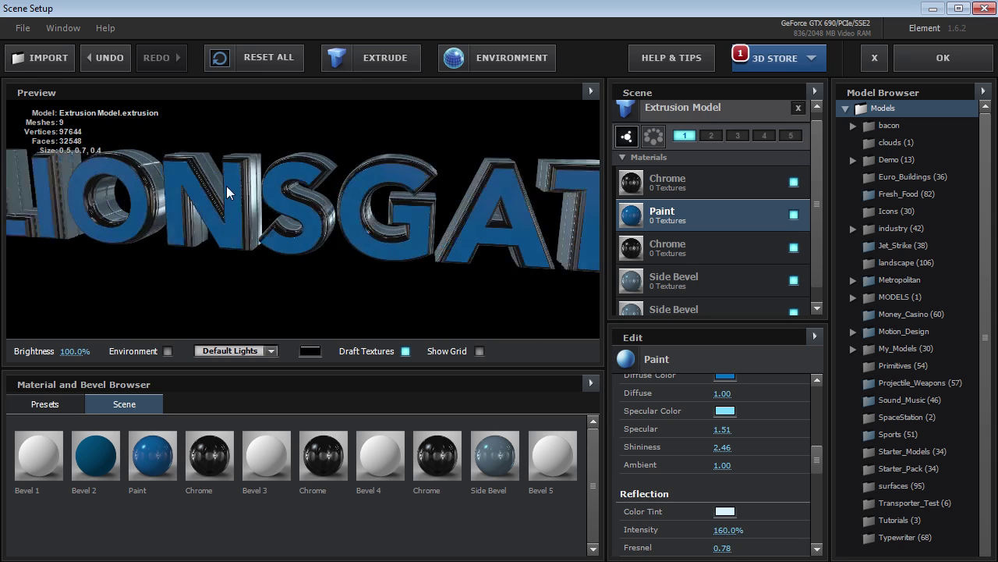
{"action": "left_click", "coordinate": [943, 59]}
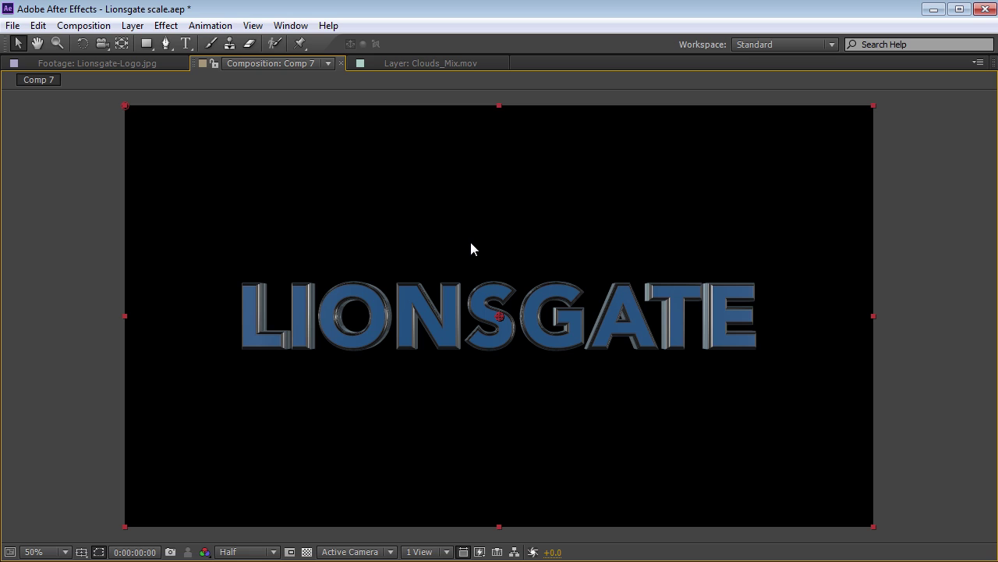
Restore the full panel layout and add a two-node camera with the 28mm preset to Comp 7.
{"action": "key", "text": "grave"}
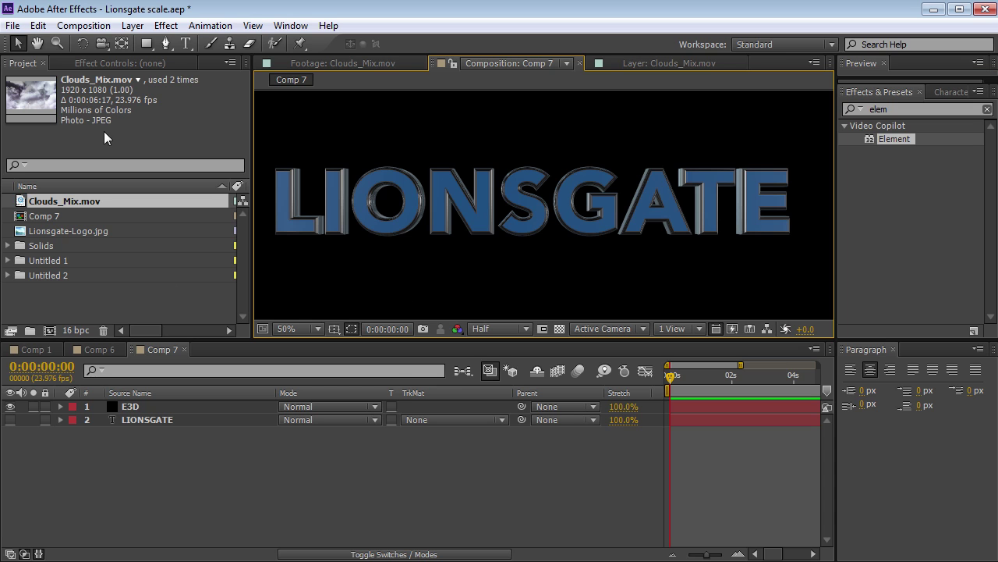
{"action": "left_click", "coordinate": [131, 26]}
{"action": "mouse_move", "coordinate": [152, 42]}
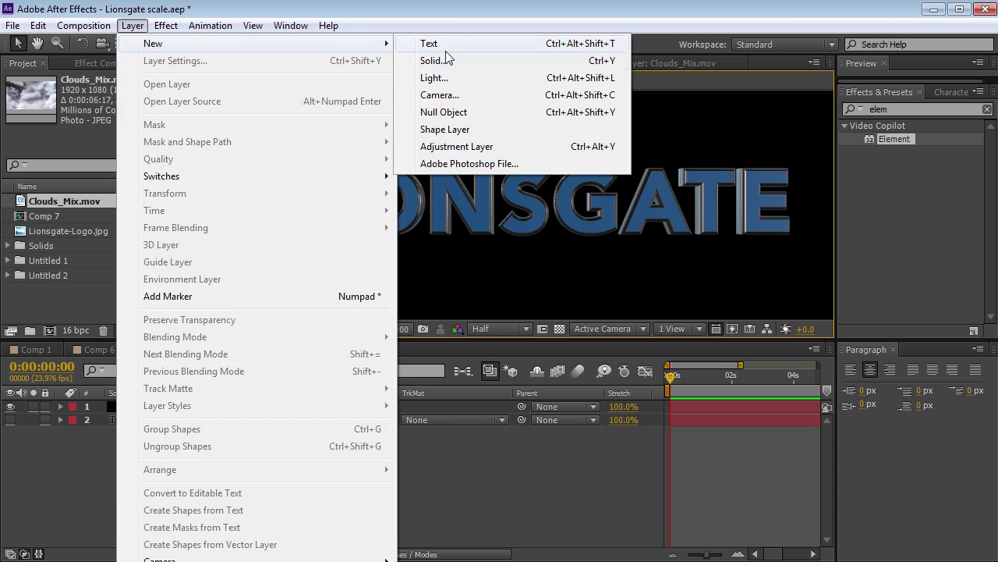
{"action": "left_click", "coordinate": [438, 96]}
{"action": "left_click", "coordinate": [436, 146]}
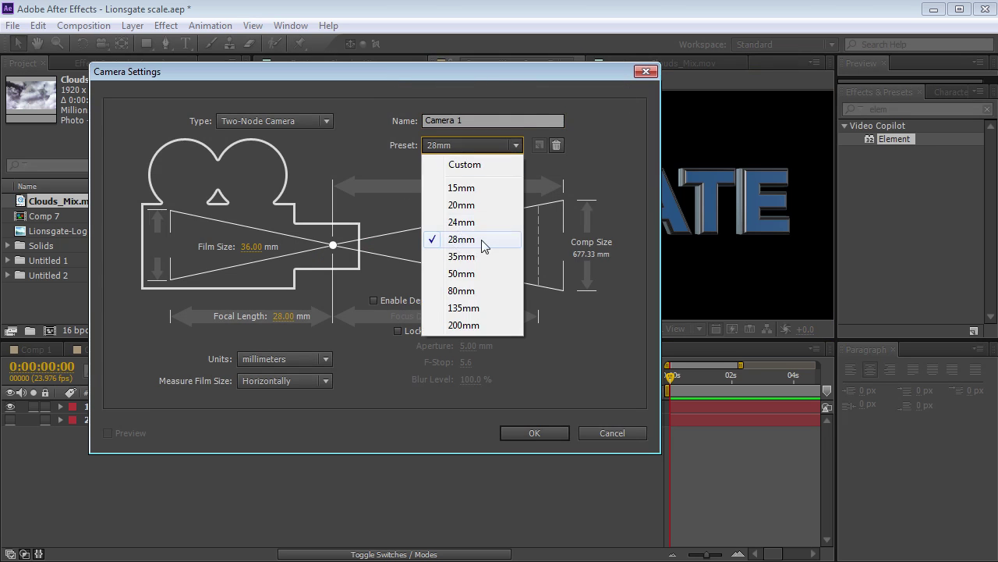
{"action": "left_click", "coordinate": [484, 242]}
{"action": "left_click", "coordinate": [529, 429]}
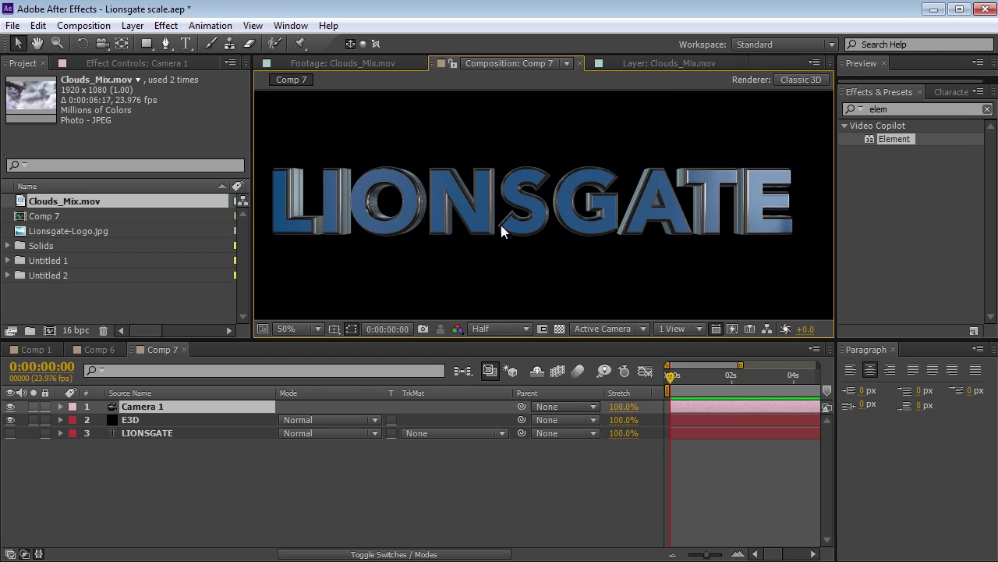
Rotate the E3D layer's Element environment to a Y Rotation of -148° in the Render Settings.
{"action": "key", "text": "h"}
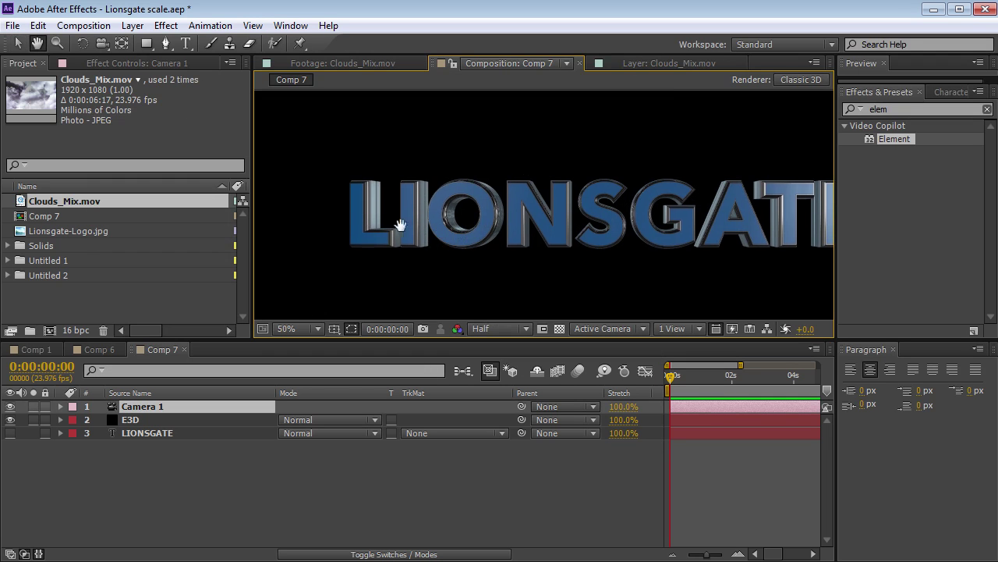
{"action": "key", "text": "v"}
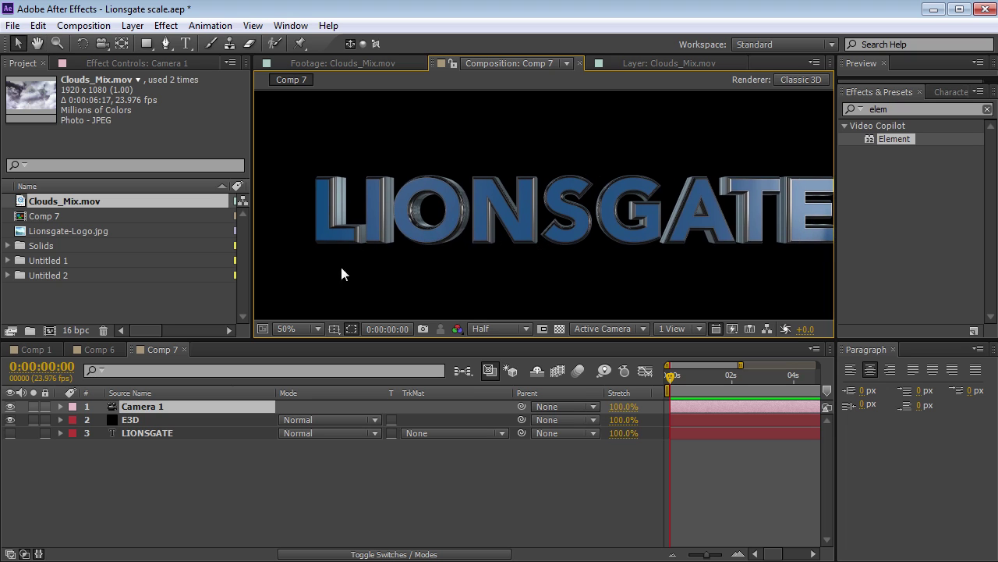
{"action": "left_click", "coordinate": [134, 420]}
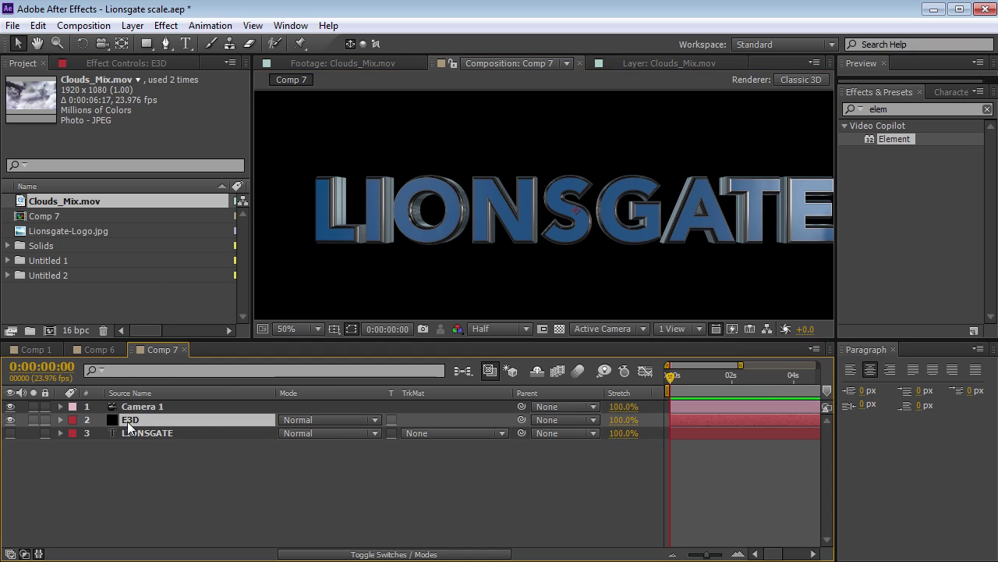
{"action": "left_click", "coordinate": [105, 65]}
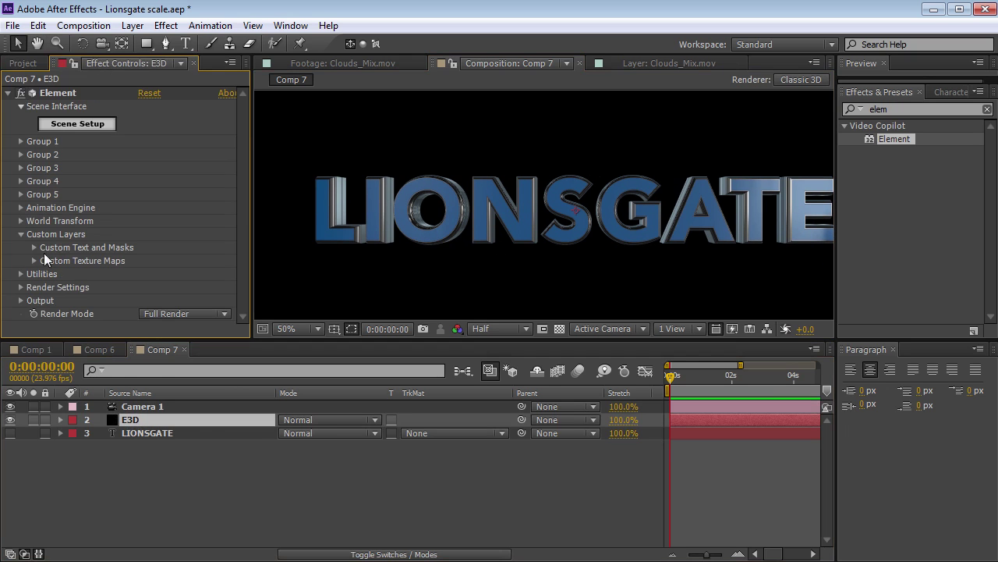
{"action": "left_click", "coordinate": [21, 288]}
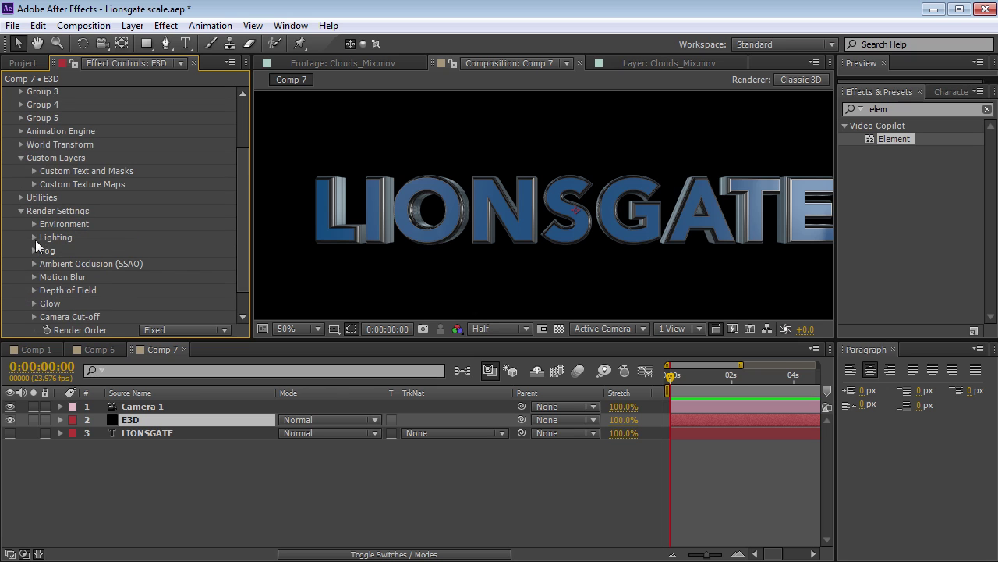
{"action": "left_click", "coordinate": [34, 223]}
{"action": "left_click", "coordinate": [46, 263]}
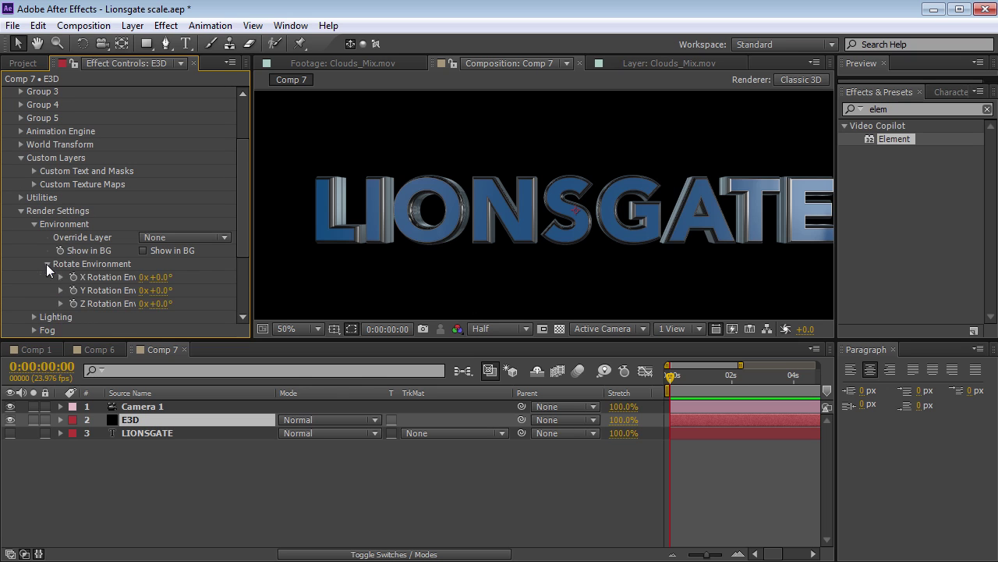
{"action": "left_click_drag", "start_coordinate": [162, 290], "coordinate": [128, 292]}
{"action": "left_click_drag", "start_coordinate": [113, 296], "coordinate": [75, 302]}
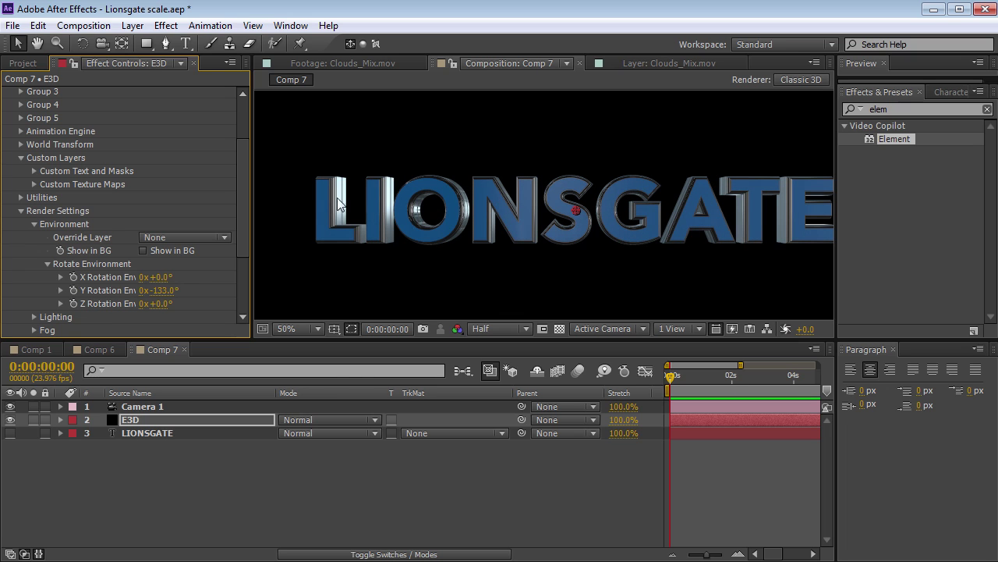
{"action": "left_click_drag", "start_coordinate": [160, 290], "coordinate": [154, 291]}
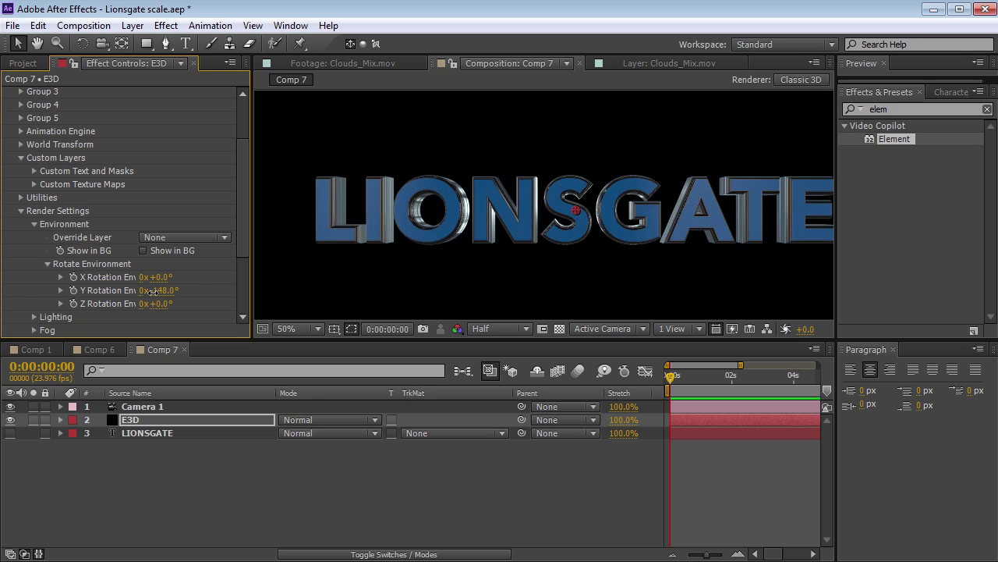
Switch the composition preview to Full resolution and inspect the reflections on the LIONSGATE letters up close.
{"action": "left_click_drag", "start_coordinate": [583, 239], "coordinate": [554, 234]}
{"action": "left_click", "coordinate": [500, 328]}
{"action": "left_click", "coordinate": [495, 346]}
{"action": "scroll", "coordinate": [390, 212], "scroll_direction": "up", "scroll_amount": 2}
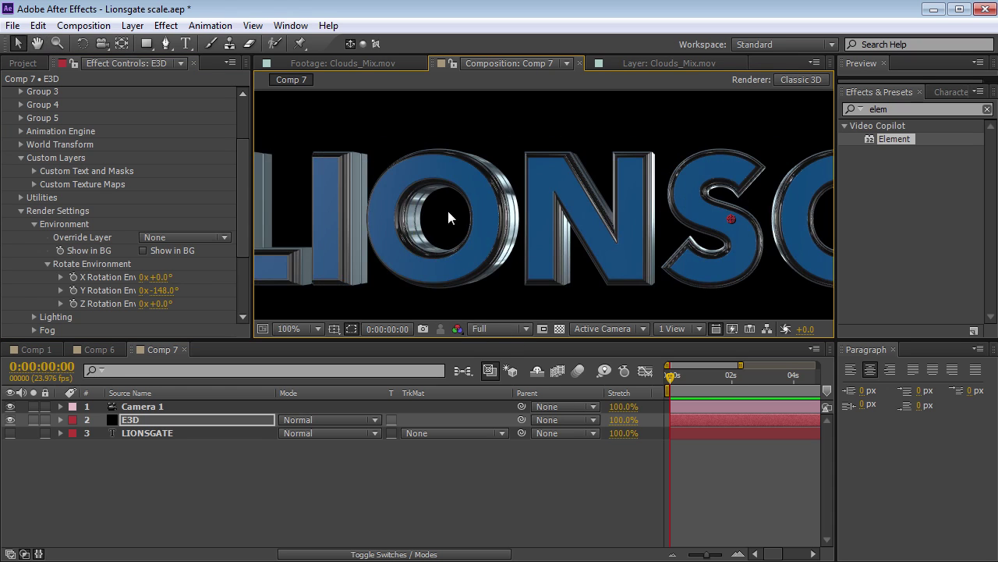
{"action": "scroll", "coordinate": [576, 245], "scroll_direction": "down", "scroll_amount": 2}
{"action": "key", "text": "h"}
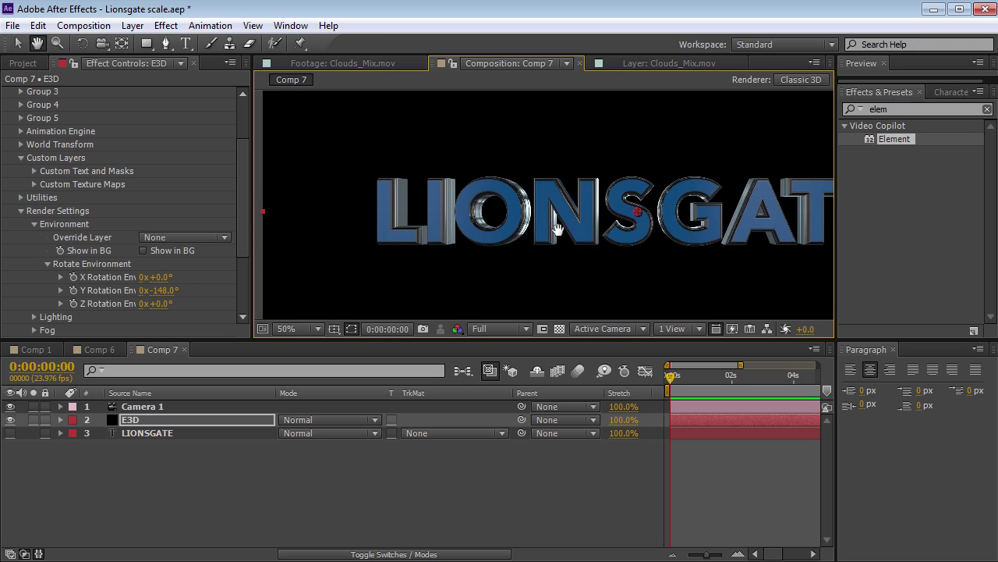
{"action": "key", "text": "v"}
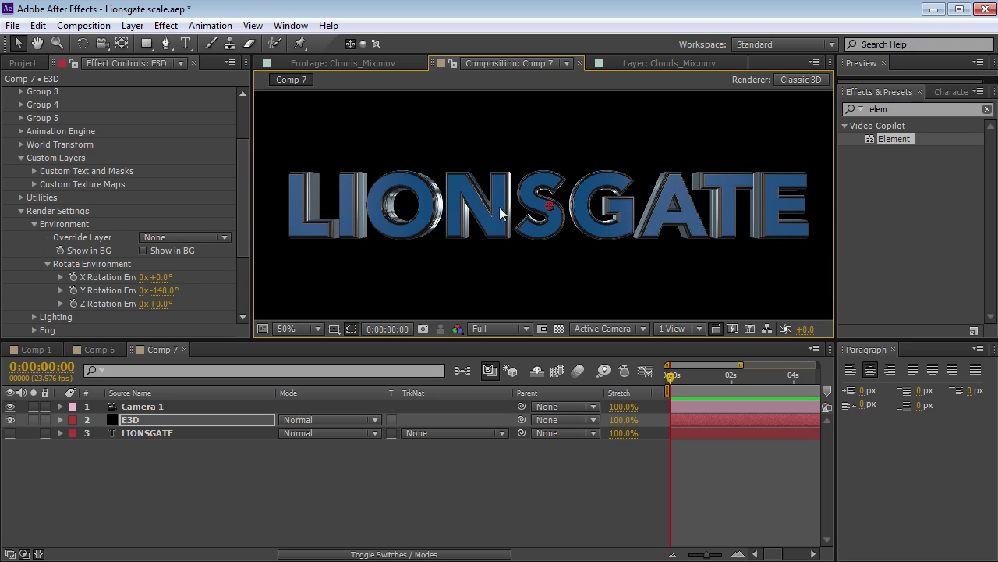
{"action": "left_click", "coordinate": [241, 220]}
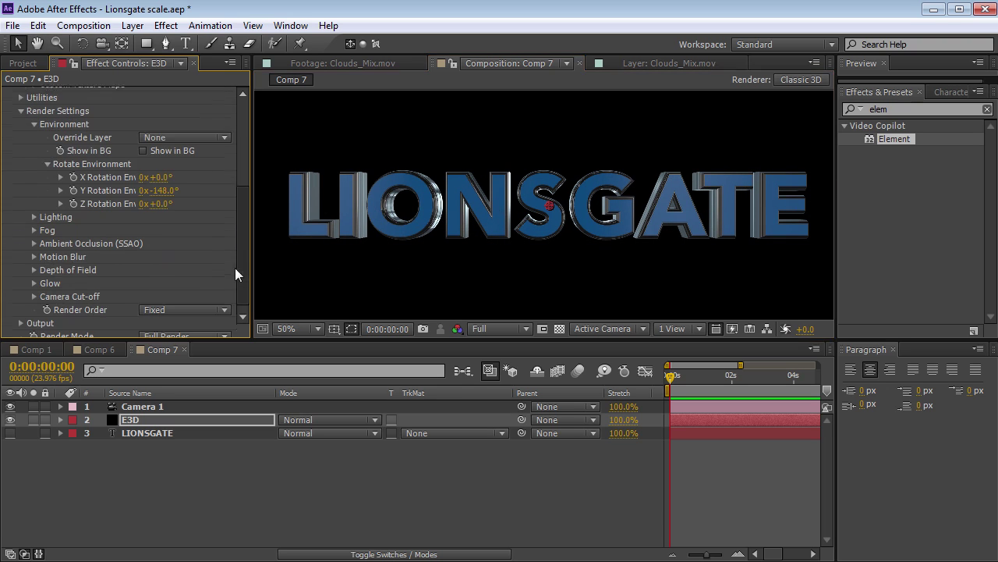
Raise Reflect in the Element Multi-Pass Mixer output to 1.47 and switch the composition preview to Half resolution.
{"action": "left_click", "coordinate": [21, 105]}
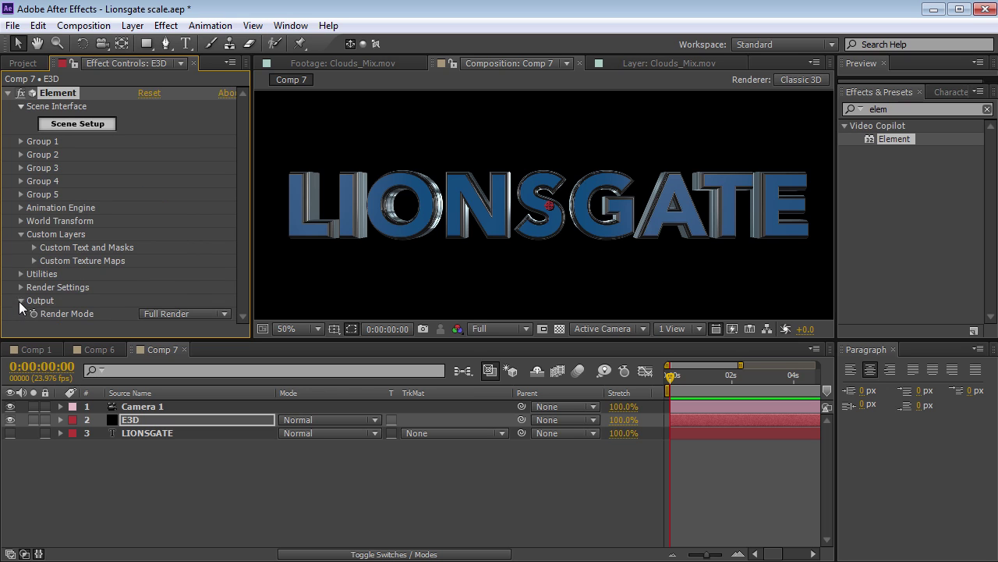
{"action": "left_click", "coordinate": [21, 300]}
{"action": "left_click", "coordinate": [34, 316]}
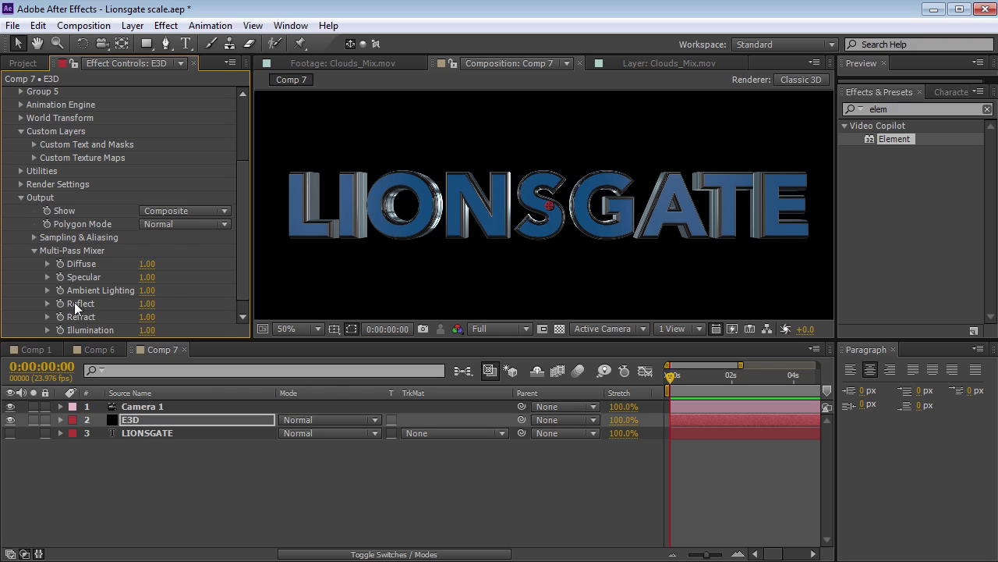
{"action": "left_click_drag", "start_coordinate": [146, 304], "coordinate": [179, 303]}
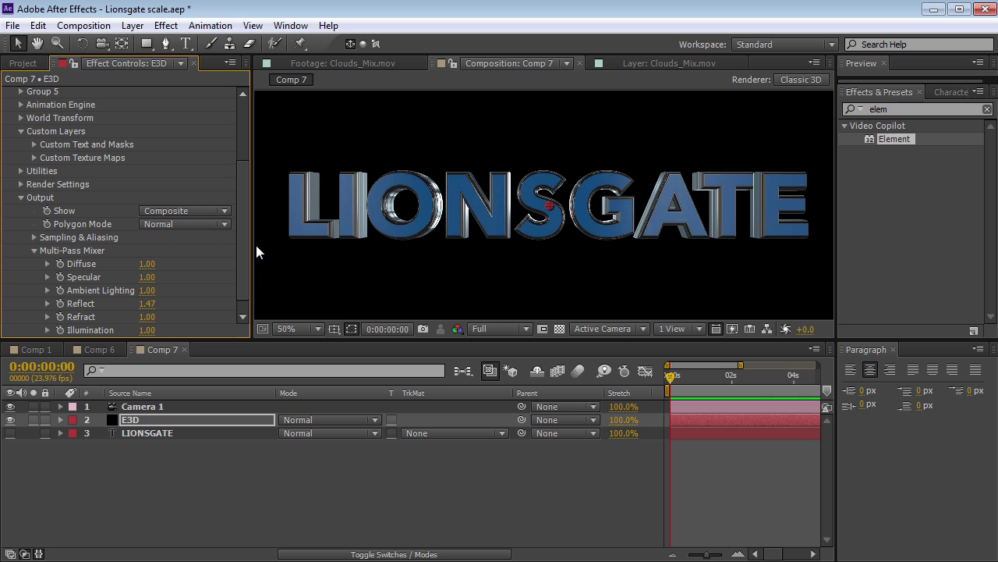
{"action": "scroll", "coordinate": [244, 241], "scroll_direction": "up", "scroll_amount": 4}
{"action": "key", "text": "ctrl+shift+j"}
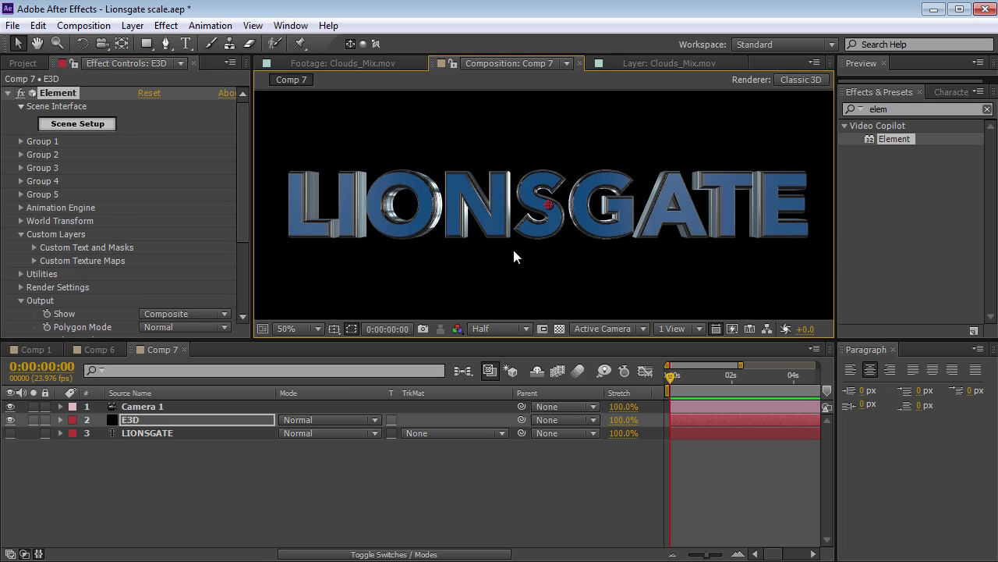
Add a Point light with no falloff to Comp 7.
{"action": "left_click", "coordinate": [133, 25]}
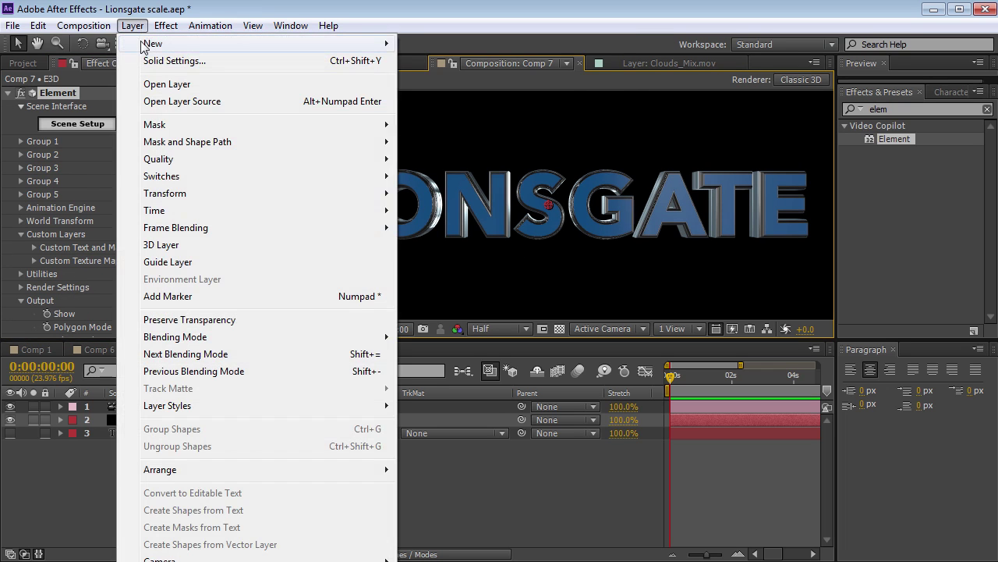
{"action": "mouse_move", "coordinate": [152, 44]}
{"action": "left_click", "coordinate": [427, 81]}
{"action": "left_click", "coordinate": [357, 234]}
{"action": "left_click", "coordinate": [359, 288]}
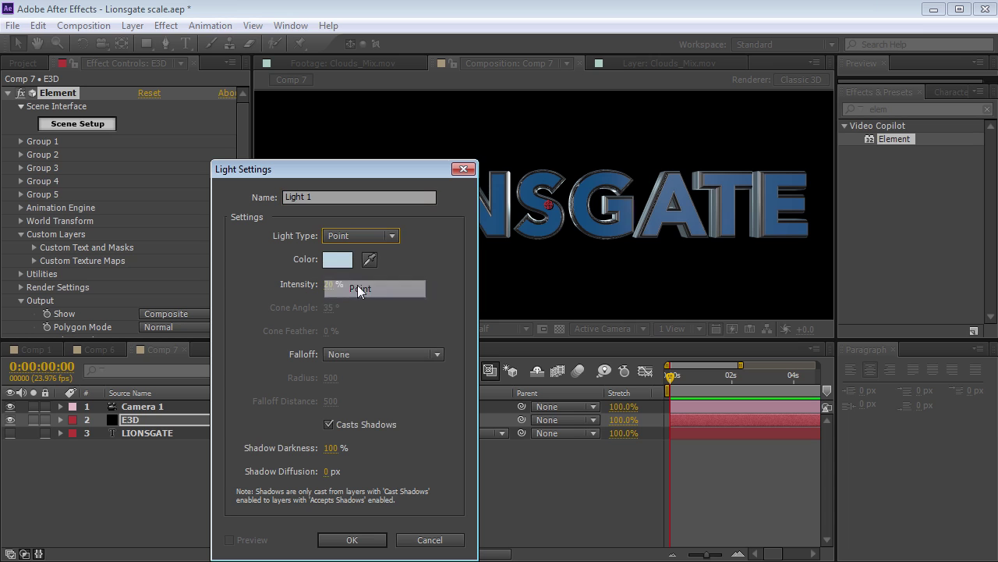
{"action": "key", "text": "Return"}
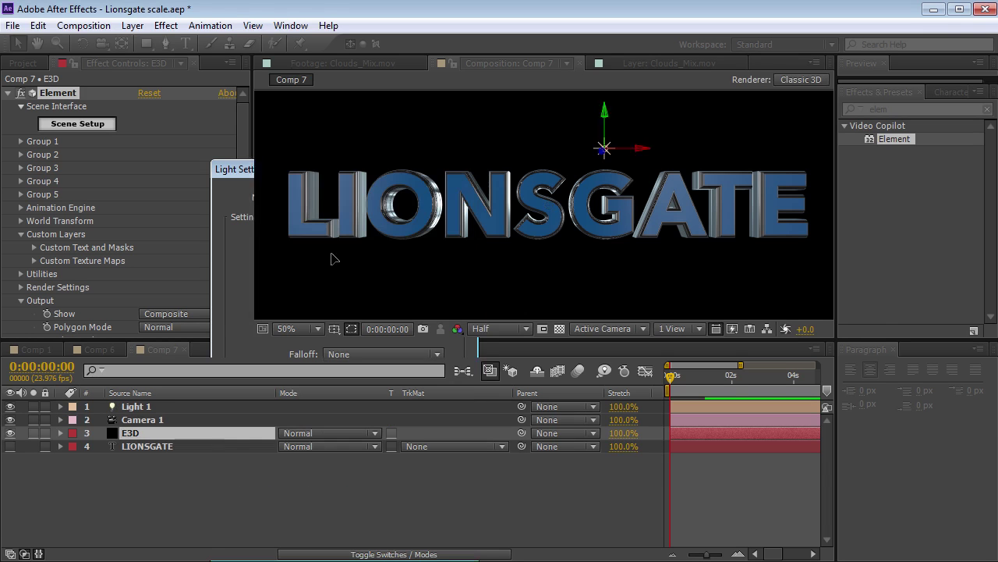
Move the point light to the upper edge of the frame above the letter O and set its Intensity to 158%.
{"action": "left_click_drag", "start_coordinate": [607, 156], "coordinate": [550, 122]}
{"action": "key", "text": "t"}
{"action": "left_click_drag", "start_coordinate": [292, 439], "coordinate": [337, 439]}
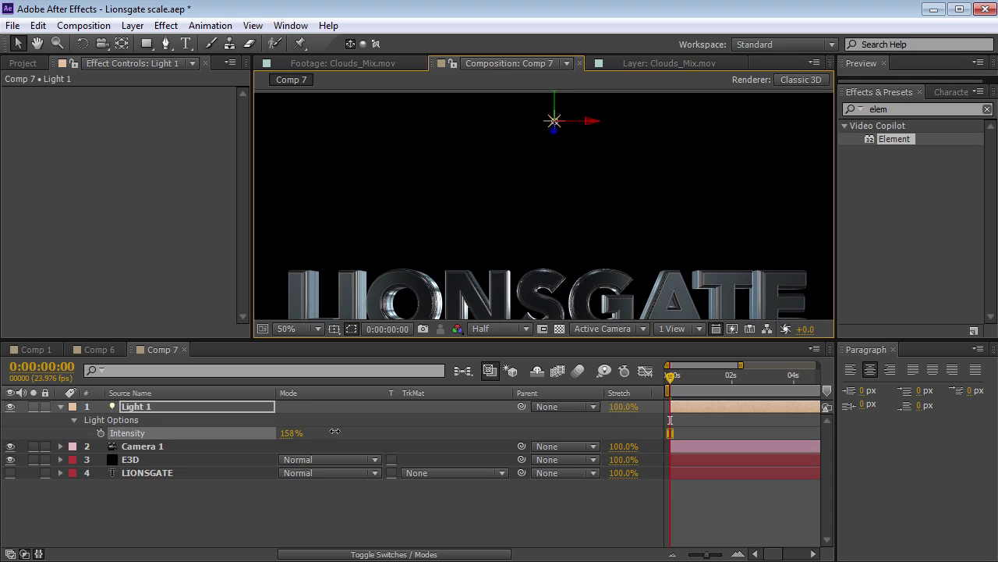
{"action": "left_click_drag", "start_coordinate": [552, 125], "coordinate": [405, 102]}
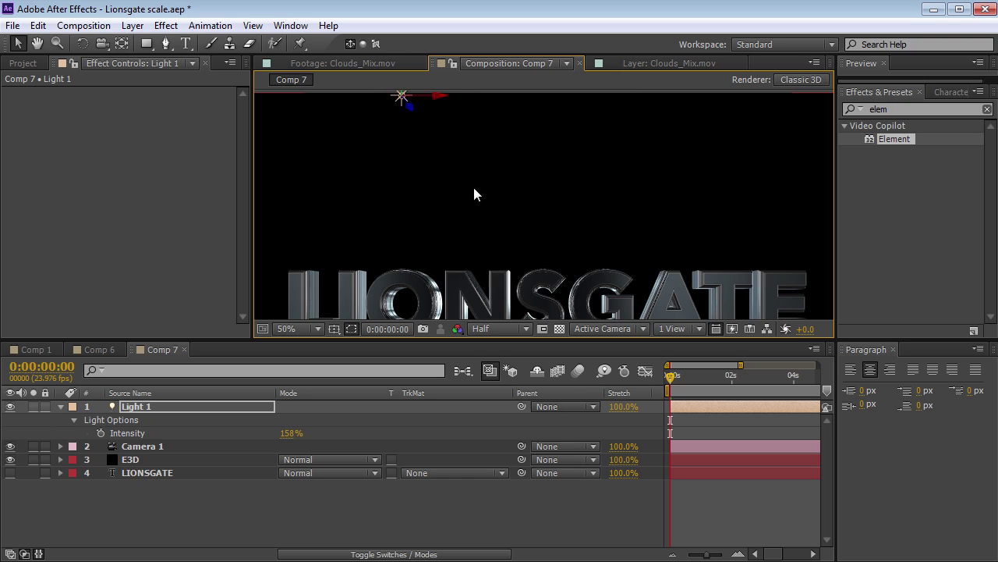
Duplicate the point light and place the copy below the frame, underneath the LIONSGATE text.
{"action": "scroll", "coordinate": [473, 190], "scroll_direction": "down", "scroll_amount": 2}
{"action": "key", "text": "h"}
{"action": "left_click_drag", "start_coordinate": [537, 250], "coordinate": [521, 226]}
{"action": "key", "text": "v"}
{"action": "key", "text": "grave"}
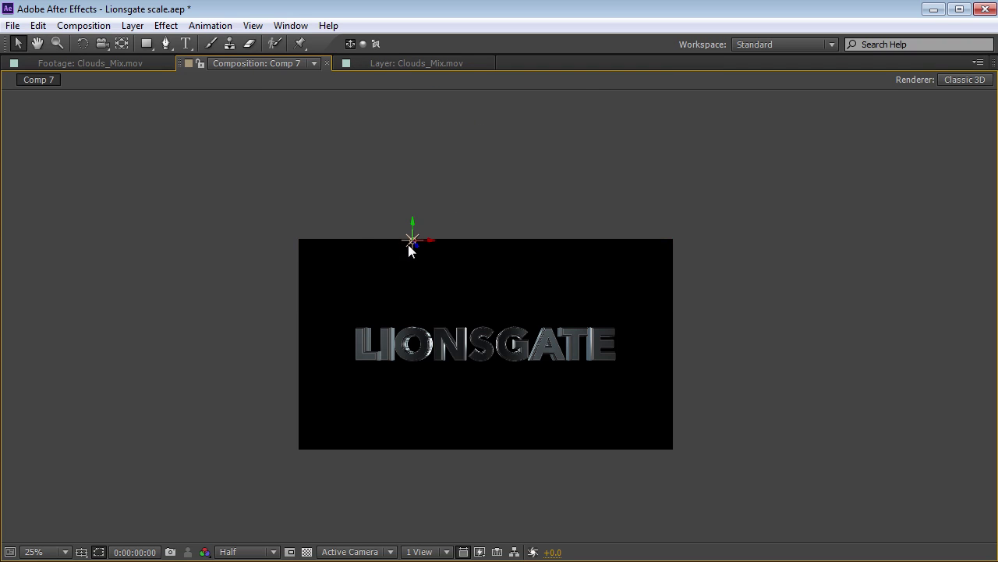
{"action": "left_click_drag", "start_coordinate": [409, 239], "coordinate": [468, 486]}
{"action": "key", "text": "period"}
{"action": "key", "text": "h"}
{"action": "left_click_drag", "start_coordinate": [486, 403], "coordinate": [492, 369]}
{"action": "key", "text": "grave"}
{"action": "key", "text": "v"}
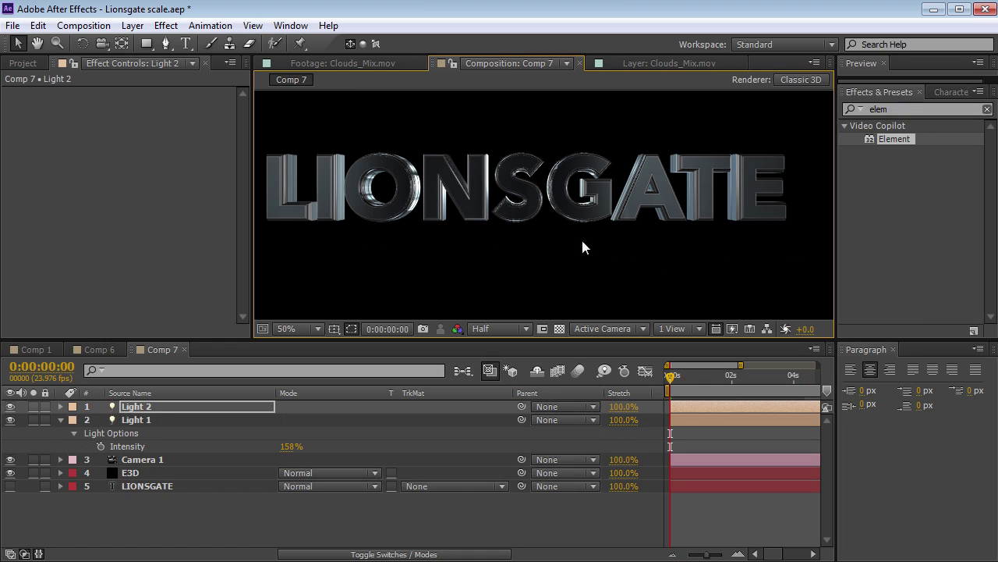
Duplicate Light 2 and place the copy in front of the final E, at position 1134.9, 539.5, -1101.2.
{"action": "left_click", "coordinate": [156, 407]}
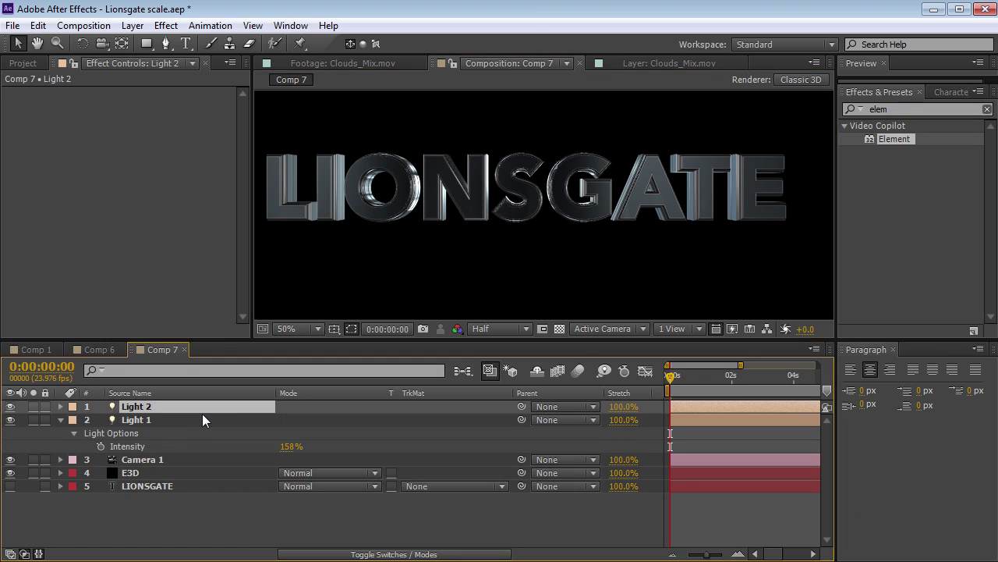
{"action": "key", "text": "ctrl+d"}
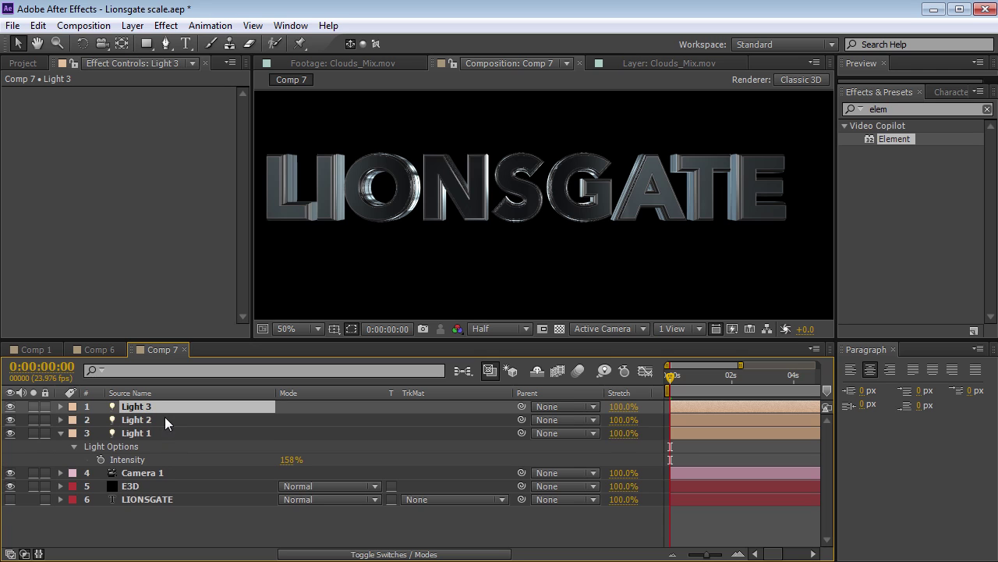
{"action": "key", "text": "p"}
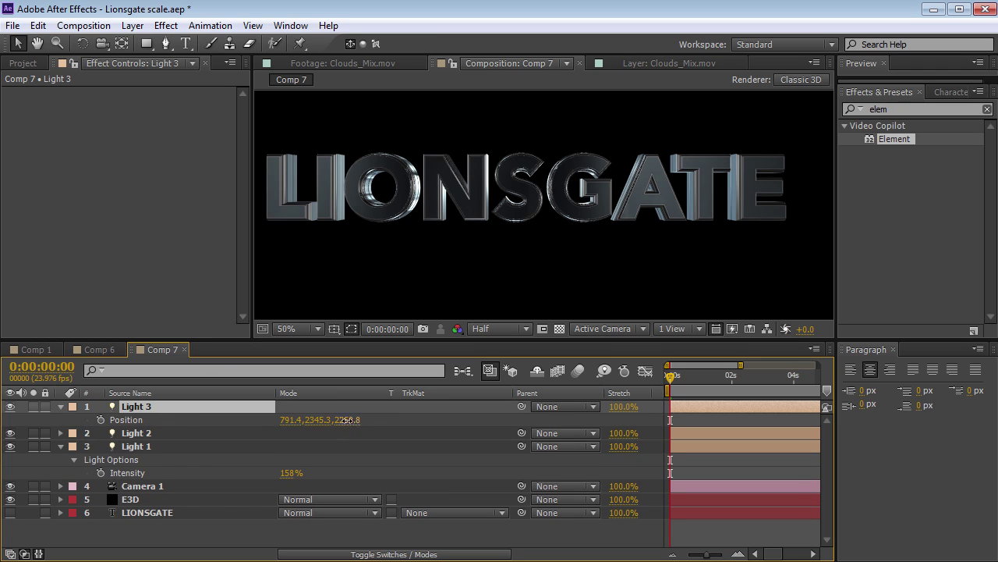
{"action": "left_click", "coordinate": [297, 419]}
{"action": "scroll", "coordinate": [515, 251], "scroll_direction": "down", "scroll_amount": 4}
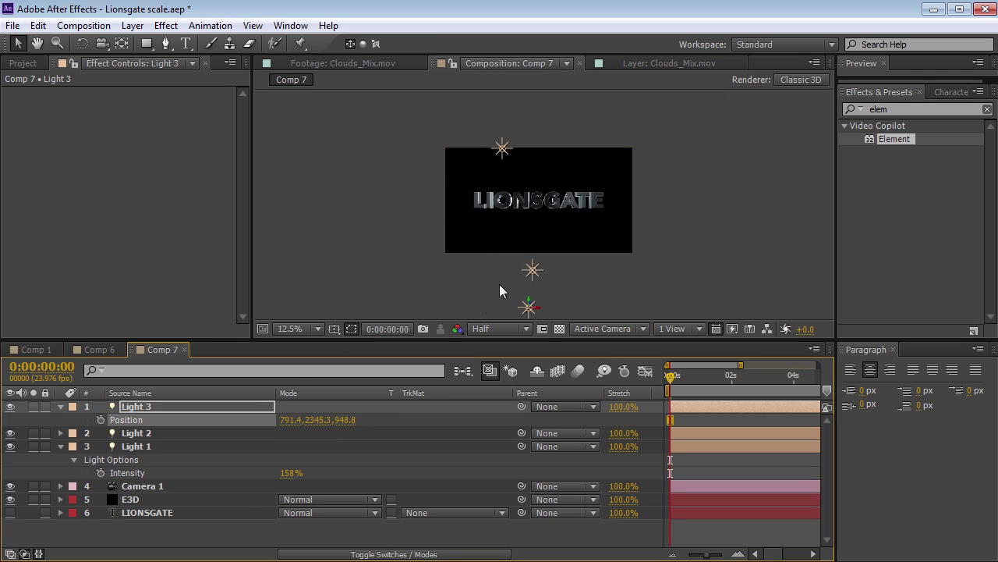
{"action": "left_click_drag", "start_coordinate": [344, 421], "coordinate": [269, 422]}
{"action": "scroll", "coordinate": [647, 236], "scroll_direction": "down", "scroll_amount": 1}
{"action": "left_click_drag", "start_coordinate": [532, 304], "coordinate": [543, 220]}
{"action": "scroll", "coordinate": [543, 220], "scroll_direction": "up", "scroll_amount": 2}
{"action": "left_click_drag", "start_coordinate": [350, 420], "coordinate": [543, 203]}
{"action": "scroll", "coordinate": [543, 202], "scroll_direction": "up", "scroll_amount": 2}
{"action": "left_click_drag", "start_coordinate": [462, 165], "coordinate": [601, 191]}
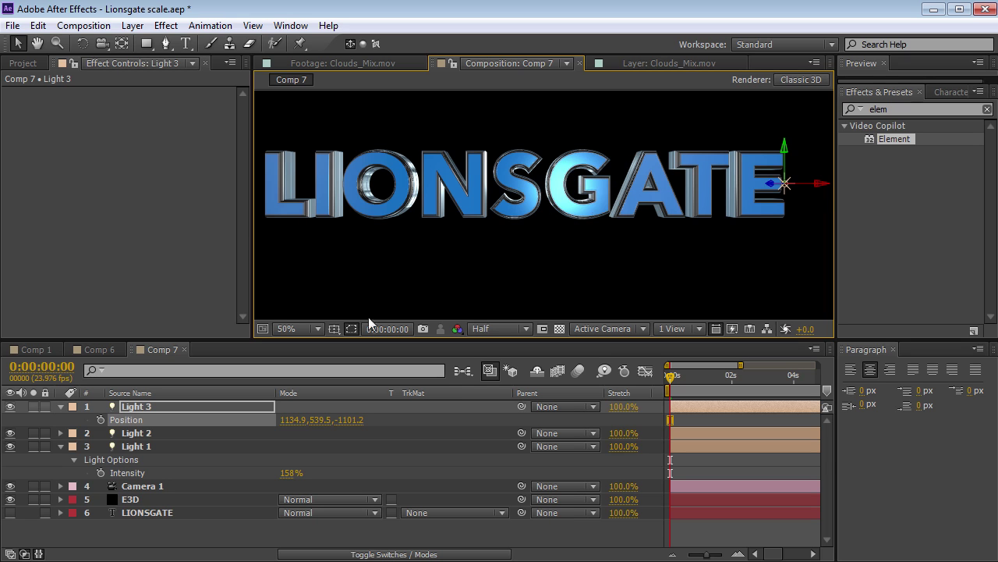
Set the Paint material's Specular to 0 in the E3D layer's scene setup and check the letter edges in the preview.
{"action": "left_click", "coordinate": [128, 502]}
{"action": "left_click", "coordinate": [86, 125]}
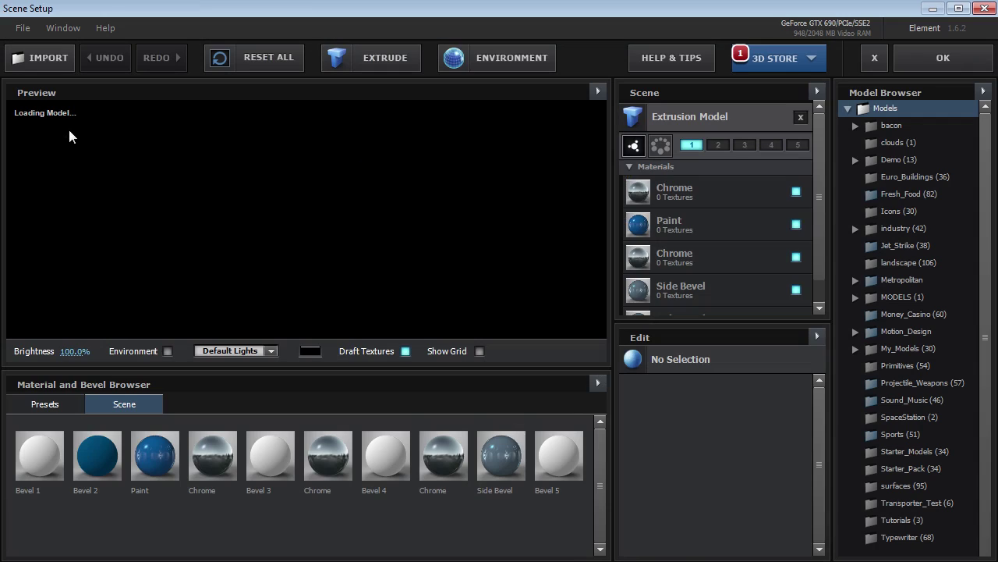
{"action": "left_click", "coordinate": [691, 227]}
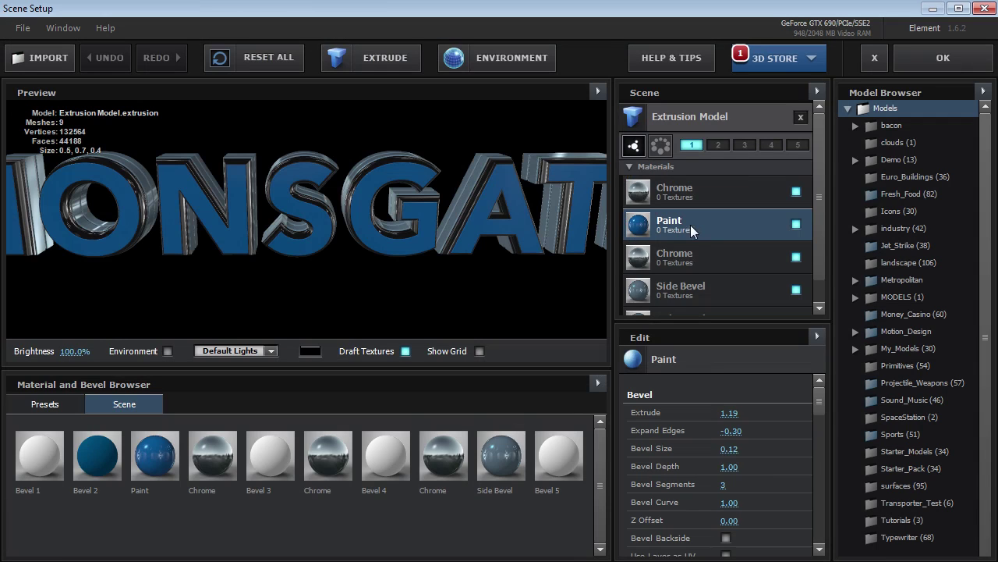
{"action": "left_click_drag", "start_coordinate": [523, 221], "coordinate": [405, 216]}
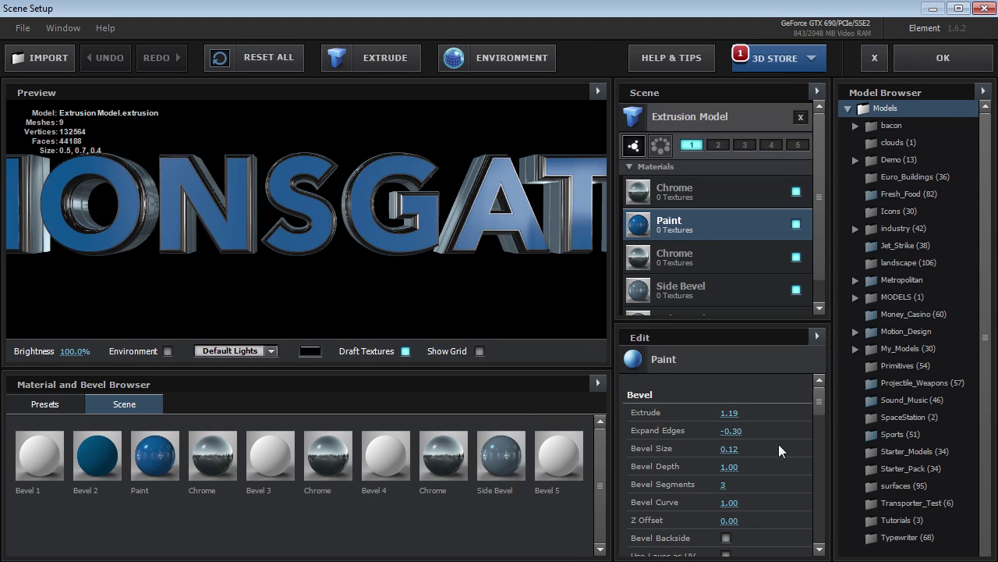
{"action": "left_click_drag", "start_coordinate": [818, 402], "coordinate": [819, 450]}
{"action": "left_click", "coordinate": [733, 477]}
{"action": "type", "text": "0"}
{"action": "key", "text": "Return"}
{"action": "left_click_drag", "start_coordinate": [499, 241], "coordinate": [391, 218]}
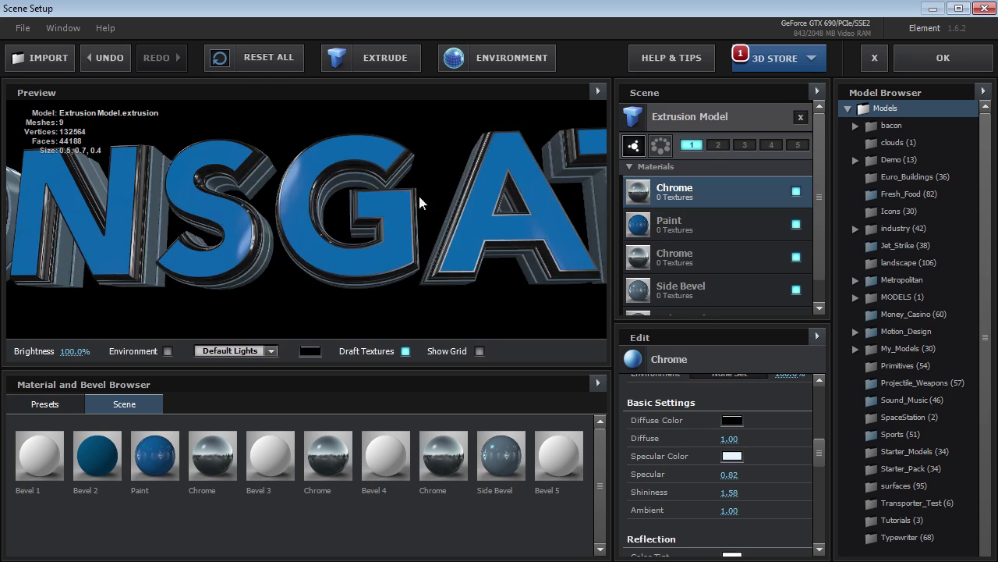
{"action": "left_click_drag", "start_coordinate": [420, 202], "coordinate": [421, 178]}
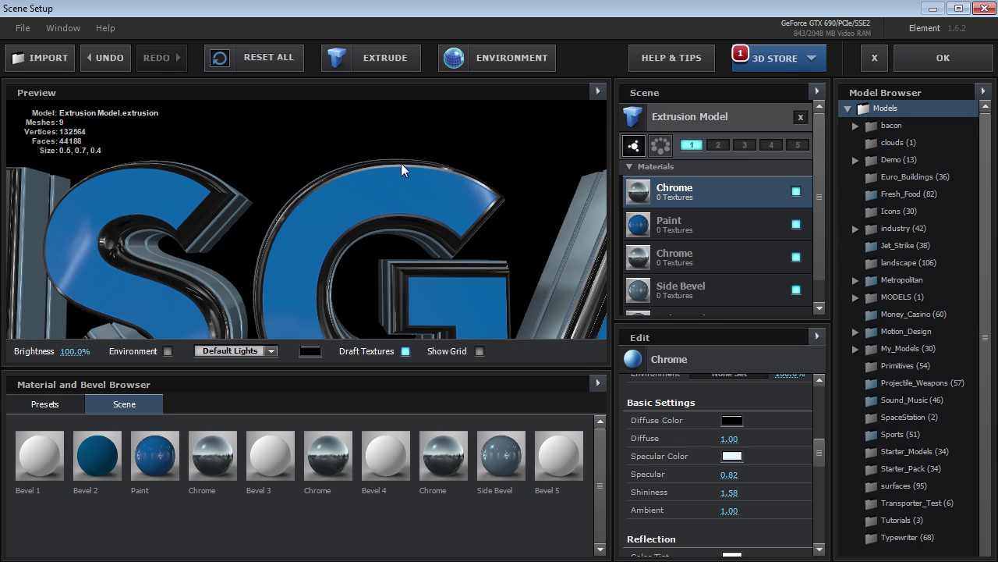
Set the Paint bevel's Expand Edges to -0.36 and accept the scene setup.
{"action": "left_click", "coordinate": [702, 226]}
{"action": "left_click_drag", "start_coordinate": [822, 450], "coordinate": [818, 400]}
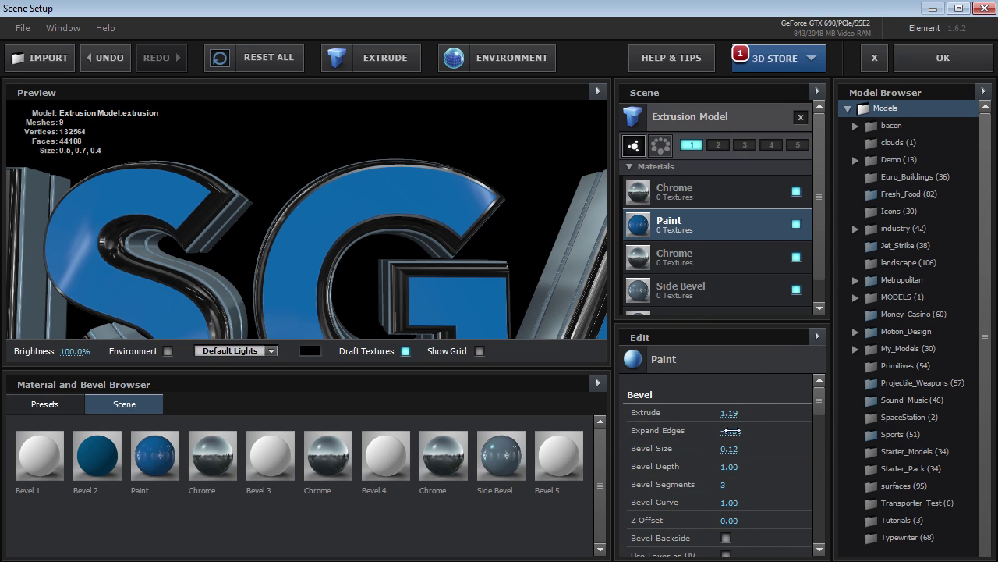
{"action": "left_click_drag", "start_coordinate": [709, 432], "coordinate": [670, 435]}
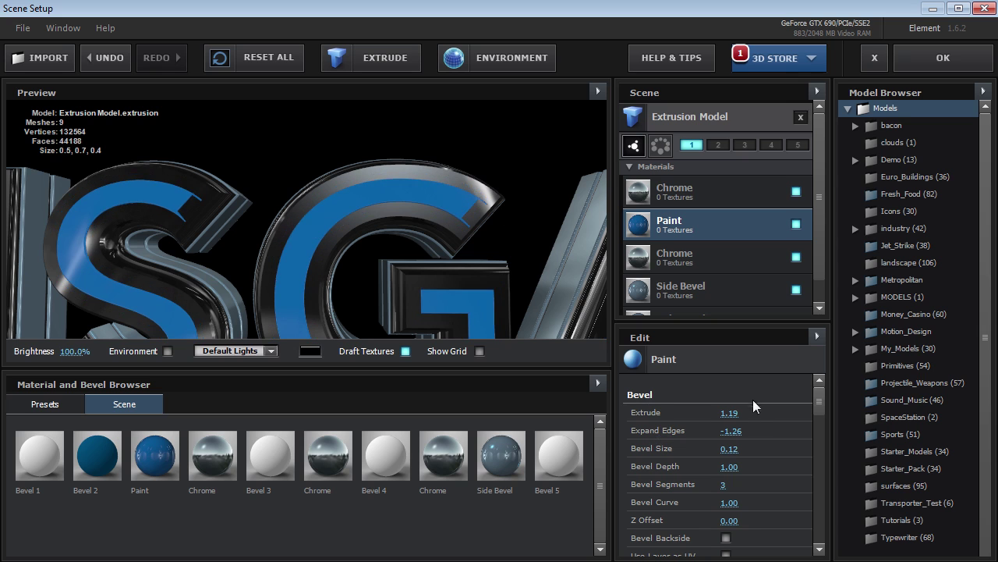
{"action": "left_click_drag", "start_coordinate": [753, 428], "coordinate": [790, 425]}
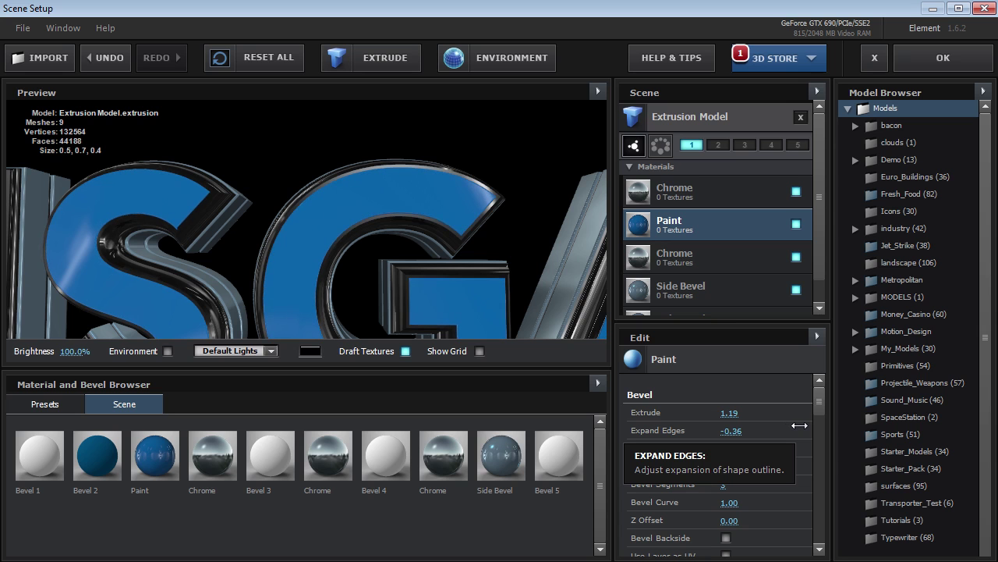
{"action": "scroll", "coordinate": [442, 216], "scroll_direction": "down", "scroll_amount": 5}
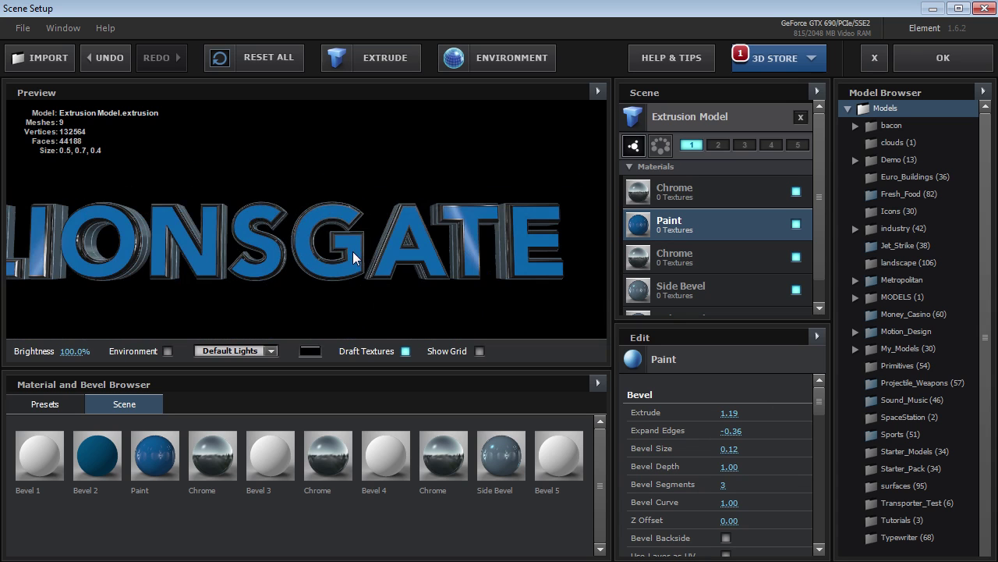
{"action": "left_click", "coordinate": [943, 58]}
Switch the enlarged composition preview to Full resolution and inspect the bevel edges of the G and A up close.
{"action": "key", "text": "grave"}
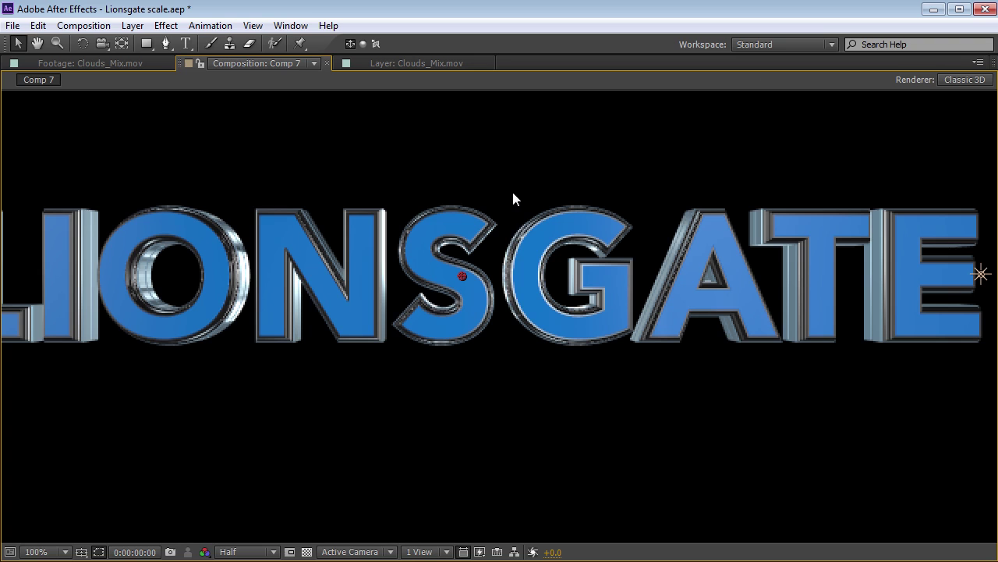
{"action": "key", "text": "ctrl+j"}
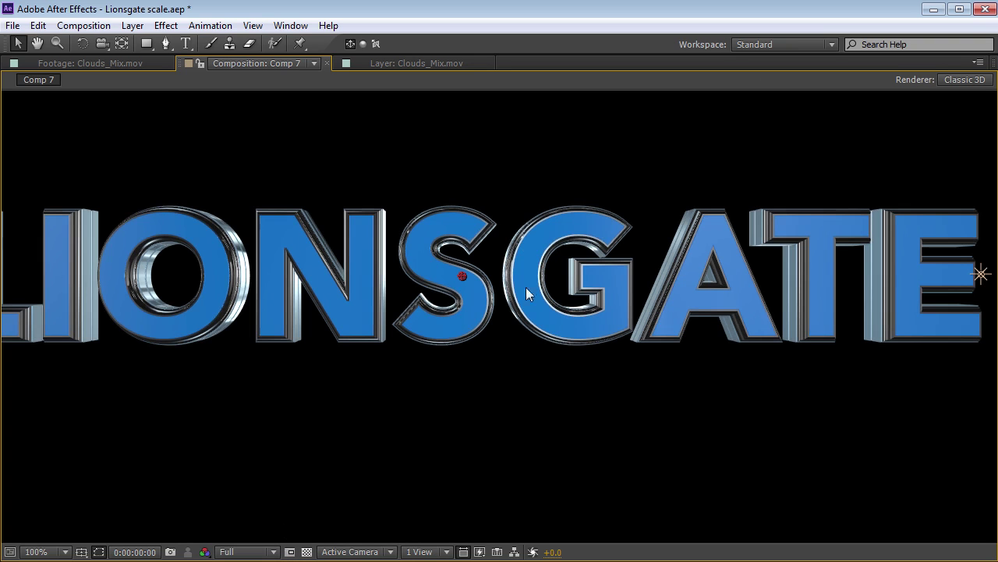
{"action": "scroll", "coordinate": [548, 232], "scroll_direction": "up", "scroll_amount": 4}
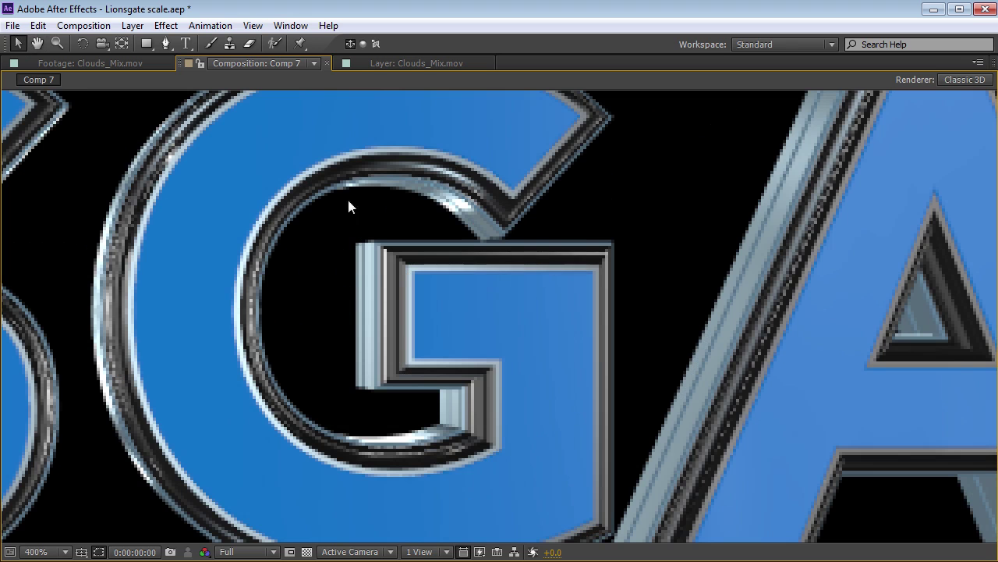
{"action": "scroll", "coordinate": [490, 285], "scroll_direction": "down", "scroll_amount": 2}
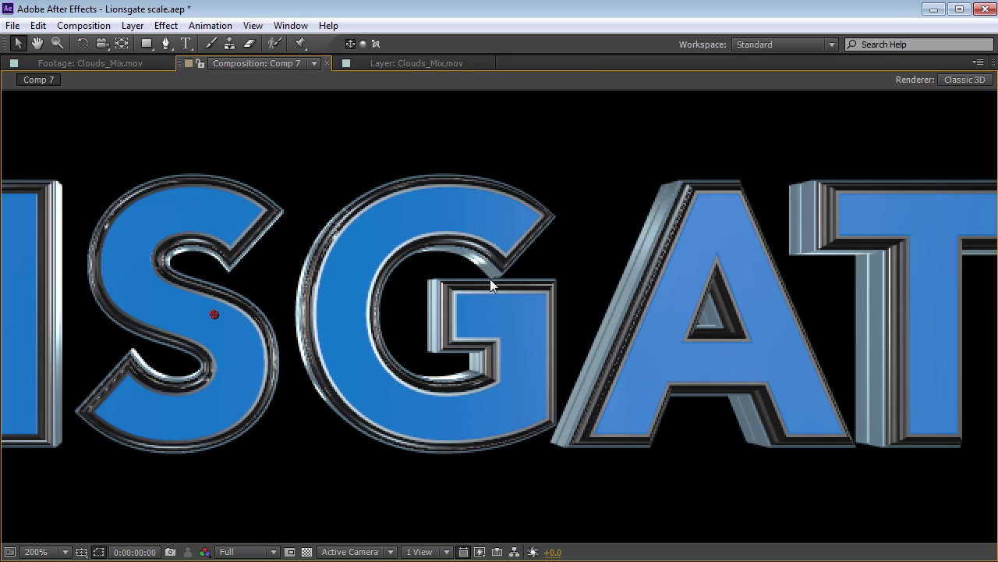
Restore the full panel layout and pull Light 3 away from the text to a Z position of -3511.2.
{"action": "key", "text": "grave"}
{"action": "scroll", "coordinate": [492, 191], "scroll_direction": "down", "scroll_amount": 3}
{"action": "left_click", "coordinate": [154, 407]}
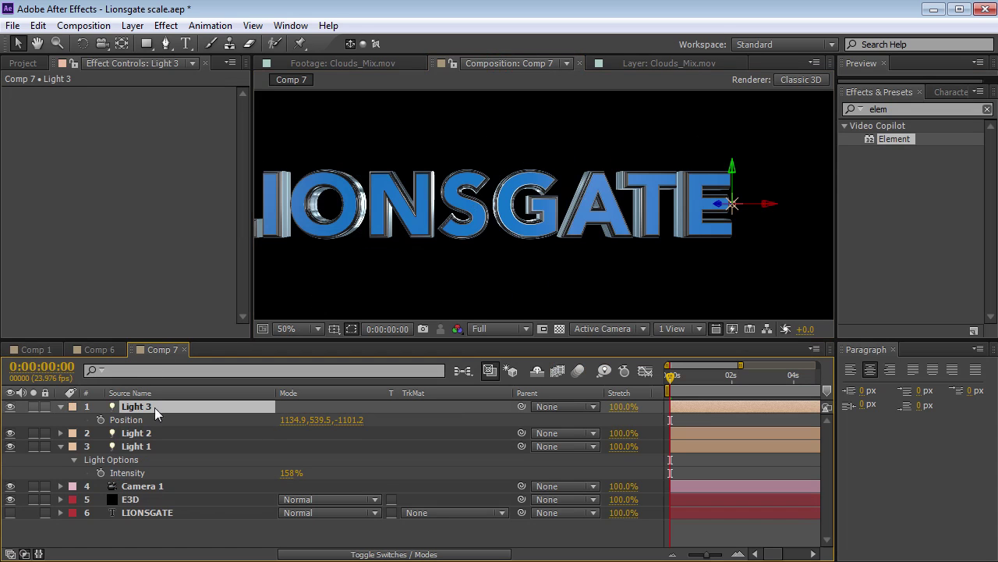
{"action": "left_click_drag", "start_coordinate": [350, 422], "coordinate": [236, 425]}
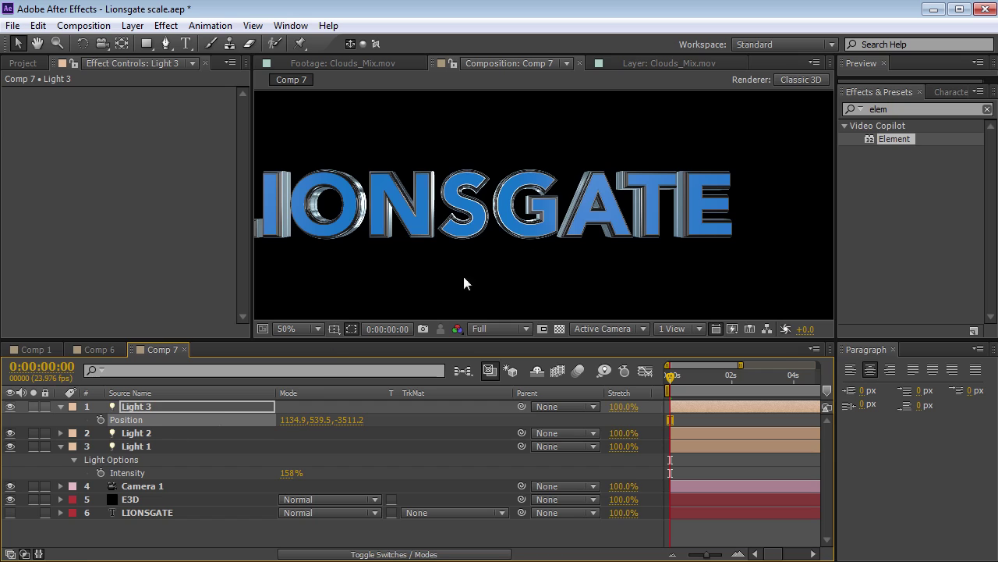
Examine the lighting and chrome edges across the LIONSGATE letters at 100% magnification.
{"action": "scroll", "coordinate": [463, 277], "scroll_direction": "up", "scroll_amount": 2}
{"action": "key", "text": "grave"}
{"action": "key", "text": "h"}
{"action": "left_click_drag", "start_coordinate": [328, 318], "coordinate": [512, 318]}
{"action": "key", "text": "v"}
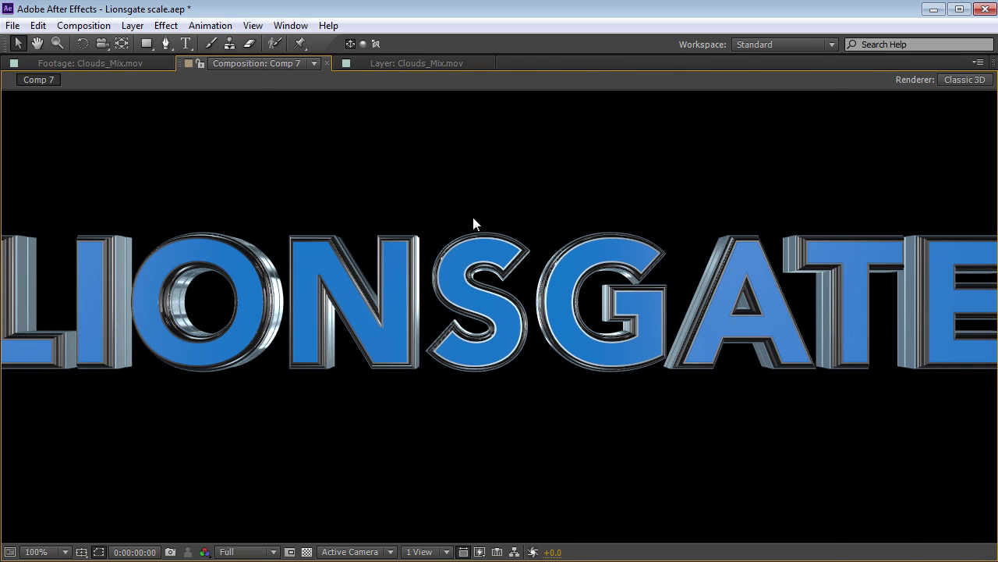
{"action": "key", "text": "grave"}
{"action": "key", "text": "h"}
{"action": "left_click_drag", "start_coordinate": [455, 216], "coordinate": [592, 209]}
{"action": "key", "text": "v"}
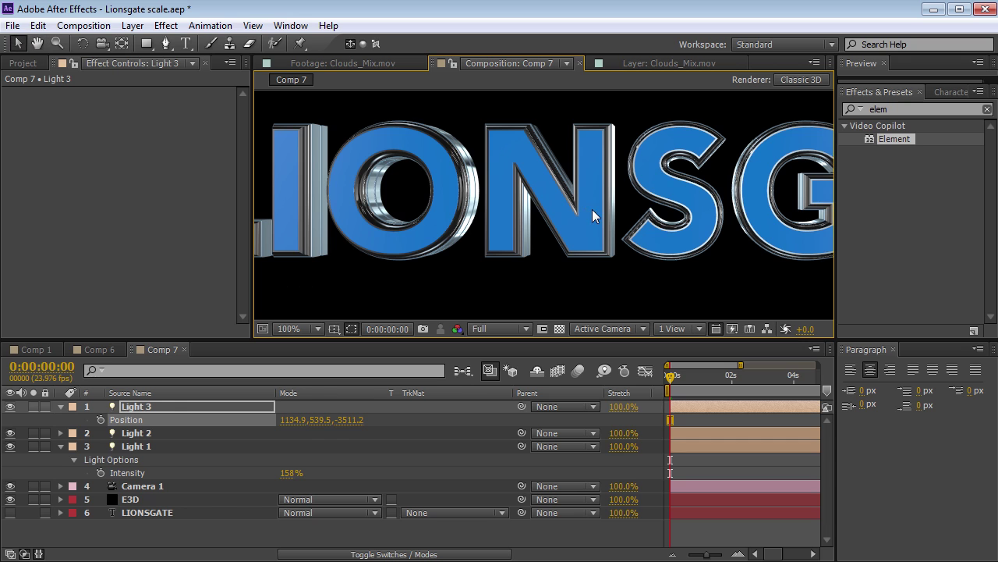
Enable ambient occlusion in the E3D layer's Element render settings, with AO Intensity at 8.3 and AO Radius at 1.1.
{"action": "left_click", "coordinate": [129, 499]}
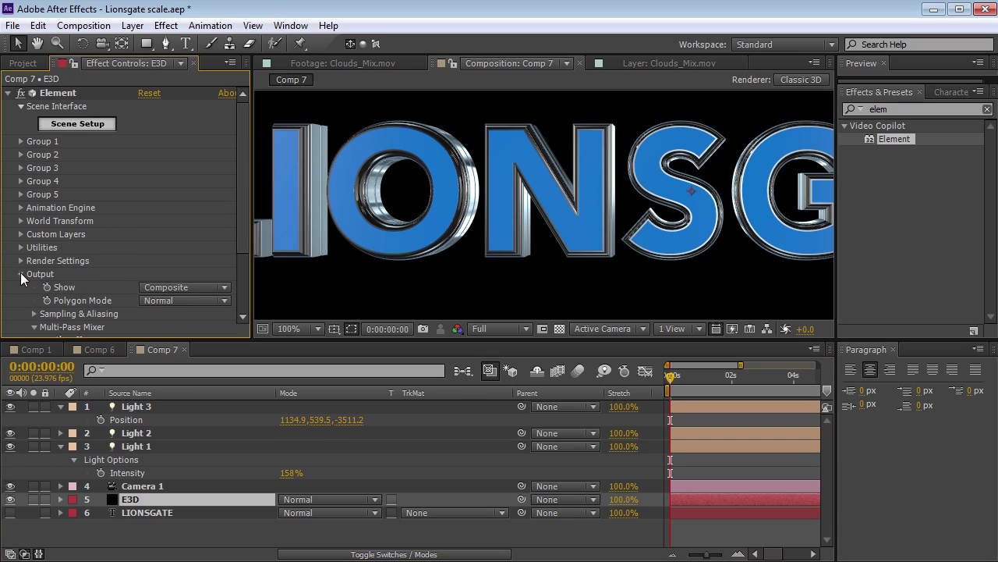
{"action": "left_click", "coordinate": [20, 272]}
{"action": "left_click", "coordinate": [20, 262]}
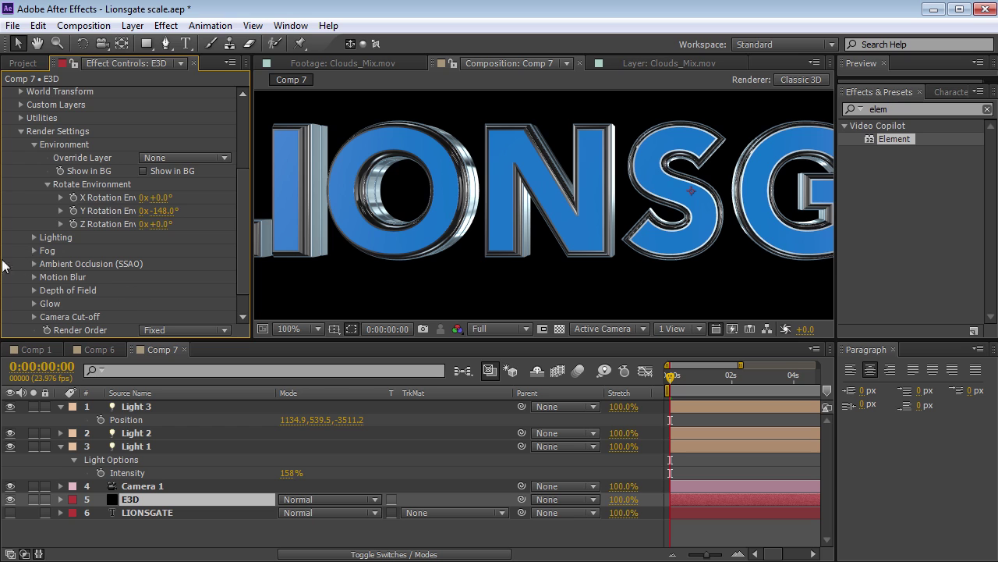
{"action": "left_click", "coordinate": [33, 264]}
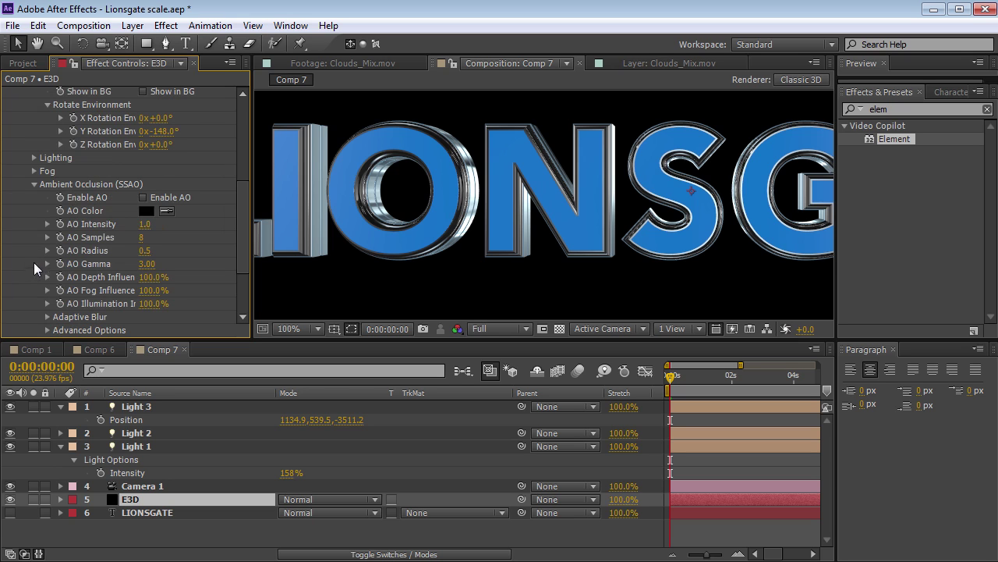
{"action": "left_click", "coordinate": [142, 197]}
{"action": "key", "text": "h"}
{"action": "left_click_drag", "start_coordinate": [339, 220], "coordinate": [437, 222]}
{"action": "key", "text": "v"}
{"action": "left_click_drag", "start_coordinate": [145, 224], "coordinate": [371, 240]}
{"action": "mouse_move", "coordinate": [147, 223]}
{"action": "left_mouse_down"}
{"action": "mouse_move", "coordinate": [156, 249]}
{"action": "mouse_move", "coordinate": [184, 247]}
{"action": "mouse_move", "coordinate": [136, 224]}
{"action": "left_mouse_up"}
Compare the shading of the GATE letters at 100% magnification with ambient occlusion off and on.
{"action": "scroll", "coordinate": [448, 207], "scroll_direction": "down", "scroll_amount": 1}
{"action": "key", "text": "space"}
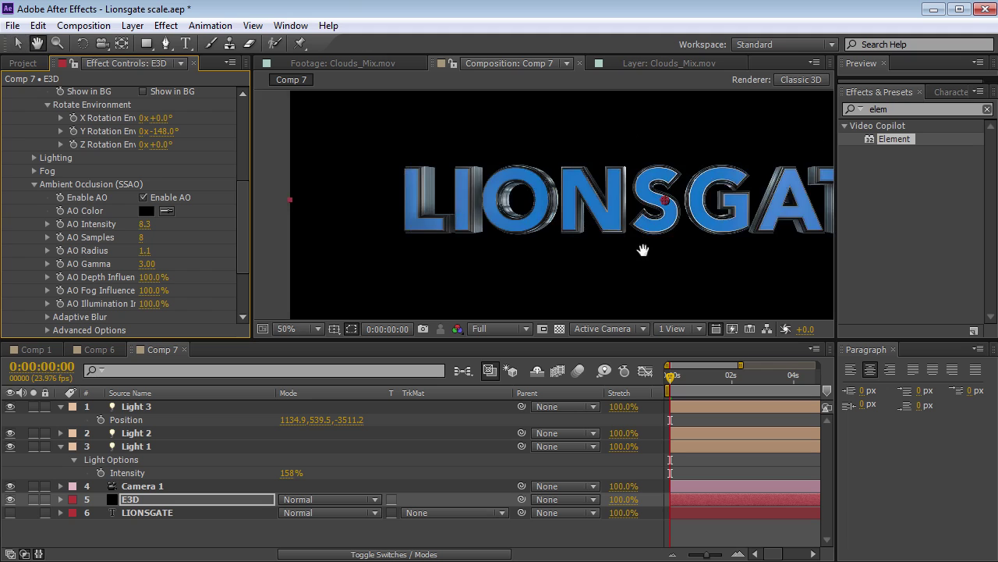
{"action": "left_click_drag", "start_coordinate": [792, 245], "coordinate": [593, 236]}
{"action": "scroll", "coordinate": [709, 198], "scroll_direction": "up", "scroll_amount": 1}
{"action": "left_click_drag", "start_coordinate": [709, 199], "coordinate": [638, 183]}
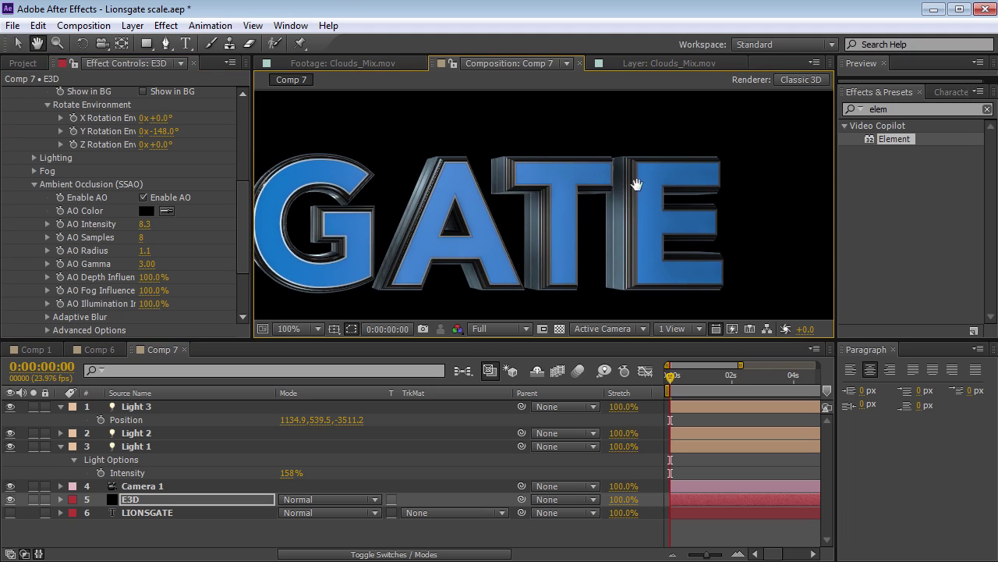
{"action": "left_click", "coordinate": [149, 198]}
{"action": "left_click", "coordinate": [149, 198]}
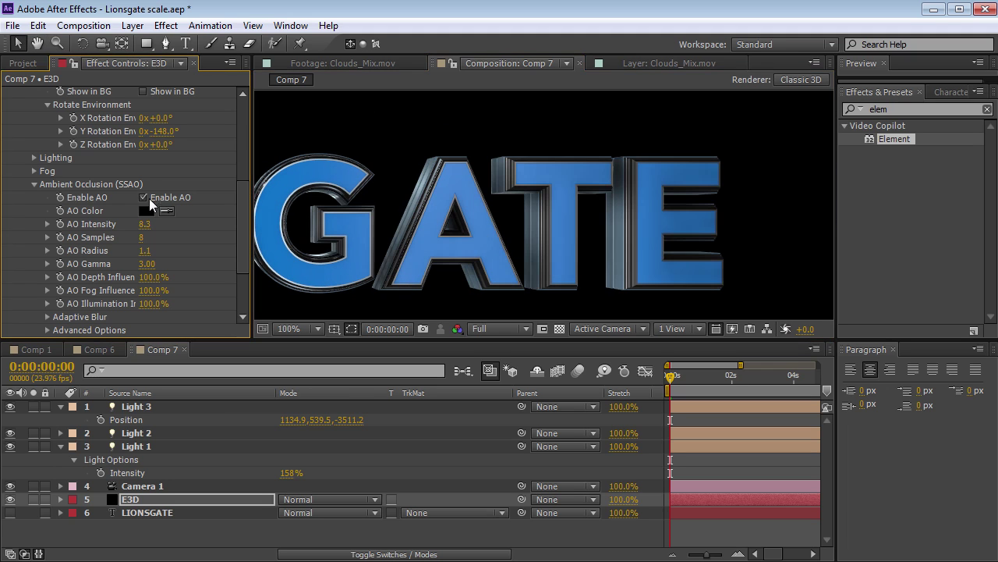
Show only the Ambient Occlusion (SSAO) pass in Element's output and examine its shading across the letters, up close on the N and S.
{"action": "scroll", "coordinate": [244, 241], "scroll_direction": "down", "scroll_amount": 3}
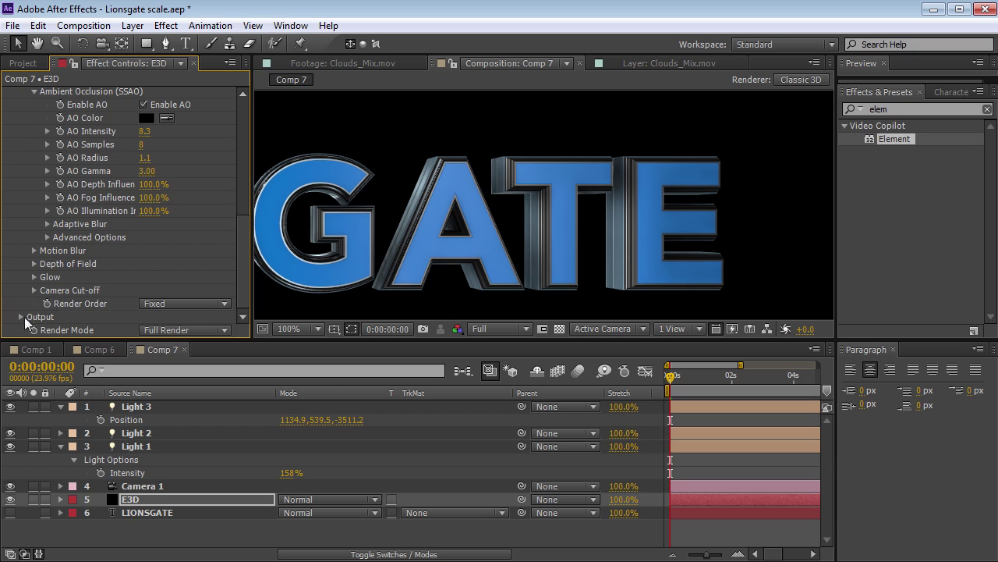
{"action": "left_click", "coordinate": [21, 317]}
{"action": "left_click", "coordinate": [160, 211]}
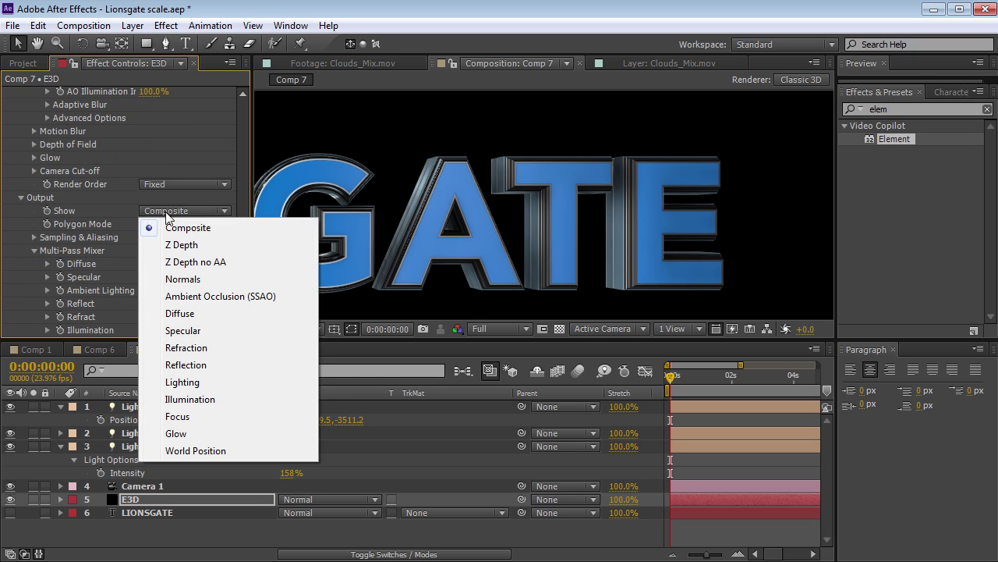
{"action": "left_click", "coordinate": [186, 296]}
{"action": "key", "text": "grave"}
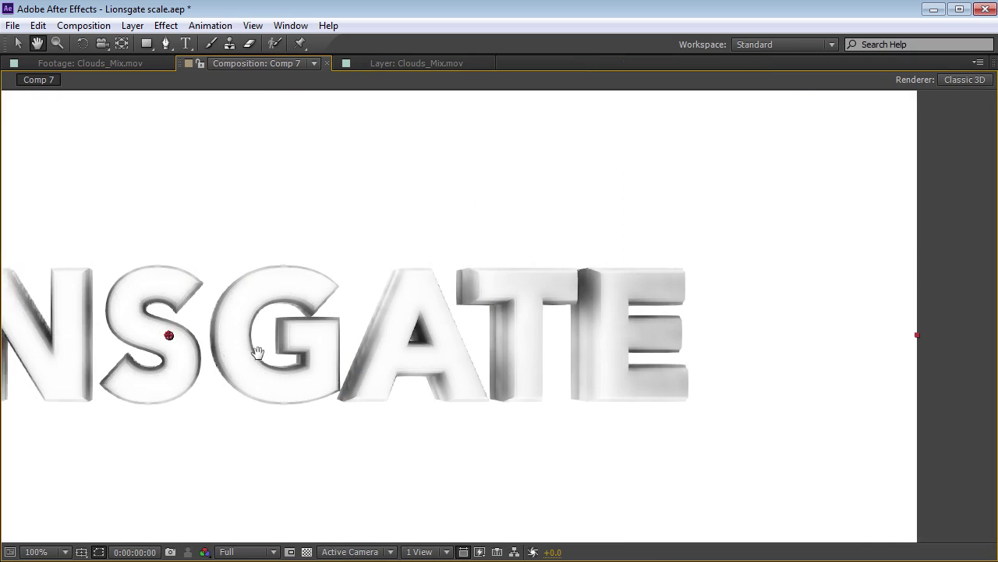
{"action": "left_click_drag", "start_coordinate": [261, 350], "coordinate": [425, 328]}
{"action": "key", "text": "v"}
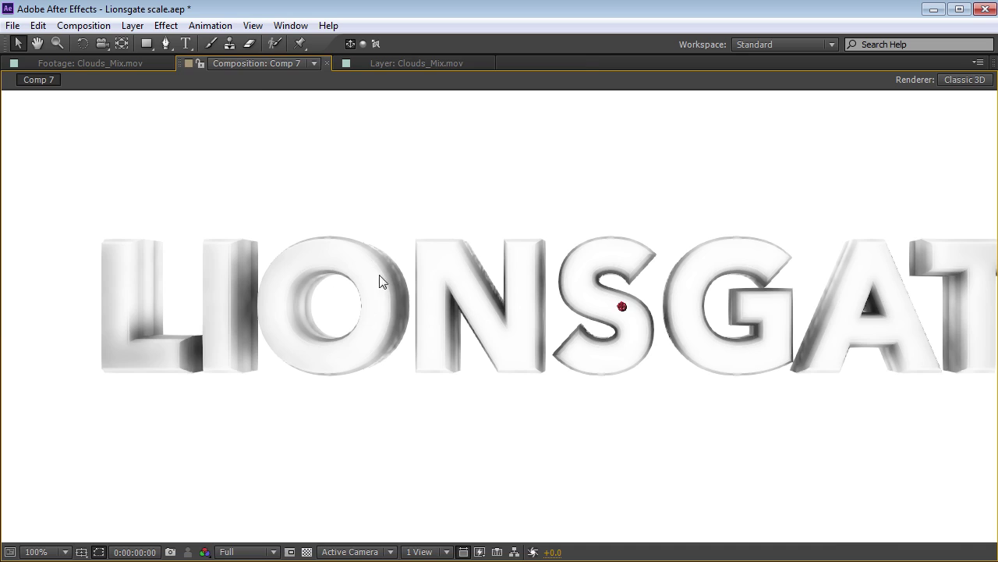
{"action": "key", "text": "grave"}
{"action": "key", "text": "h"}
{"action": "scroll", "coordinate": [437, 207], "scroll_direction": "up", "scroll_amount": 3}
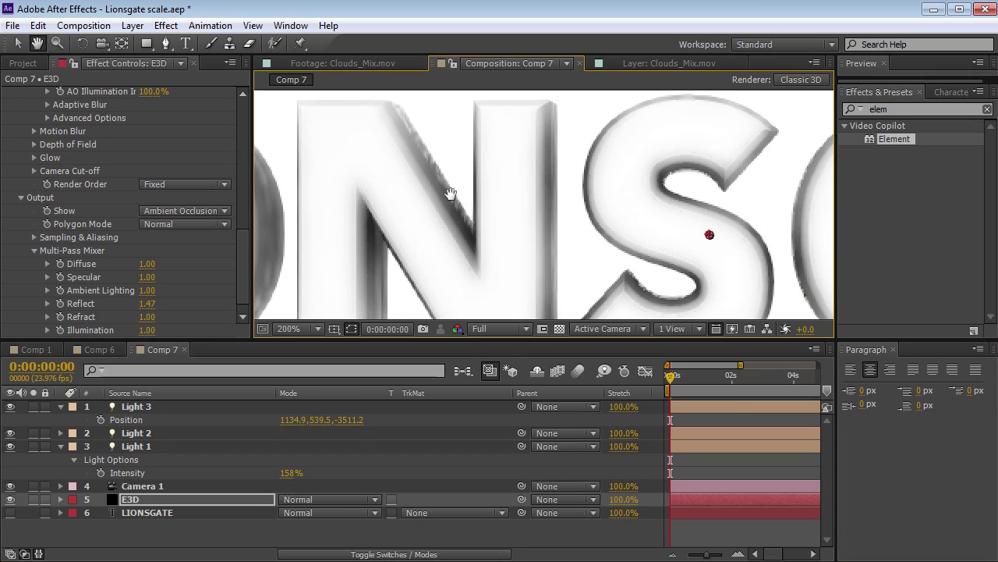
{"action": "key", "text": "v"}
Try AO Multisampling at 2 and at 4 in the ambient occlusion's advanced options.
{"action": "left_click_drag", "start_coordinate": [245, 269], "coordinate": [243, 229]}
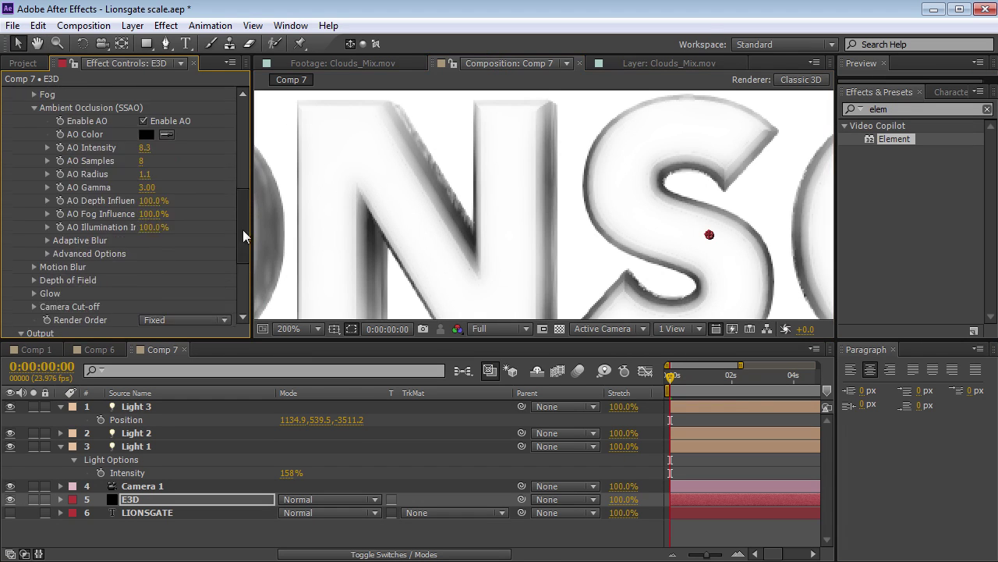
{"action": "left_click", "coordinate": [46, 253]}
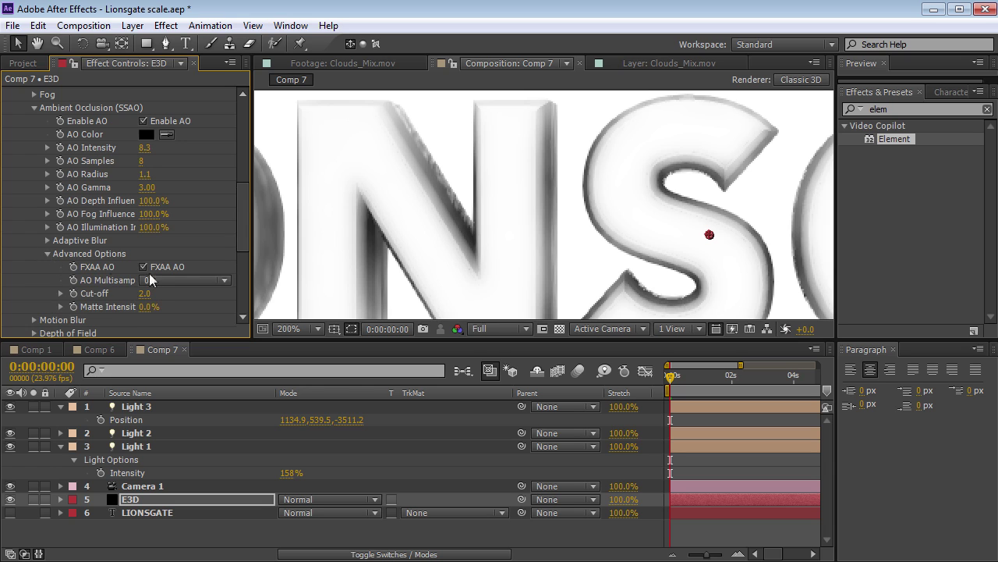
{"action": "left_click_drag", "start_coordinate": [250, 278], "coordinate": [283, 278]}
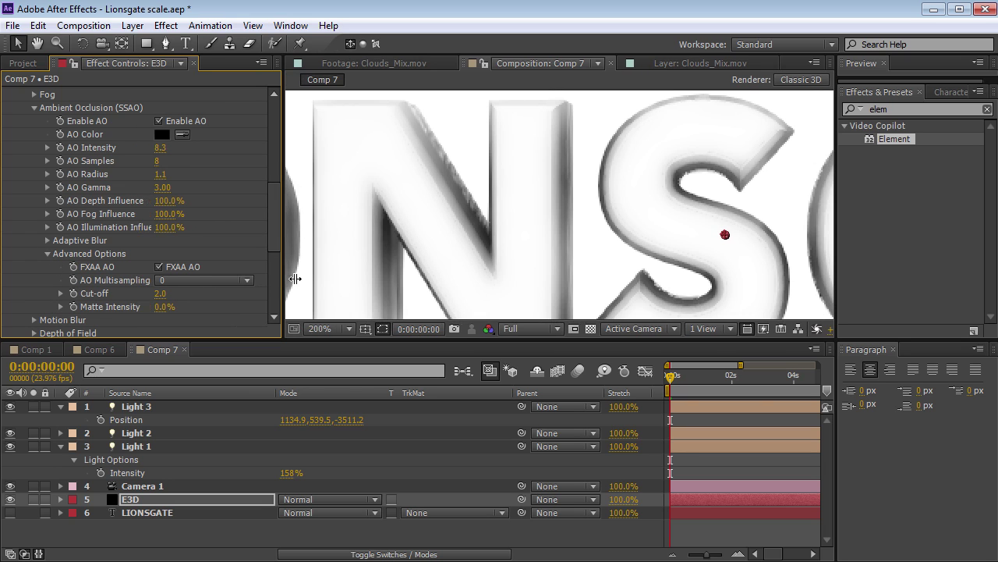
{"action": "left_click", "coordinate": [197, 280]}
{"action": "left_click", "coordinate": [186, 332]}
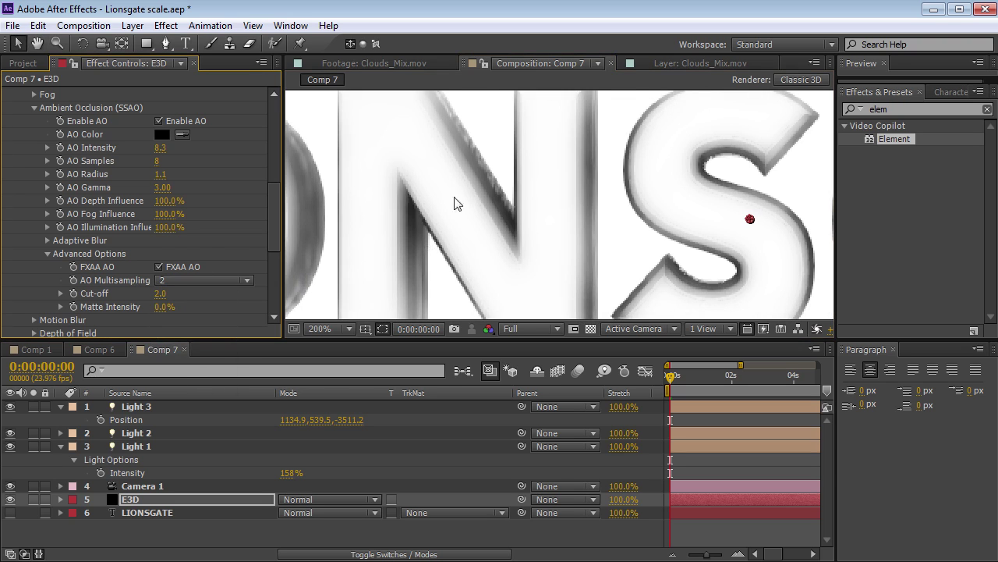
{"action": "left_click", "coordinate": [180, 282]}
{"action": "left_click", "coordinate": [191, 340]}
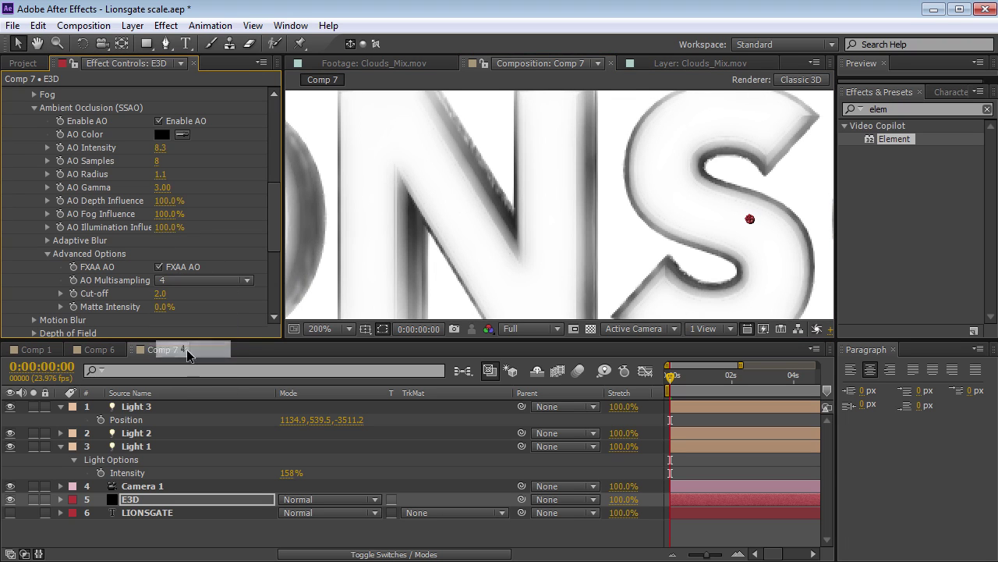
Set the adaptive blur's AO Z Threshold to 4.00 and raise AO Samples to 64.
{"action": "left_click", "coordinate": [46, 241]}
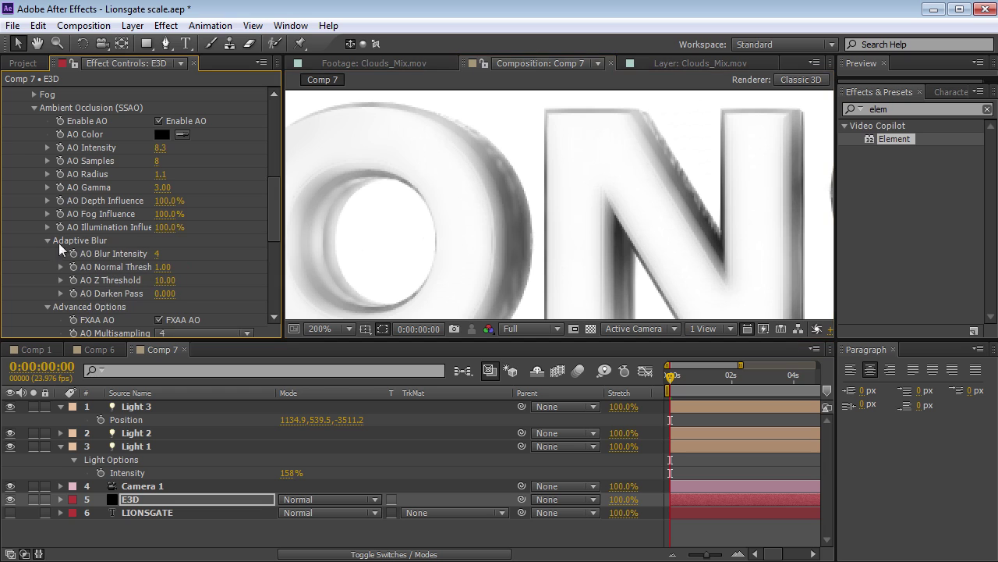
{"action": "left_click_drag", "start_coordinate": [158, 280], "coordinate": [162, 280]}
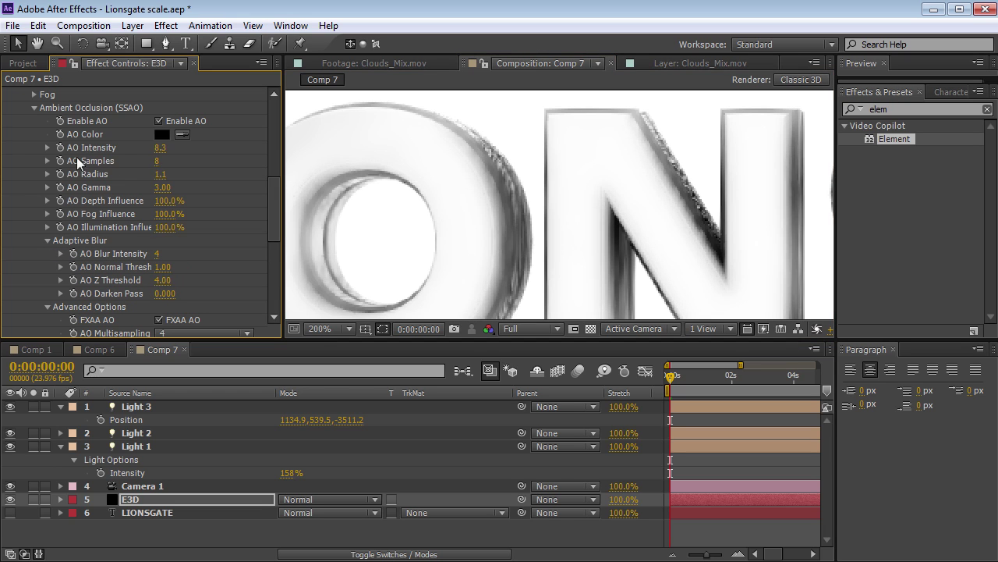
{"action": "left_click", "coordinate": [157, 161]}
{"action": "type", "text": "64"}
{"action": "key", "text": "Return"}
{"action": "scroll", "coordinate": [567, 227], "scroll_direction": "down", "scroll_amount": 1}
{"action": "left_click_drag", "start_coordinate": [542, 259], "coordinate": [550, 238]}
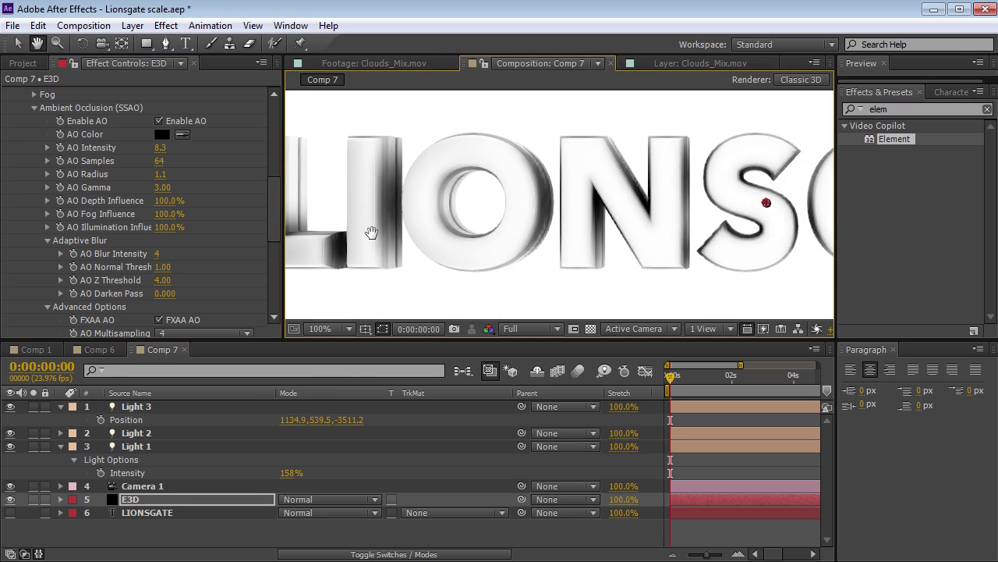
{"action": "key", "text": "v"}
Set AO Multisampling to 0 and AO Samples to 8.
{"action": "scroll", "coordinate": [215, 256], "scroll_direction": "down", "scroll_amount": 1}
{"action": "left_click", "coordinate": [179, 298]}
{"action": "left_click", "coordinate": [182, 316]}
{"action": "left_click", "coordinate": [160, 125]}
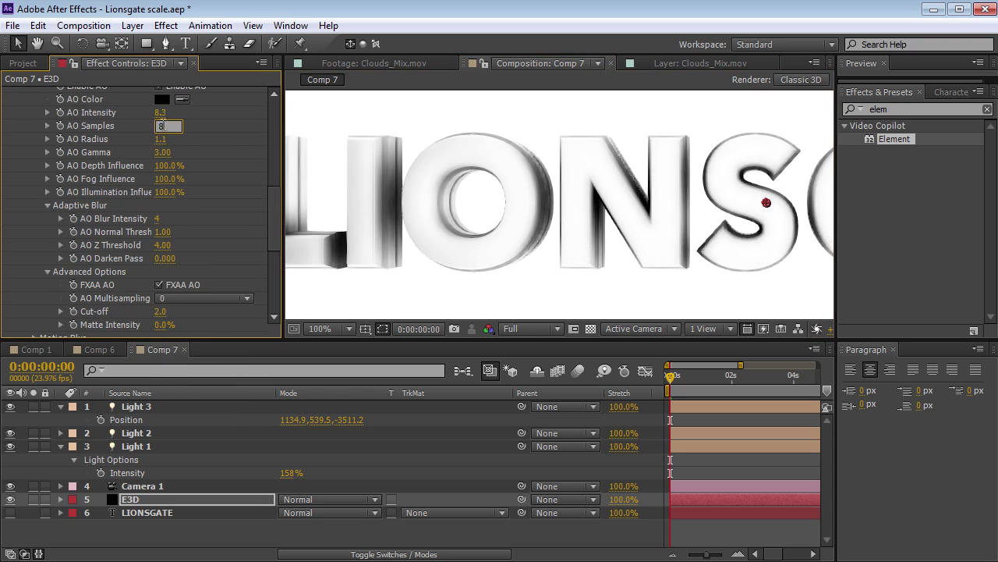
{"action": "type", "text": "8"}
{"action": "key", "text": "Return"}
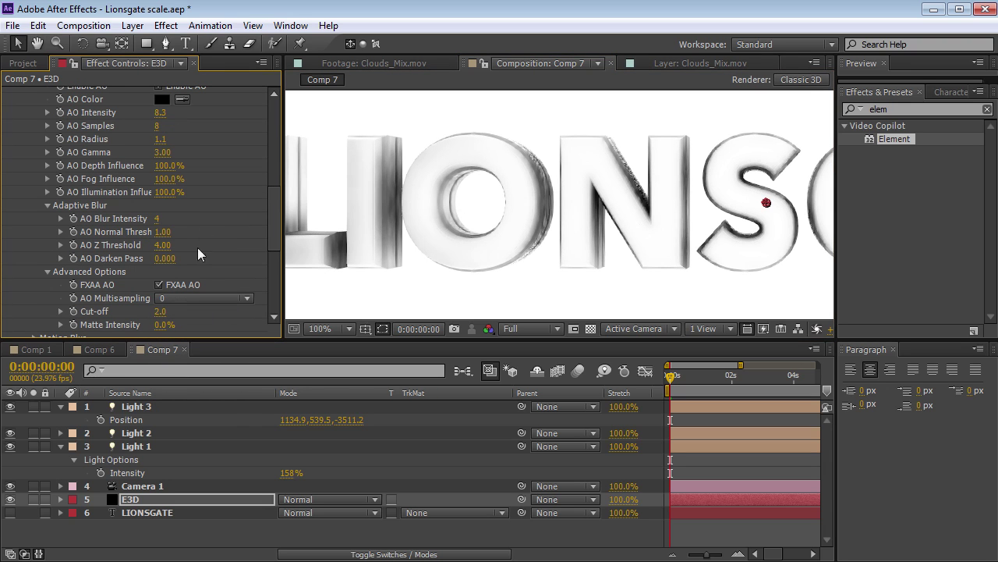
Collapse the ambient occlusion settings, return Element's output to Composite and check the LIONS letters.
{"action": "scroll", "coordinate": [267, 242], "scroll_direction": "up", "scroll_amount": 3}
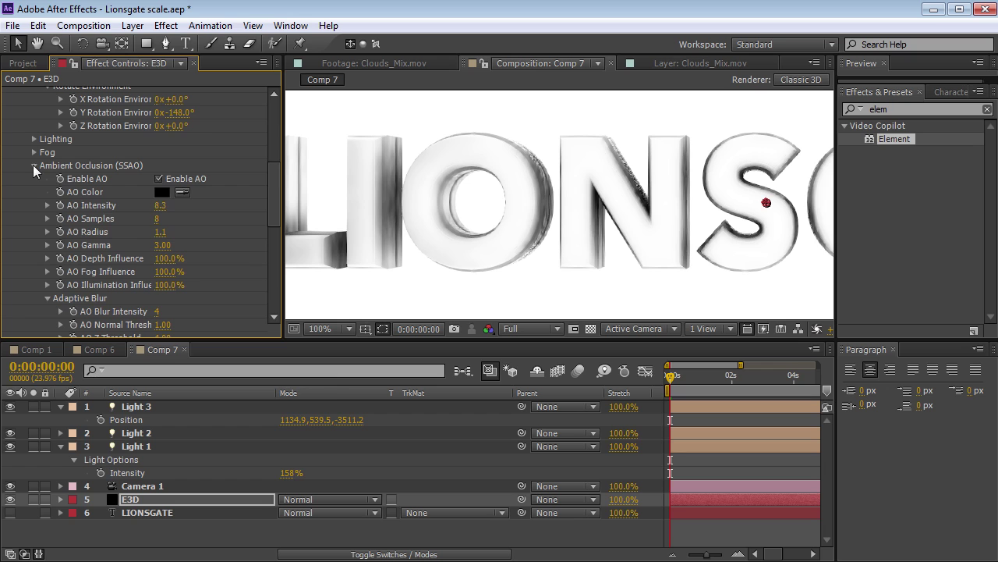
{"action": "left_click", "coordinate": [33, 165]}
{"action": "left_click", "coordinate": [153, 261]}
{"action": "left_click", "coordinate": [180, 271]}
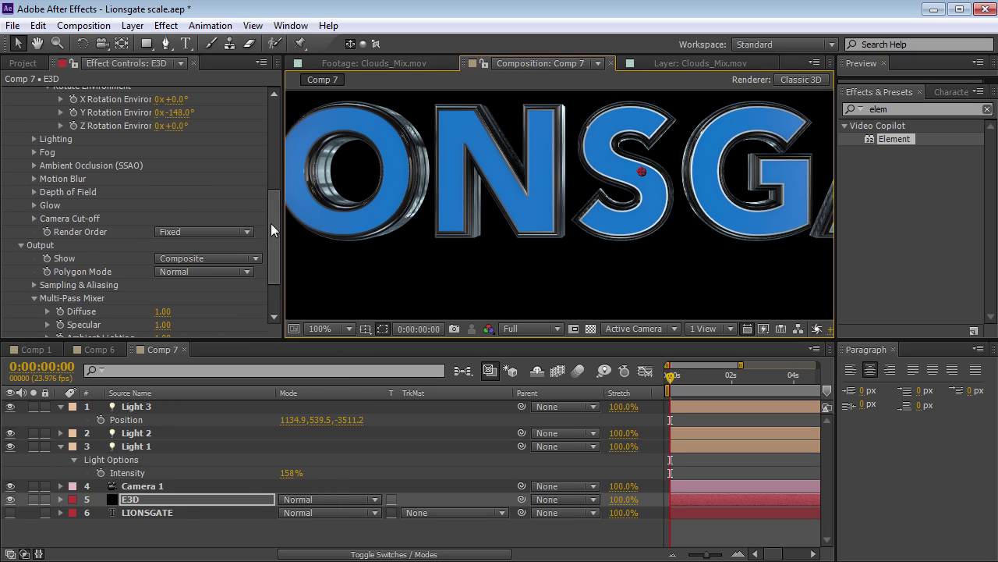
{"action": "scroll", "coordinate": [273, 223], "scroll_direction": "down", "scroll_amount": 3}
{"action": "key", "text": "h"}
{"action": "left_click_drag", "start_coordinate": [520, 169], "coordinate": [691, 191]}
{"action": "key", "text": "v"}
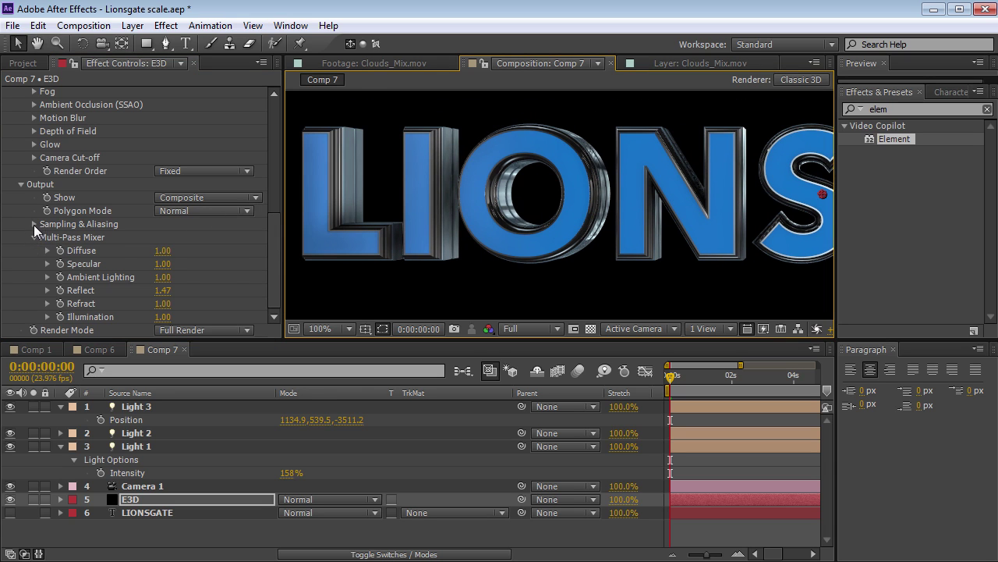
Compare the edges of the I and O with Element's Supersampling at 2 and at 0, leaving it at 2.
{"action": "left_click", "coordinate": [34, 224]}
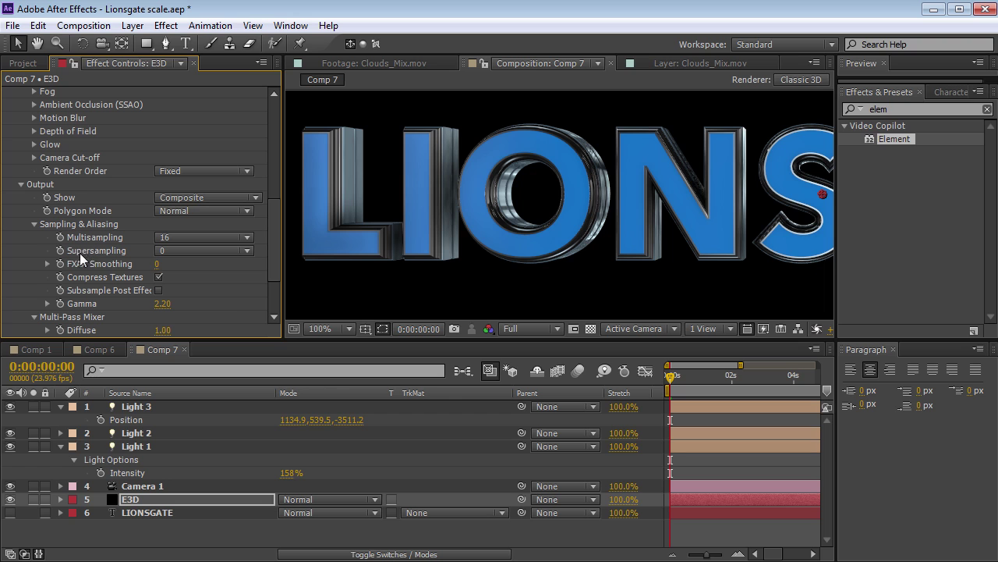
{"action": "left_click", "coordinate": [160, 250]}
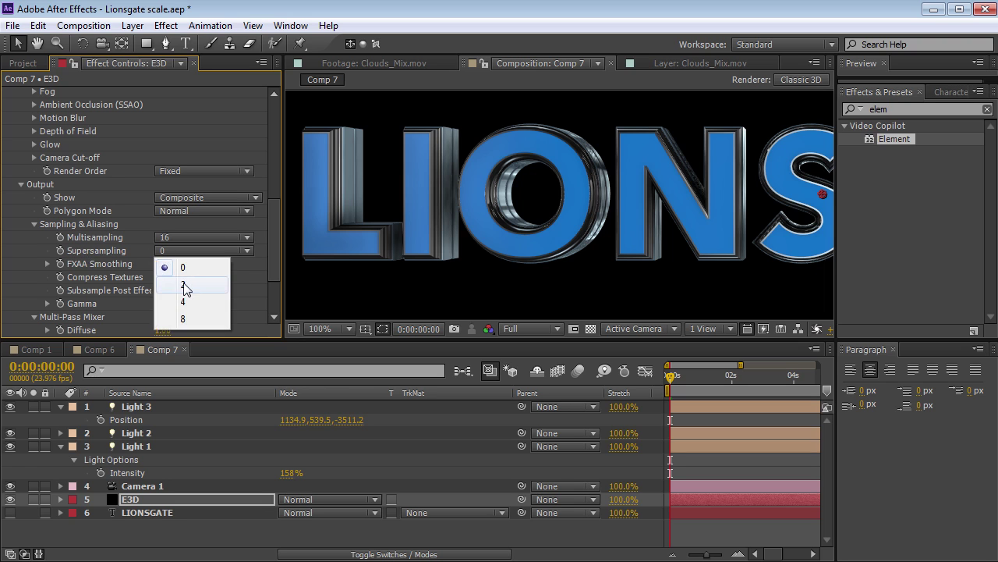
{"action": "left_click", "coordinate": [186, 285]}
{"action": "key", "text": "period"}
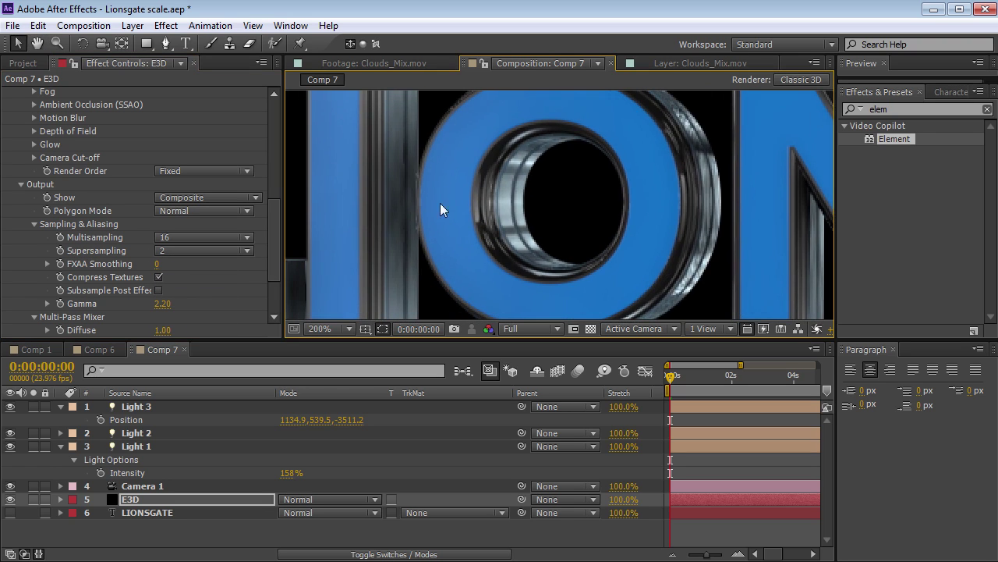
{"action": "left_click", "coordinate": [173, 247]}
{"action": "left_click", "coordinate": [179, 263]}
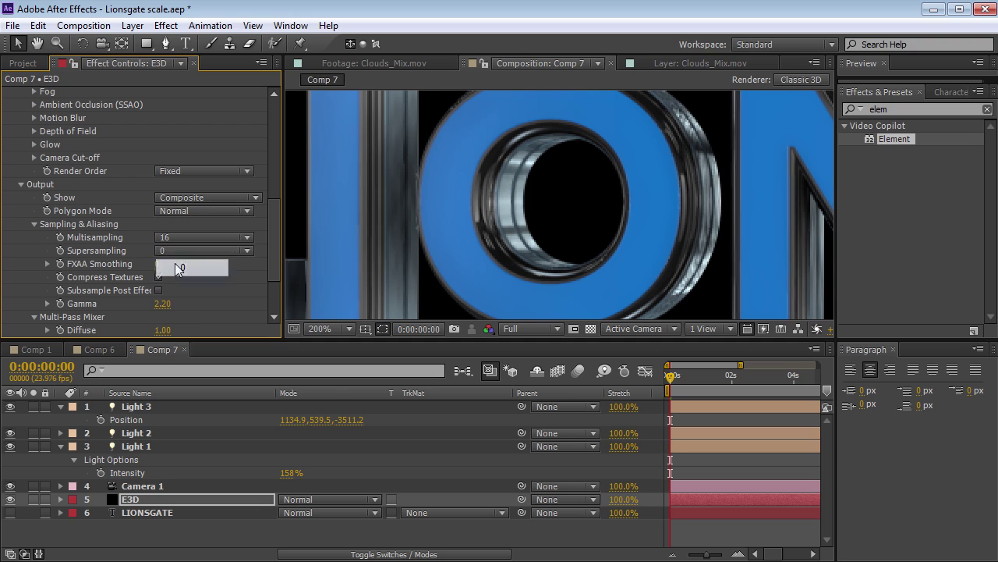
{"action": "left_click_drag", "start_coordinate": [454, 97], "coordinate": [475, 151]}
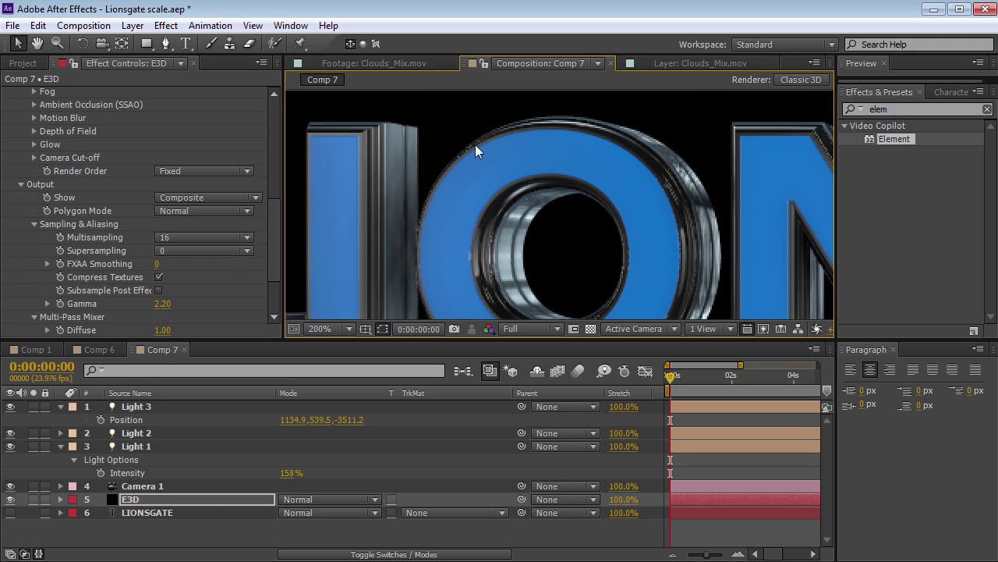
{"action": "left_click", "coordinate": [191, 251]}
{"action": "left_click", "coordinate": [193, 284]}
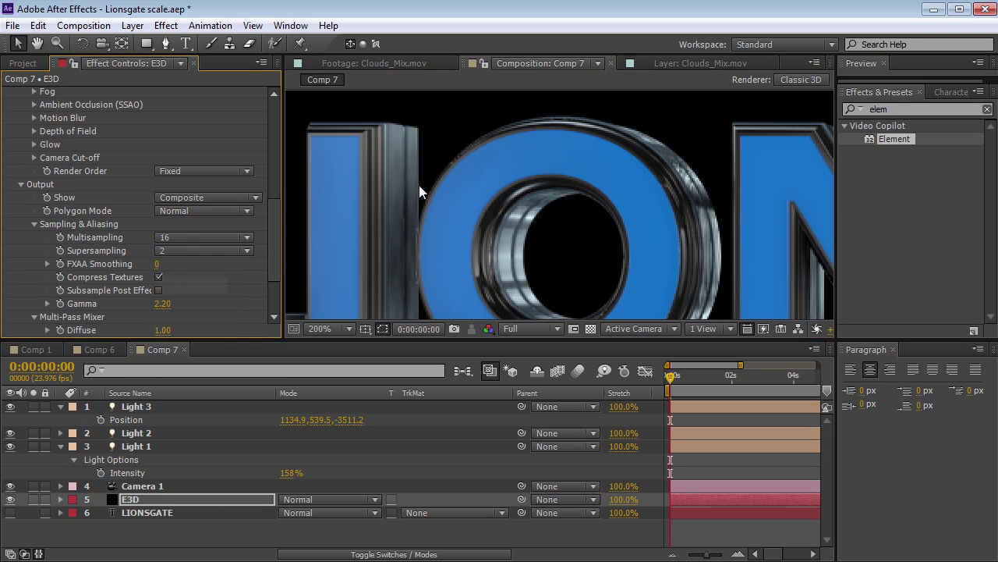
Raise Element's Supersampling to 4 and view the letters at 100% magnification.
{"action": "left_click", "coordinate": [208, 249]}
{"action": "left_click", "coordinate": [195, 284]}
{"action": "scroll", "coordinate": [630, 131], "scroll_direction": "down", "scroll_amount": 2}
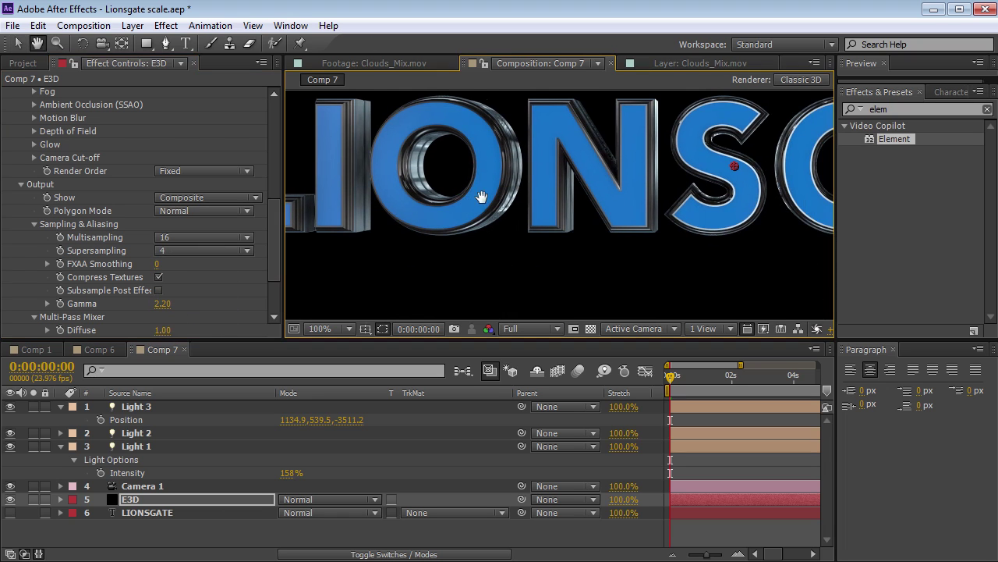
Set Supersampling to 2 in the Element effect's Sampling & Aliasing settings on the E3D layer.
{"action": "left_click", "coordinate": [182, 249]}
{"action": "left_click", "coordinate": [186, 284]}
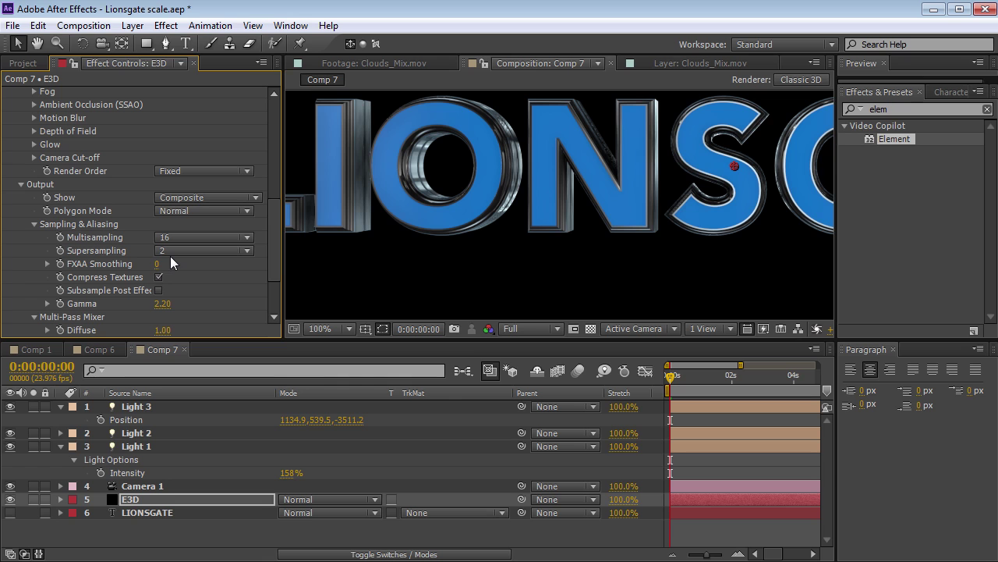
{"action": "key", "text": "h"}
{"action": "left_click_drag", "start_coordinate": [521, 178], "coordinate": [430, 158]}
{"action": "key", "text": "v"}
{"action": "key", "text": "c"}
{"action": "left_click_drag", "start_coordinate": [562, 175], "coordinate": [550, 195]}
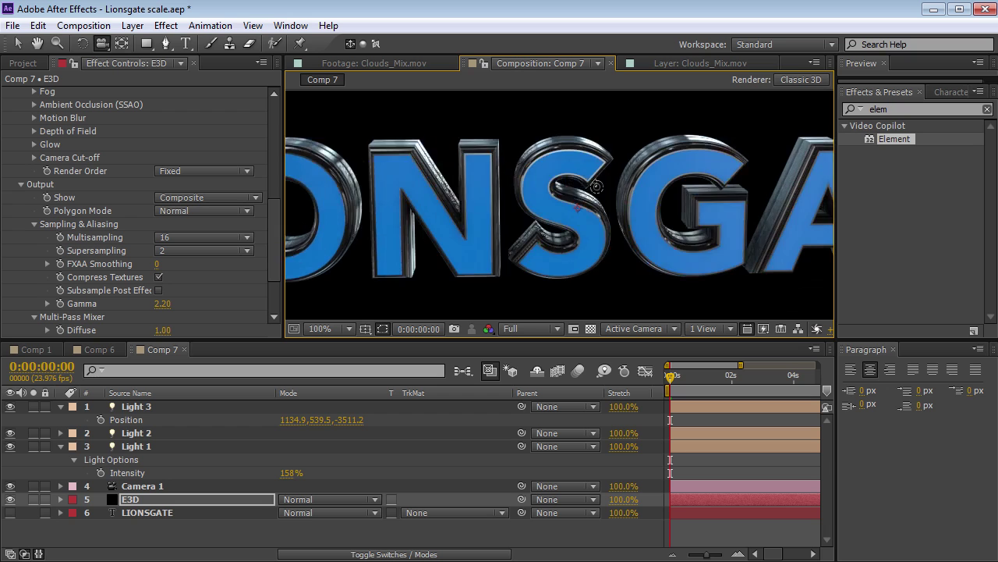
Try the Preview render mode for Element while moving the camera around the title, and return to Full Render.
{"action": "left_click_drag", "start_coordinate": [276, 241], "coordinate": [253, 312]}
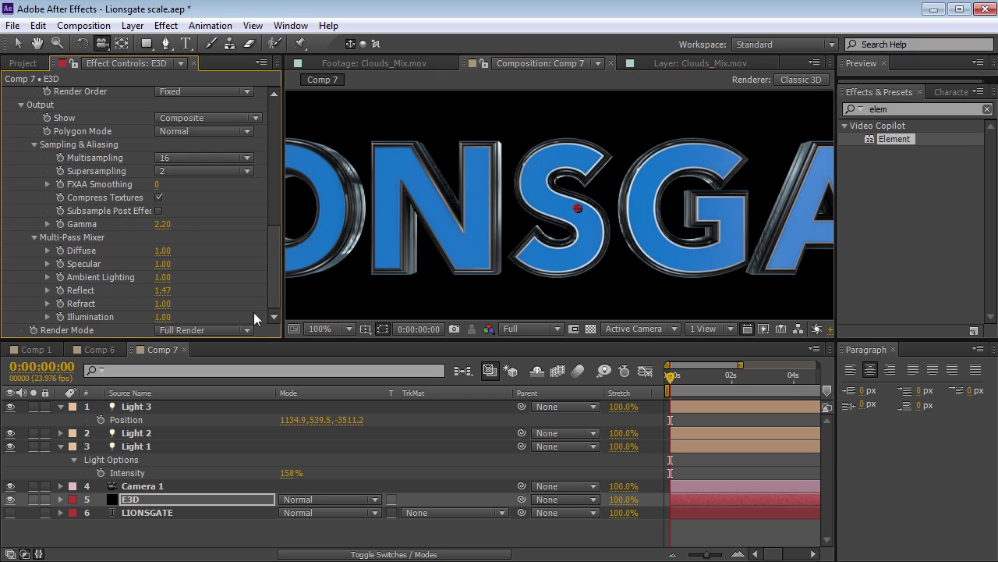
{"action": "left_click", "coordinate": [168, 332]}
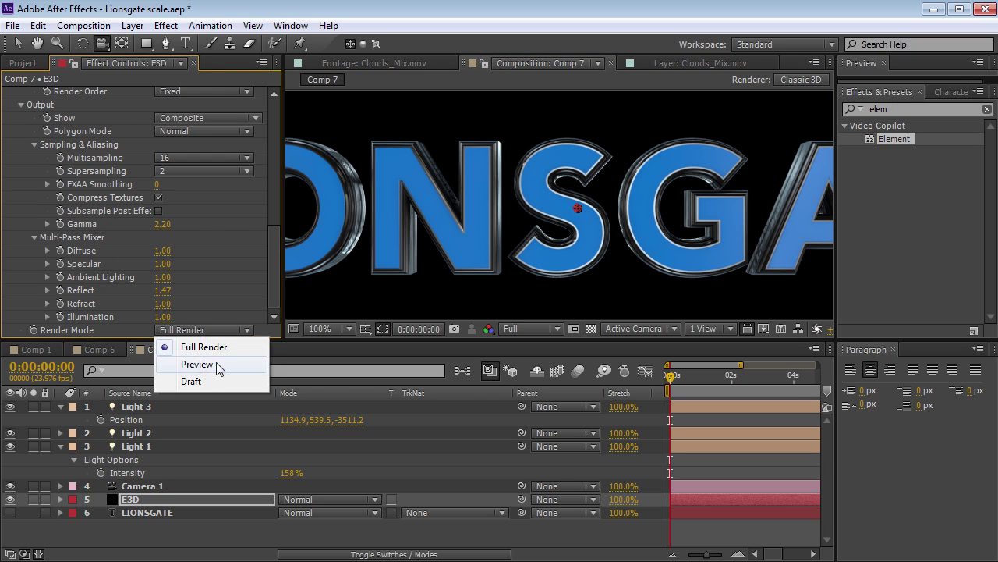
{"action": "left_click", "coordinate": [201, 365]}
{"action": "left_click_drag", "start_coordinate": [635, 181], "coordinate": [660, 171]}
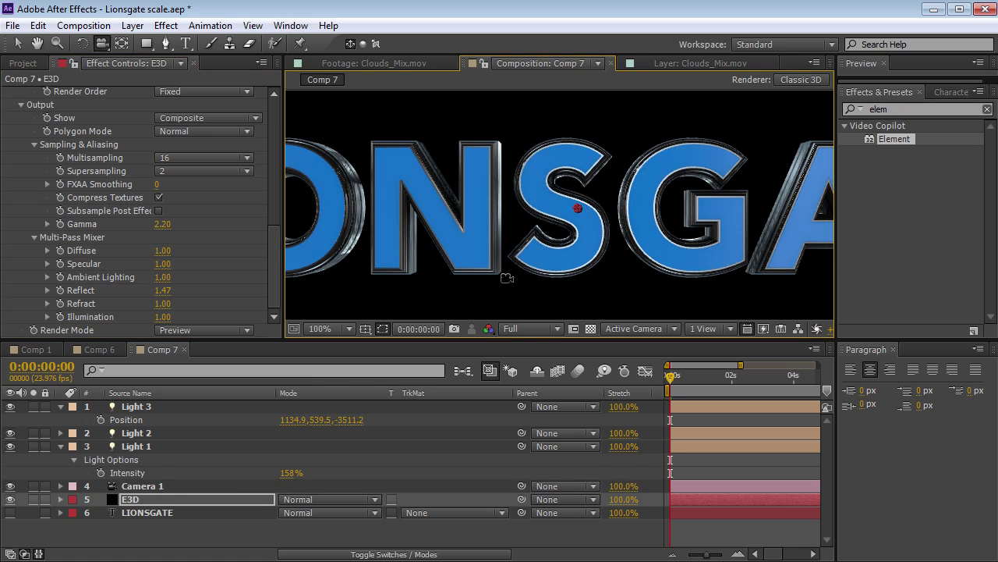
{"action": "scroll", "coordinate": [531, 183], "scroll_direction": "down", "scroll_amount": 1}
{"action": "left_click_drag", "start_coordinate": [695, 210], "coordinate": [586, 178]}
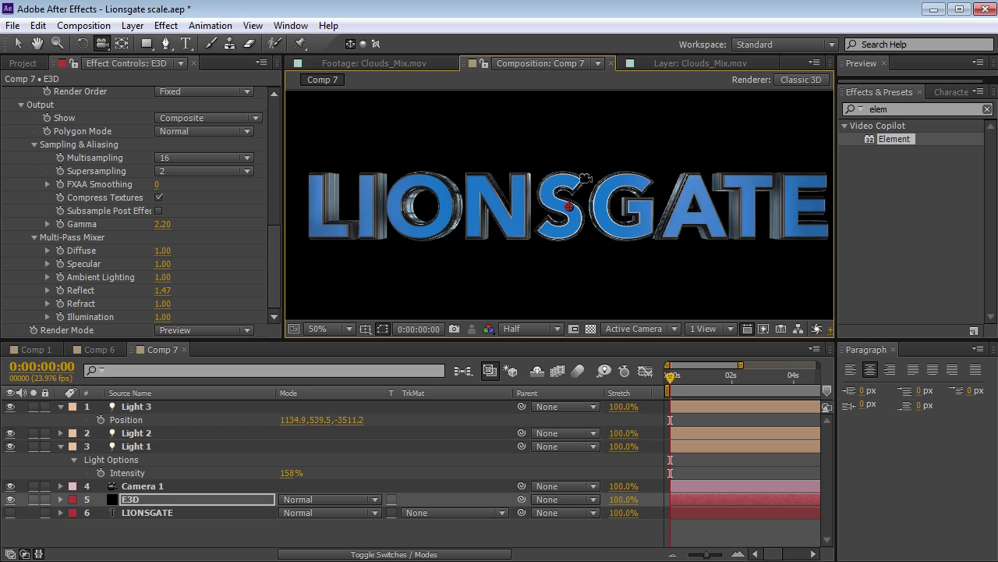
{"action": "left_click", "coordinate": [187, 330]}
{"action": "left_click", "coordinate": [196, 346]}
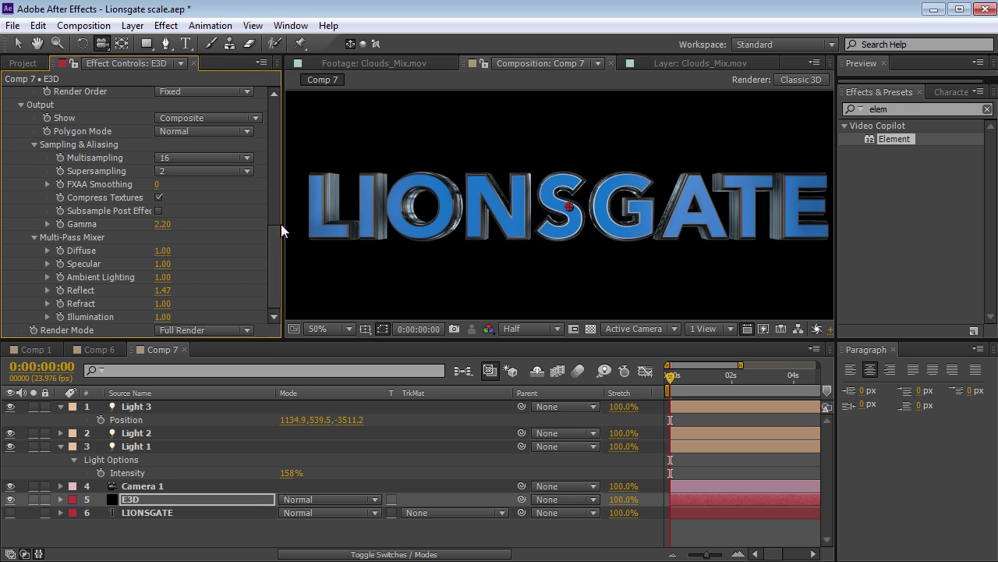
Collapse the expanded properties of all the layers in Comp 7 and deselect everything.
{"action": "left_click", "coordinate": [75, 448]}
{"action": "key", "text": "ctrl+a"}
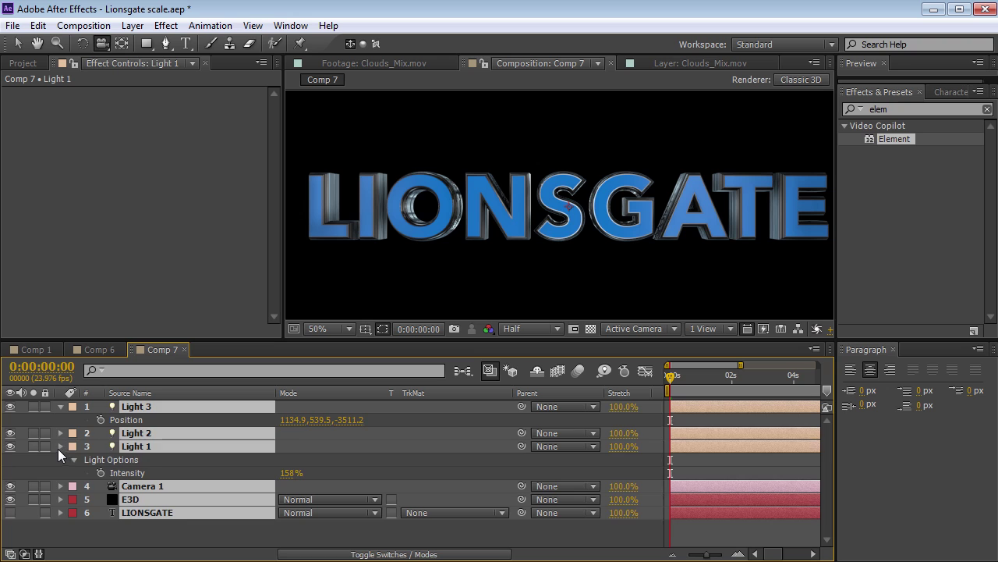
{"action": "left_click", "coordinate": [59, 448]}
{"action": "key", "text": "ctrl+shift+a"}
{"action": "scroll", "coordinate": [576, 231], "scroll_direction": "down", "scroll_amount": 2}
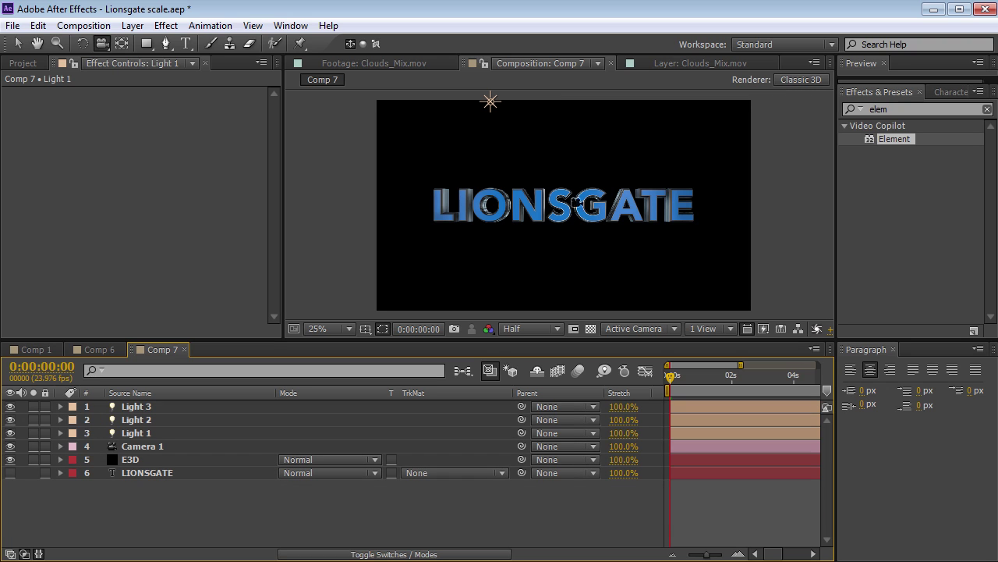
Open the Clouds_Mix.mov footage from the project and examine the clouds in an enlarged view.
{"action": "left_click", "coordinate": [24, 64]}
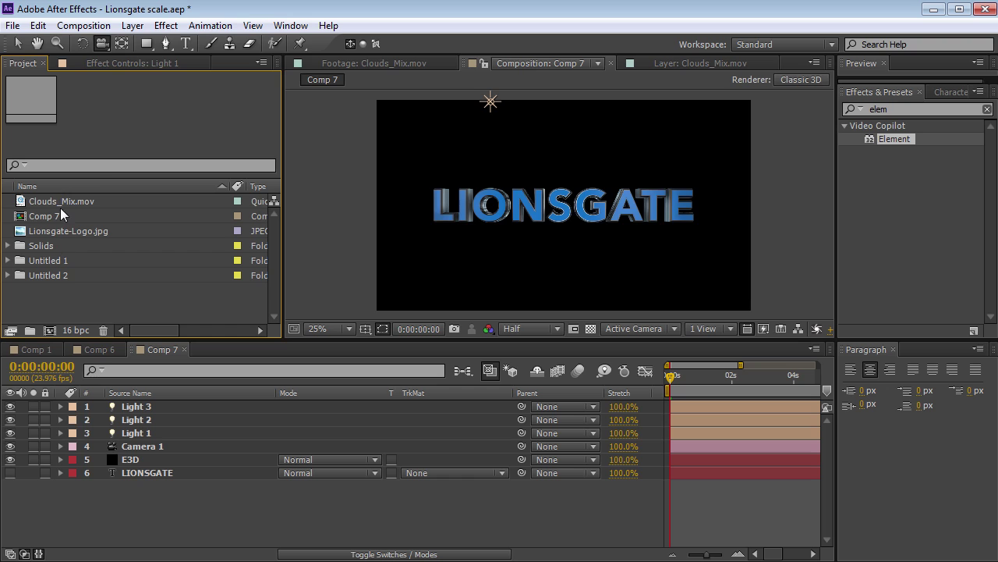
{"action": "double_click", "coordinate": [60, 206]}
{"action": "key", "text": "grave"}
{"action": "mouse_move", "coordinate": [8, 517]}
{"action": "left_mouse_down"}
{"action": "mouse_move", "coordinate": [645, 517]}
{"action": "mouse_move", "coordinate": [6, 499]}
{"action": "left_mouse_up"}
{"action": "key", "text": "space"}
{"action": "scroll", "coordinate": [429, 268], "scroll_direction": "up", "scroll_amount": 1}
{"action": "left_click_drag", "start_coordinate": [430, 267], "coordinate": [509, 418]}
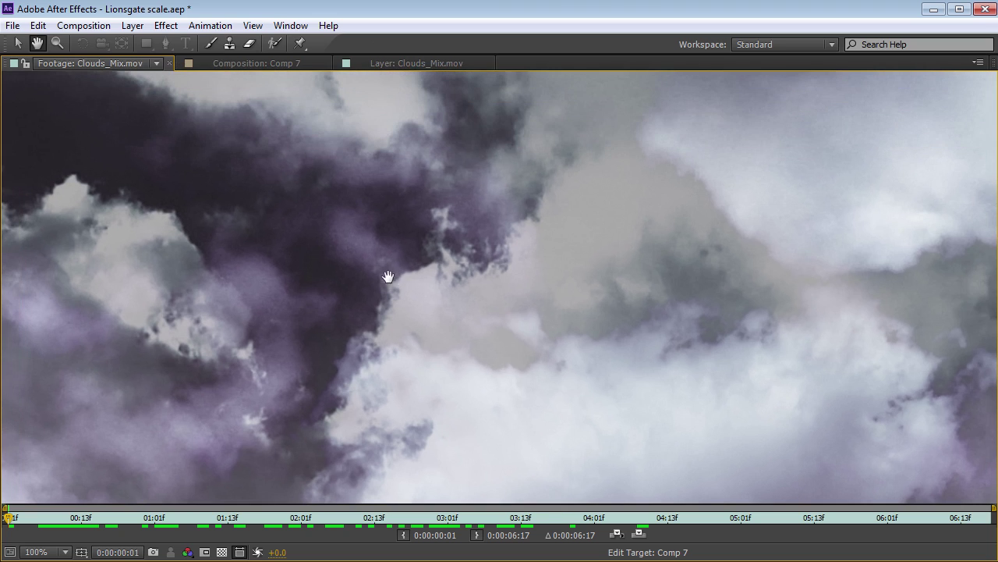
{"action": "scroll", "coordinate": [526, 332], "scroll_direction": "down", "scroll_amount": 1}
{"action": "key", "text": "grave"}
{"action": "key", "text": "grave"}
{"action": "key", "text": "space"}
{"action": "left_click_drag", "start_coordinate": [627, 300], "coordinate": [598, 245]}
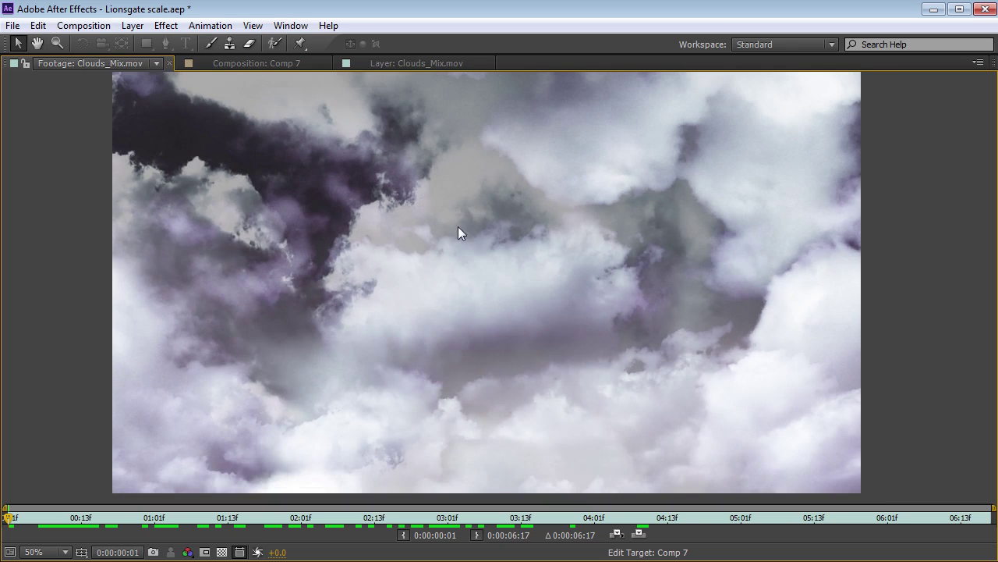
{"action": "key", "text": "grave"}
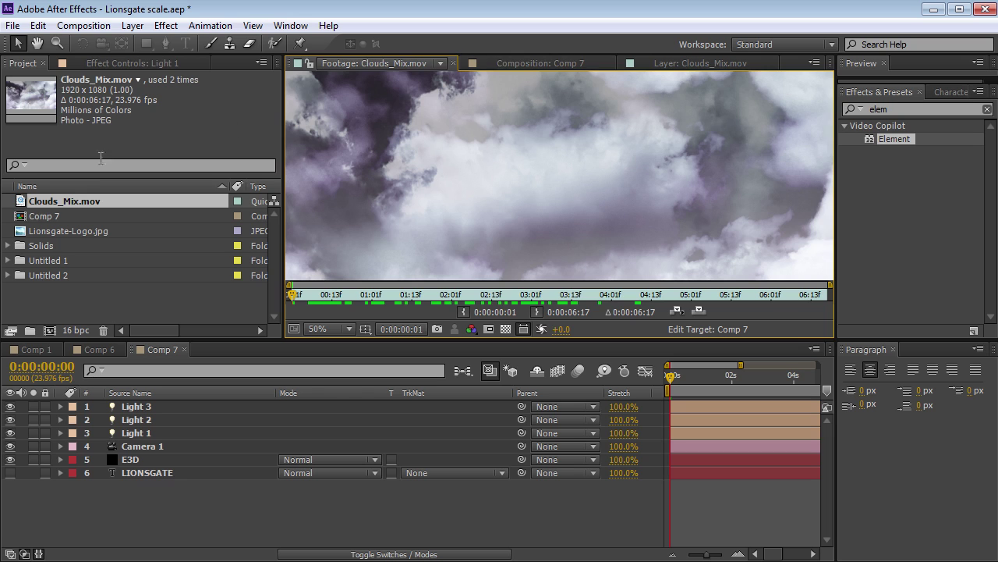
Place Clouds_Mix.mov beneath all layers in Comp 7 and add a new adjustment layer above the stack.
{"action": "left_click_drag", "start_coordinate": [50, 204], "coordinate": [97, 490]}
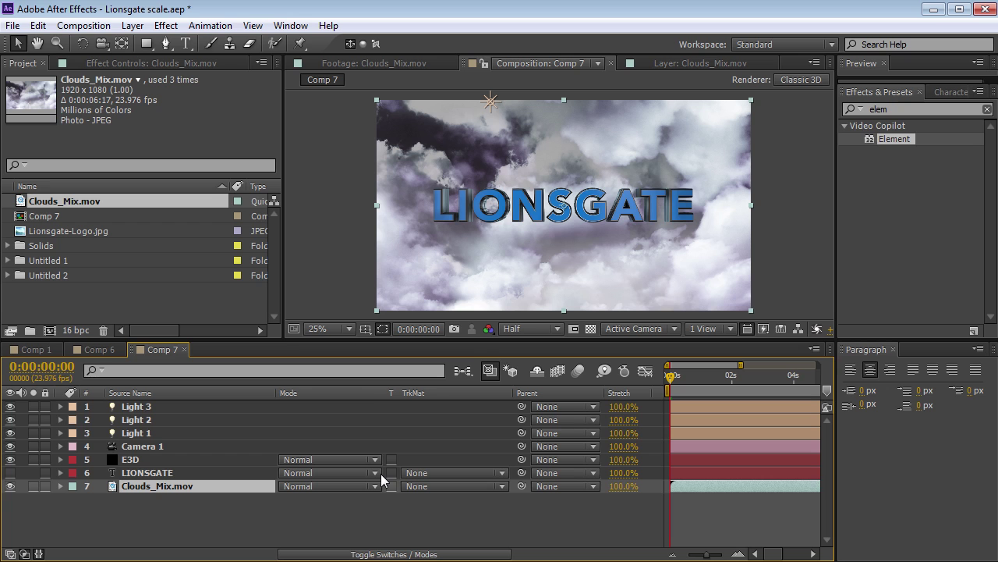
{"action": "left_click", "coordinate": [132, 25]}
{"action": "mouse_move", "coordinate": [145, 44]}
{"action": "left_click", "coordinate": [459, 145]}
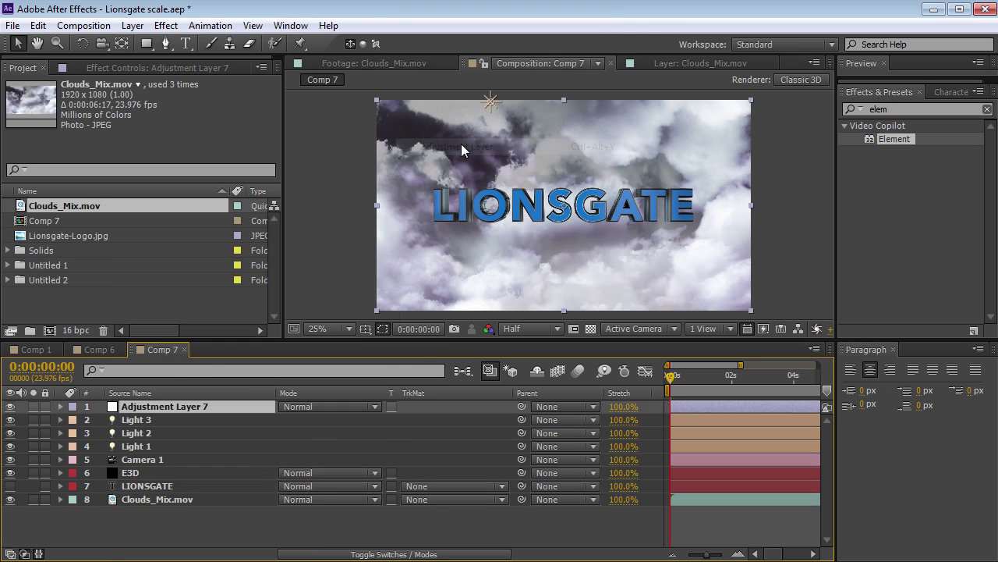
Apply Tint and Curves to the adjustment layer, and set Amount to Tint to 29%.
{"action": "left_click", "coordinate": [175, 28]}
{"action": "mouse_move", "coordinate": [206, 170]}
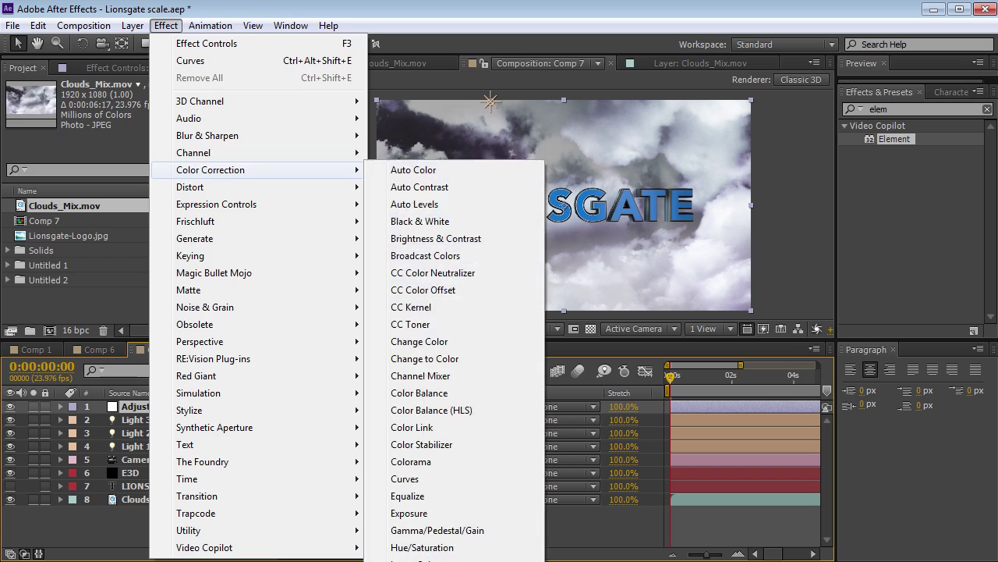
{"action": "left_click", "coordinate": [406, 560]}
{"action": "left_click", "coordinate": [167, 26]}
{"action": "mouse_move", "coordinate": [263, 170]}
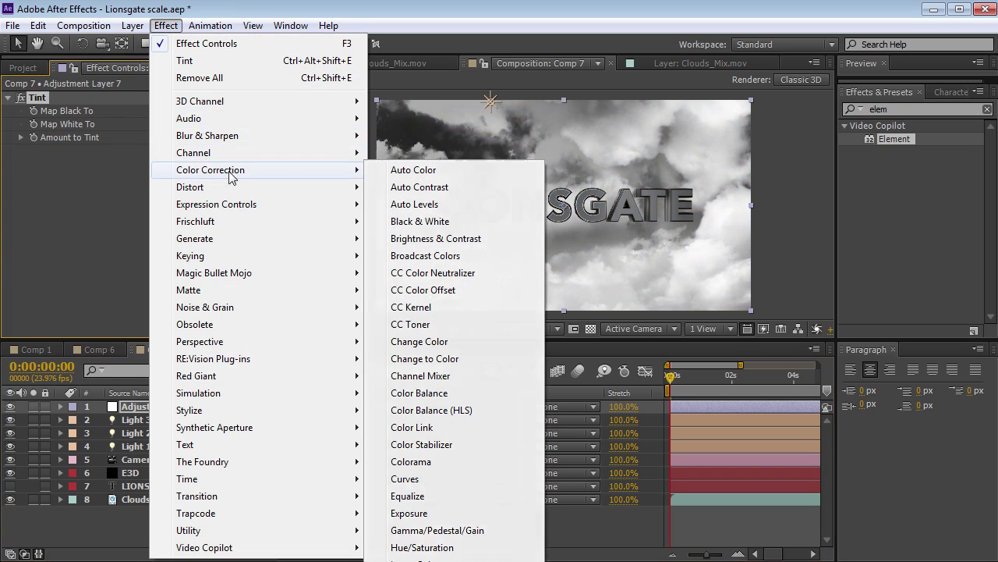
{"action": "left_click", "coordinate": [394, 479]}
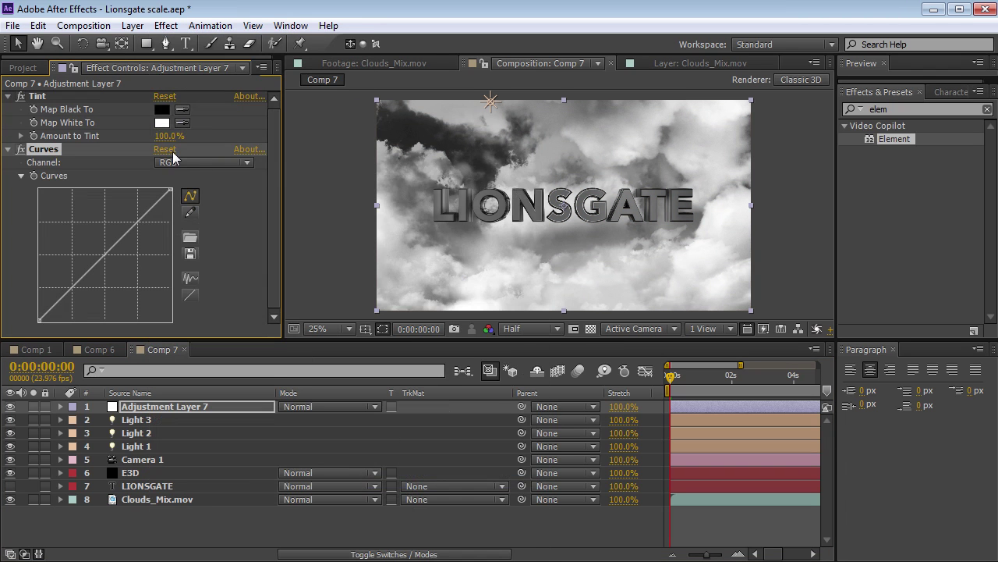
{"action": "left_click_drag", "start_coordinate": [170, 137], "coordinate": [81, 147]}
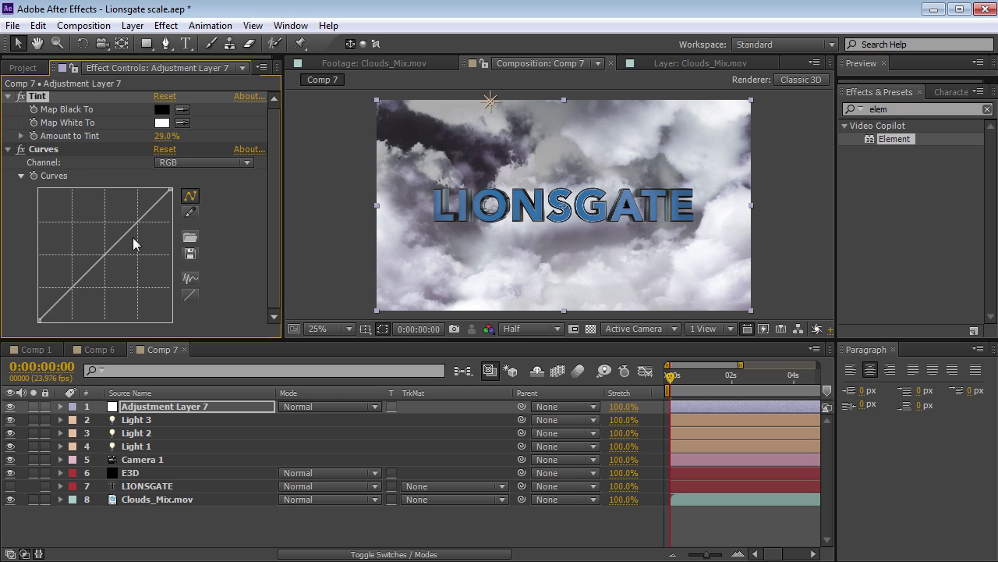
Pull down the lower midtones of the Red channel in the adjustment layer's Curves to shift the scene toward teal-blue.
{"action": "left_click", "coordinate": [45, 154]}
{"action": "left_click", "coordinate": [185, 167]}
{"action": "left_click", "coordinate": [173, 194]}
{"action": "left_click_drag", "start_coordinate": [85, 275], "coordinate": [108, 282]}
{"action": "left_click", "coordinate": [179, 163]}
{"action": "left_click", "coordinate": [187, 231]}
{"action": "left_click", "coordinate": [234, 162]}
{"action": "left_click", "coordinate": [191, 196]}
{"action": "scroll", "coordinate": [556, 226], "scroll_direction": "up", "scroll_amount": 2}
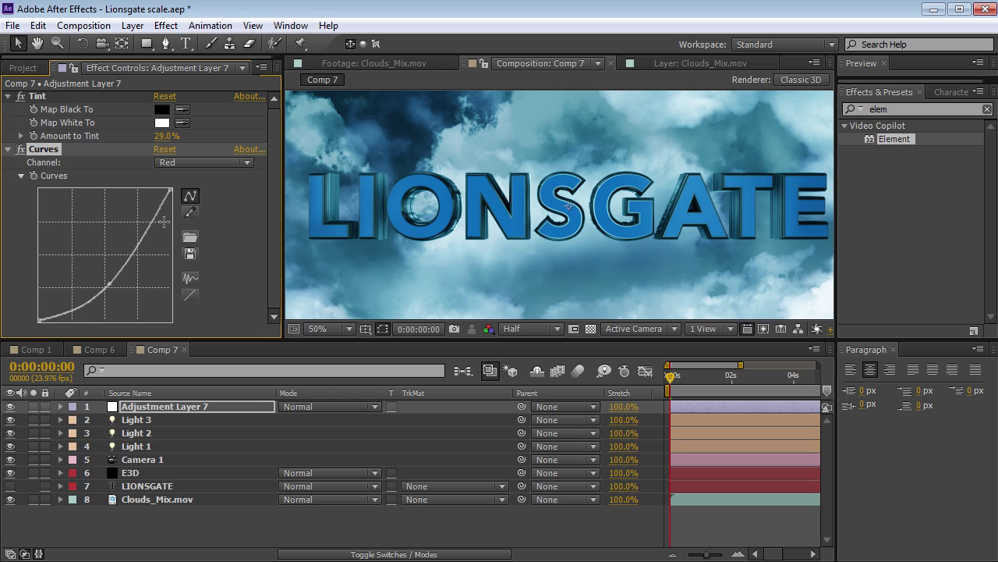
Darken the Diffuse Color of the title's Paint material to a deep blue in the E3D layer's Scene Setup.
{"action": "left_click", "coordinate": [143, 472]}
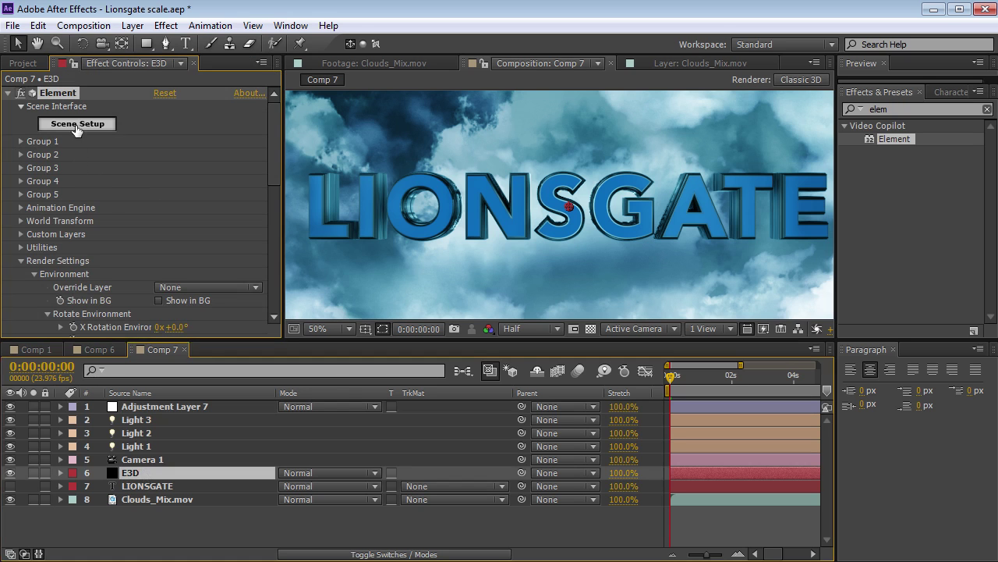
{"action": "left_click", "coordinate": [76, 125]}
{"action": "left_click", "coordinate": [709, 225]}
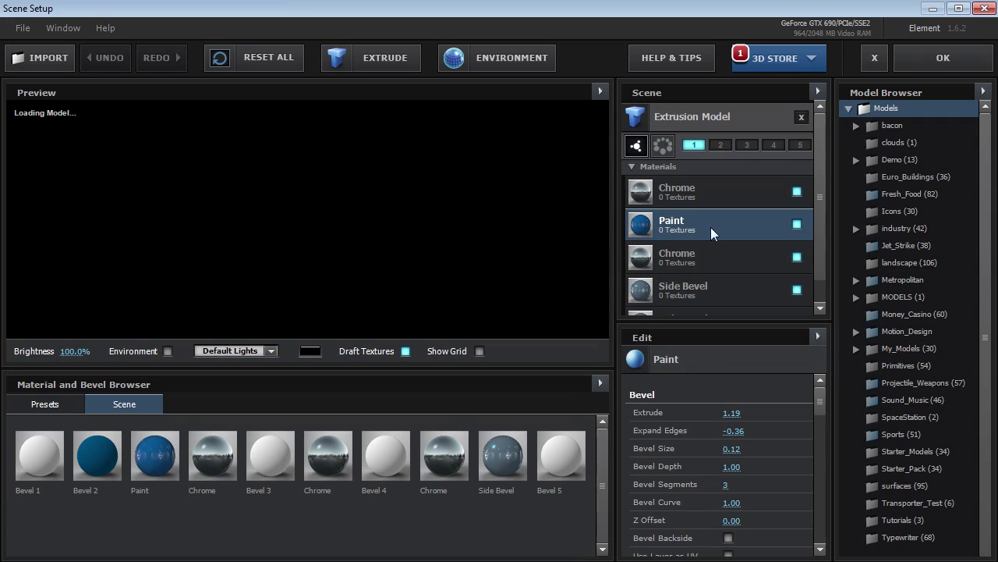
{"action": "mouse_move", "coordinate": [819, 410]}
{"action": "left_mouse_down"}
{"action": "mouse_move", "coordinate": [819, 461]}
{"action": "mouse_move", "coordinate": [759, 440]}
{"action": "mouse_move", "coordinate": [758, 452]}
{"action": "left_mouse_up"}
{"action": "left_click", "coordinate": [740, 413]}
{"action": "left_click", "coordinate": [841, 512]}
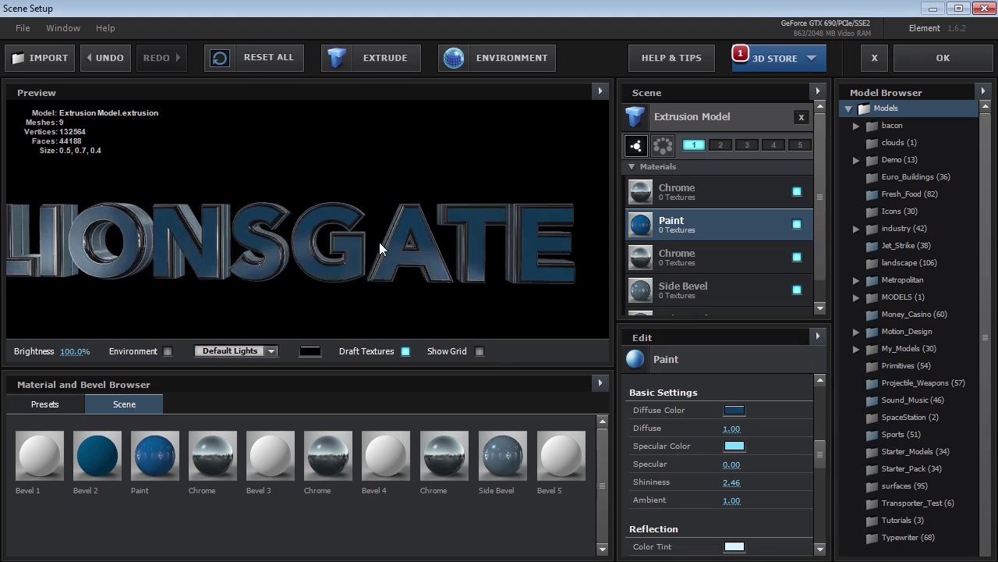
{"action": "left_click", "coordinate": [943, 58]}
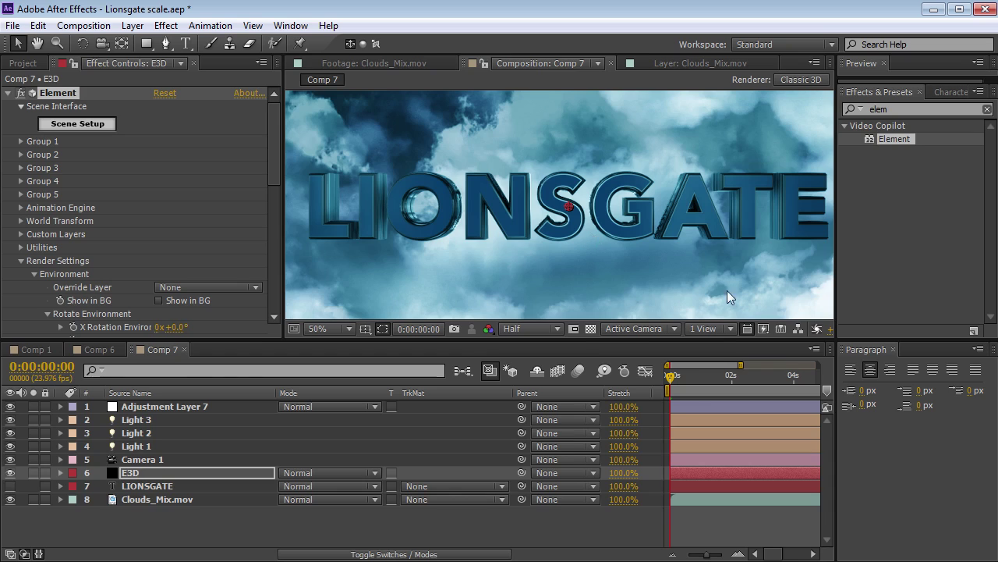
Raise Reflect to 2.73 in the Element effect's Multi-Pass Mixer on the E3D layer.
{"action": "key", "text": "grave"}
{"action": "key", "text": "grave"}
{"action": "left_click_drag", "start_coordinate": [269, 165], "coordinate": [111, 302]}
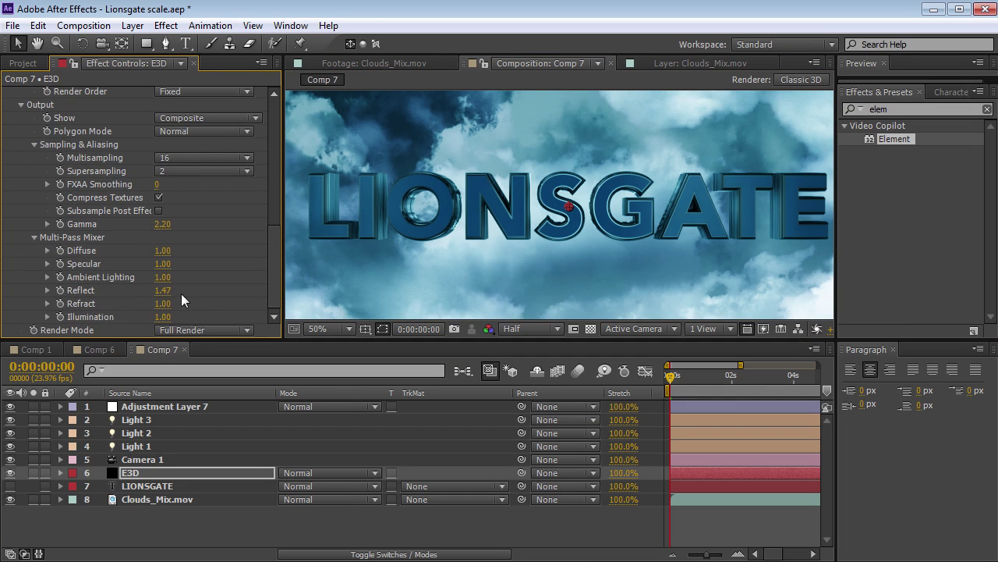
{"action": "left_click_drag", "start_coordinate": [213, 283], "coordinate": [266, 290]}
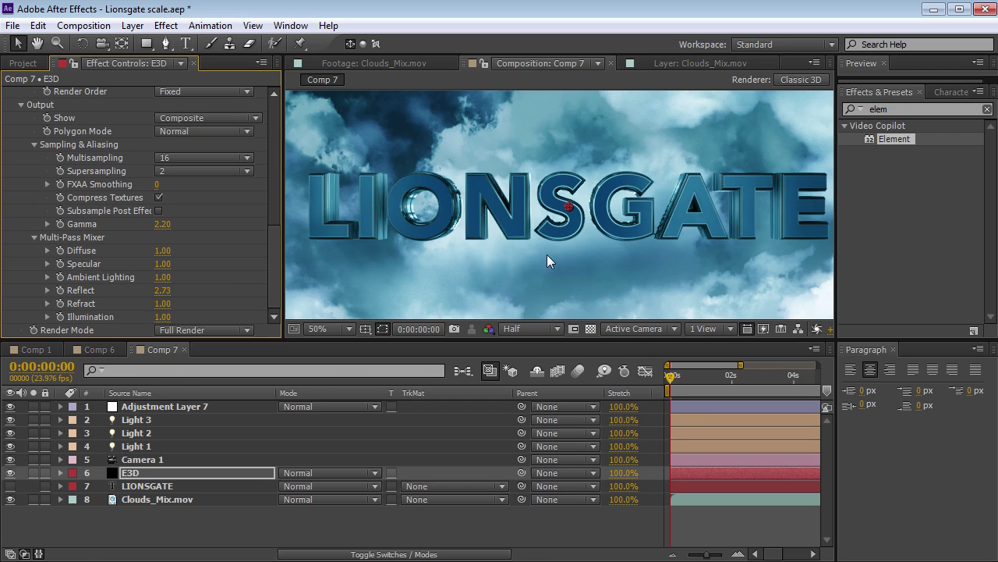
Enlarge the composition view and move the light at the frame's upper edge out beyond its upper-left corner.
{"action": "key", "text": "grave"}
{"action": "key", "text": "grave"}
{"action": "key", "text": "grave"}
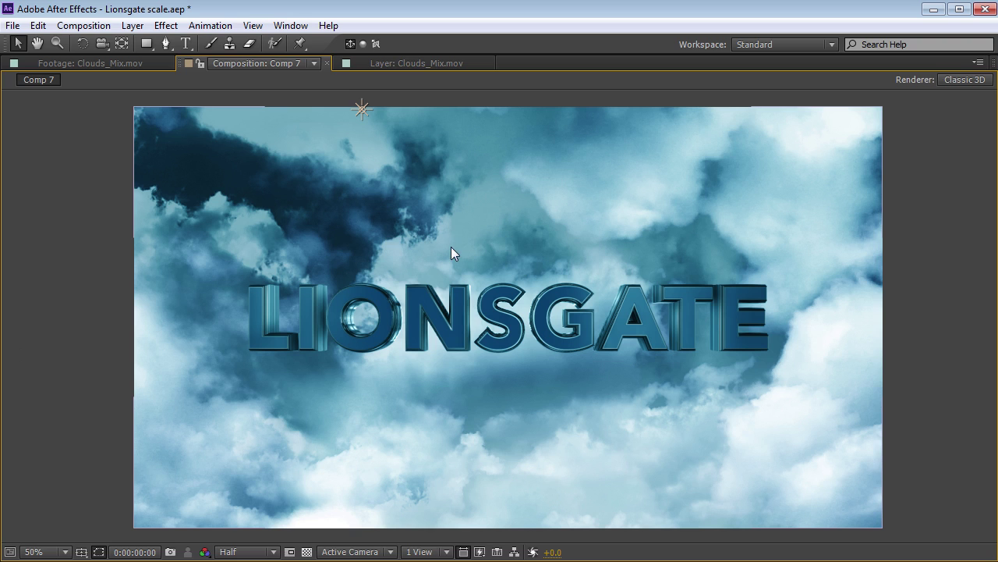
{"action": "left_click_drag", "start_coordinate": [363, 113], "coordinate": [85, 100]}
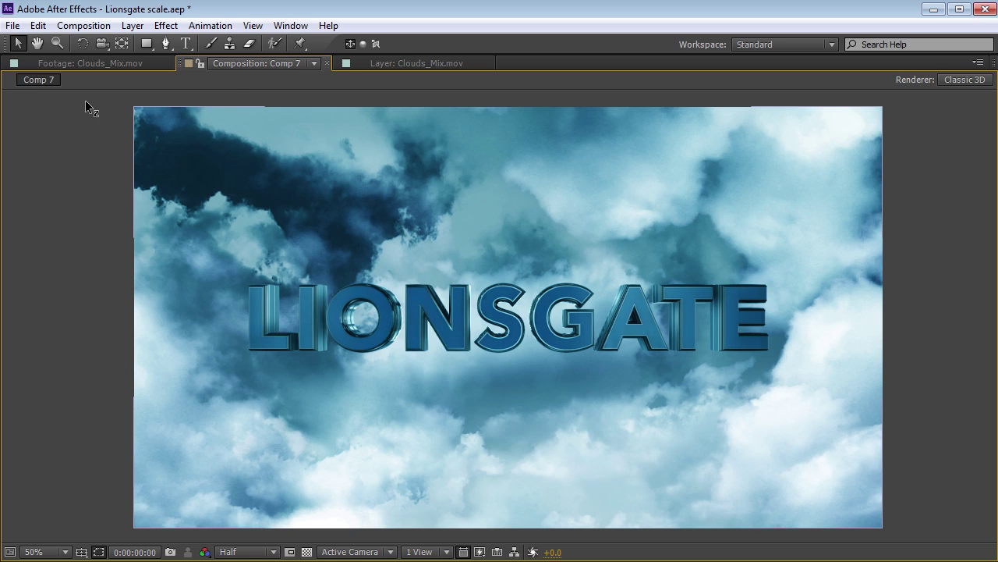
{"action": "key", "text": "grave"}
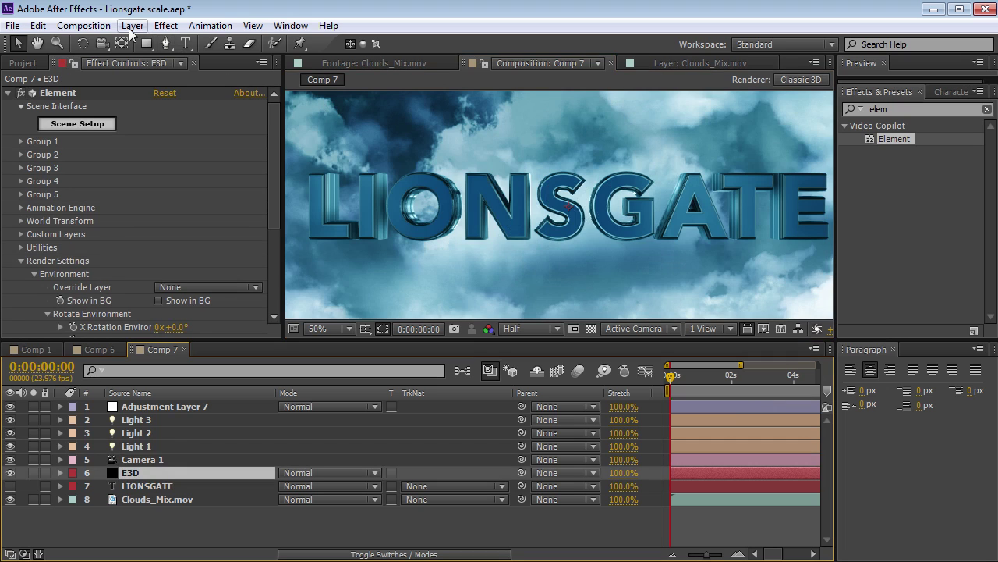
Add Curves after Element on the E3D layer and pull down the RGB shadows and midtones to darken the title.
{"action": "left_click", "coordinate": [10, 93]}
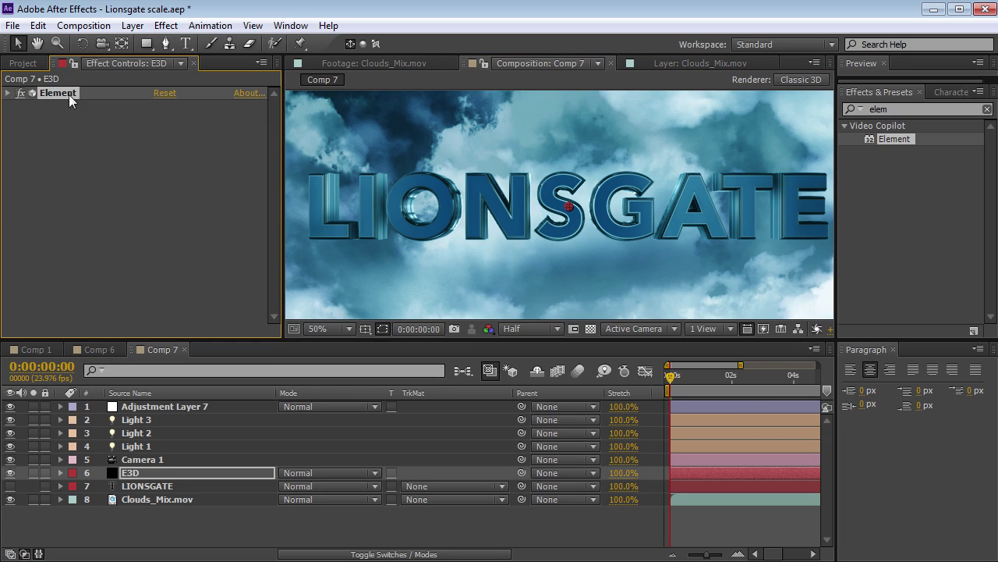
{"action": "left_click", "coordinate": [165, 26]}
{"action": "mouse_move", "coordinate": [205, 170]}
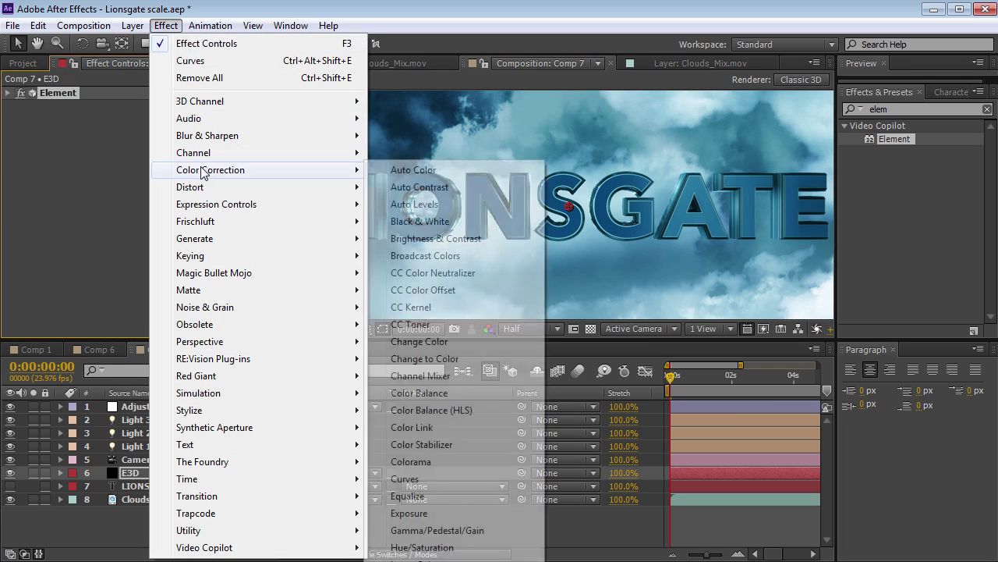
{"action": "left_click", "coordinate": [405, 479]}
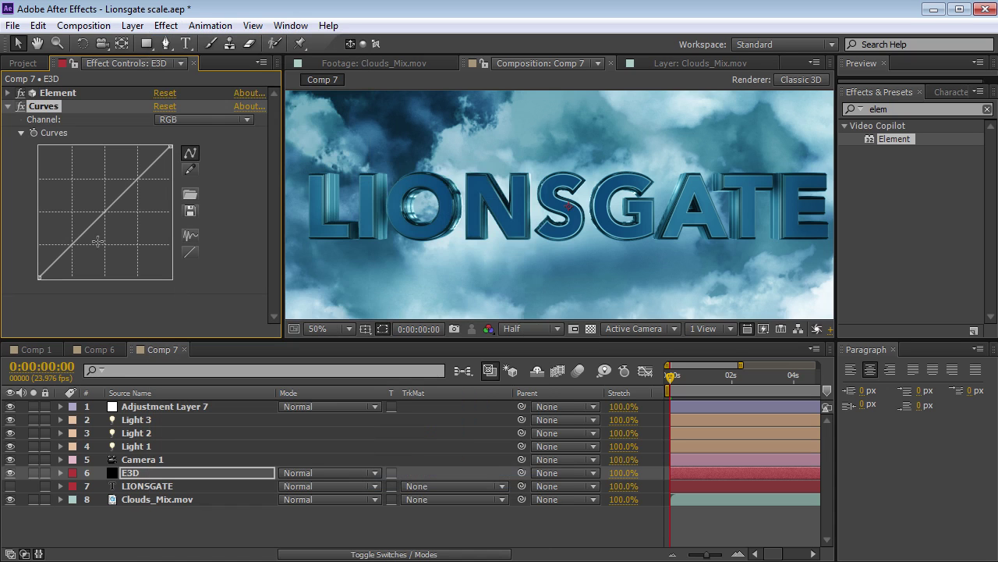
{"action": "left_click_drag", "start_coordinate": [84, 238], "coordinate": [106, 246]}
{"action": "left_click", "coordinate": [64, 269]}
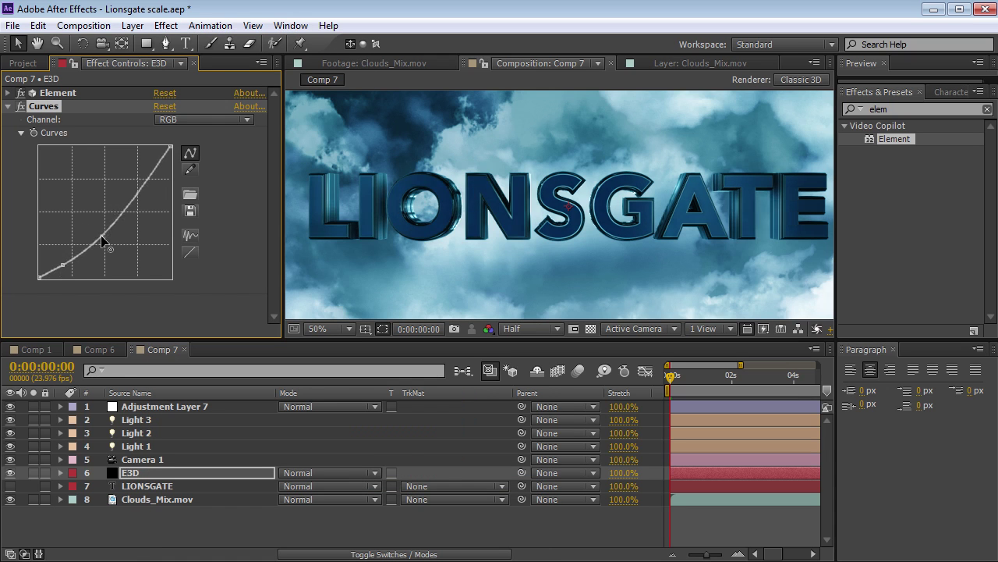
{"action": "scroll", "coordinate": [556, 224], "scroll_direction": "down", "scroll_amount": 2}
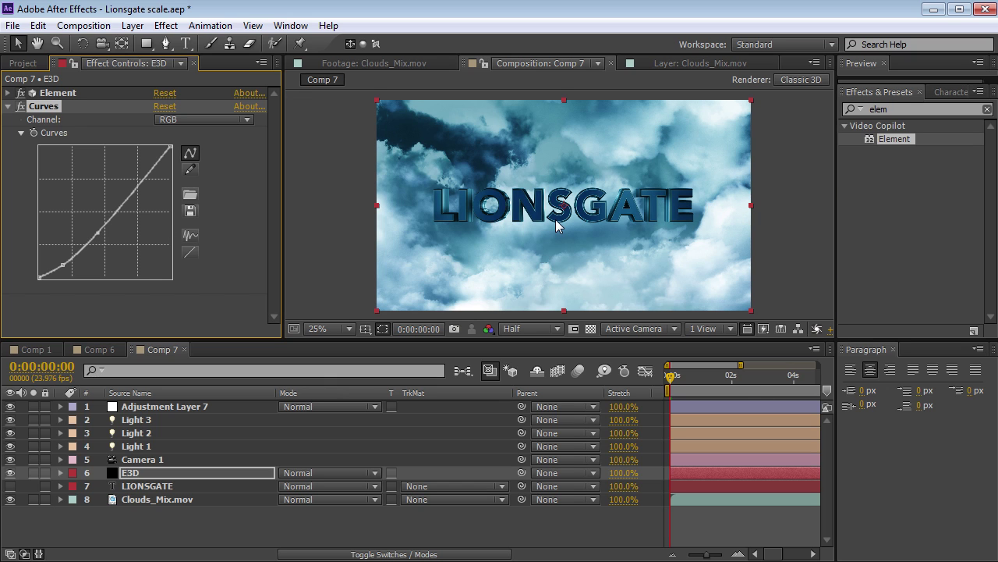
Create a black 1920 × 1080 solid layer named Optical Flares in Comp 7.
{"action": "left_click", "coordinate": [133, 25]}
{"action": "mouse_move", "coordinate": [148, 42]}
{"action": "left_click", "coordinate": [427, 62]}
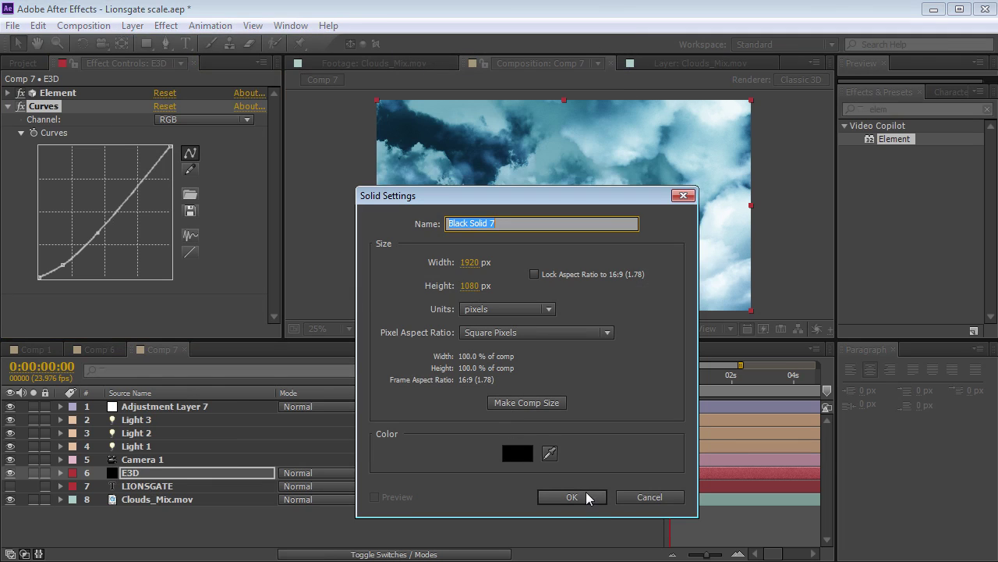
{"action": "type", "text": "Optical"}
{"action": "left_click", "coordinate": [587, 494]}
Find the Optical Flares effect and apply it to the new Optical Flares solid.
{"action": "left_click", "coordinate": [912, 109]}
{"action": "type", "text": "optical"}
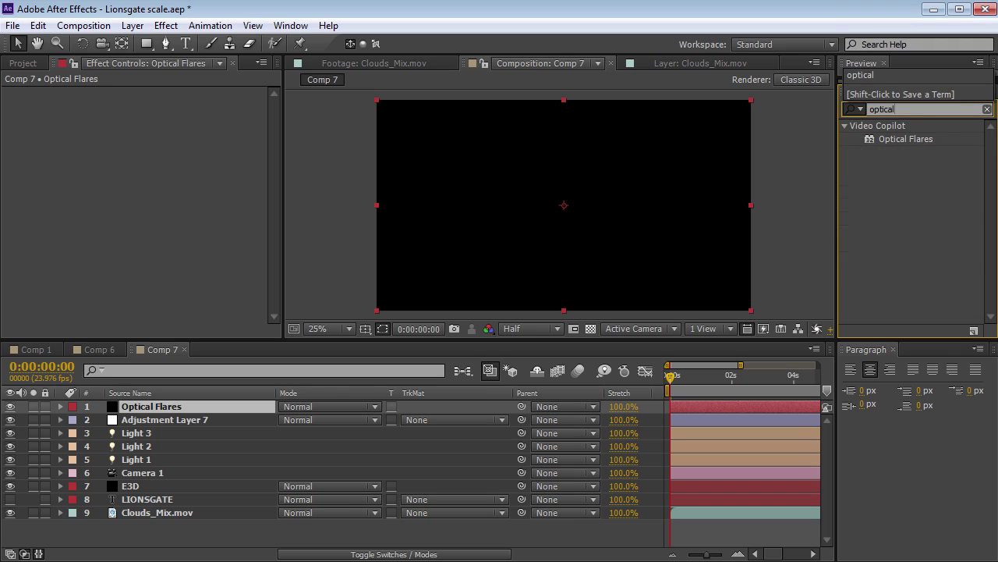
{"action": "left_click", "coordinate": [894, 140]}
{"action": "left_click_drag", "start_coordinate": [896, 147], "coordinate": [134, 409]}
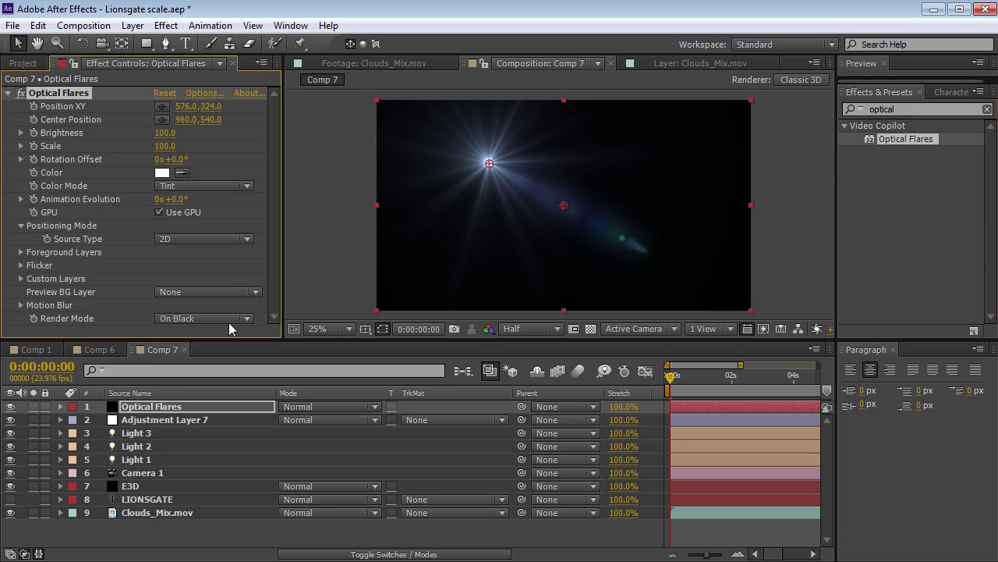
Set the Optical Flares layer's blending mode to Screen and place the layer directly above Clouds_Mix.mov.
{"action": "left_click", "coordinate": [297, 409]}
{"action": "left_click", "coordinate": [364, 192]}
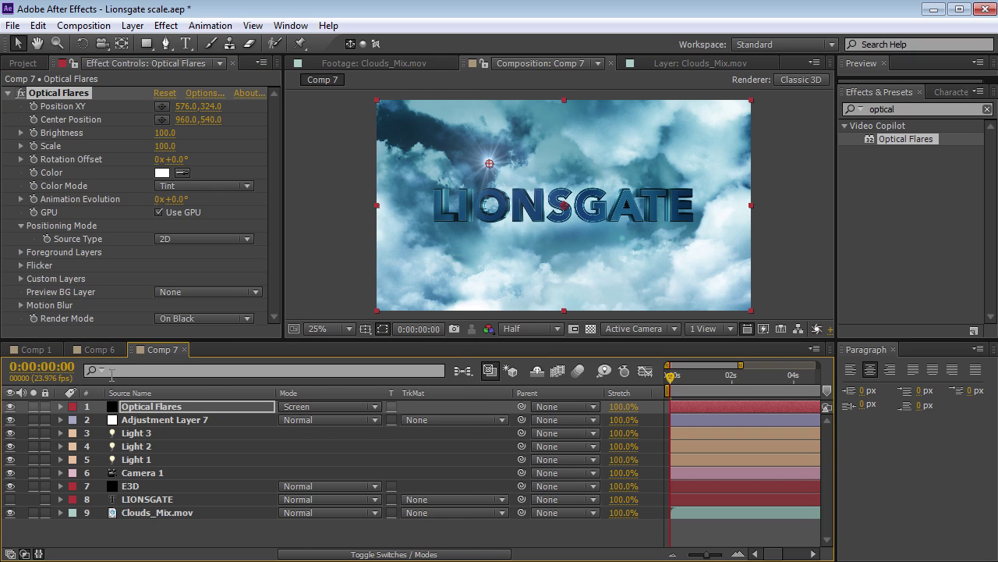
{"action": "left_click", "coordinate": [148, 409]}
{"action": "left_click_drag", "start_coordinate": [147, 452], "coordinate": [141, 507]}
Move the flare behind the title's centre at 992, 540 and set its Brightness to 420.
{"action": "left_click", "coordinate": [60, 95]}
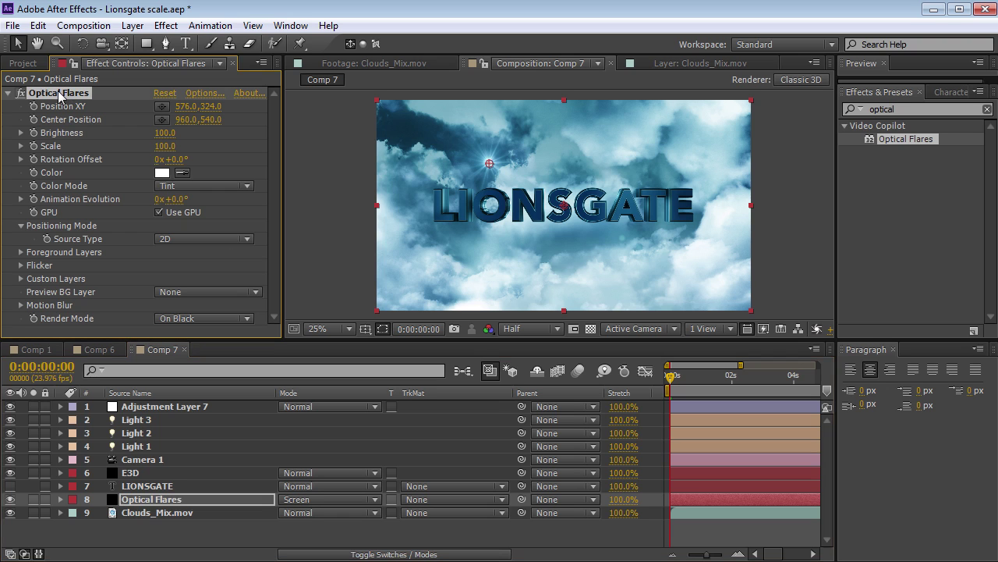
{"action": "left_click_drag", "start_coordinate": [490, 162], "coordinate": [582, 207]}
{"action": "scroll", "coordinate": [573, 209], "scroll_direction": "up", "scroll_amount": 2}
{"action": "scroll", "coordinate": [583, 215], "scroll_direction": "down", "scroll_amount": 2}
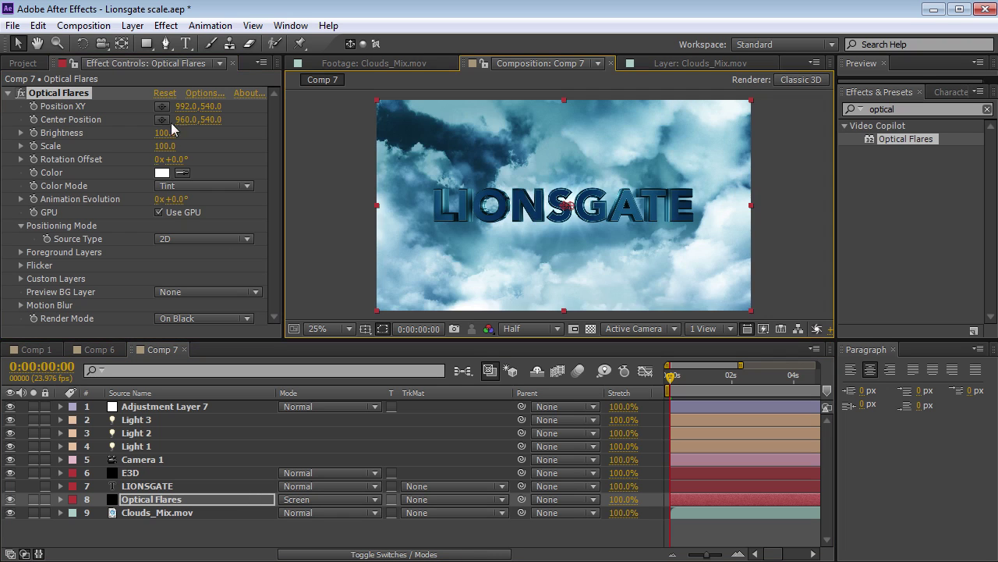
{"action": "left_click_drag", "start_coordinate": [166, 133], "coordinate": [189, 131]}
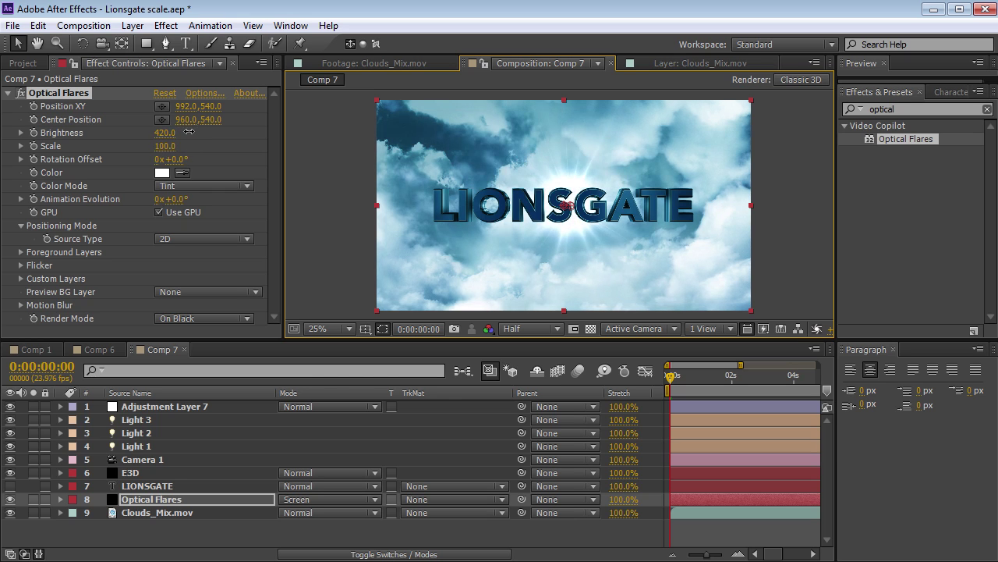
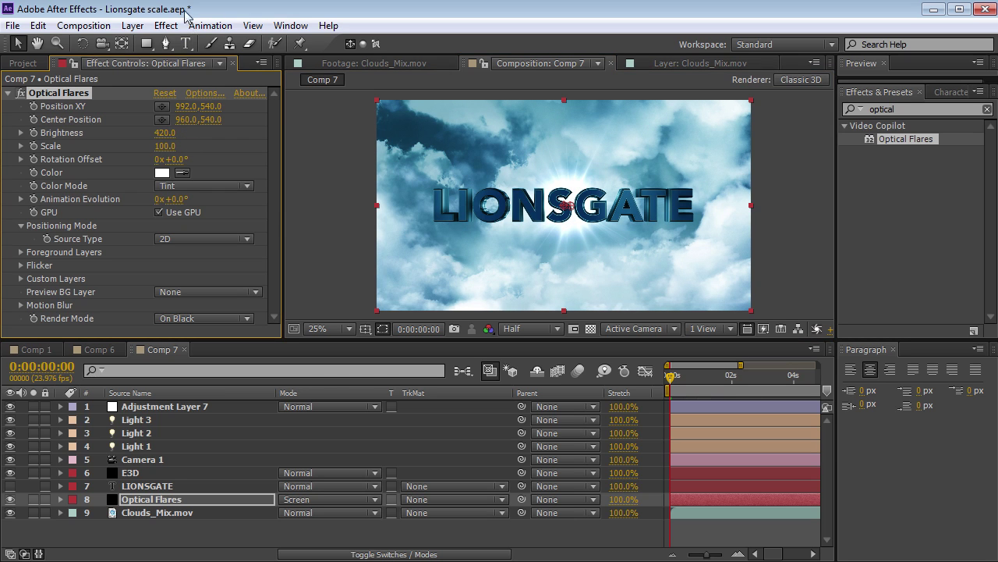
Load the Missile Strike preset from Natural Flares in the Optical Flares Options and preview the flare.
{"action": "left_click", "coordinate": [201, 94]}
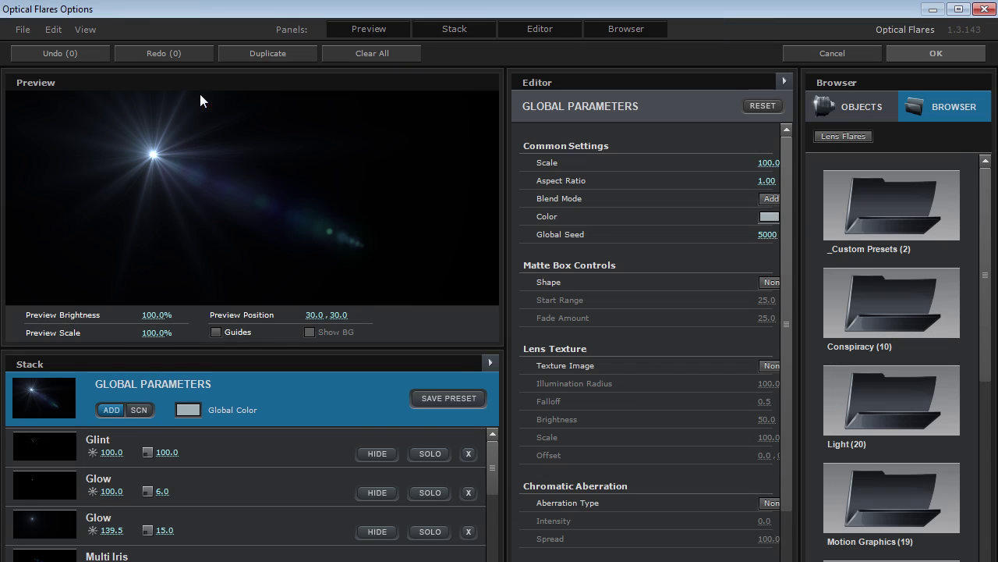
{"action": "scroll", "coordinate": [873, 418], "scroll_direction": "down", "scroll_amount": 5}
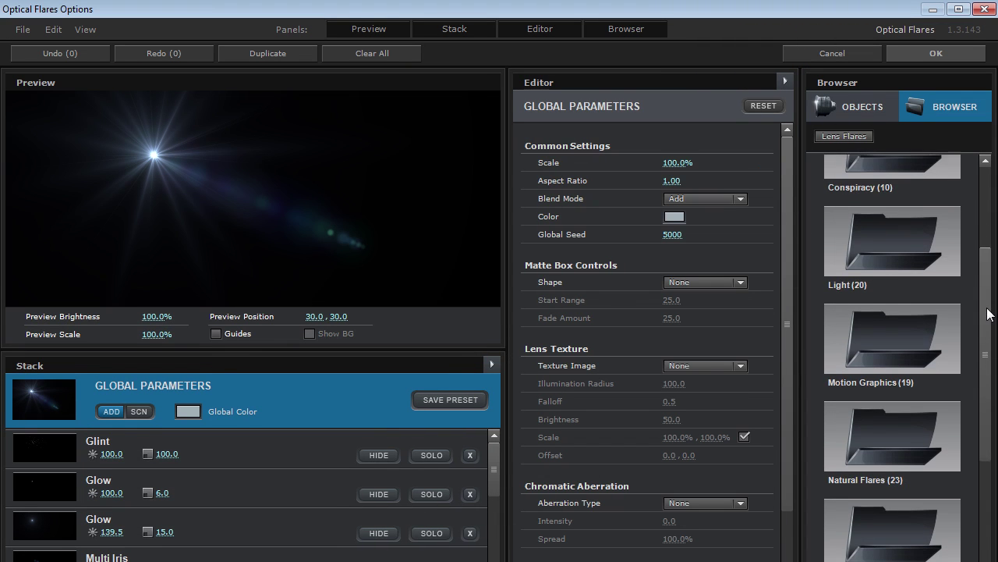
{"action": "double_click", "coordinate": [874, 418]}
{"action": "left_click_drag", "start_coordinate": [989, 262], "coordinate": [996, 440]}
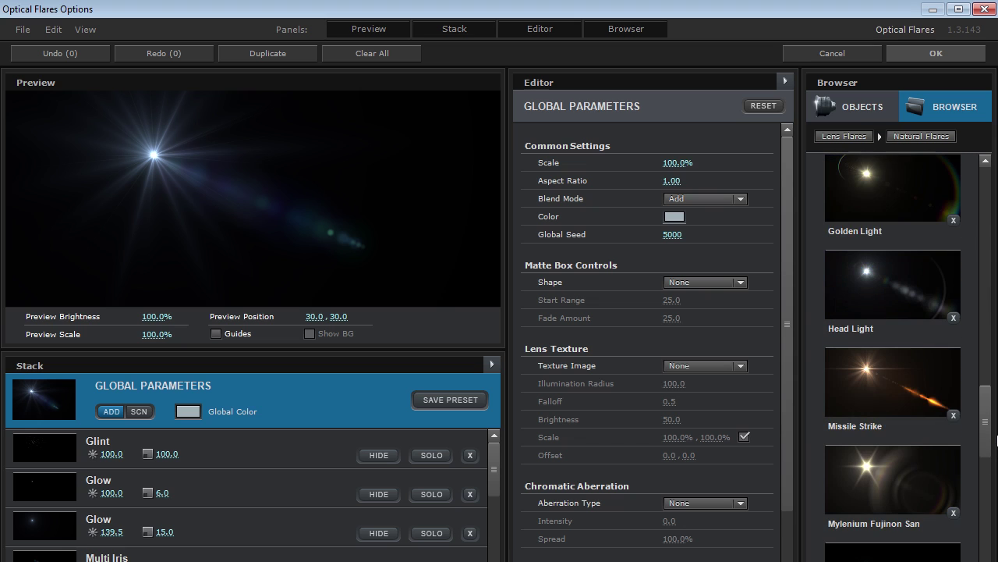
{"action": "left_click", "coordinate": [878, 378]}
{"action": "left_click_drag", "start_coordinate": [101, 156], "coordinate": [169, 169]}
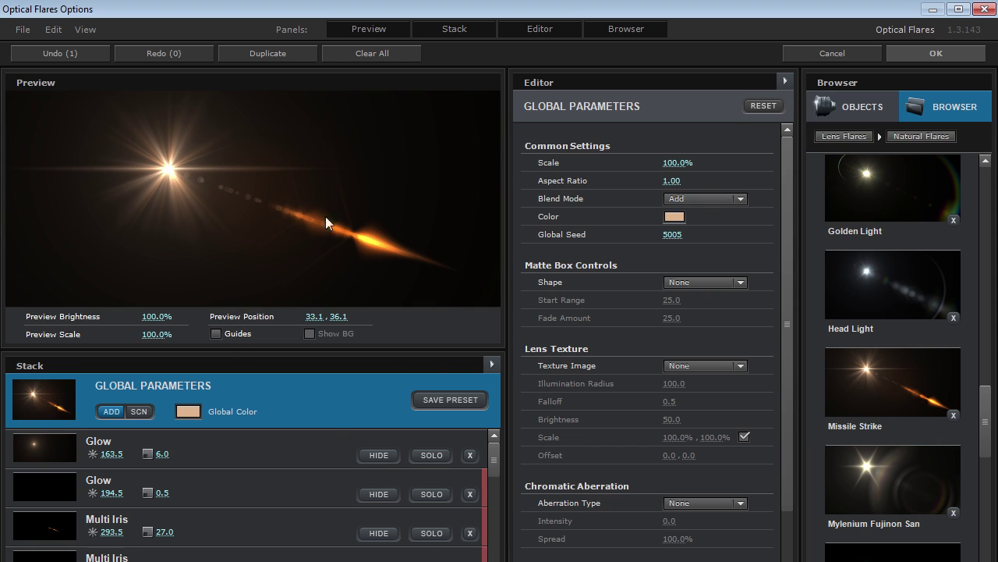
Hide the orange trailing iris elements in the Missile Strike stack, previewing the flare near the frame's centre.
{"action": "left_click", "coordinate": [378, 533]}
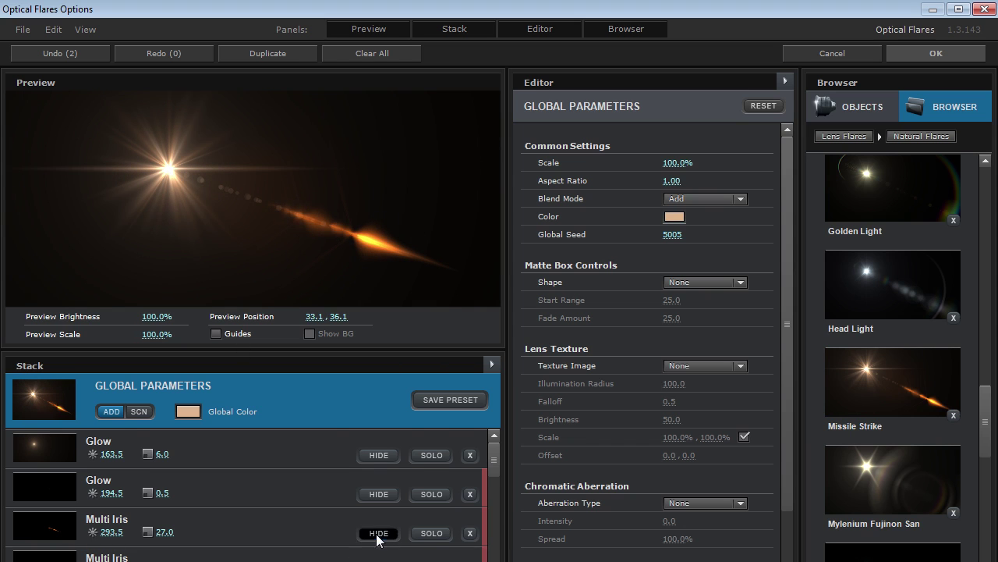
{"action": "scroll", "coordinate": [373, 525], "scroll_direction": "down", "scroll_amount": 1}
{"action": "left_click", "coordinate": [380, 503]}
{"action": "left_click", "coordinate": [379, 540]}
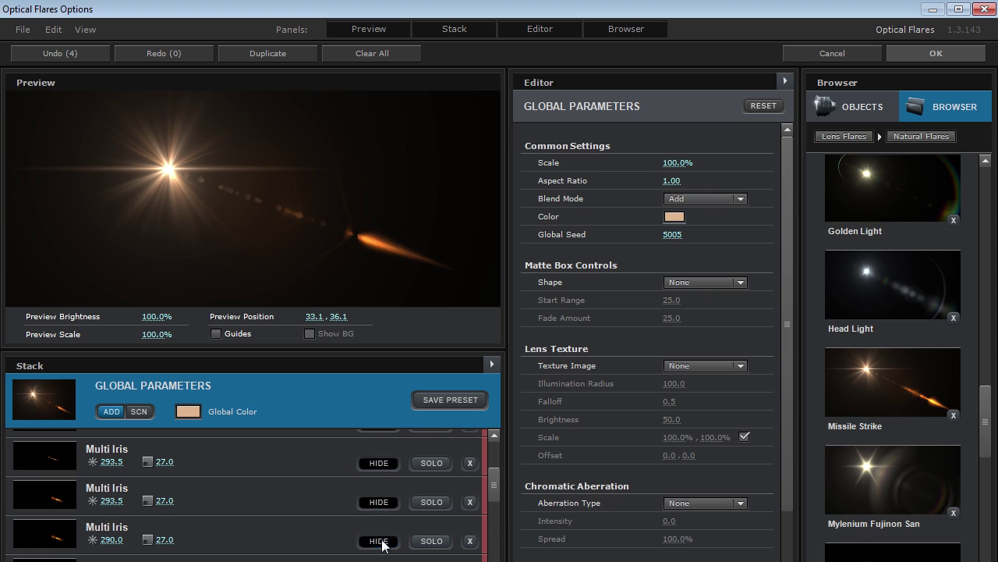
{"action": "scroll", "coordinate": [380, 538], "scroll_direction": "down", "scroll_amount": 1}
{"action": "left_click", "coordinate": [378, 471]}
{"action": "left_click", "coordinate": [378, 509]}
{"action": "left_click", "coordinate": [379, 549]}
{"action": "scroll", "coordinate": [322, 515], "scroll_direction": "down", "scroll_amount": 1}
{"action": "left_click", "coordinate": [366, 473]}
{"action": "left_click_drag", "start_coordinate": [195, 190], "coordinate": [272, 186]}
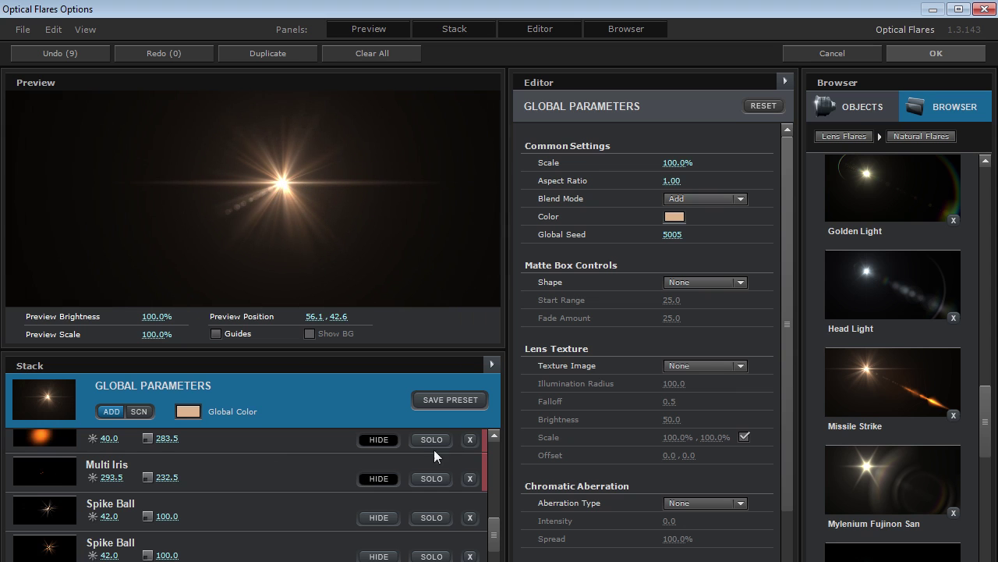
{"action": "scroll", "coordinate": [493, 522], "scroll_direction": "down", "scroll_amount": 1}
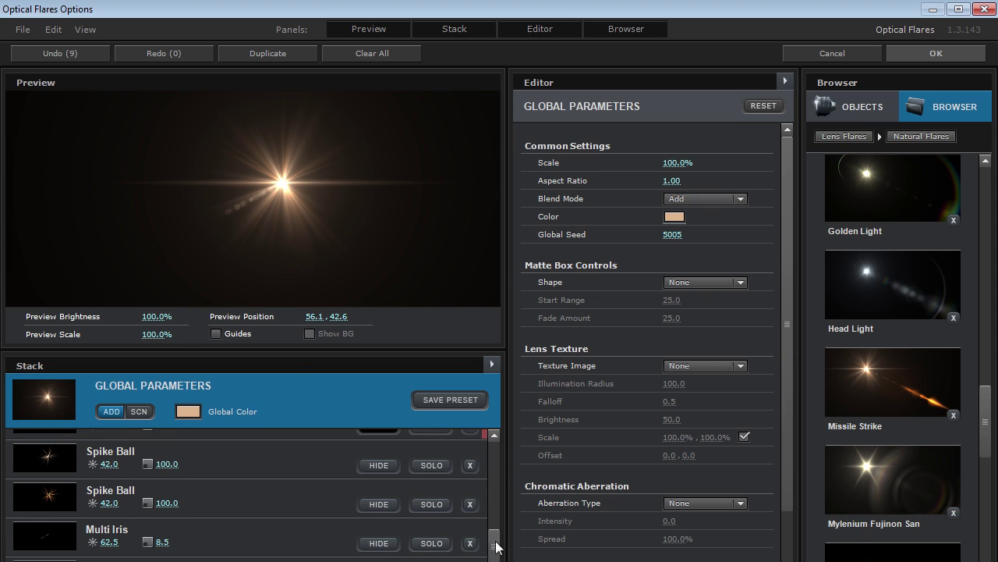
{"action": "scroll", "coordinate": [494, 546], "scroll_direction": "down", "scroll_amount": 1}
{"action": "left_click_drag", "start_coordinate": [282, 184], "coordinate": [251, 204]}
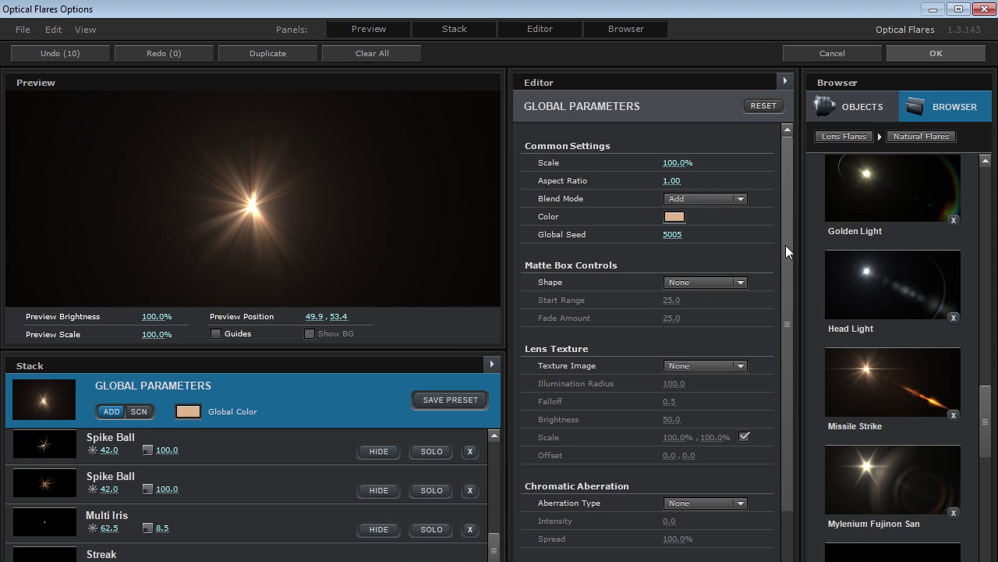
Set the flare's global Aspect Ratio to 2.00 and accept the Optical Flares Options.
{"action": "left_click", "coordinate": [670, 180]}
{"action": "type", "text": "2"}
{"action": "key", "text": "Return"}
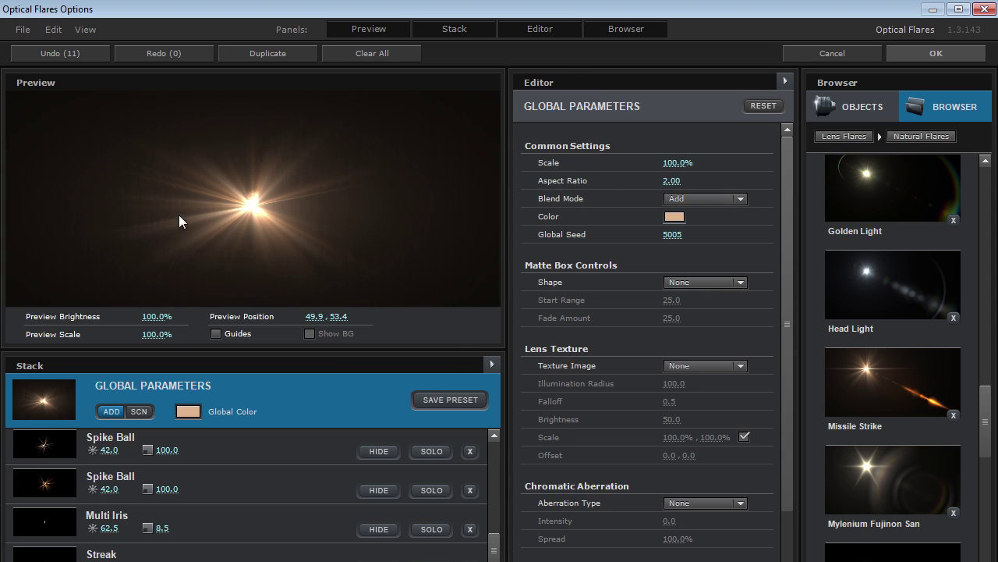
{"action": "left_click_drag", "start_coordinate": [253, 209], "coordinate": [256, 192]}
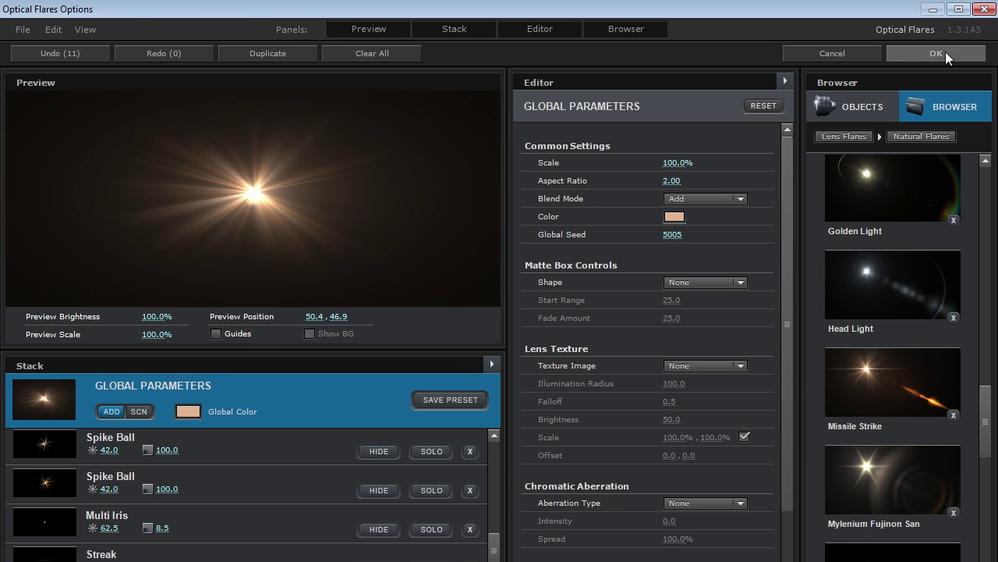
{"action": "left_click", "coordinate": [936, 53]}
Tint the Optical Flares effect with the muted teal color 599BAE.
{"action": "left_click", "coordinate": [163, 173]}
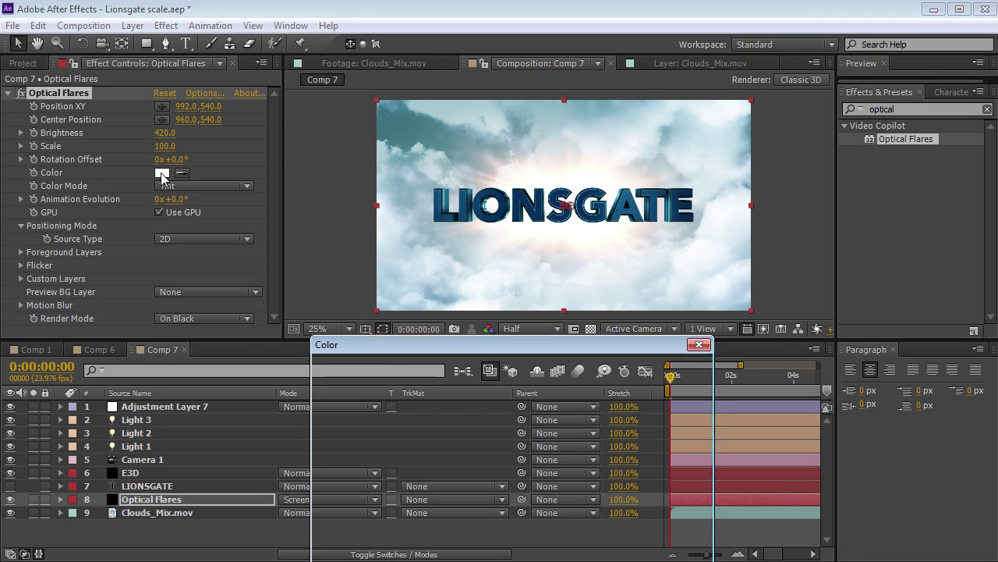
{"action": "left_click", "coordinate": [417, 405]}
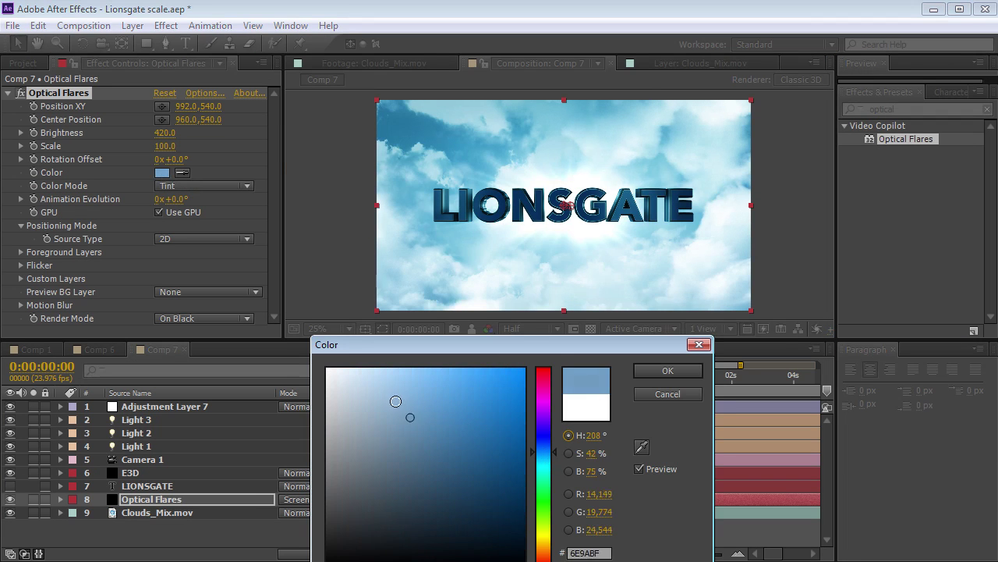
{"action": "left_click", "coordinate": [390, 416]}
{"action": "left_click", "coordinate": [398, 435]}
{"action": "left_click_drag", "start_coordinate": [544, 453], "coordinate": [544, 459]}
{"action": "left_click", "coordinate": [441, 434]}
{"action": "left_click_drag", "start_coordinate": [440, 434], "coordinate": [423, 430]}
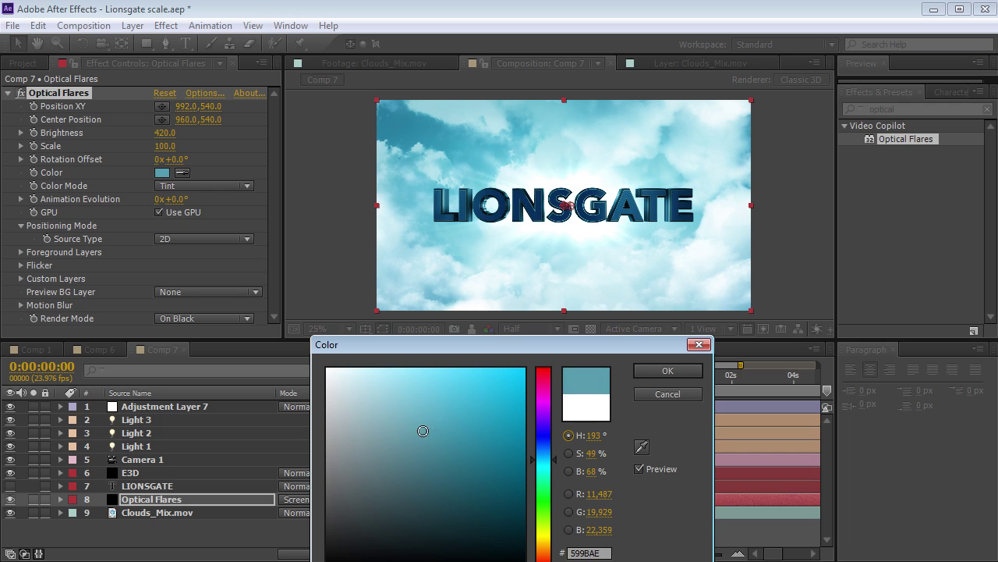
{"action": "left_click", "coordinate": [668, 371]}
Add Curves to the Clouds_Mix.mov layer and pull down the RGB midtones to darken the clouds.
{"action": "key", "text": "ctrl+Down"}
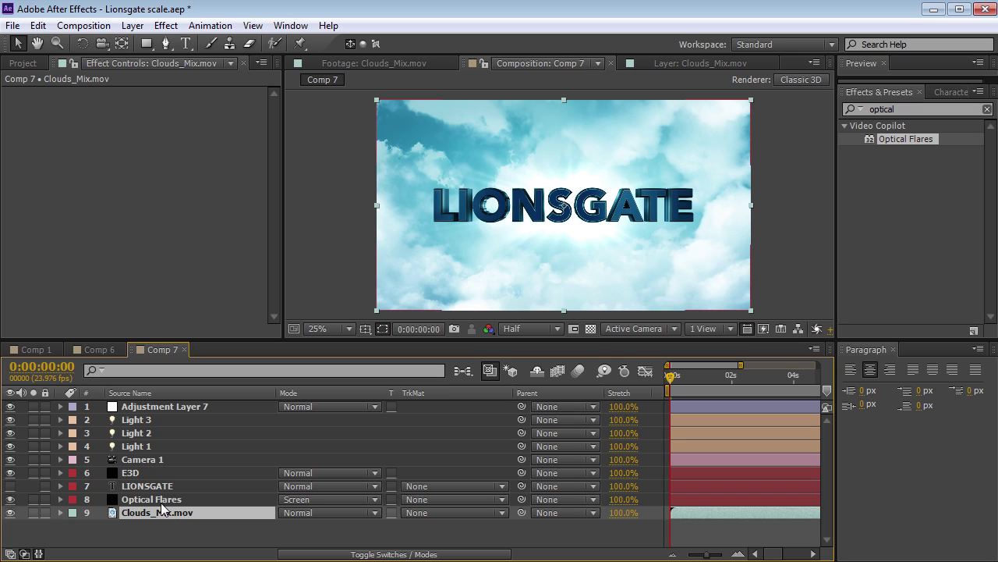
{"action": "left_click", "coordinate": [9, 500]}
{"action": "left_click", "coordinate": [9, 500]}
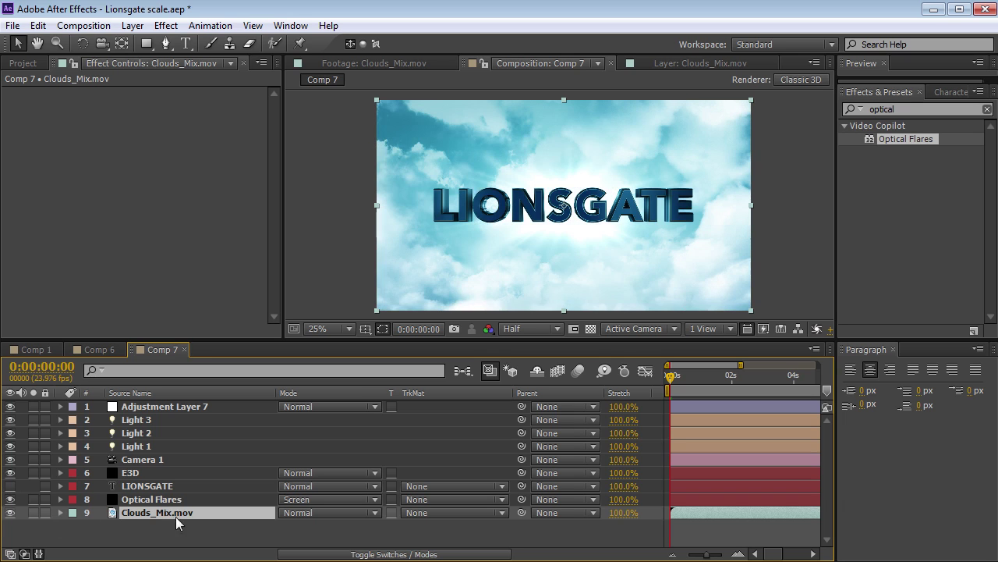
{"action": "left_click", "coordinate": [166, 26]}
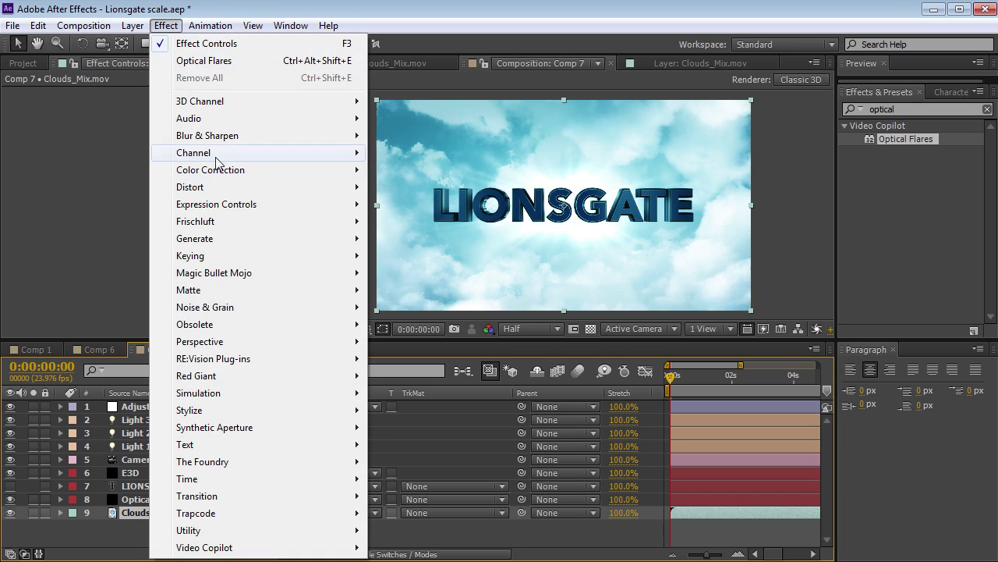
{"action": "mouse_move", "coordinate": [263, 173]}
{"action": "left_click", "coordinate": [404, 478]}
{"action": "mouse_move", "coordinate": [85, 219]}
{"action": "left_mouse_down"}
{"action": "mouse_move", "coordinate": [111, 232]}
{"action": "mouse_move", "coordinate": [100, 223]}
{"action": "left_mouse_up"}
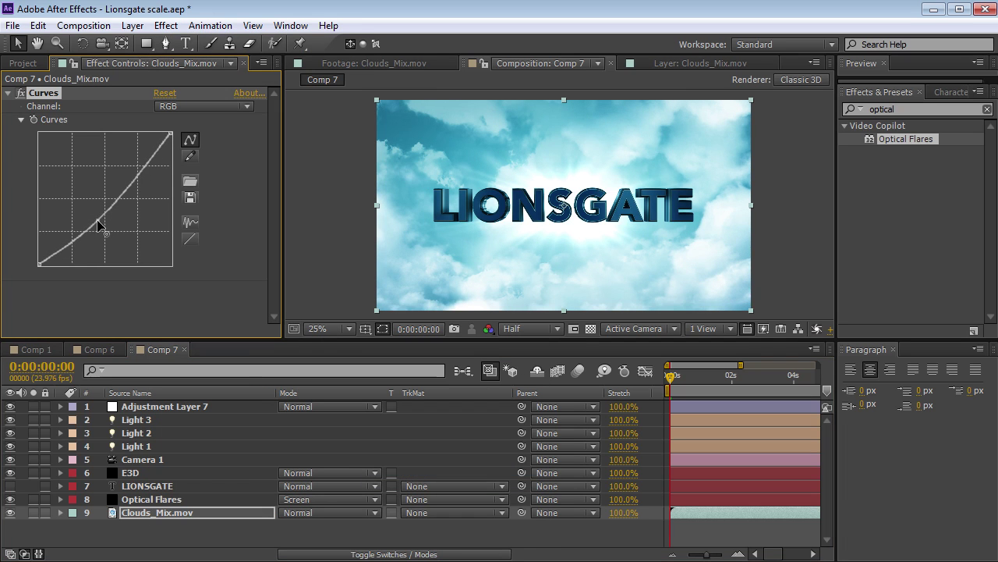
Reduce the Optical Flares effect's Brightness to 190 and inspect the title enlarged.
{"action": "left_click", "coordinate": [147, 499]}
{"action": "left_click_drag", "start_coordinate": [164, 133], "coordinate": [148, 135]}
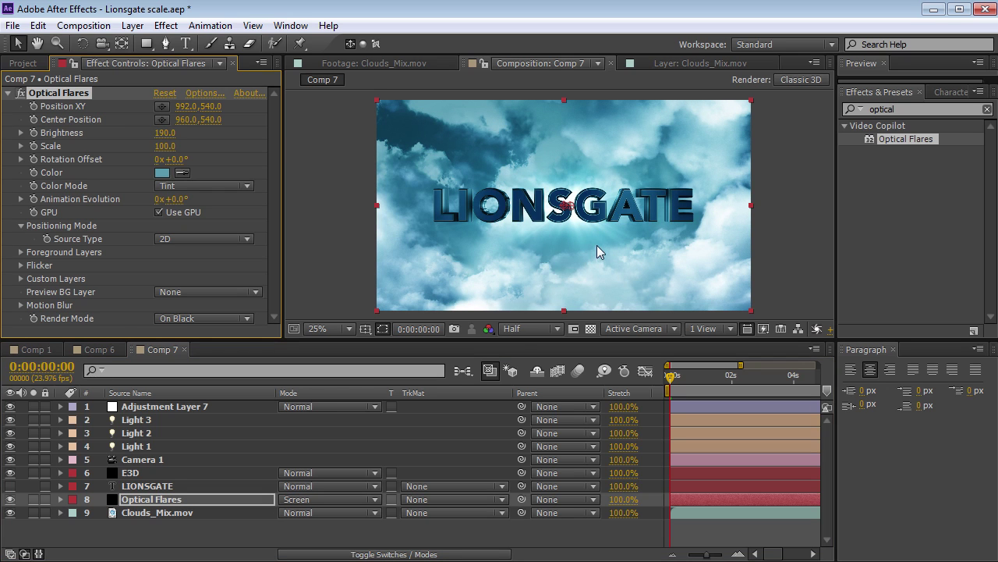
{"action": "key", "text": "period"}
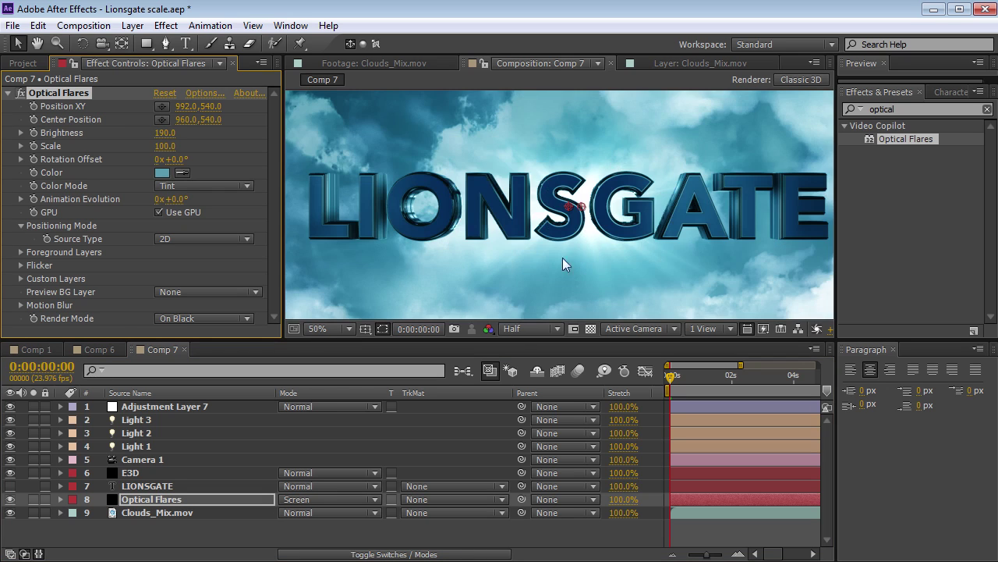
Duplicate the Optical Flares layer and add Fast Blur to the copy with Blurriness 110 and Repeat Edge Pixels enabled.
{"action": "left_click", "coordinate": [129, 502]}
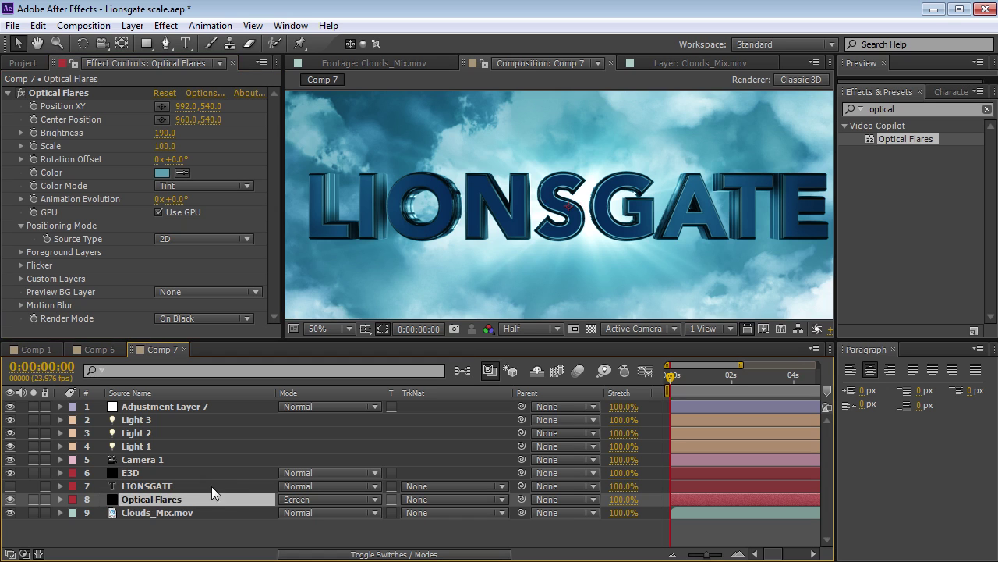
{"action": "key", "text": "ctrl+d"}
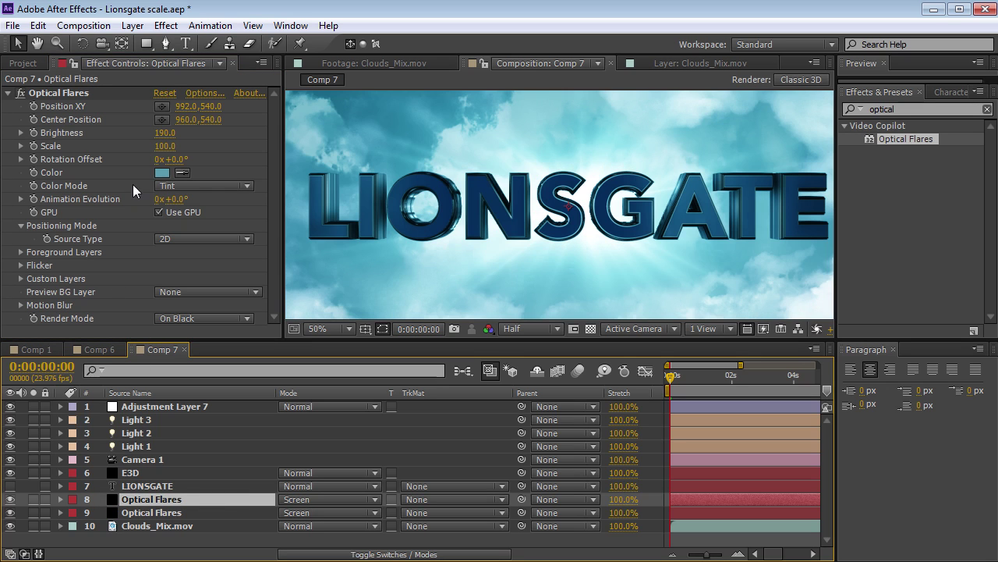
{"action": "left_click", "coordinate": [166, 26]}
{"action": "mouse_move", "coordinate": [234, 133]}
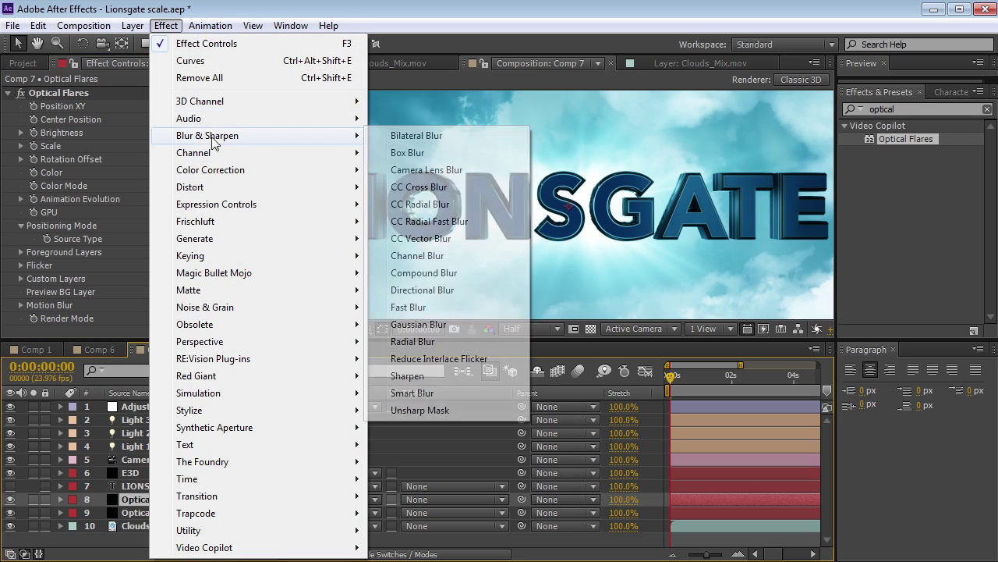
{"action": "left_click", "coordinate": [398, 316]}
{"action": "left_click_drag", "start_coordinate": [170, 302], "coordinate": [179, 303]}
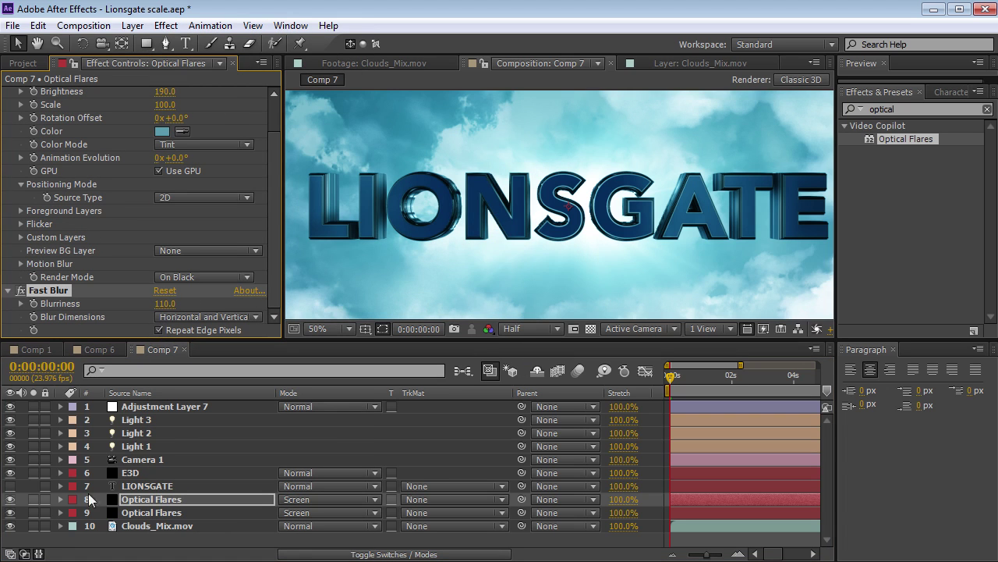
Solo both Optical Flares layers and reduce the lower, unblurred flare's Scale to 60.
{"action": "left_click", "coordinate": [33, 499]}
{"action": "left_click", "coordinate": [33, 512]}
{"action": "scroll", "coordinate": [694, 192], "scroll_direction": "down", "scroll_amount": 2}
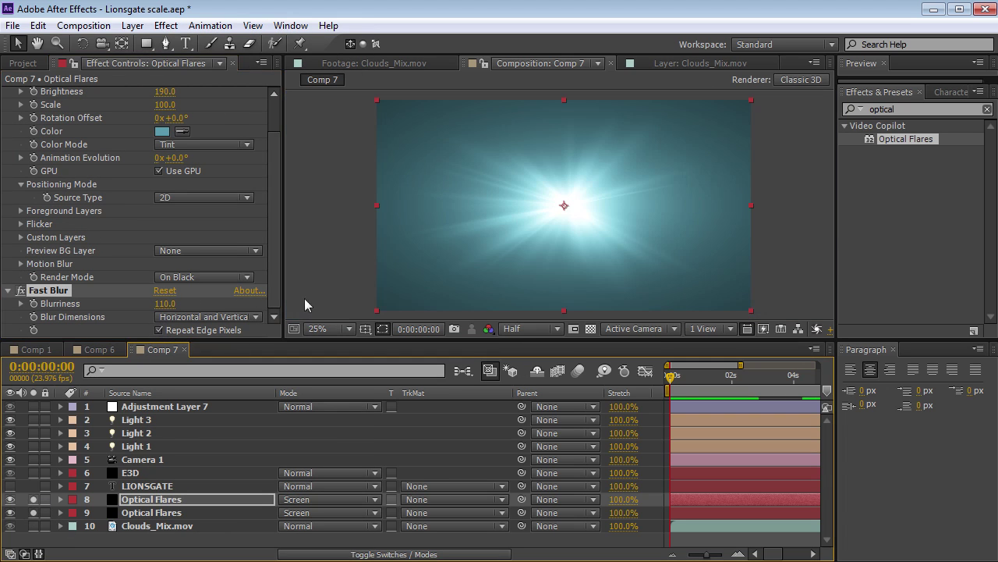
{"action": "left_click", "coordinate": [139, 518]}
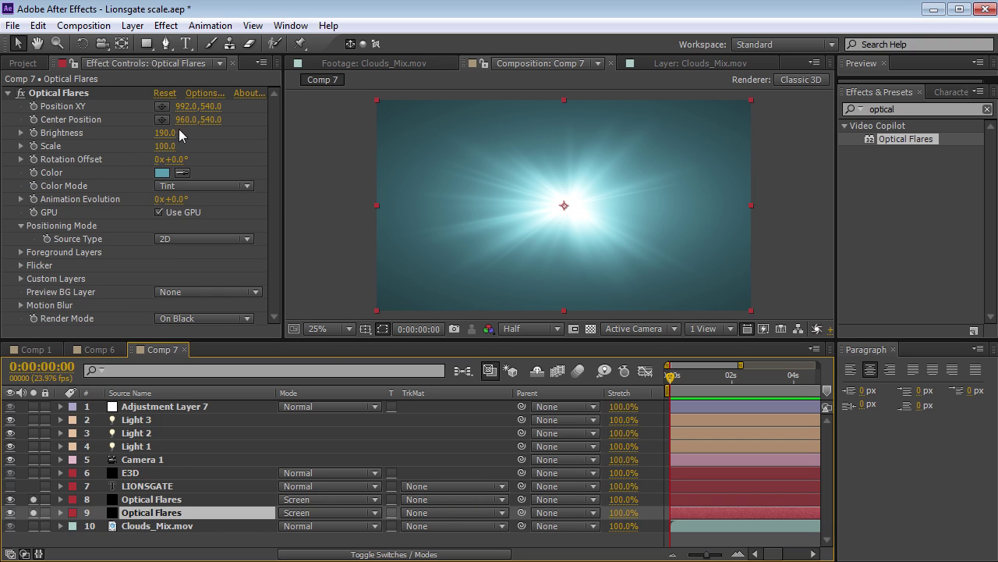
{"action": "left_click_drag", "start_coordinate": [168, 148], "coordinate": [136, 147]}
{"action": "left_click", "coordinate": [33, 499]}
{"action": "left_click", "coordinate": [32, 500]}
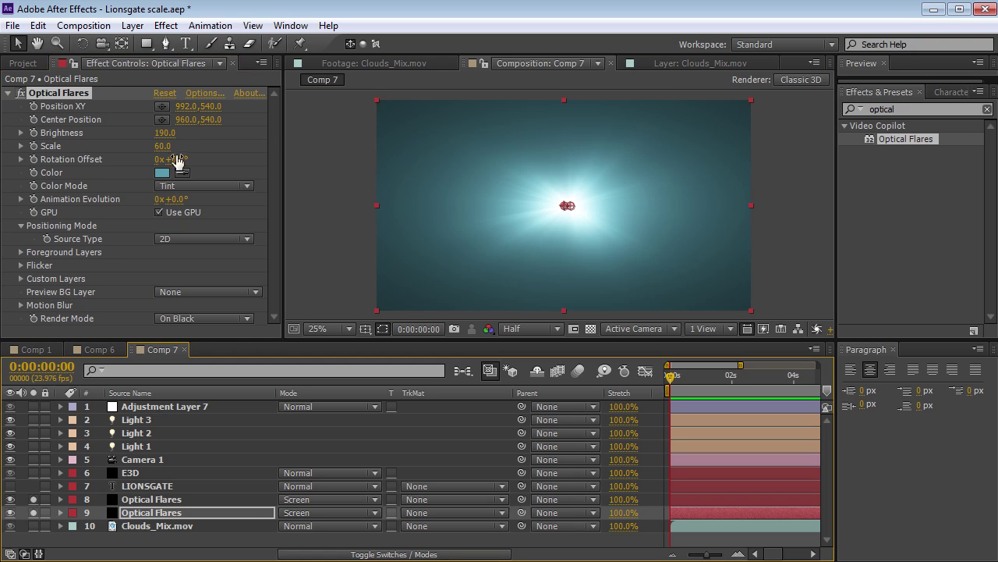
Lower the blurred Optical Flares layer's Brightness, then add Curves to it and pull down the RGB shadows and midtones.
{"action": "key", "text": "ctrl+Up"}
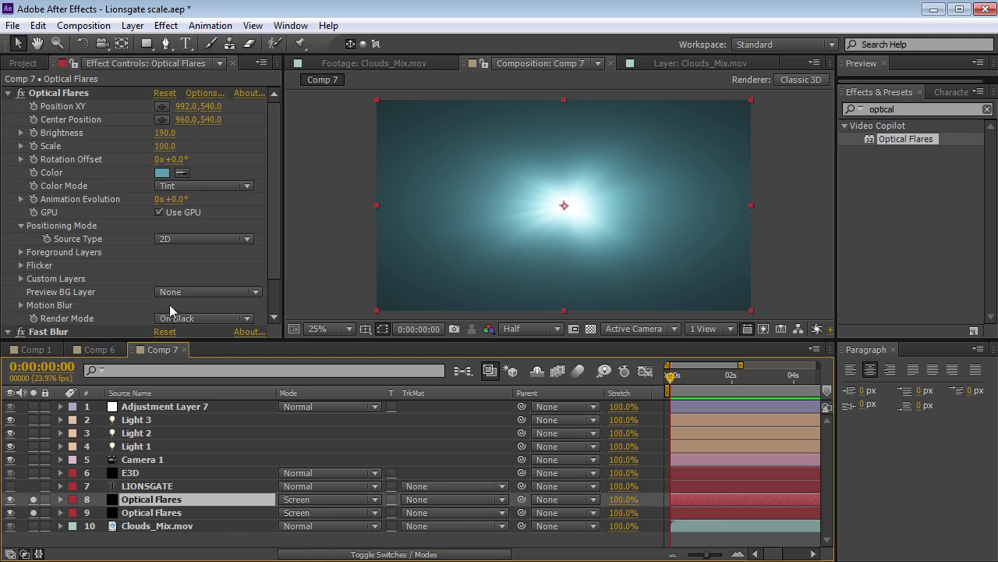
{"action": "left_click_drag", "start_coordinate": [166, 134], "coordinate": [104, 134]}
{"action": "left_click", "coordinate": [166, 26]}
{"action": "mouse_move", "coordinate": [226, 167]}
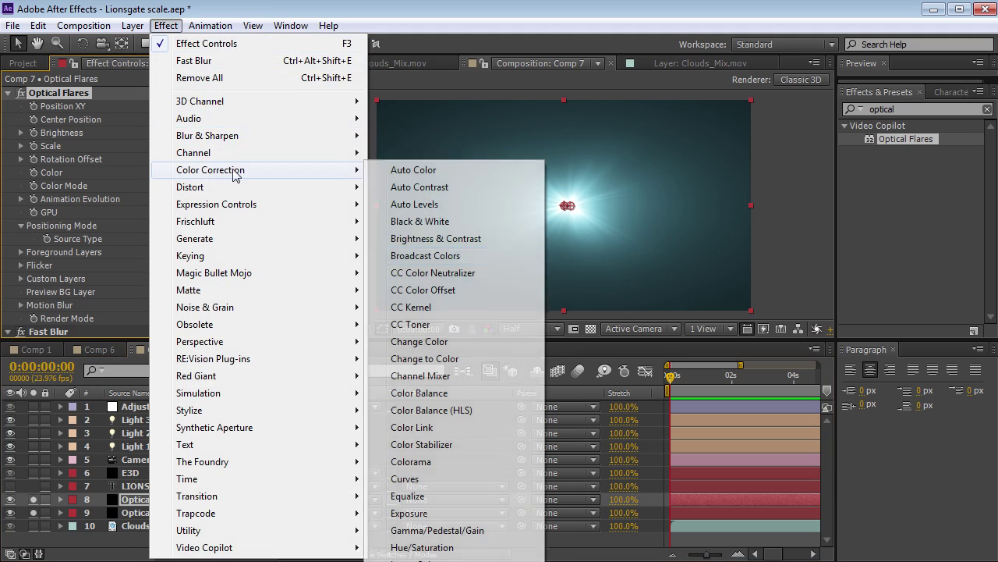
{"action": "left_click", "coordinate": [409, 479]}
{"action": "left_click_drag", "start_coordinate": [86, 275], "coordinate": [88, 300]}
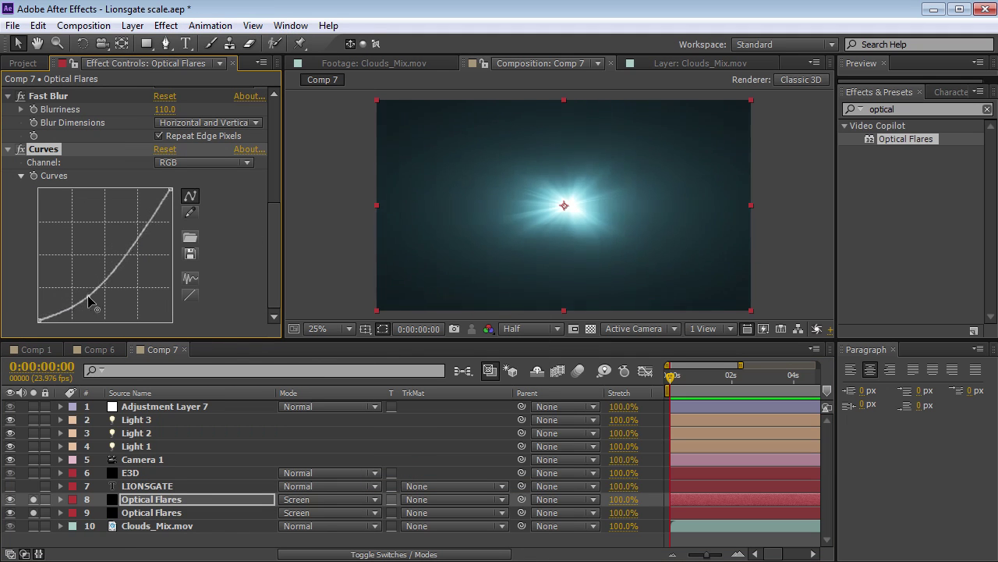
{"action": "left_click_drag", "start_coordinate": [111, 259], "coordinate": [112, 255]}
{"action": "left_click_drag", "start_coordinate": [88, 301], "coordinate": [127, 337]}
{"action": "left_click_drag", "start_coordinate": [74, 290], "coordinate": [84, 303]}
Unsolo both Optical Flares layers and set the blurred flare's Brightness to 290.
{"action": "left_click", "coordinate": [33, 499]}
{"action": "left_click", "coordinate": [32, 512]}
{"action": "scroll", "coordinate": [163, 128], "scroll_direction": "up", "scroll_amount": 5}
{"action": "left_click_drag", "start_coordinate": [164, 128], "coordinate": [178, 120]}
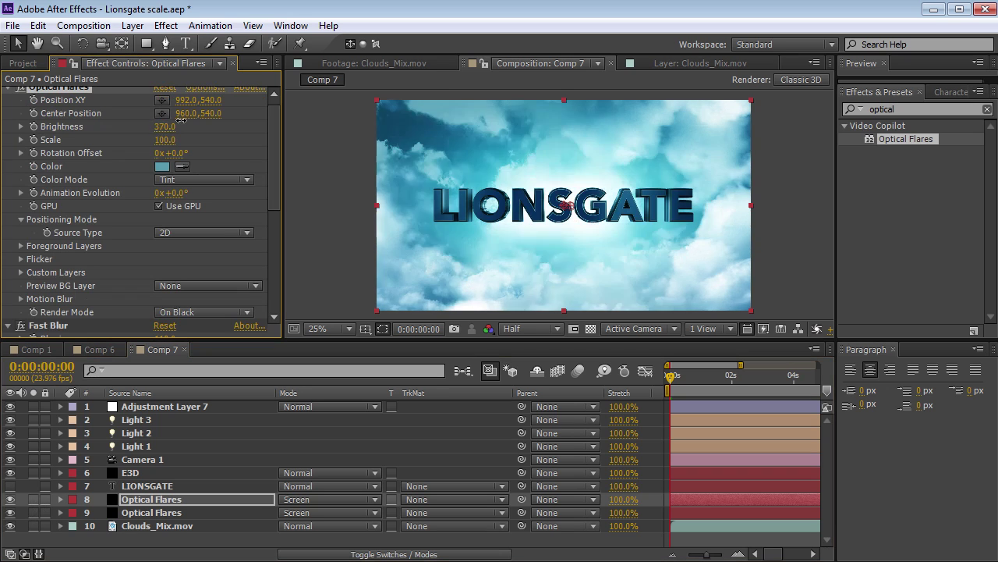
{"action": "key", "text": "period"}
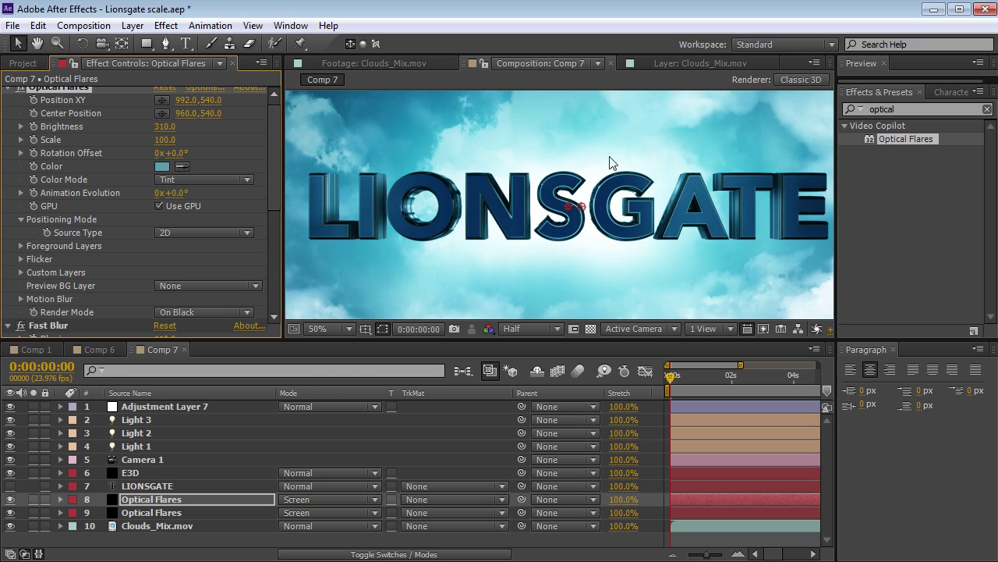
{"action": "left_click_drag", "start_coordinate": [165, 127], "coordinate": [154, 127]}
{"action": "key", "text": "comma"}
Solo the unblurred Optical Flares layer, duplicate it, and place the copy directly above the E3D layer.
{"action": "left_click", "coordinate": [151, 512]}
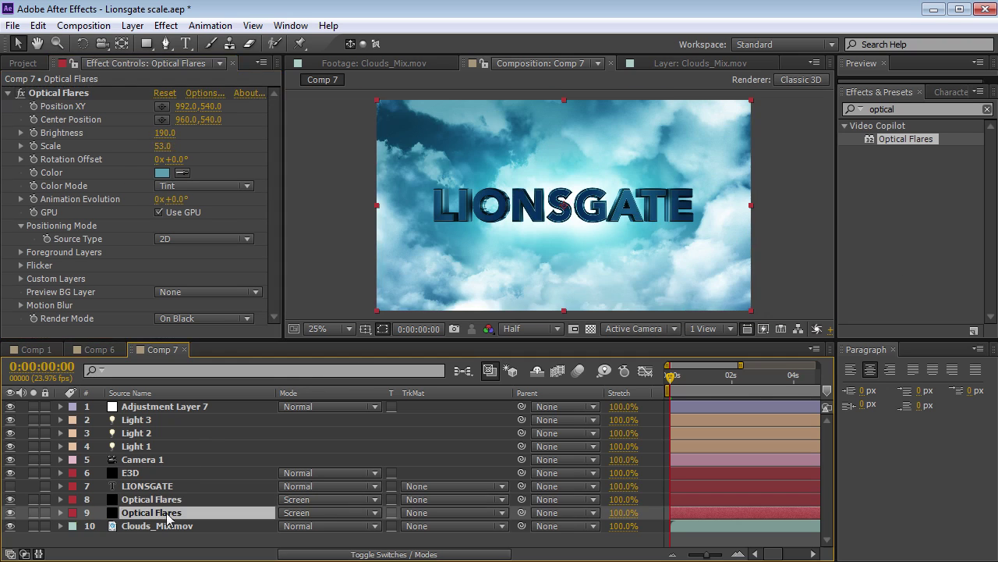
{"action": "left_click", "coordinate": [33, 512]}
{"action": "key", "text": "period"}
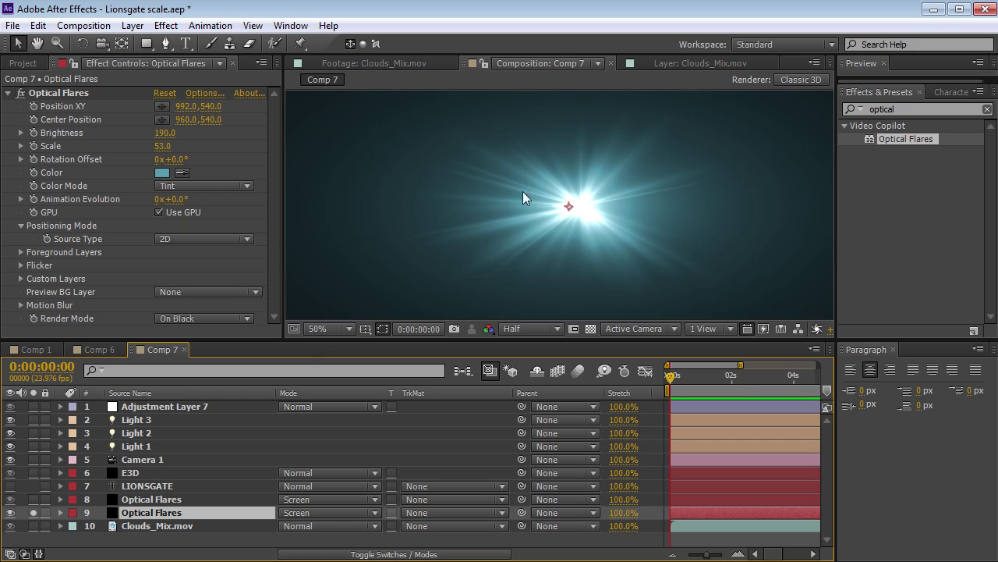
{"action": "key", "text": "ctrl+d"}
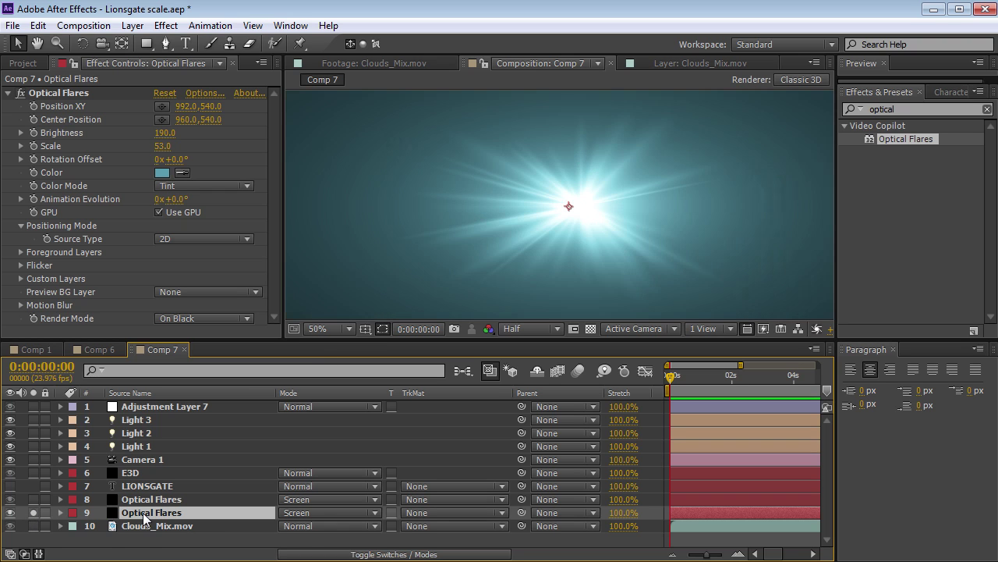
{"action": "left_click_drag", "start_coordinate": [136, 515], "coordinate": [136, 473]}
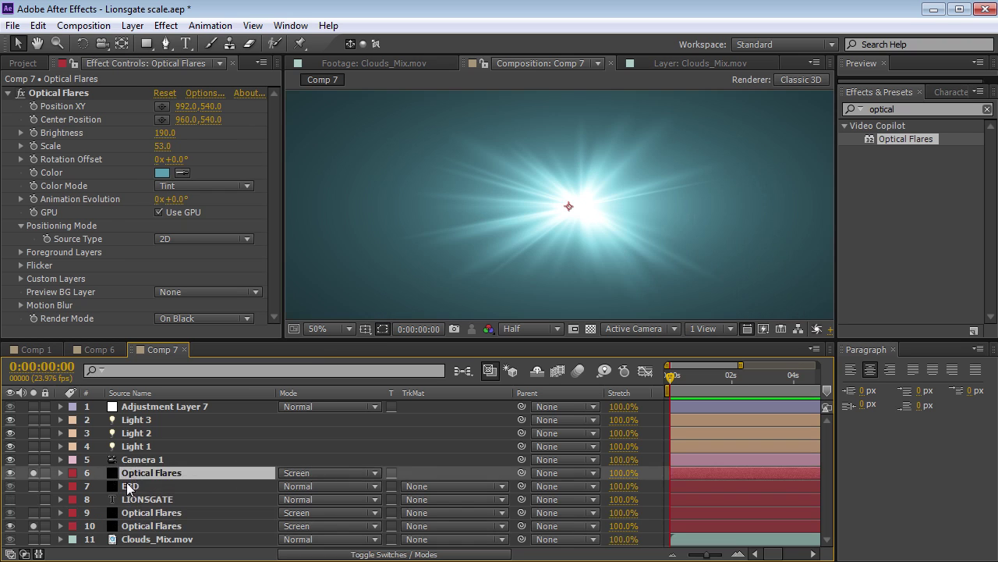
Change the E3D layer's label colour to Yellow.
{"action": "left_click", "coordinate": [131, 486]}
{"action": "left_click", "coordinate": [73, 486]}
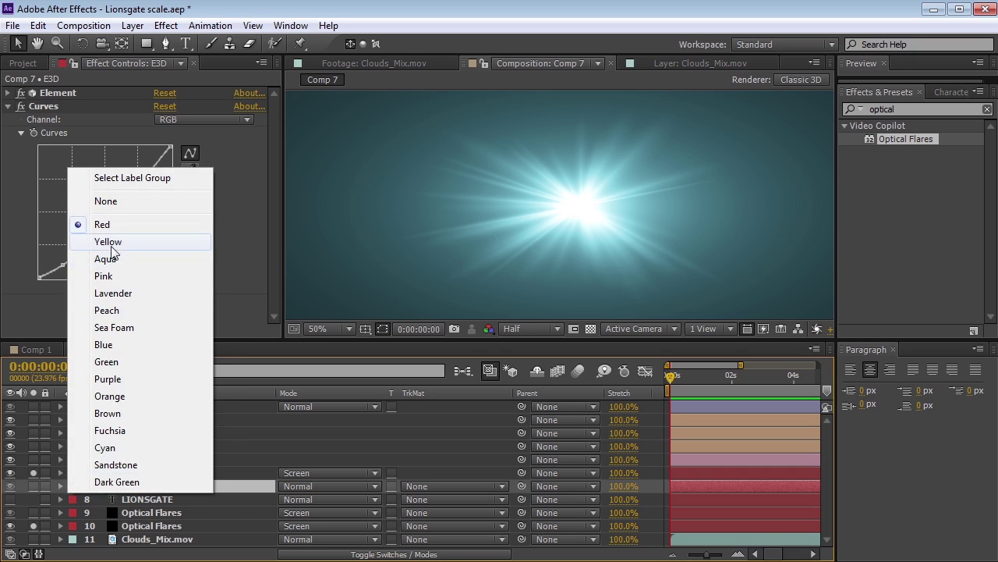
{"action": "left_click", "coordinate": [108, 242]}
Unsolo the unblurred flares, set the front copy's Scale to 70 and Brightness to 42, and inspect the full frame.
{"action": "left_click", "coordinate": [137, 472]}
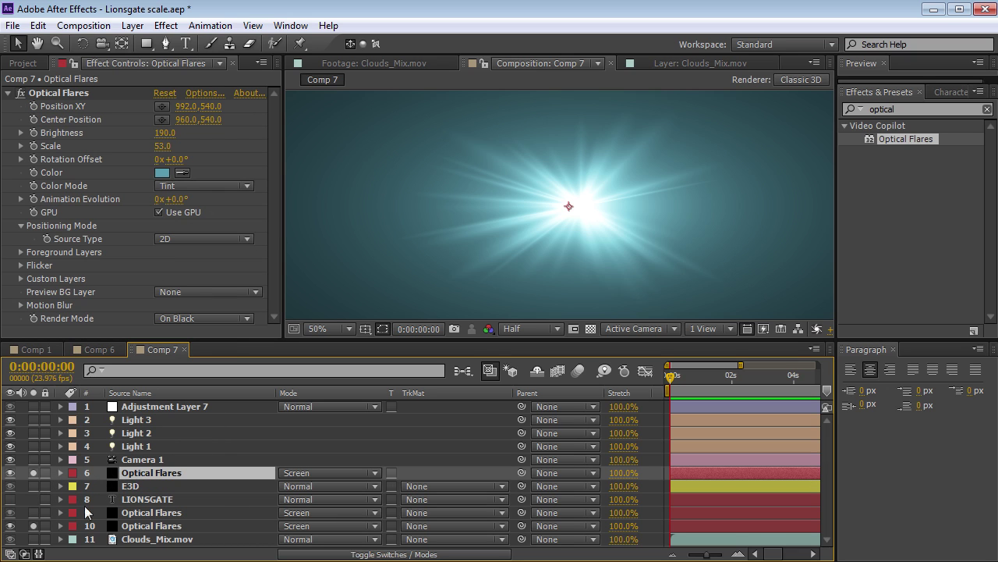
{"action": "left_click", "coordinate": [34, 473]}
{"action": "left_click", "coordinate": [35, 526]}
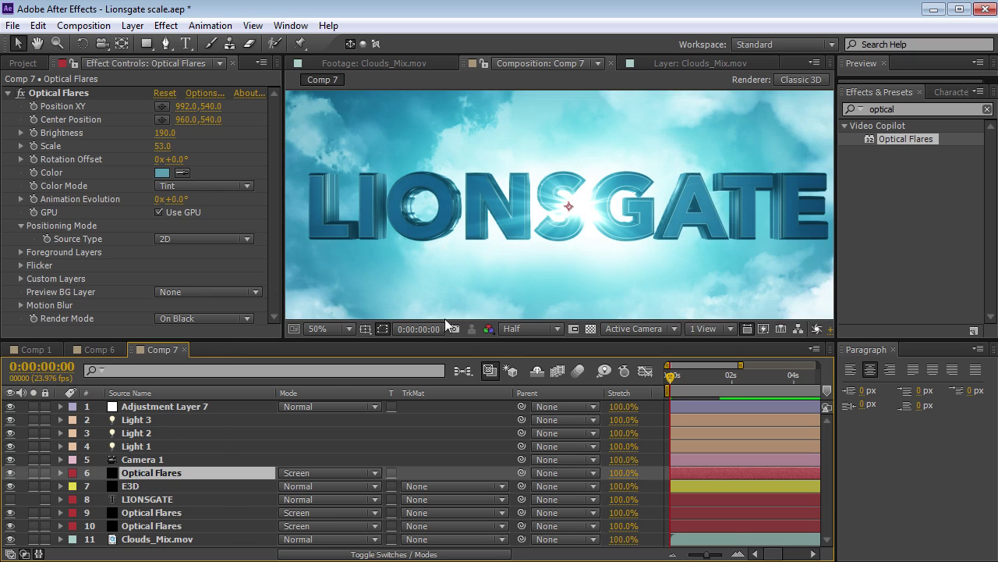
{"action": "mouse_move", "coordinate": [165, 148]}
{"action": "left_mouse_down"}
{"action": "mouse_move", "coordinate": [140, 148]}
{"action": "mouse_move", "coordinate": [153, 147]}
{"action": "left_mouse_up"}
{"action": "scroll", "coordinate": [549, 253], "scroll_direction": "up", "scroll_amount": 1}
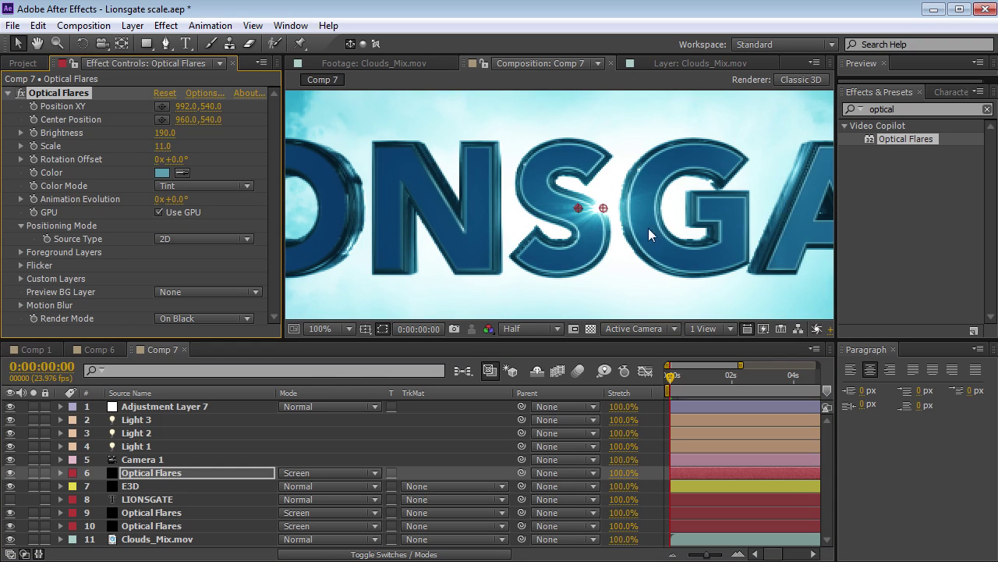
{"action": "scroll", "coordinate": [605, 233], "scroll_direction": "down", "scroll_amount": 1}
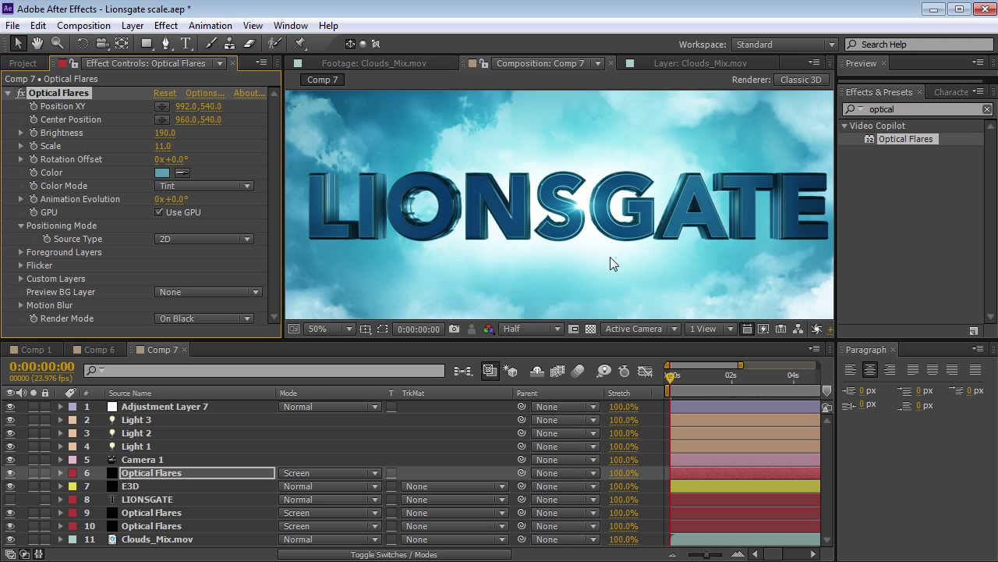
{"action": "left_click_drag", "start_coordinate": [160, 133], "coordinate": [184, 125]}
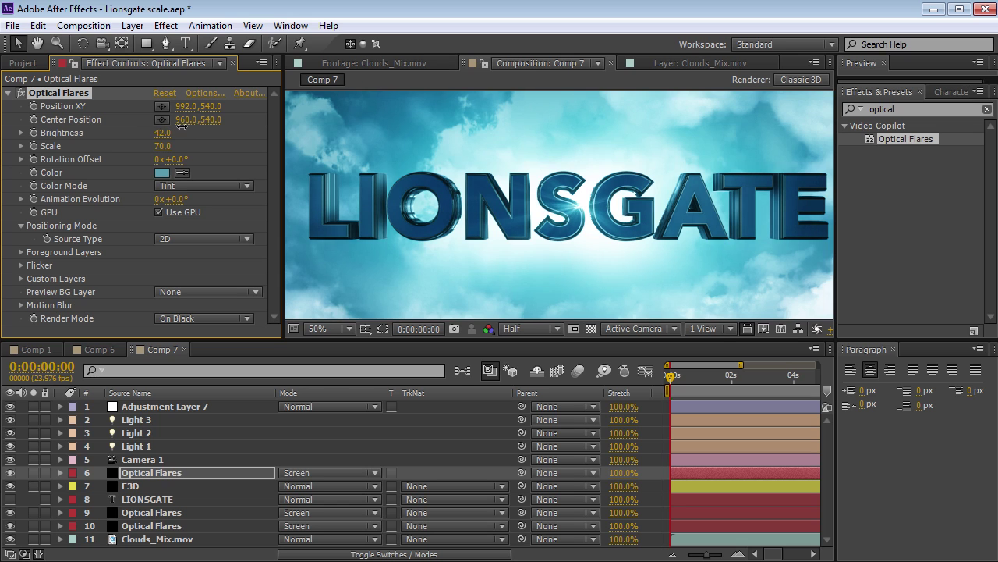
{"action": "key", "text": "grave"}
{"action": "key", "text": "grave"}
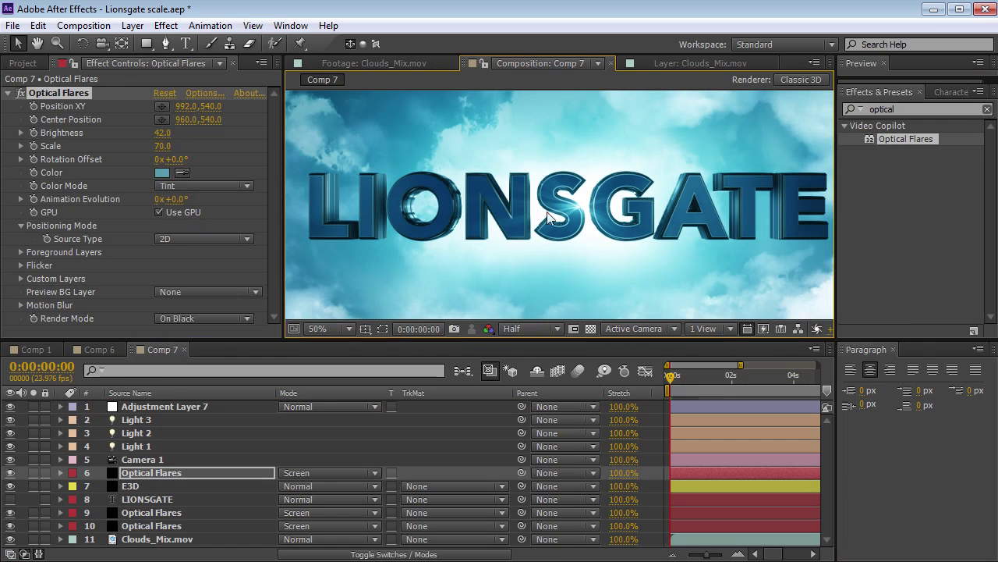
Duplicate the blurred Optical Flares layer, place the copy above the front flare and E3D, and clear the solo switches.
{"action": "left_click", "coordinate": [145, 474]}
{"action": "left_click", "coordinate": [144, 512]}
{"action": "left_click", "coordinate": [33, 512]}
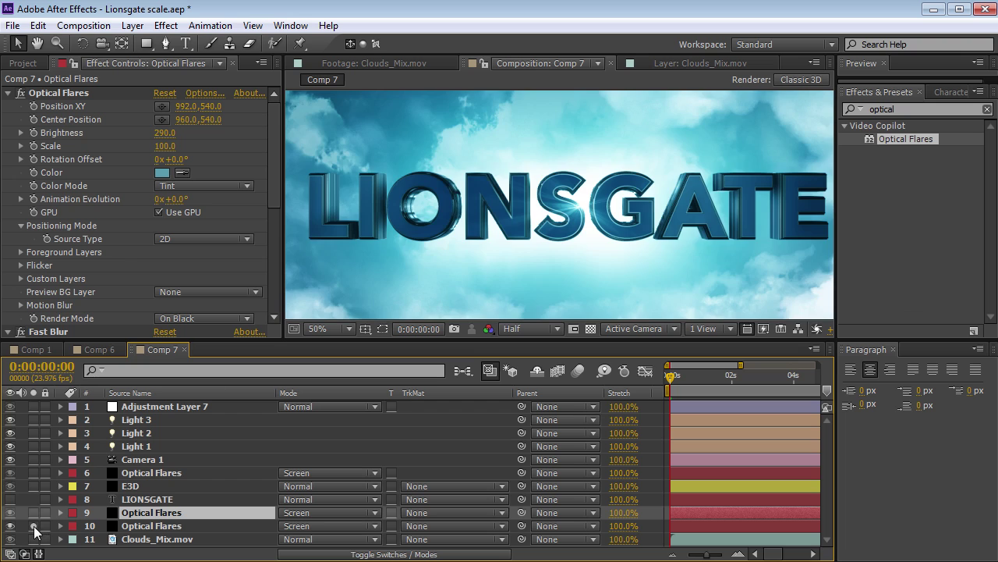
{"action": "left_click", "coordinate": [34, 512]}
{"action": "left_click", "coordinate": [33, 512]}
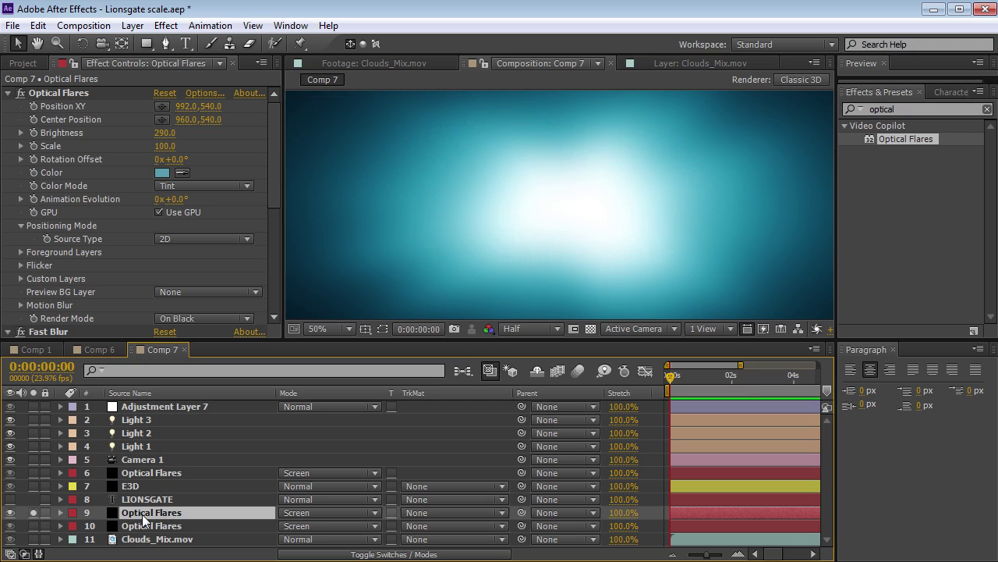
{"action": "key", "text": "ctrl+d"}
{"action": "left_click_drag", "start_coordinate": [135, 518], "coordinate": [132, 468]}
{"action": "left_click_drag", "start_coordinate": [33, 484], "coordinate": [34, 526]}
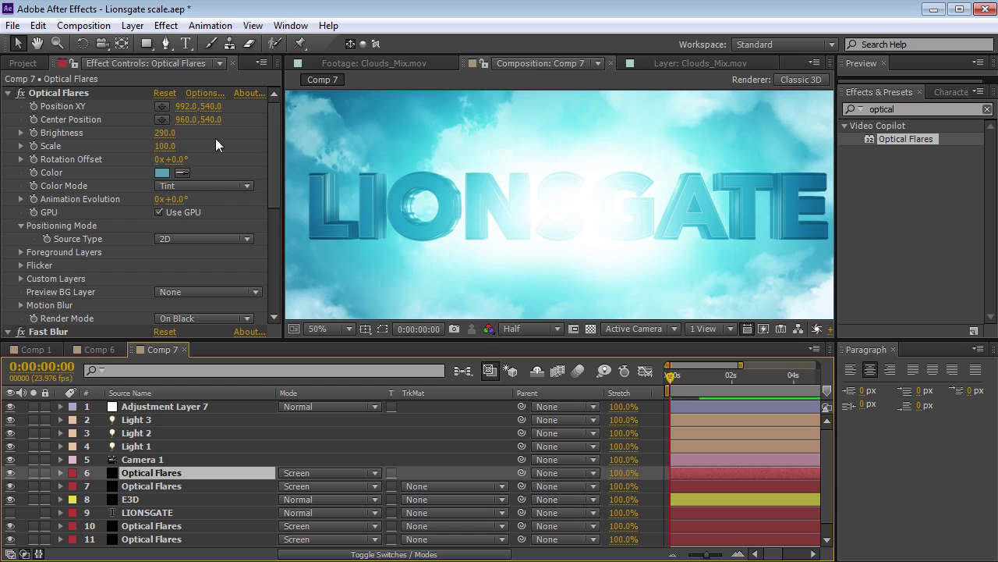
Set the front blurred flare's Brightness to 70 and its Fast Blur Blurriness to 197, then inspect the title enlarged.
{"action": "left_click_drag", "start_coordinate": [164, 132], "coordinate": [116, 135]}
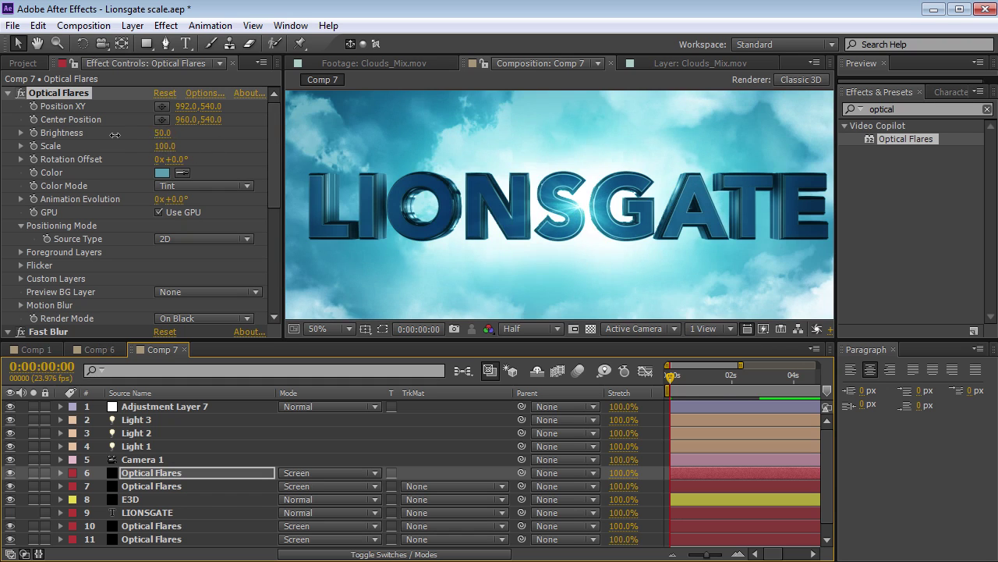
{"action": "left_click_drag", "start_coordinate": [275, 154], "coordinate": [272, 185]}
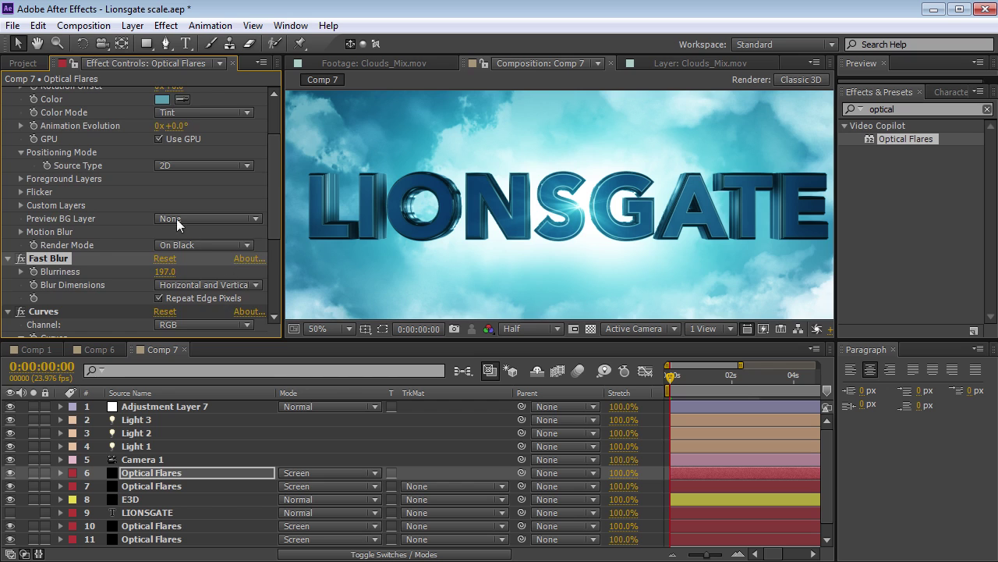
{"action": "scroll", "coordinate": [177, 218], "scroll_direction": "up", "scroll_amount": 3}
{"action": "left_click_drag", "start_coordinate": [162, 133], "coordinate": [163, 132]}
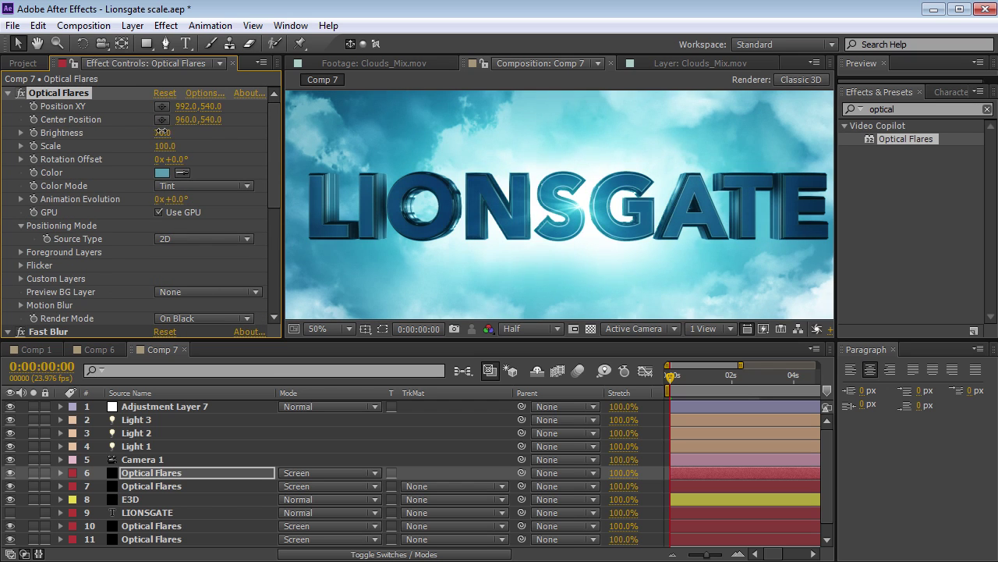
{"action": "key", "text": "grave"}
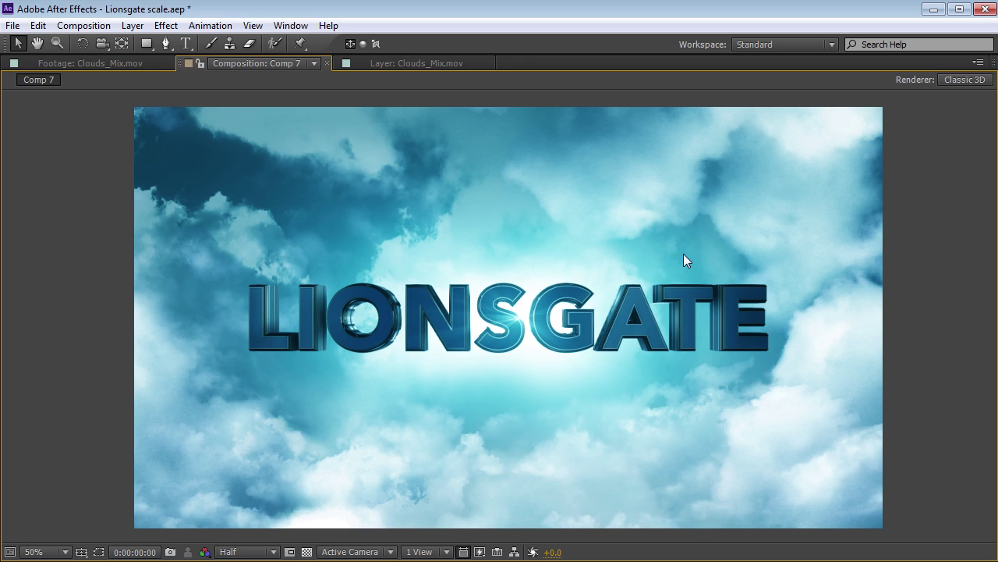
{"action": "key", "text": "grave"}
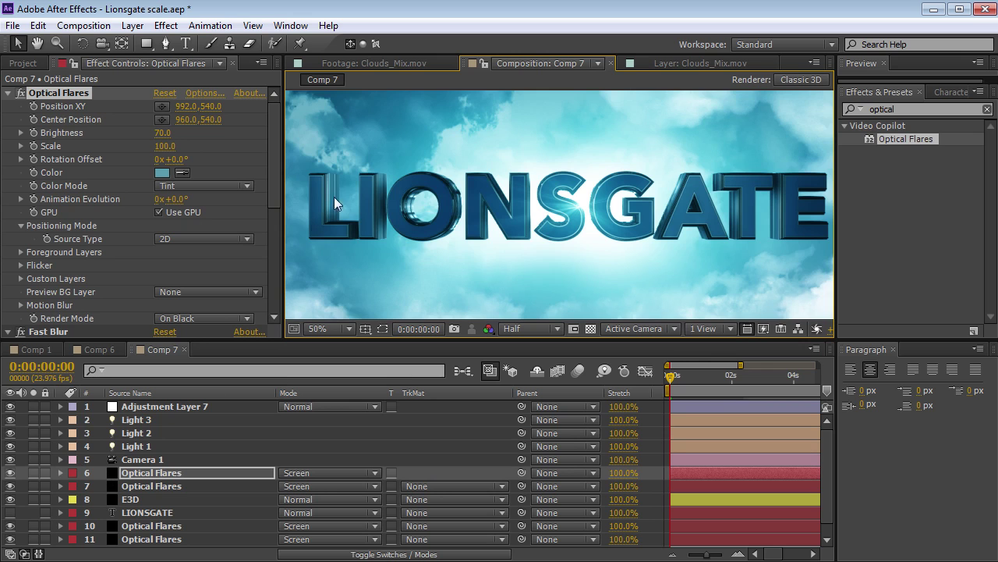
{"action": "key", "text": "period"}
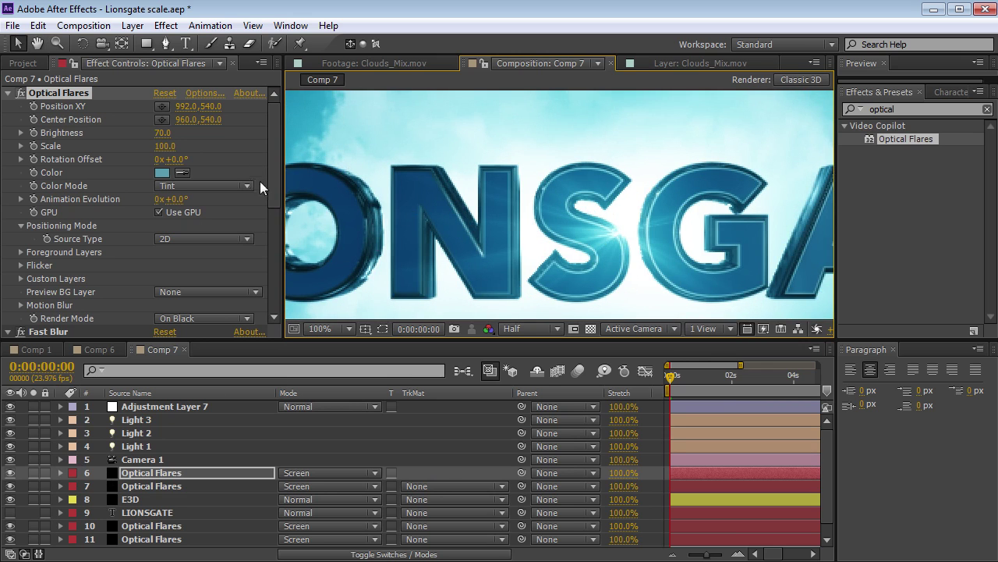
In the E3D layer's Scene Setup, choose a different environment map for the title's reflections and apply the scene.
{"action": "left_click", "coordinate": [138, 499]}
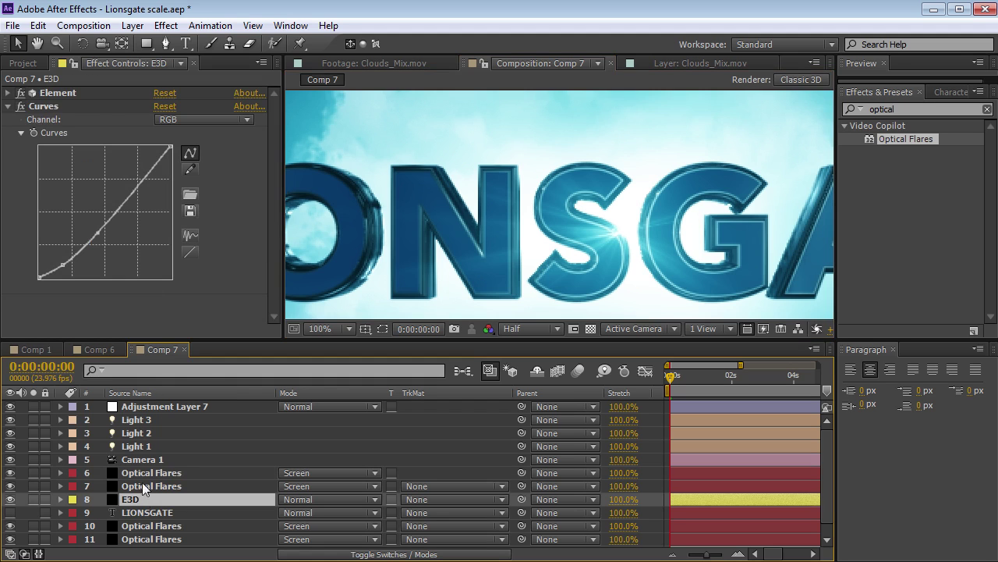
{"action": "left_click", "coordinate": [8, 94]}
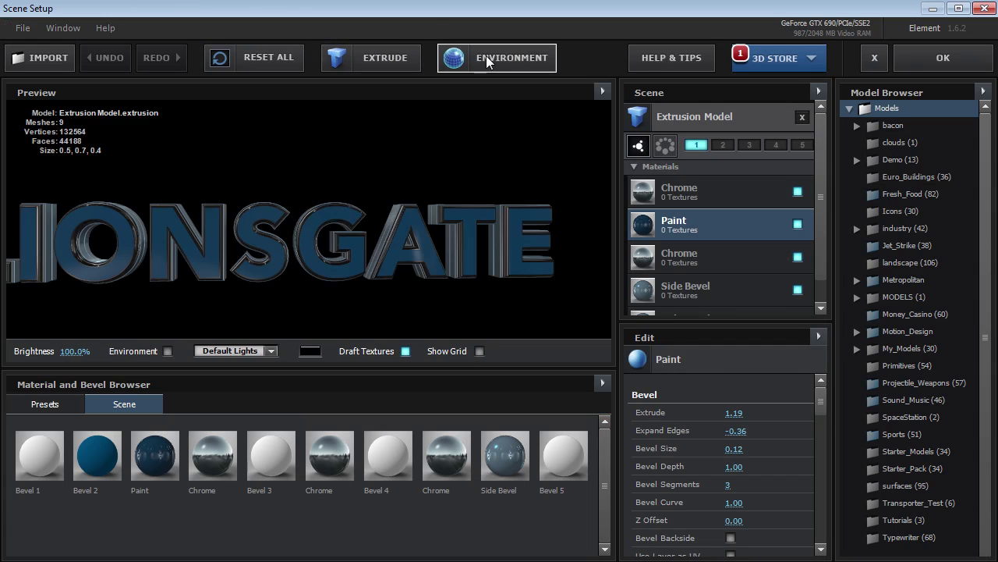
{"action": "left_click", "coordinate": [489, 61]}
{"action": "left_click_drag", "start_coordinate": [388, 211], "coordinate": [357, 229]}
{"action": "left_click", "coordinate": [633, 409]}
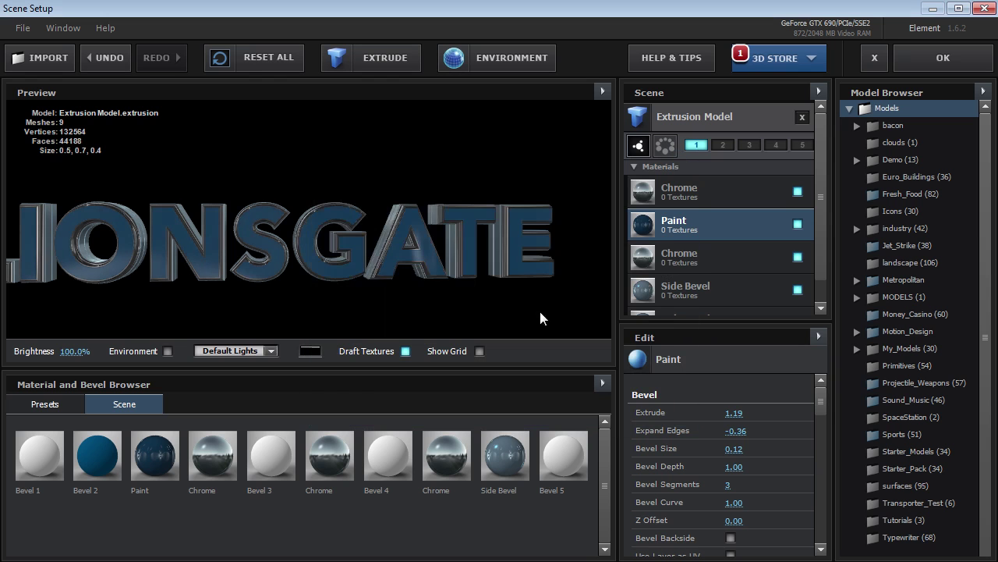
{"action": "left_click", "coordinate": [943, 57]}
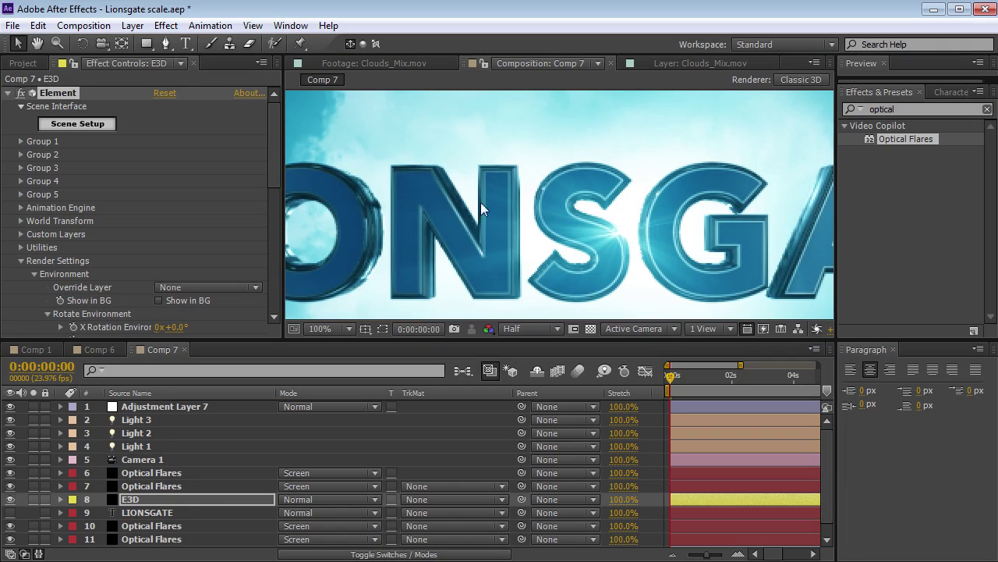
Raise Reflect to 2.89 in the Element effect's Multi-Pass Mixer output settings.
{"action": "scroll", "coordinate": [479, 234], "scroll_direction": "down", "scroll_amount": 2}
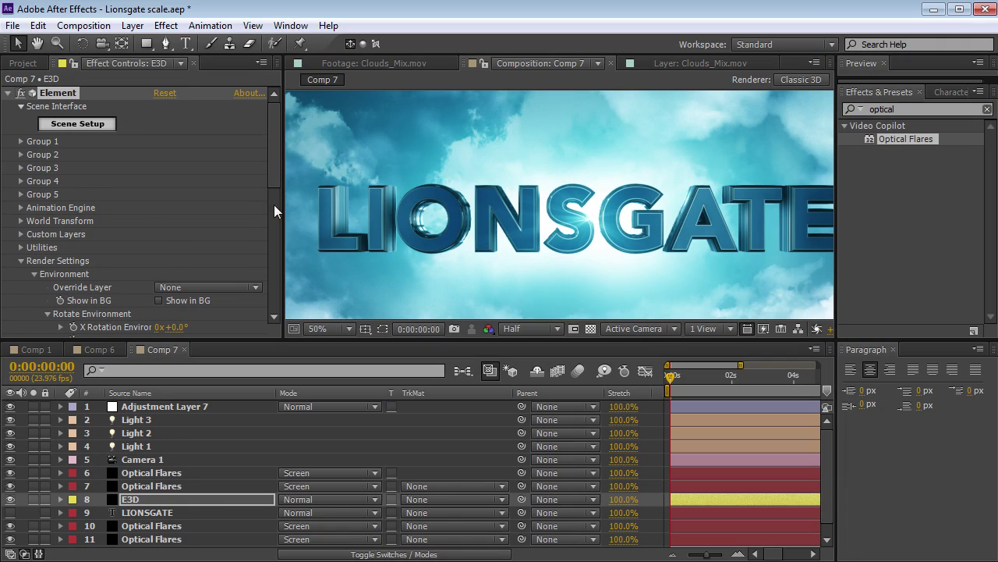
{"action": "scroll", "coordinate": [274, 204], "scroll_direction": "down", "scroll_amount": 5}
{"action": "left_click", "coordinate": [19, 213]}
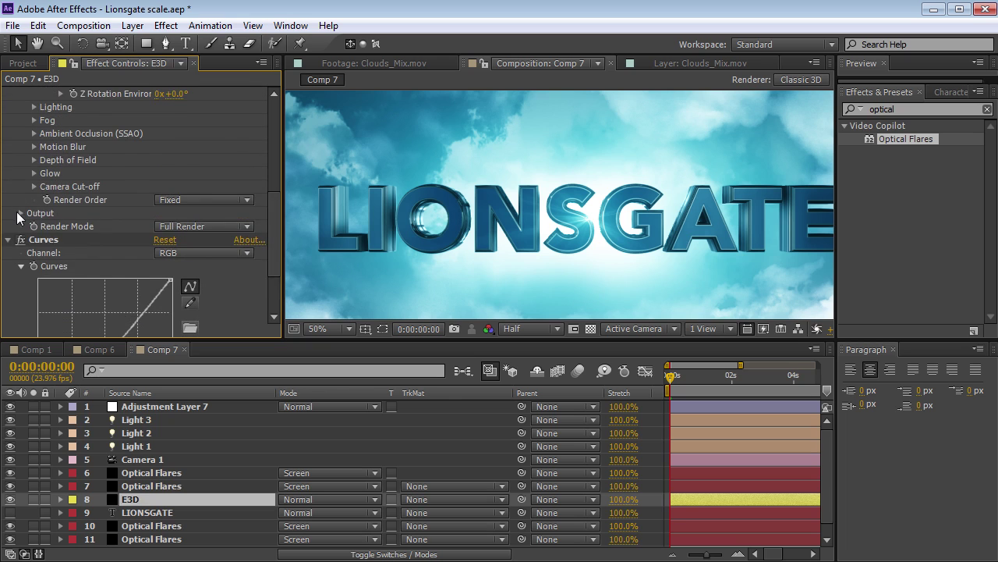
{"action": "scroll", "coordinate": [22, 224], "scroll_direction": "down", "scroll_amount": 3}
{"action": "mouse_move", "coordinate": [162, 303]}
{"action": "left_mouse_down"}
{"action": "mouse_move", "coordinate": [200, 303]}
{"action": "mouse_move", "coordinate": [181, 305]}
{"action": "left_mouse_up"}
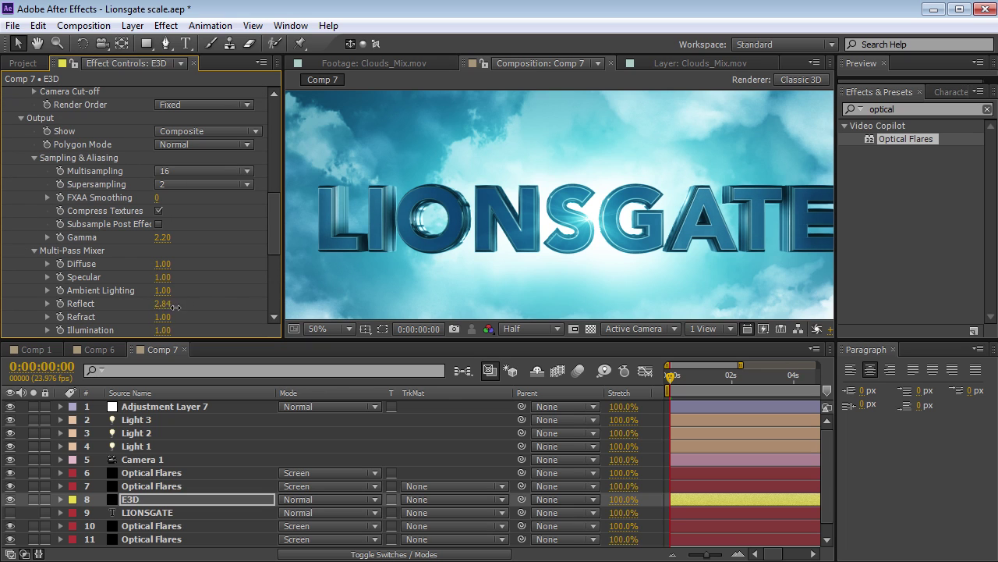
Raise the highlights of the E3D layer's RGB Curves to increase the title's contrast, and inspect the full frame.
{"action": "scroll", "coordinate": [272, 242], "scroll_direction": "down", "scroll_amount": 5}
{"action": "left_click", "coordinate": [61, 307]}
{"action": "mouse_move", "coordinate": [137, 224]}
{"action": "left_mouse_down"}
{"action": "mouse_move", "coordinate": [145, 200]}
{"action": "mouse_move", "coordinate": [143, 211]}
{"action": "left_mouse_up"}
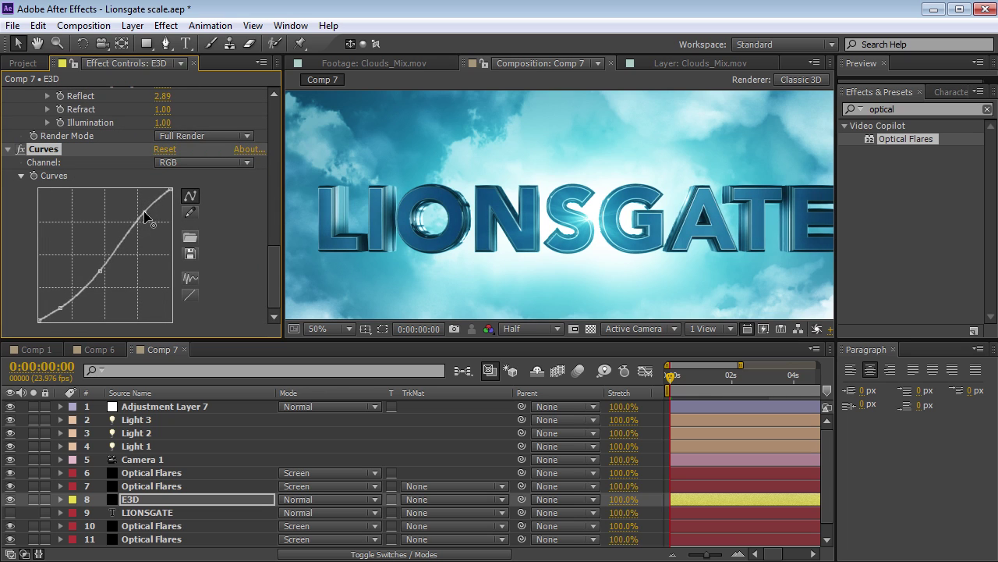
{"action": "key", "text": "grave"}
{"action": "key", "text": "grave"}
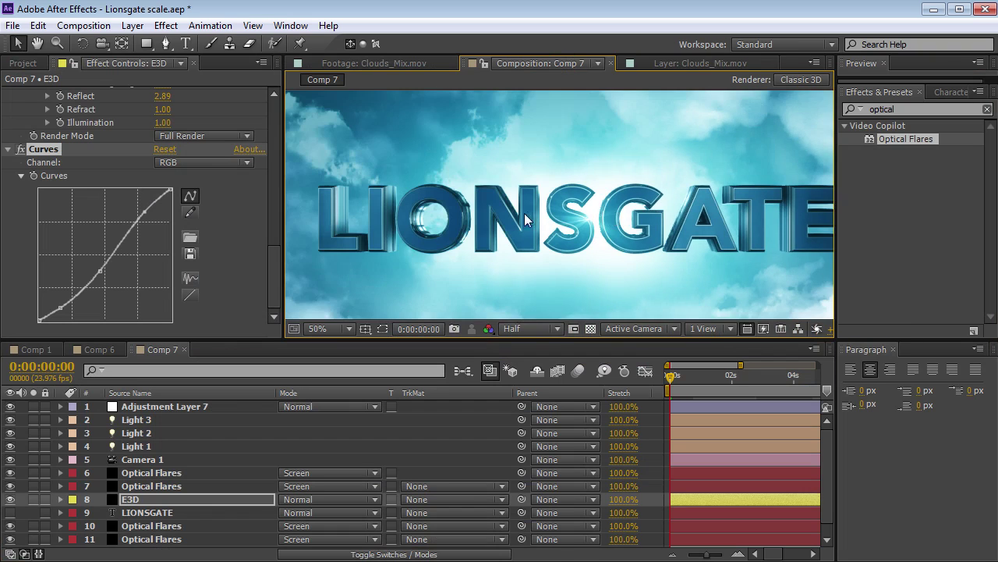
{"action": "scroll", "coordinate": [524, 213], "scroll_direction": "down", "scroll_amount": 2}
{"action": "left_click_drag", "start_coordinate": [268, 266], "coordinate": [283, 177]}
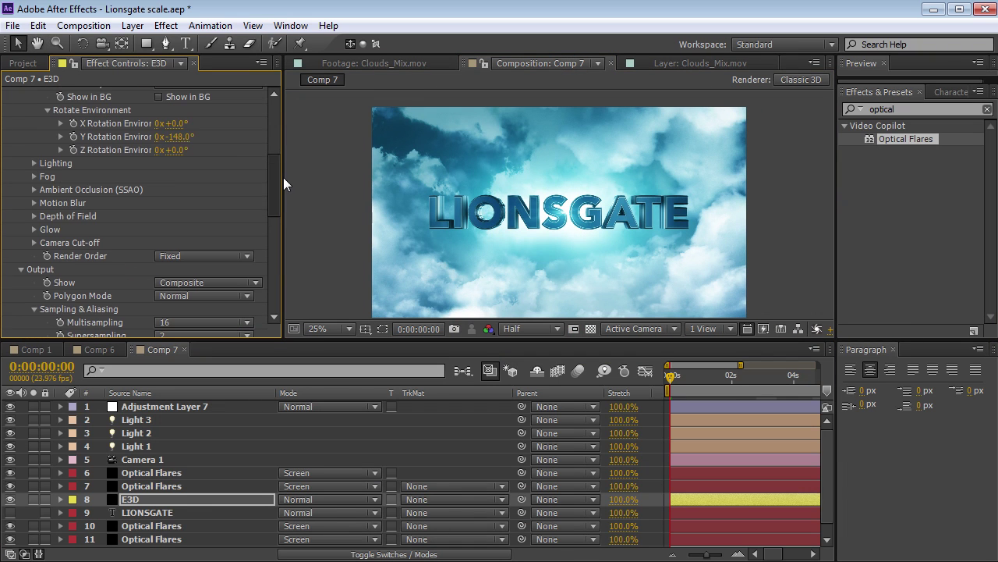
In the E3D layer's Rotate Environment settings, set the Y rotation to -273° and the Z rotation to 0°.
{"action": "key", "text": "period"}
{"action": "mouse_move", "coordinate": [178, 156]}
{"action": "left_mouse_down"}
{"action": "mouse_move", "coordinate": [271, 147]}
{"action": "mouse_move", "coordinate": [117, 146]}
{"action": "mouse_move", "coordinate": [221, 133]}
{"action": "mouse_move", "coordinate": [167, 144]}
{"action": "left_mouse_up"}
{"action": "left_click", "coordinate": [180, 150]}
{"action": "type", "text": "0"}
{"action": "key", "text": "Return"}
{"action": "key", "text": "comma"}
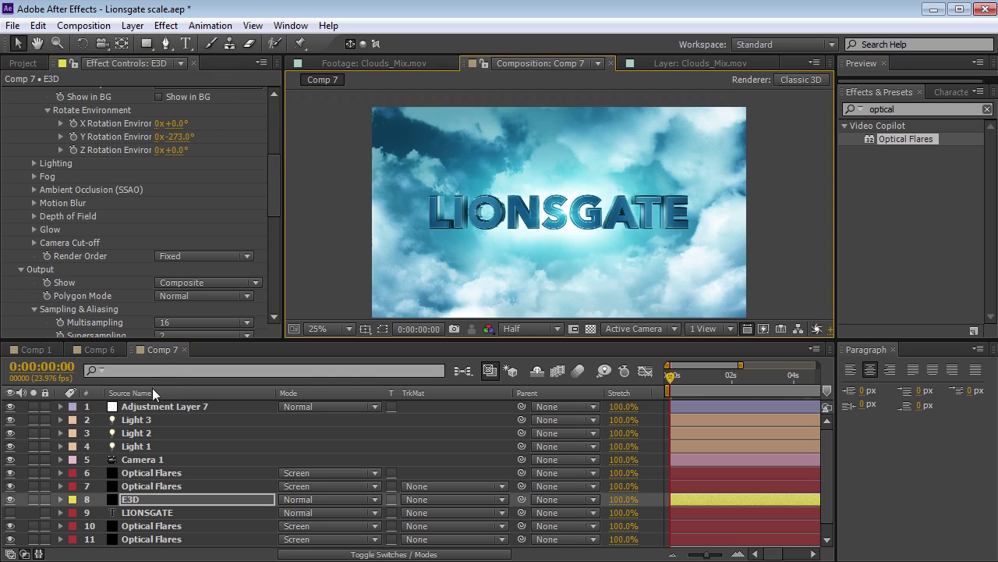
Reshape the RGB Curves of the Optical Flares layer just behind the title to darken its lower midtones and tighten the glow.
{"action": "left_click", "coordinate": [148, 527]}
{"action": "left_click", "coordinate": [10, 526]}
{"action": "left_click", "coordinate": [10, 526]}
{"action": "scroll", "coordinate": [264, 222], "scroll_direction": "down", "scroll_amount": 5}
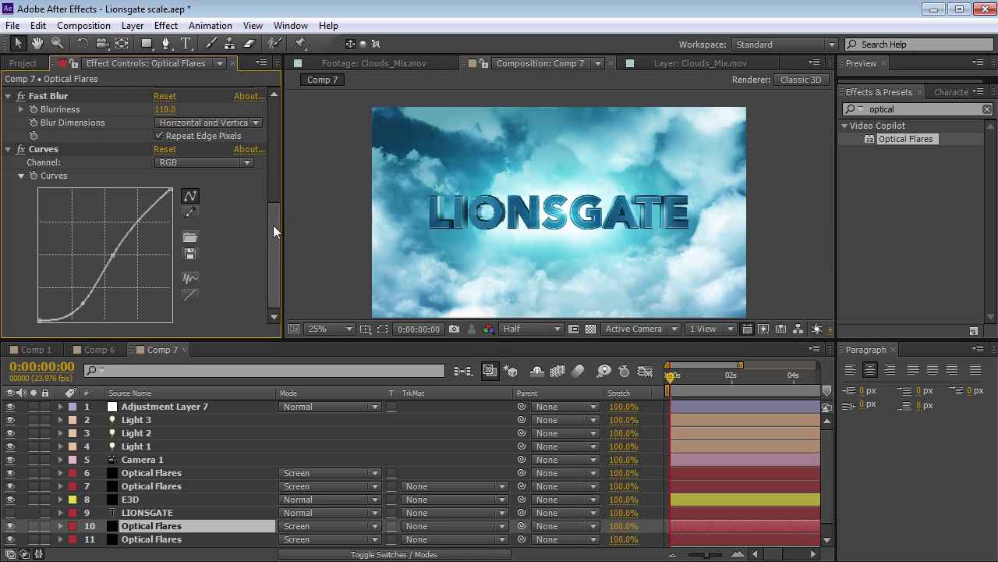
{"action": "left_click", "coordinate": [74, 301]}
{"action": "left_click_drag", "start_coordinate": [74, 302], "coordinate": [92, 284]}
{"action": "scroll", "coordinate": [160, 187], "scroll_direction": "up", "scroll_amount": 6}
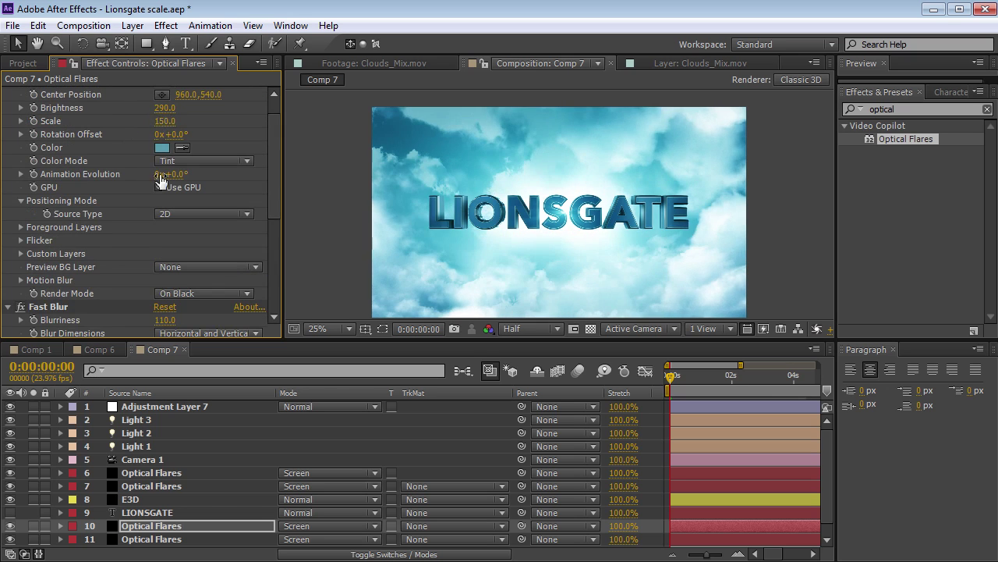
{"action": "scroll", "coordinate": [178, 283], "scroll_direction": "down", "scroll_amount": 6}
{"action": "left_click_drag", "start_coordinate": [113, 255], "coordinate": [119, 255]}
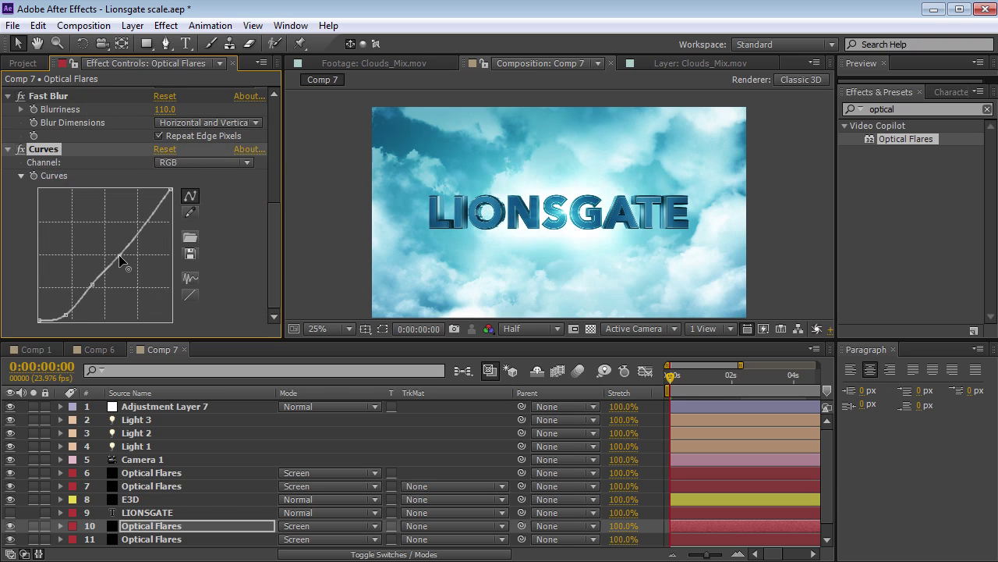
{"action": "left_click_drag", "start_coordinate": [94, 286], "coordinate": [103, 293]}
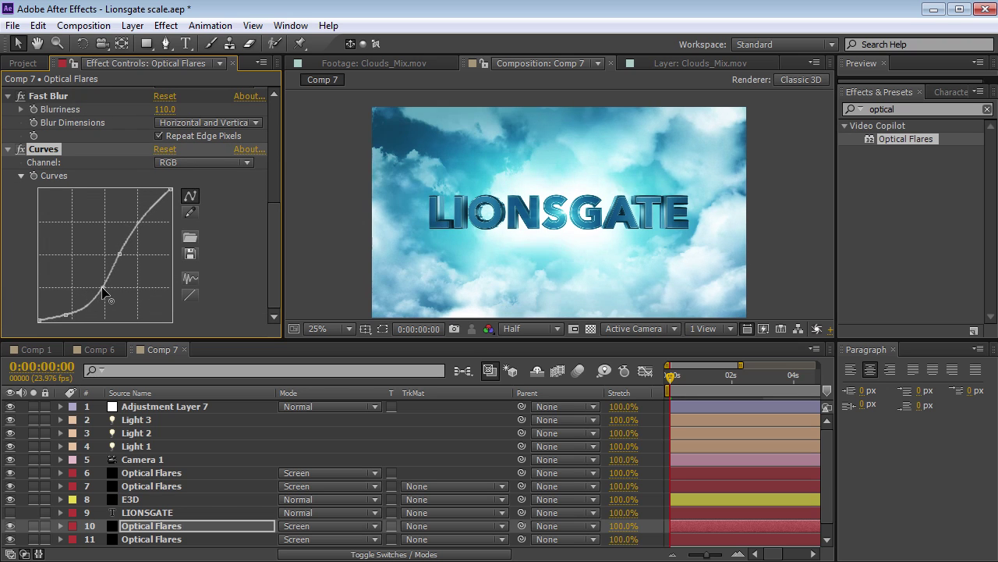
Lower the shadows and midtones of Adjustment Layer 7's RGB Curves to darken the whole composition.
{"action": "left_click", "coordinate": [156, 406]}
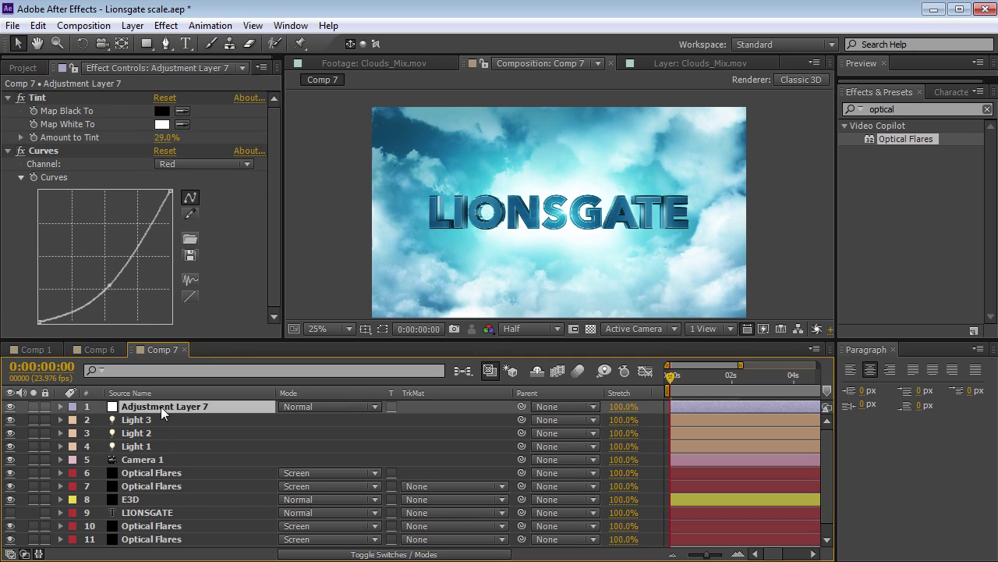
{"action": "left_click", "coordinate": [185, 165]}
{"action": "left_click", "coordinate": [188, 170]}
{"action": "left_click", "coordinate": [186, 164]}
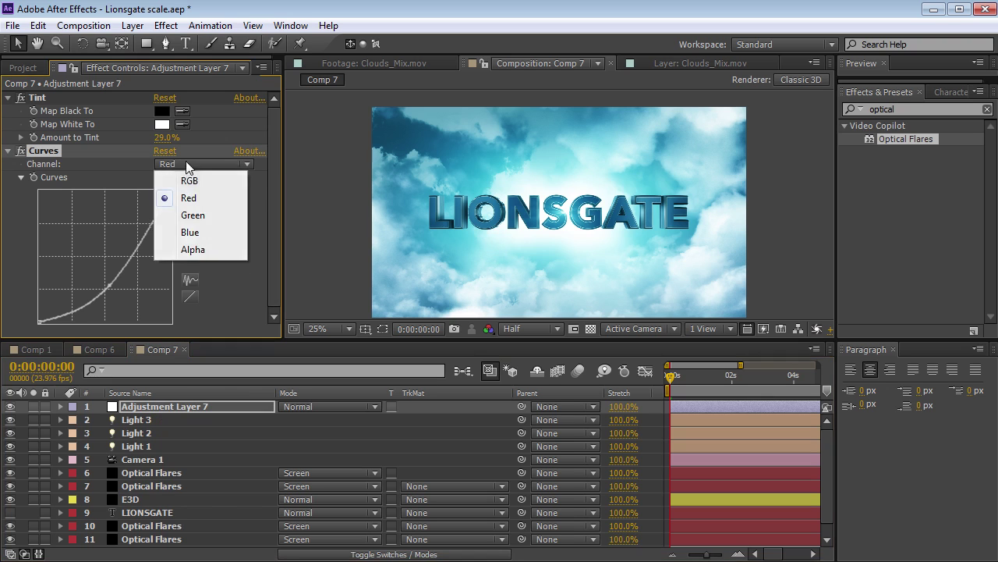
{"action": "left_click", "coordinate": [190, 181]}
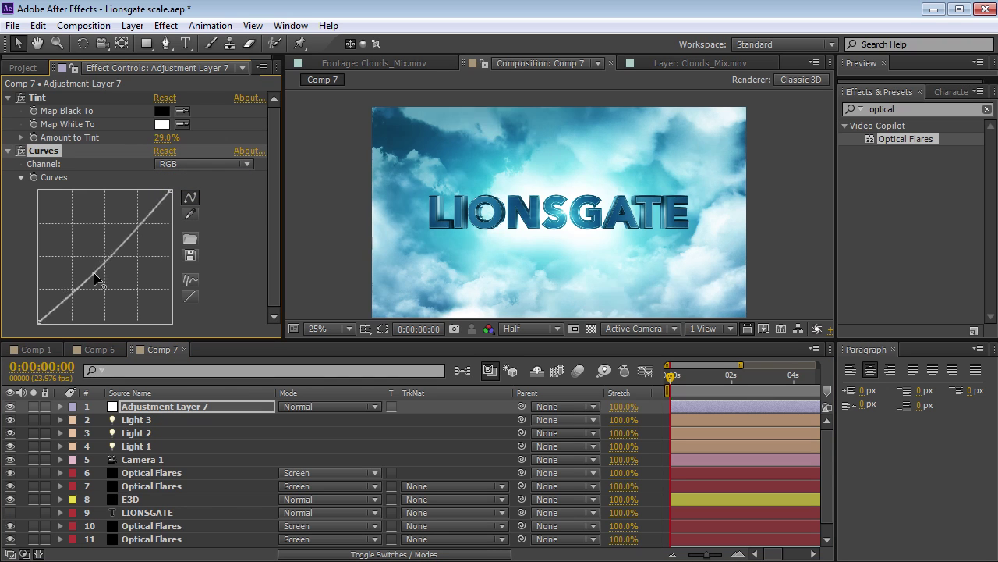
{"action": "left_click_drag", "start_coordinate": [92, 272], "coordinate": [99, 273]}
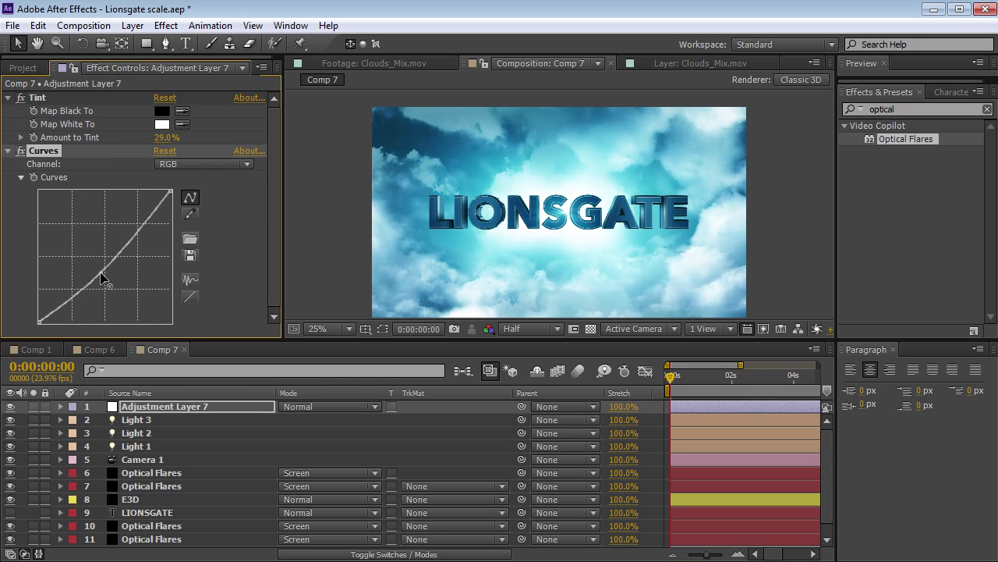
{"action": "left_click", "coordinate": [66, 305]}
{"action": "left_click_drag", "start_coordinate": [98, 273], "coordinate": [103, 275]}
Set Adjustment Layer 7's Amount to Tint to 48% and inspect the composition enlarged.
{"action": "left_click_drag", "start_coordinate": [165, 137], "coordinate": [172, 137]}
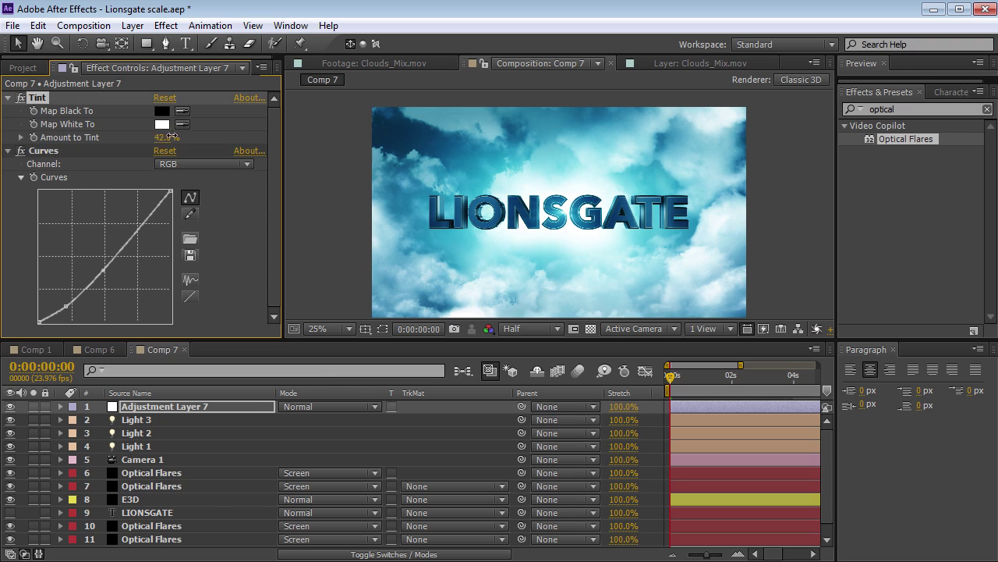
{"action": "scroll", "coordinate": [591, 261], "scroll_direction": "up", "scroll_amount": 1}
{"action": "key", "text": "grave"}
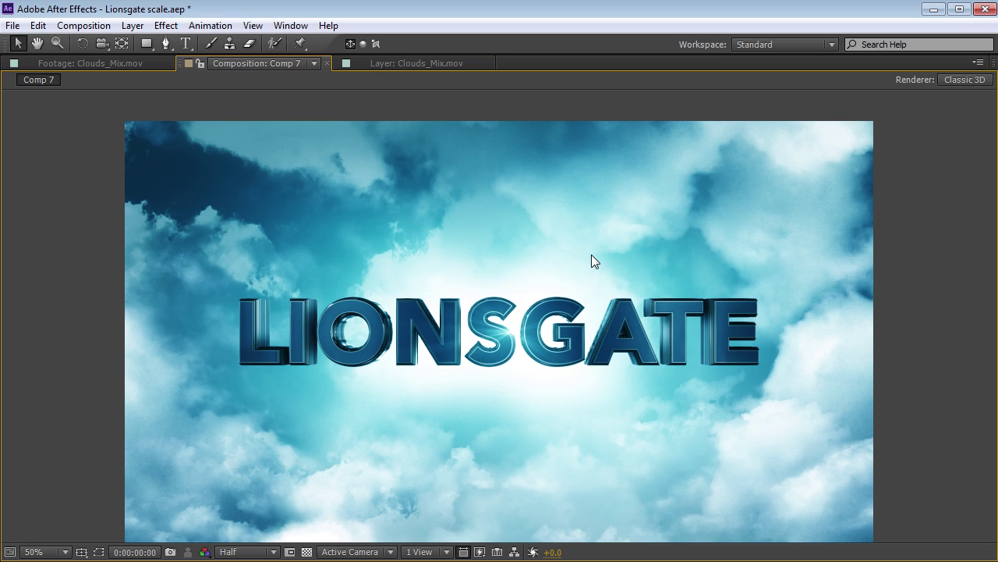
{"action": "key", "text": "grave"}
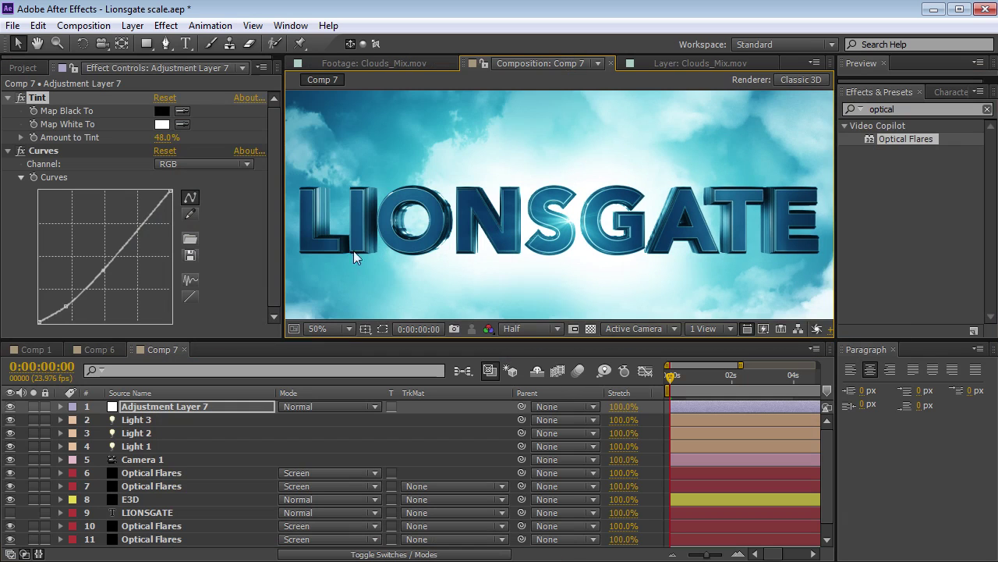
Set AO Intensity to 6.8 in the E3D layer's Ambient Occlusion settings and inspect the title enlarged.
{"action": "left_click", "coordinate": [141, 499]}
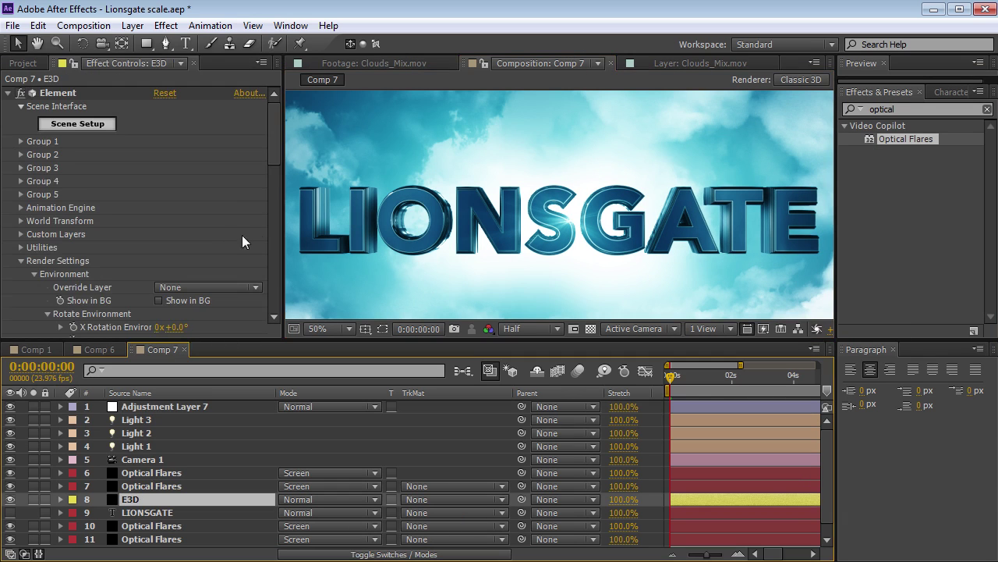
{"action": "left_click_drag", "start_coordinate": [275, 149], "coordinate": [218, 189]}
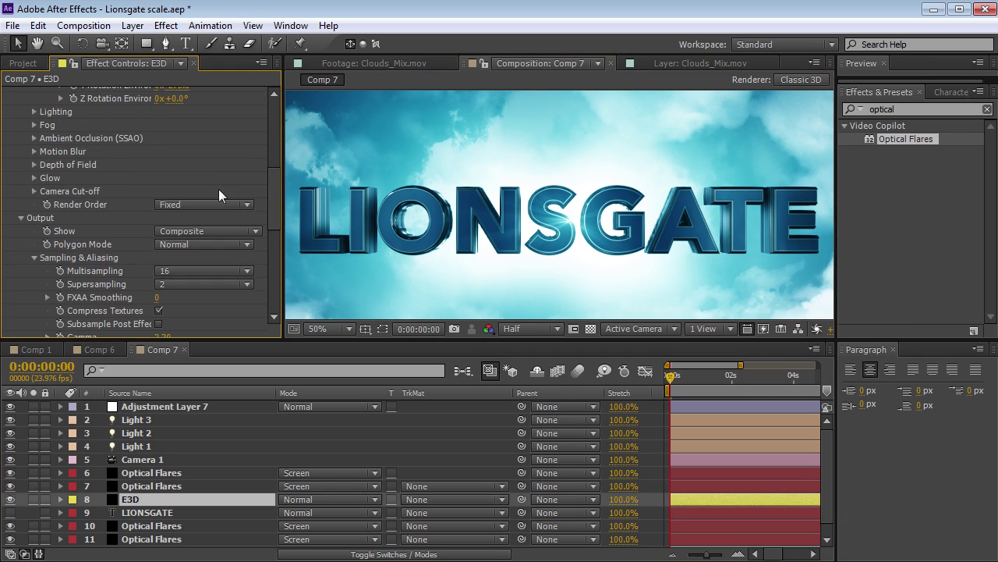
{"action": "left_click", "coordinate": [33, 138]}
{"action": "left_click_drag", "start_coordinate": [147, 133], "coordinate": [147, 133]}
{"action": "key", "text": "grave"}
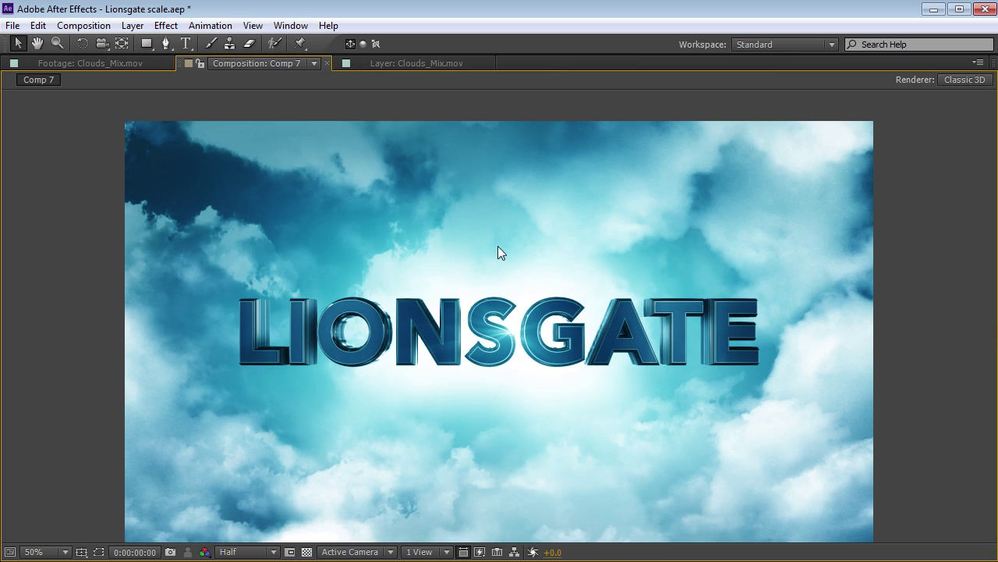
Try moving the camera around the 3D title to view it from other angles, and undo each move.
{"action": "key", "text": "c"}
{"action": "left_click_drag", "start_coordinate": [593, 279], "coordinate": [551, 284]}
{"action": "key", "text": "ctrl+z"}
{"action": "left_click_drag", "start_coordinate": [461, 426], "coordinate": [542, 263]}
{"action": "key", "text": "ctrl+z"}
{"action": "key", "text": "grave"}
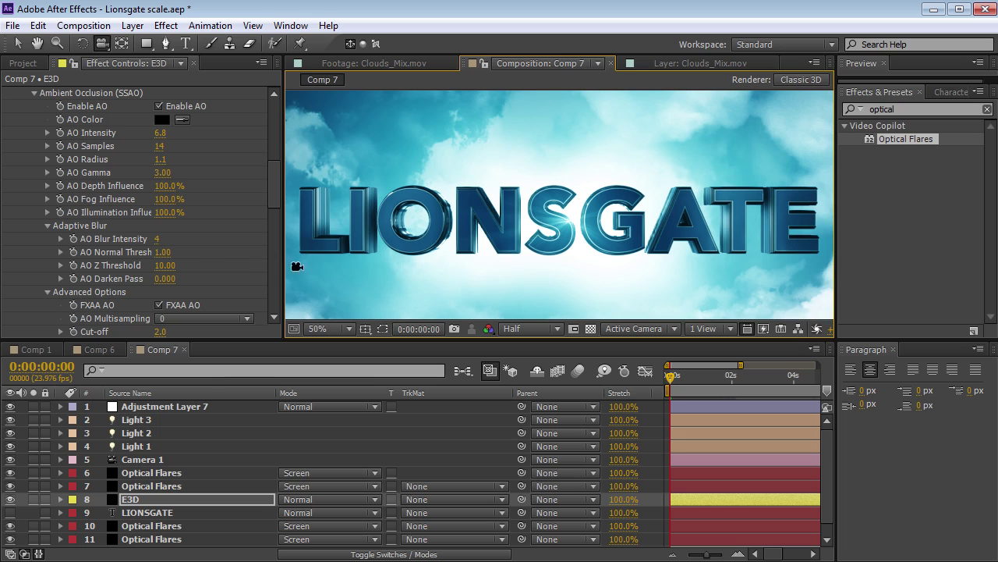
Add Point of Interest and Position keyframes to Camera 1 and shift both to 0:00:03:11.
{"action": "key", "text": "comma"}
{"action": "left_click", "coordinate": [135, 459]}
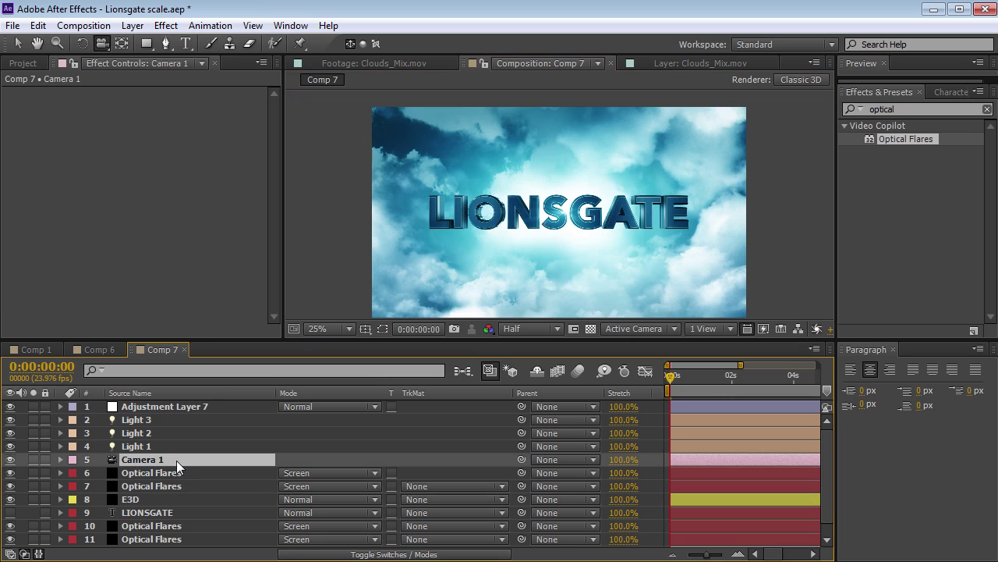
{"action": "key", "text": "p"}
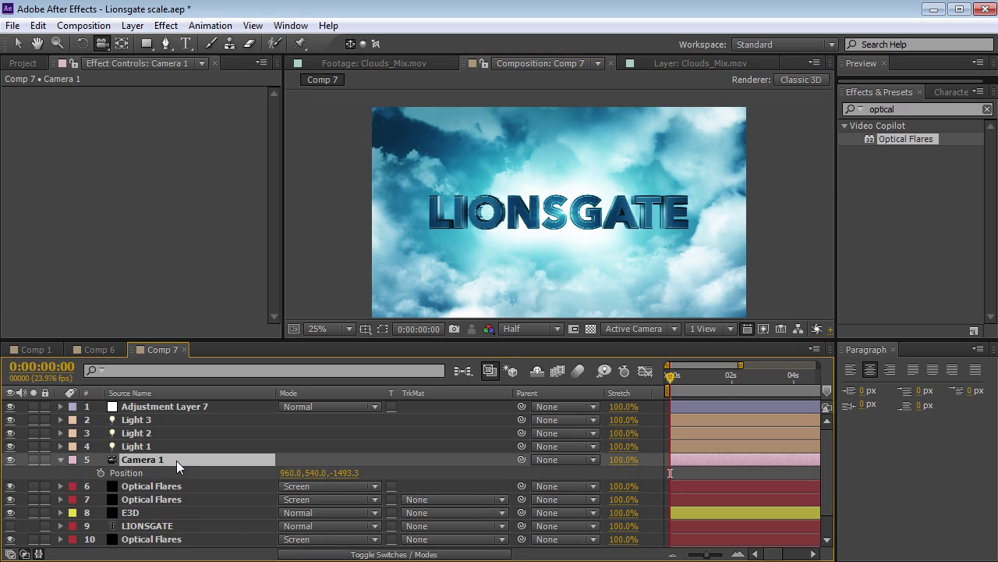
{"action": "key", "text": "shift+a"}
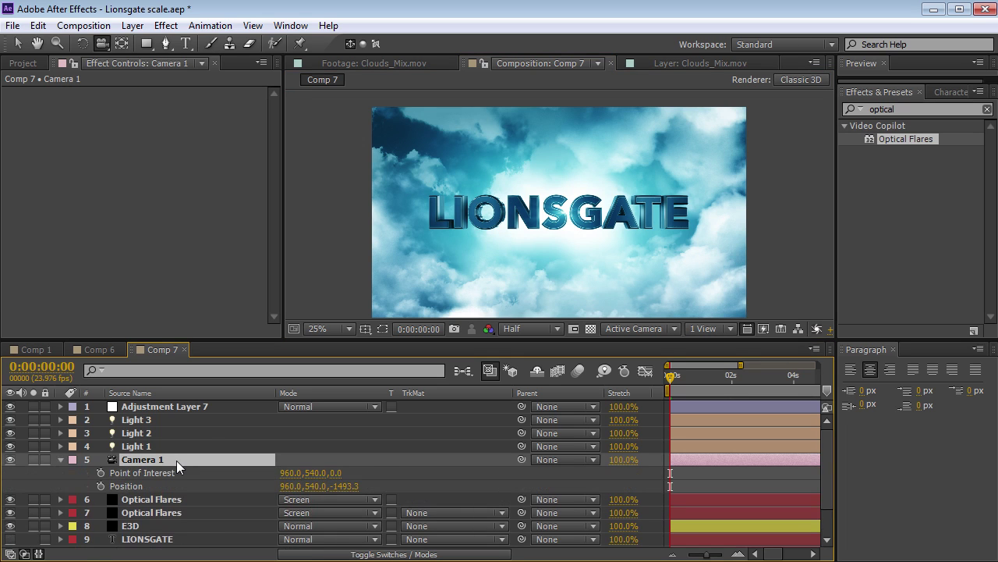
{"action": "left_click", "coordinate": [101, 472]}
{"action": "left_click", "coordinate": [101, 484]}
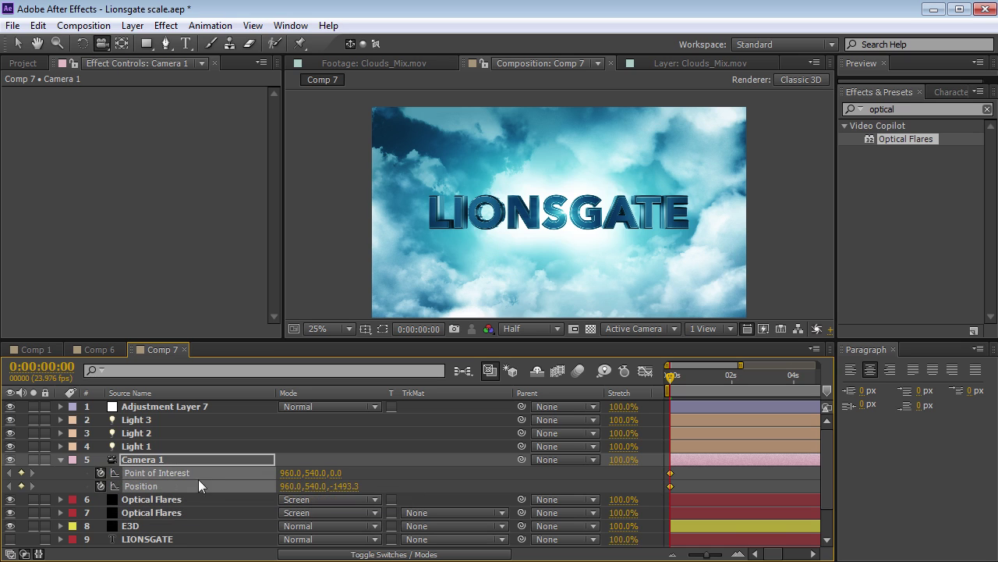
{"action": "left_click_drag", "start_coordinate": [671, 478], "coordinate": [762, 480]}
{"action": "key", "text": "minus"}
{"action": "key", "text": "minus"}
At 0:00:00:00, move the camera in very close between the S and G of the title to set its starting view.
{"action": "left_click_drag", "start_coordinate": [564, 283], "coordinate": [584, 224]}
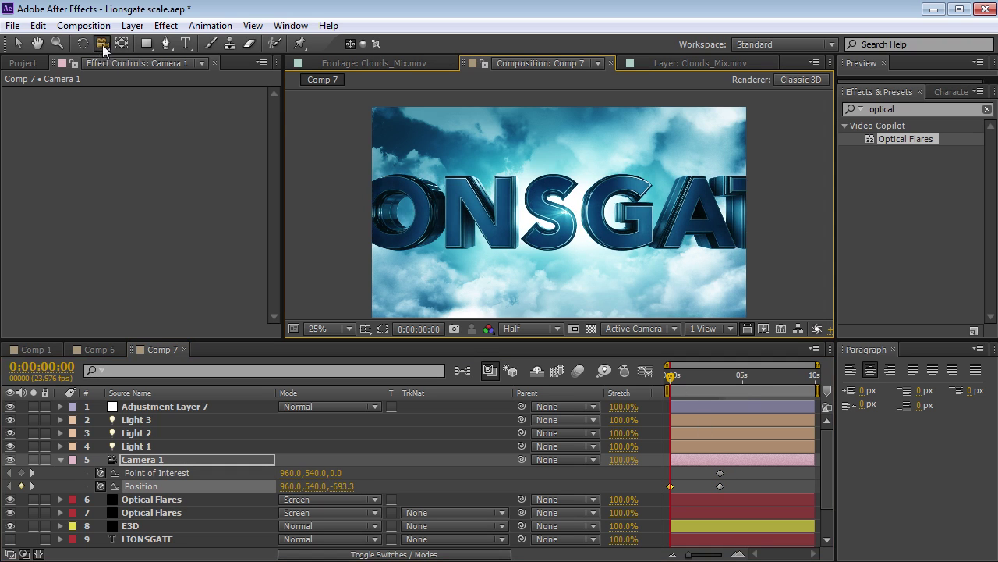
{"action": "left_click_drag", "start_coordinate": [577, 281], "coordinate": [578, 234]}
{"action": "left_click_drag", "start_coordinate": [101, 51], "coordinate": [133, 94]}
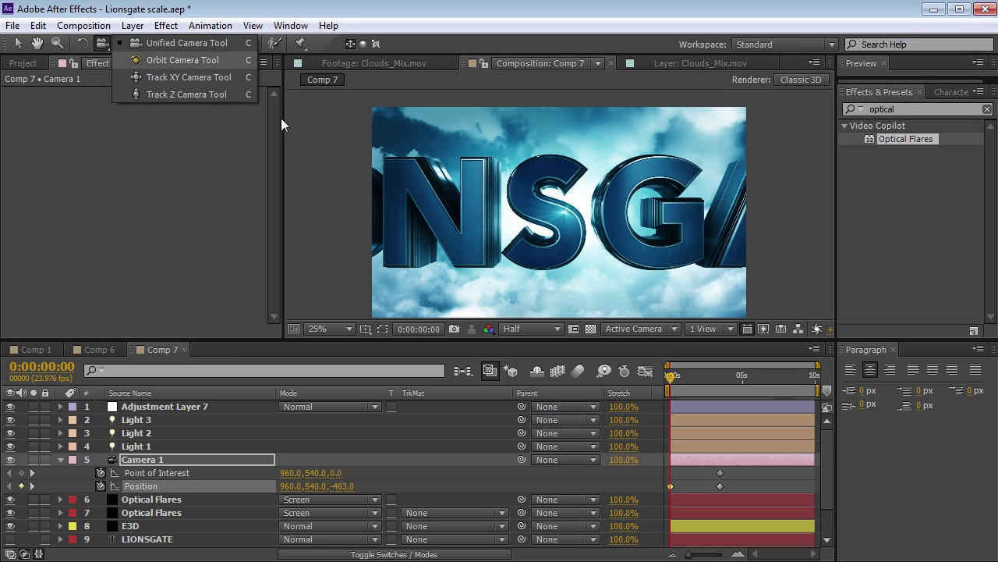
{"action": "left_click_drag", "start_coordinate": [580, 266], "coordinate": [607, 221]}
{"action": "key", "text": "c"}
{"action": "left_click_drag", "start_coordinate": [634, 282], "coordinate": [585, 261]}
{"action": "scroll", "coordinate": [585, 261], "scroll_direction": "up", "scroll_amount": 4}
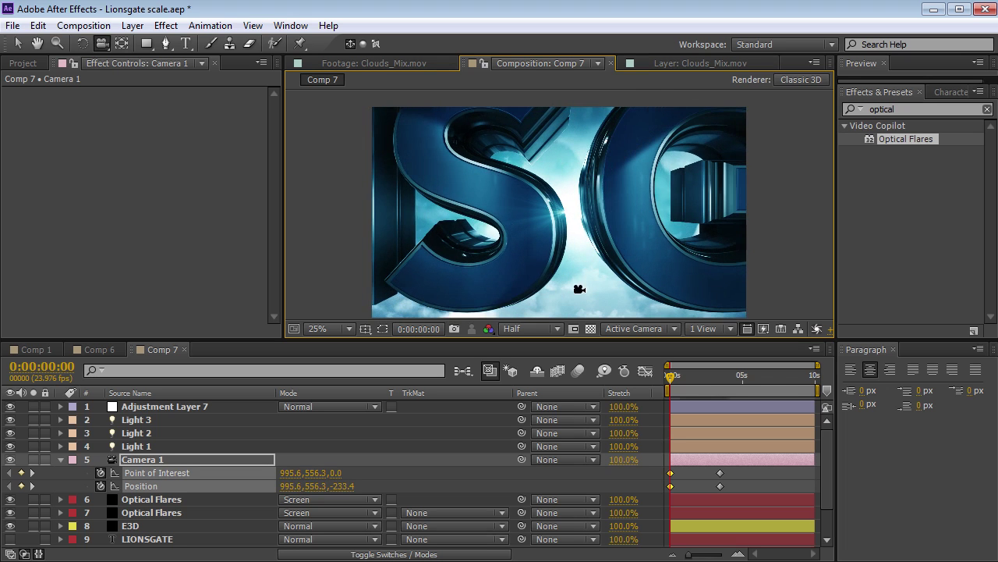
{"action": "scroll", "coordinate": [578, 251], "scroll_direction": "up", "scroll_amount": 4}
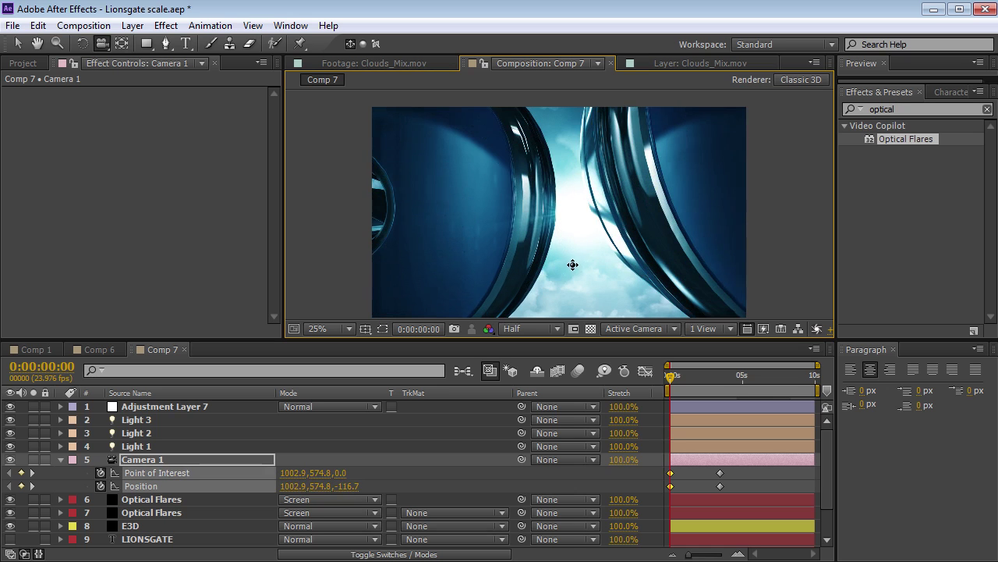
{"action": "scroll", "coordinate": [570, 265], "scroll_direction": "up", "scroll_amount": 2}
Apply Easy Ease to all of Camera 1's Point of Interest and Position keyframes and preview the move up to 0:00:03:11.
{"action": "left_click_drag", "start_coordinate": [670, 382], "coordinate": [682, 381]}
{"action": "mouse_move", "coordinate": [733, 471]}
{"action": "left_mouse_down"}
{"action": "mouse_move", "coordinate": [724, 483]}
{"action": "mouse_move", "coordinate": [663, 489]}
{"action": "left_mouse_up"}
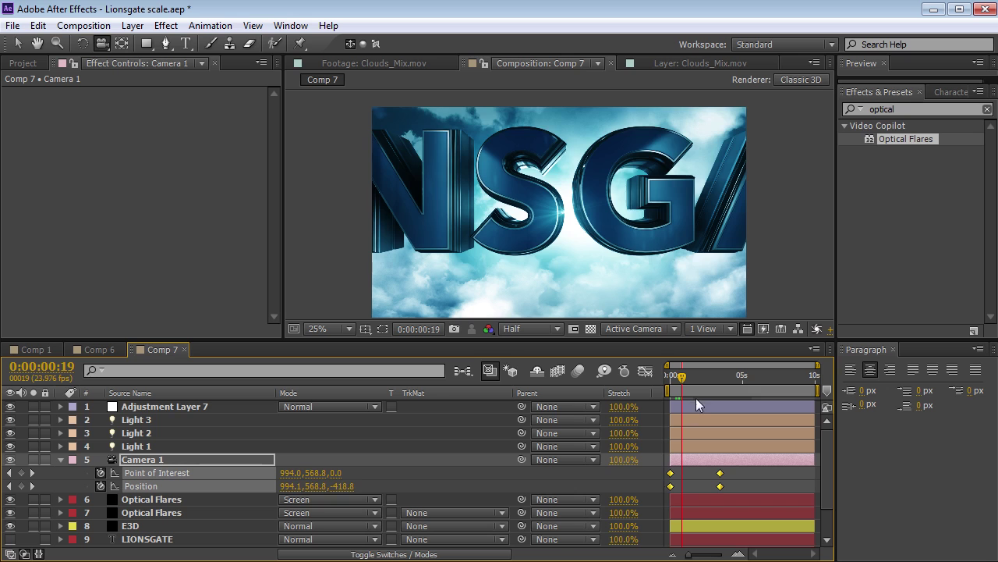
{"action": "key", "text": "F9"}
{"action": "left_click", "coordinate": [689, 379]}
{"action": "left_click_drag", "start_coordinate": [689, 379], "coordinate": [720, 384]}
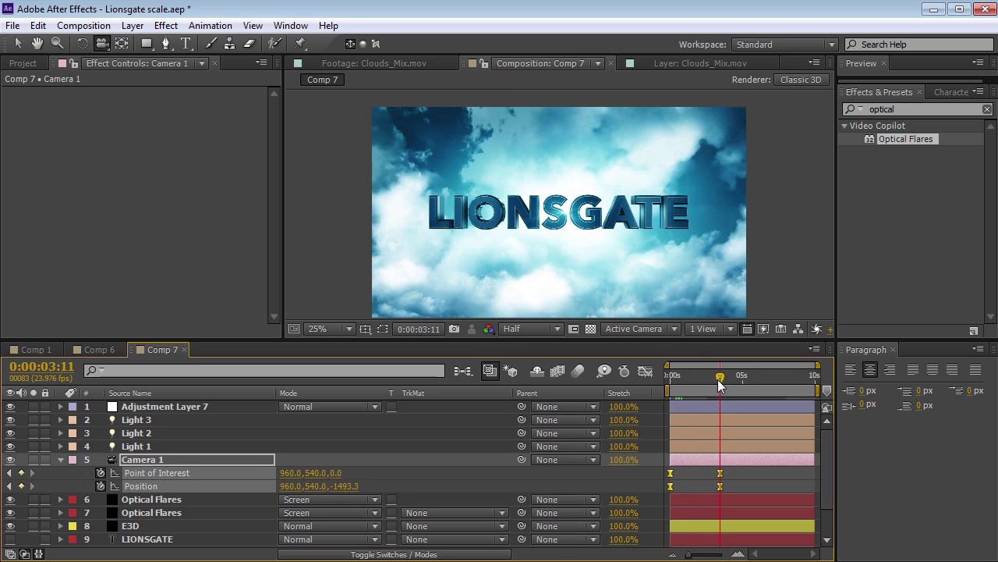
{"action": "left_click", "coordinate": [735, 472]}
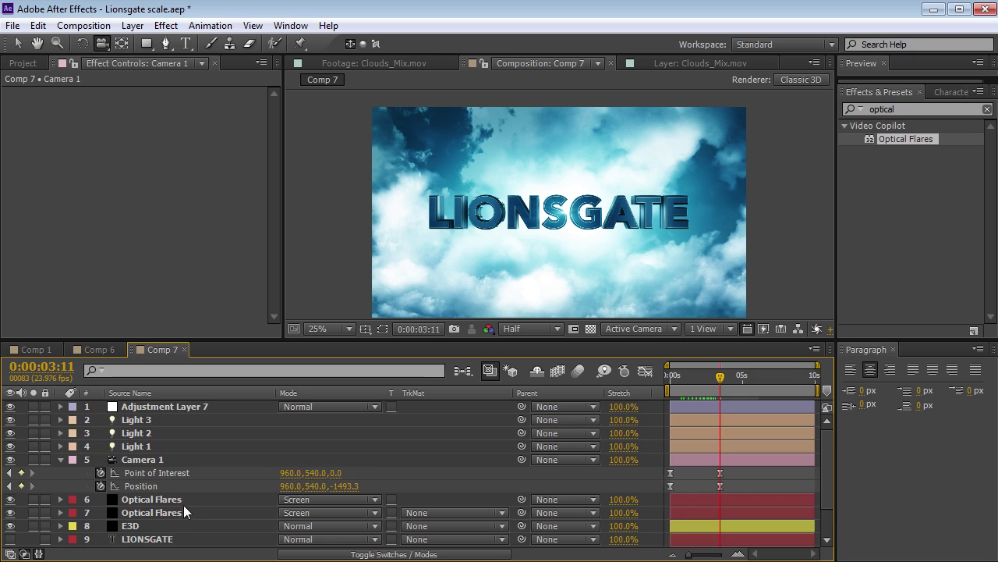
Create a new composition-sized black solid layer in Comp 7.
{"action": "scroll", "coordinate": [184, 504], "scroll_direction": "down", "scroll_amount": 1}
{"action": "left_click", "coordinate": [181, 543]}
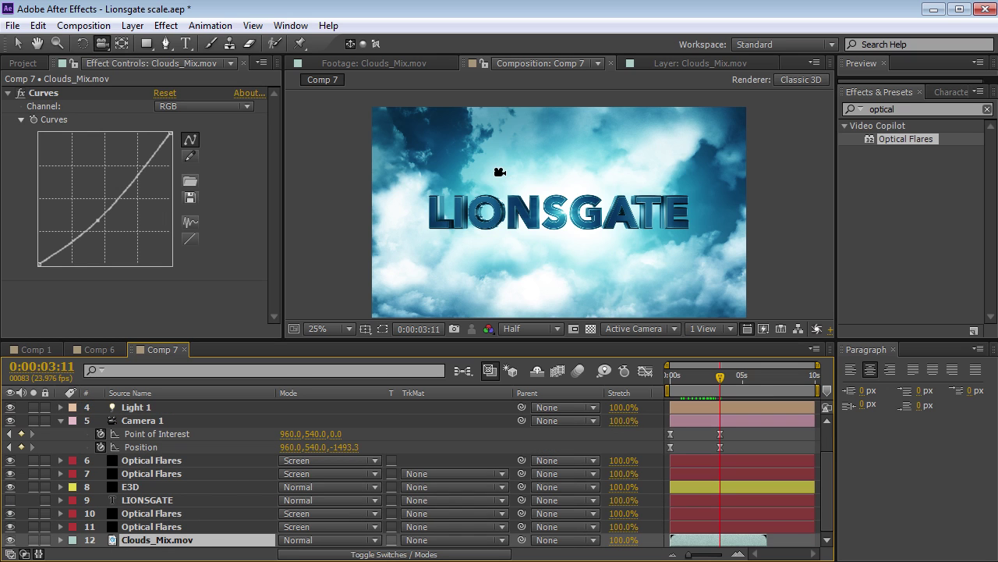
{"action": "left_click", "coordinate": [133, 25]}
{"action": "mouse_move", "coordinate": [149, 47]}
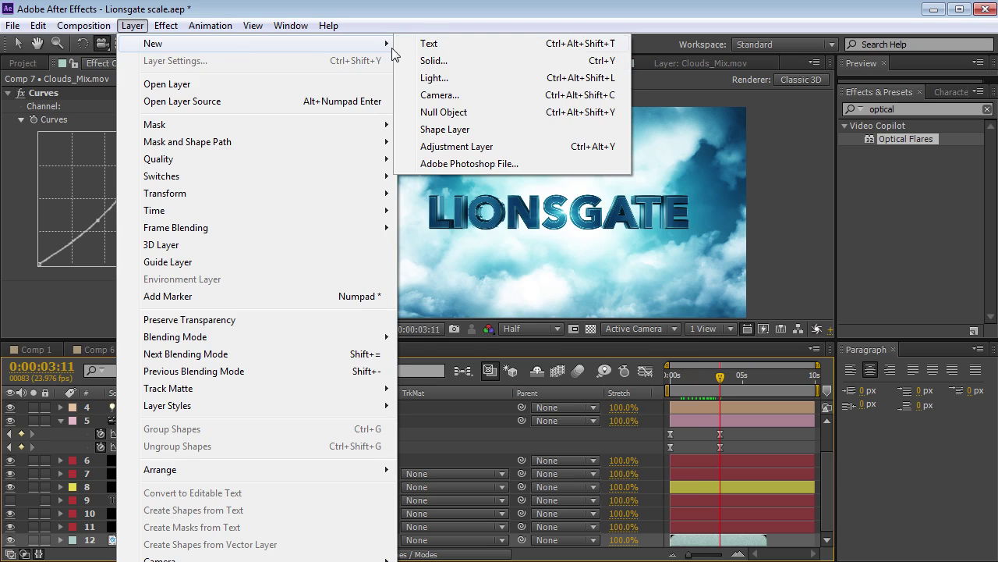
{"action": "left_click", "coordinate": [425, 60]}
{"action": "left_click", "coordinate": [570, 496]}
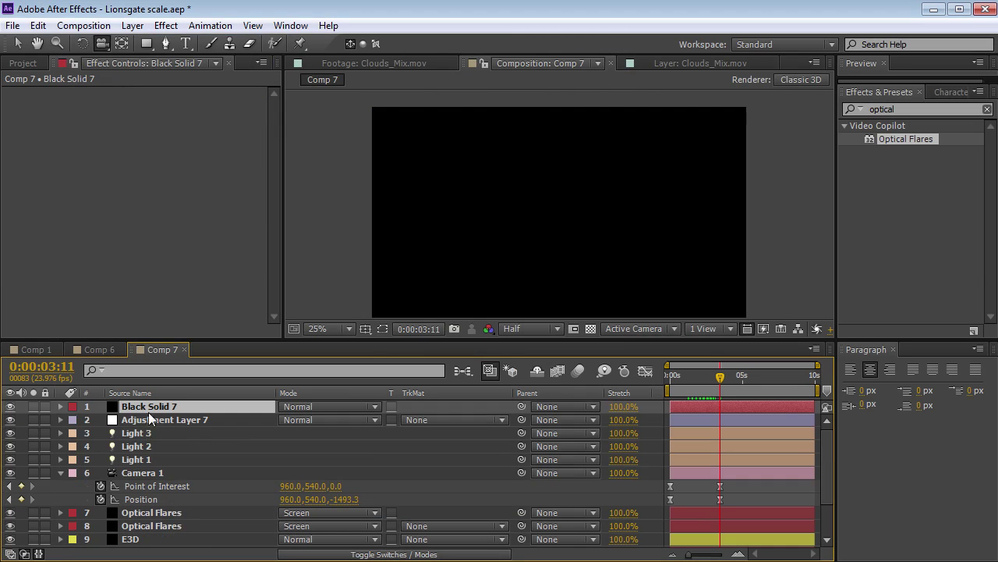
Send the black solid to the bottom of the layer stack and rename it BG.
{"action": "key", "text": "grave"}
{"action": "key", "text": "ctrl+shift+bracketleft"}
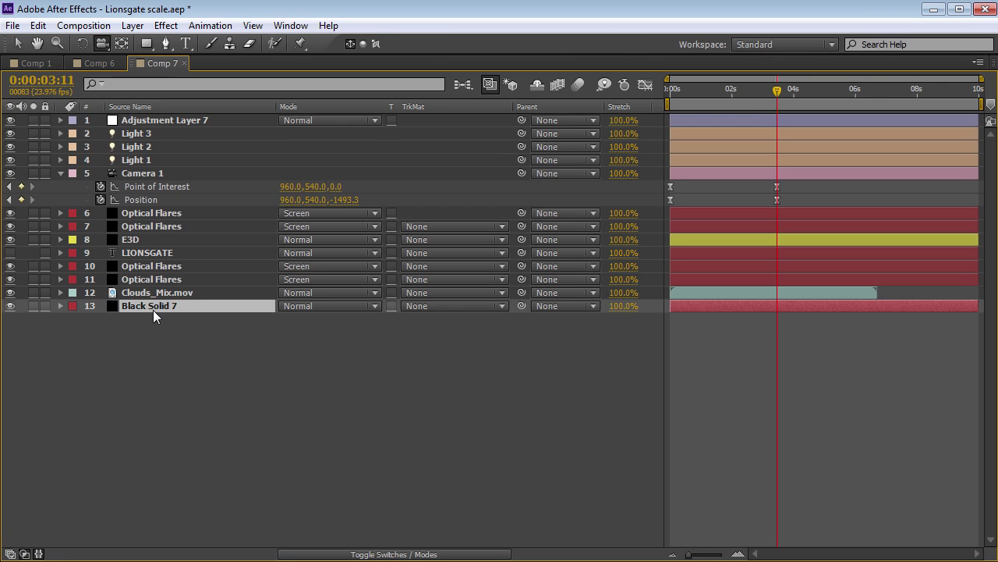
{"action": "key", "text": "Return"}
{"action": "type", "text": "BG"}
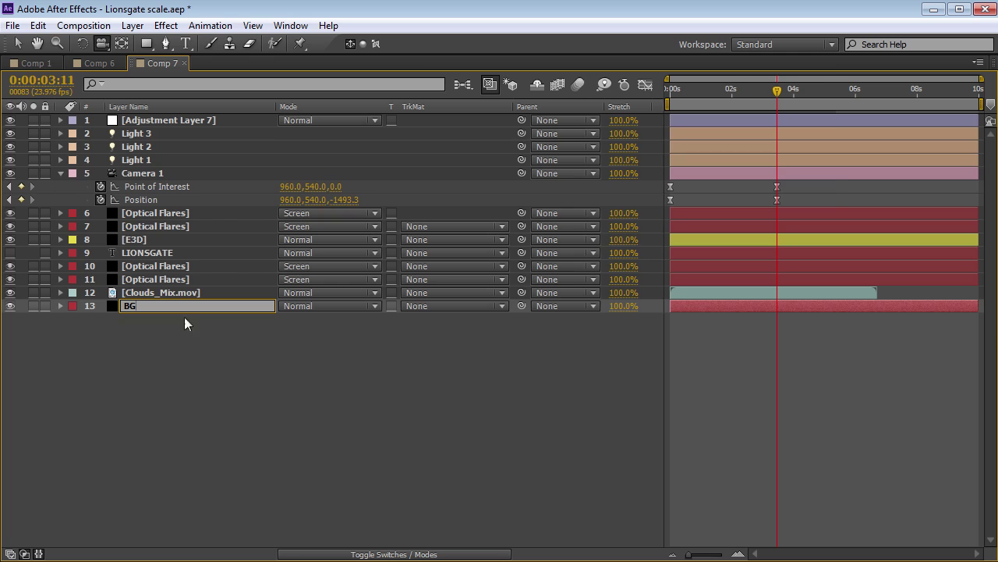
{"action": "key", "text": "Return"}
{"action": "key", "text": "grave"}
Fade out the Clouds_Mix.mov layer by keyframing its Opacity from 100% at about 0:00:02:02 to 0% at 0:00:03:11.
{"action": "scroll", "coordinate": [153, 528], "scroll_direction": "down", "scroll_amount": 1}
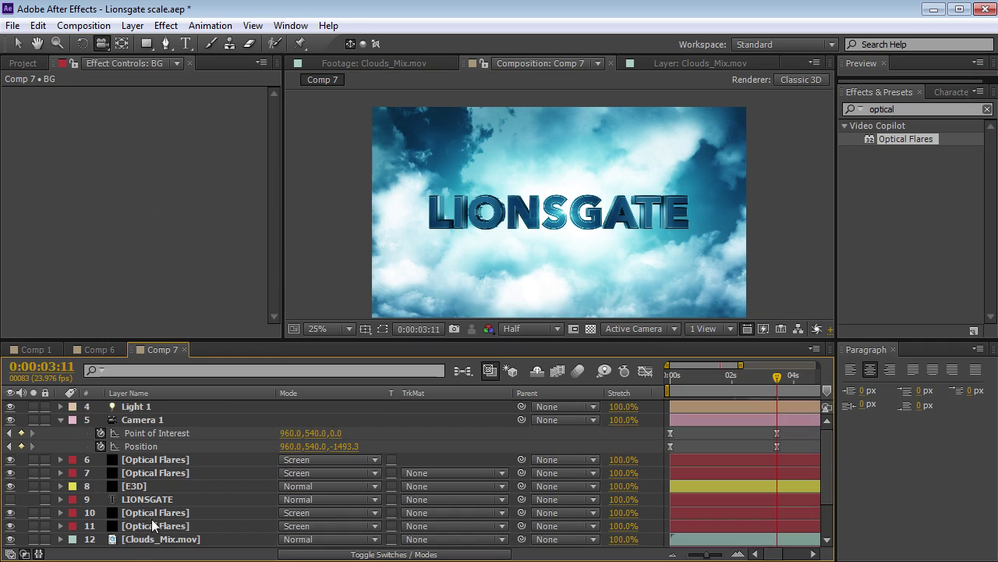
{"action": "scroll", "coordinate": [153, 527], "scroll_direction": "down", "scroll_amount": 1}
{"action": "left_click", "coordinate": [137, 529]}
{"action": "key", "text": "t"}
{"action": "scroll", "coordinate": [149, 537], "scroll_direction": "down", "scroll_amount": 1}
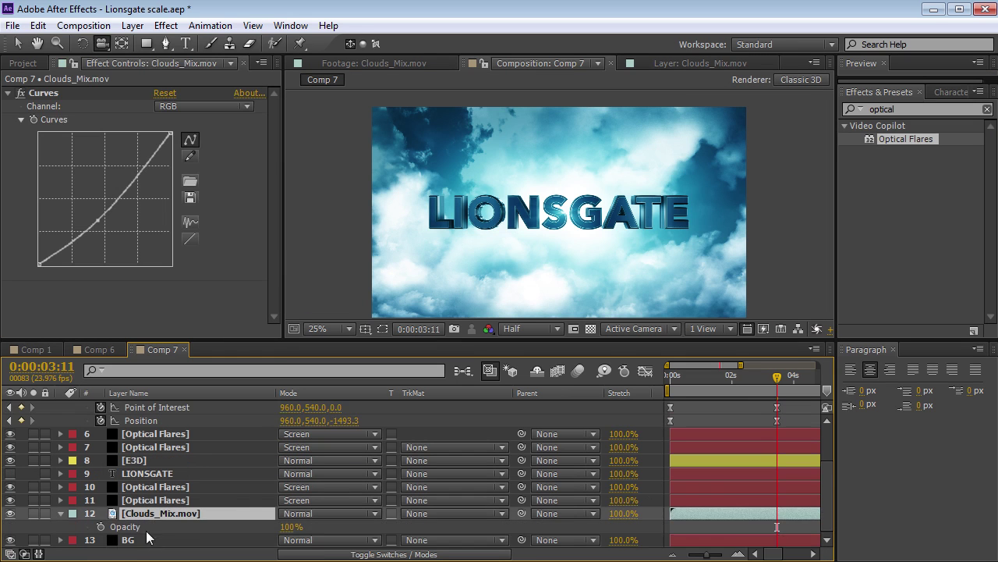
{"action": "left_click", "coordinate": [101, 527]}
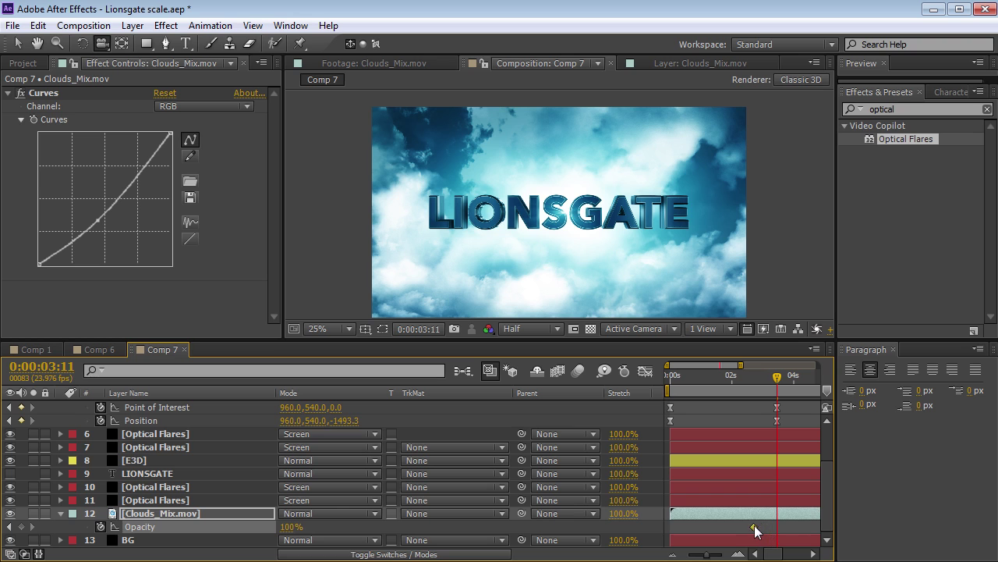
{"action": "left_click_drag", "start_coordinate": [290, 529], "coordinate": [146, 535]}
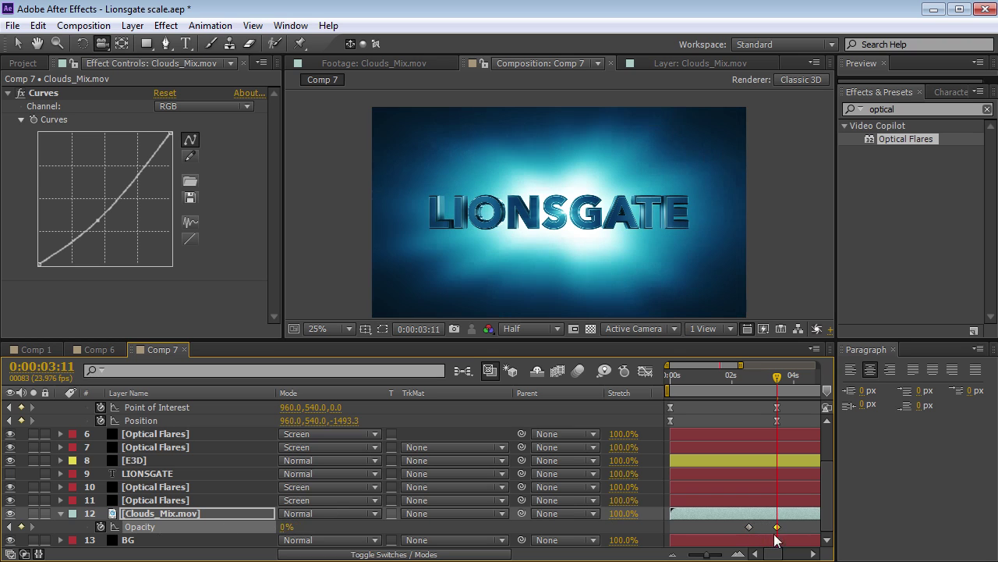
{"action": "left_click_drag", "start_coordinate": [749, 527], "coordinate": [734, 527]}
Identify the background glow layers and keyframe layer 10's Optical Flares Opacity from 100% at about 0:00:02:11 to 0% at 0:00:03:09.
{"action": "left_click", "coordinate": [144, 500]}
{"action": "left_click", "coordinate": [10, 501]}
{"action": "left_click", "coordinate": [10, 501]}
{"action": "left_click", "coordinate": [10, 501]}
{"action": "left_click", "coordinate": [10, 501]}
{"action": "left_click", "coordinate": [199, 489]}
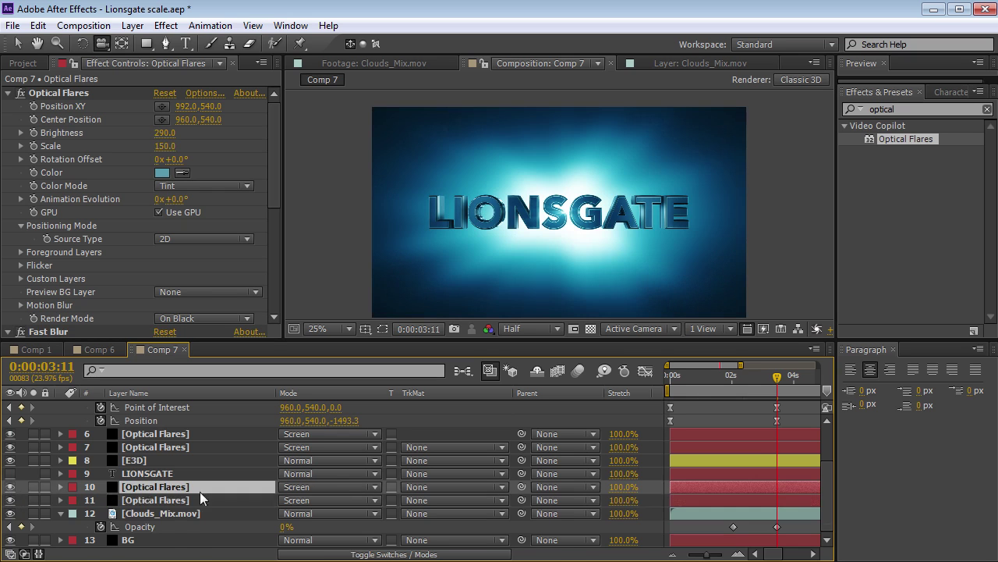
{"action": "key", "text": "t"}
{"action": "mouse_move", "coordinate": [768, 393]}
{"action": "left_mouse_down"}
{"action": "mouse_move", "coordinate": [746, 391]}
{"action": "mouse_move", "coordinate": [774, 376]}
{"action": "left_mouse_up"}
{"action": "left_click", "coordinate": [100, 500]}
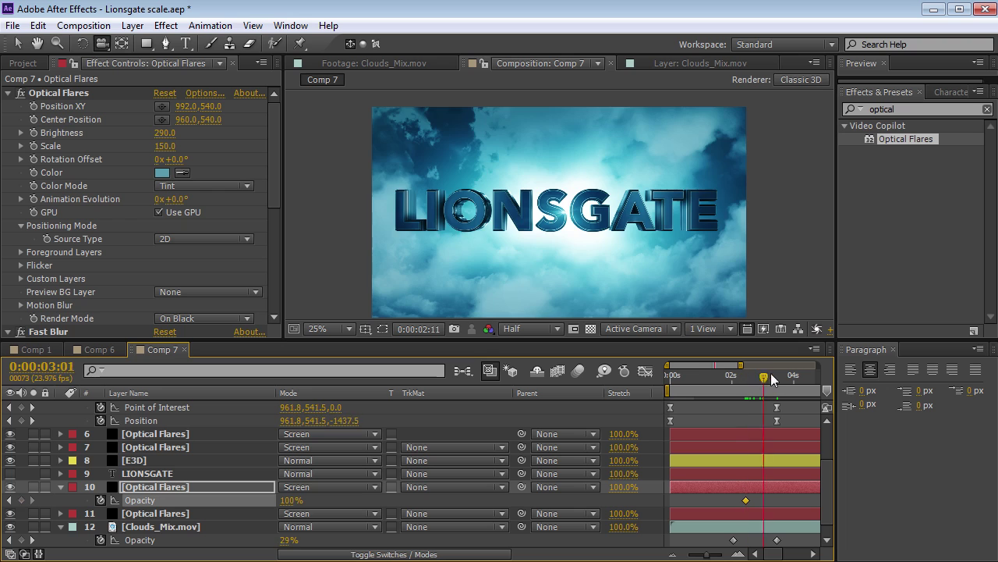
{"action": "left_click_drag", "start_coordinate": [290, 503], "coordinate": [212, 505]}
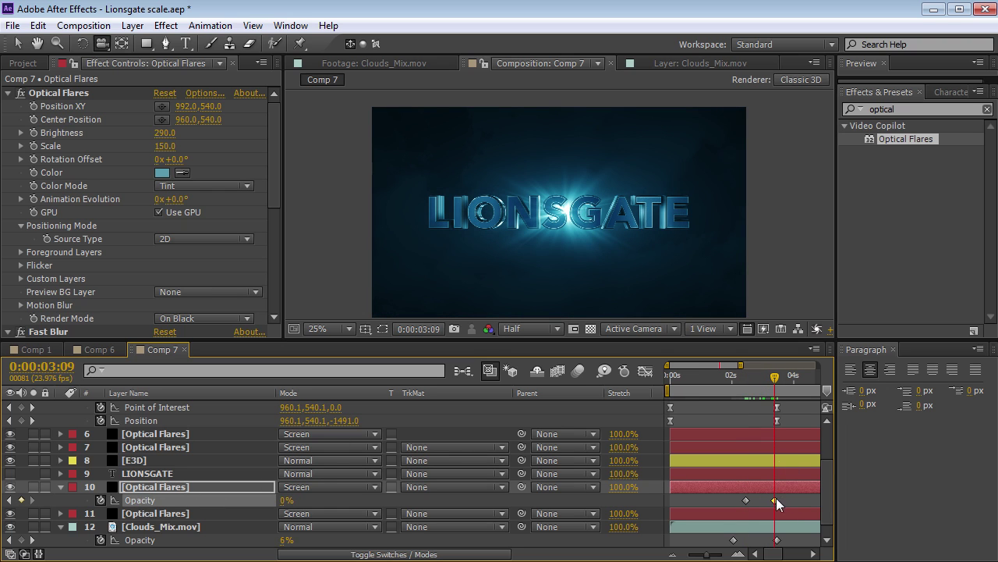
Move layer 10's 0% Opacity keyframe slightly later, apply Easy Ease to it and preview up to 0:00:04:09.
{"action": "left_click_drag", "start_coordinate": [776, 498], "coordinate": [782, 499]}
{"action": "key", "text": "minus"}
{"action": "left_click_drag", "start_coordinate": [751, 375], "coordinate": [775, 383]}
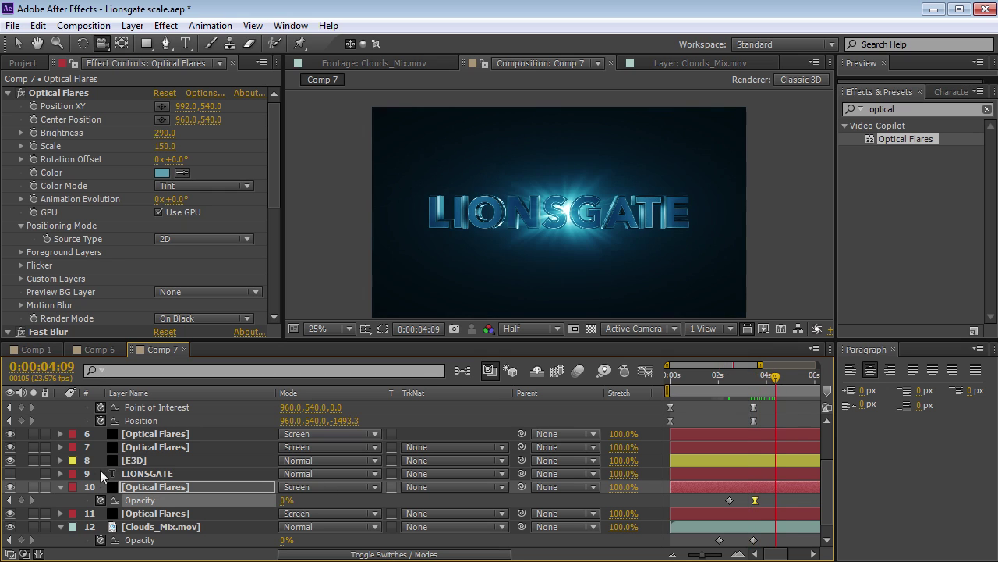
Keyframe the layer 11 Optical Flares Brightness from 190 at about 0:00:03:12 down to 0 at about 0:00:04:10.
{"action": "left_click", "coordinate": [152, 516]}
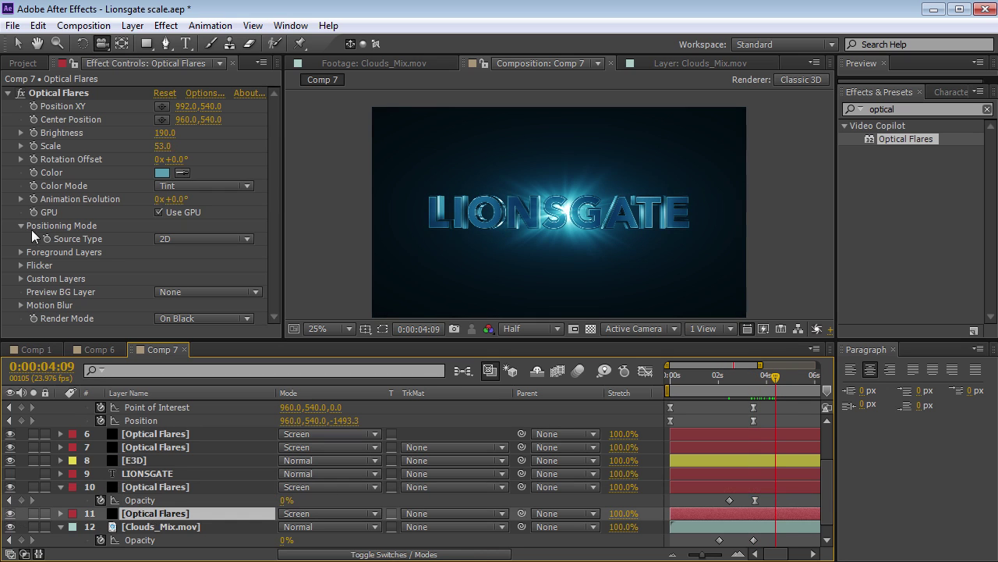
{"action": "left_click", "coordinate": [33, 133]}
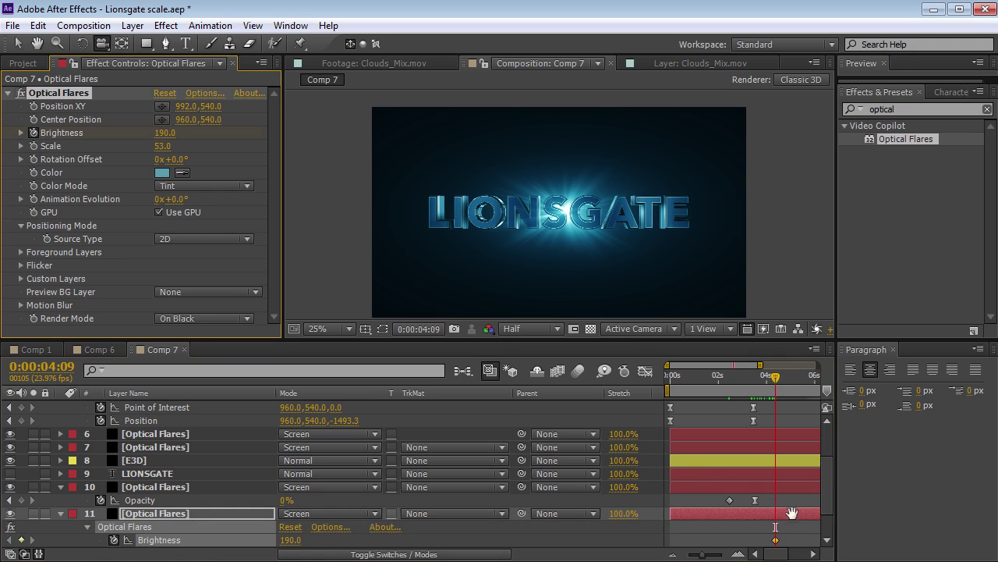
{"action": "left_click", "coordinate": [791, 511]}
{"action": "key", "text": "u"}
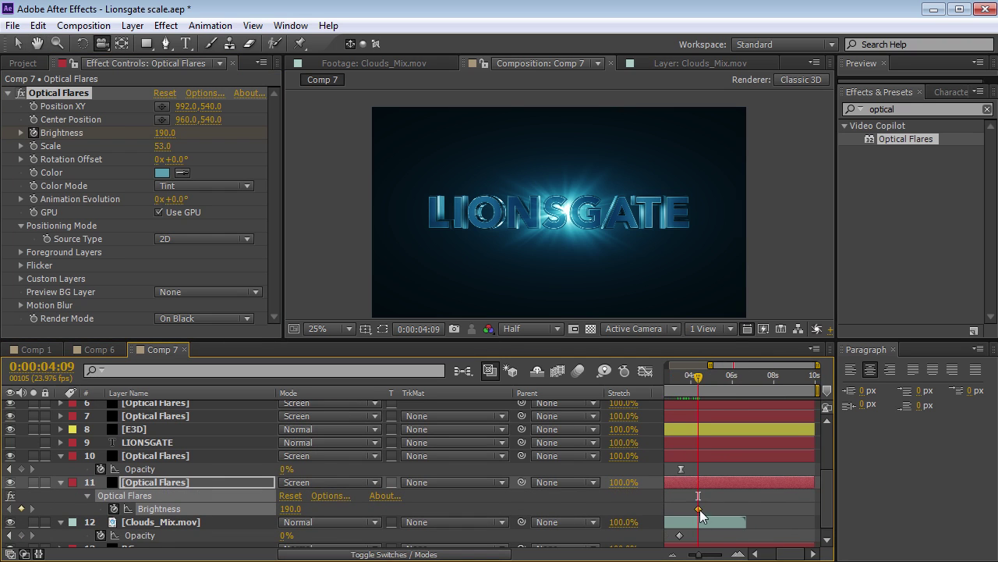
{"action": "left_click", "coordinate": [699, 375]}
{"action": "left_click", "coordinate": [158, 138]}
{"action": "type", "text": "0"}
{"action": "key", "text": "Return"}
Set layer 11's Optical Flares Rotation Offset to 17° and Animation Evolution to 117°, checking the look around 0:00:03:20.
{"action": "left_click", "coordinate": [695, 380]}
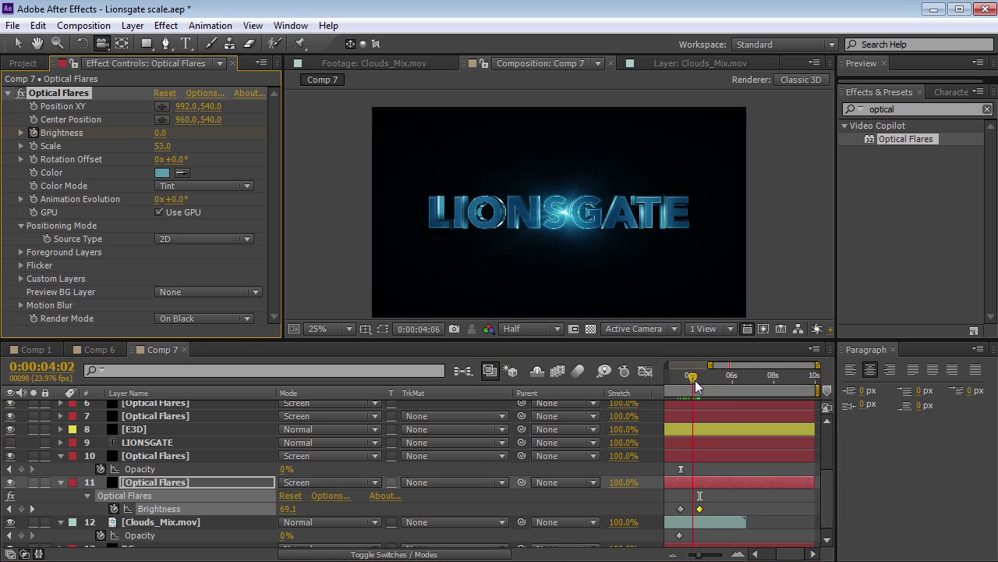
{"action": "left_click_drag", "start_coordinate": [695, 380], "coordinate": [687, 378]}
{"action": "key", "text": "period"}
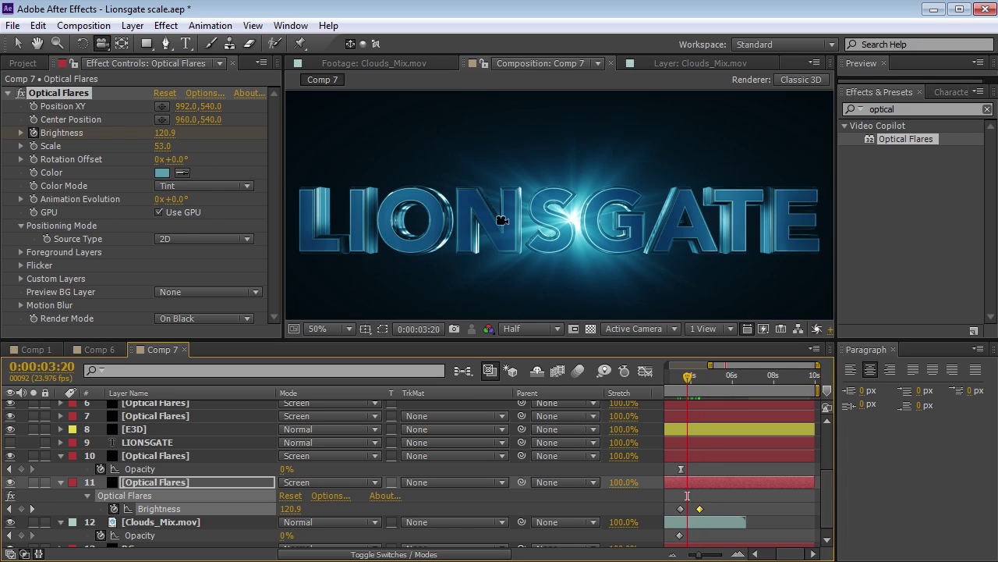
{"action": "left_click_drag", "start_coordinate": [173, 200], "coordinate": [187, 198]}
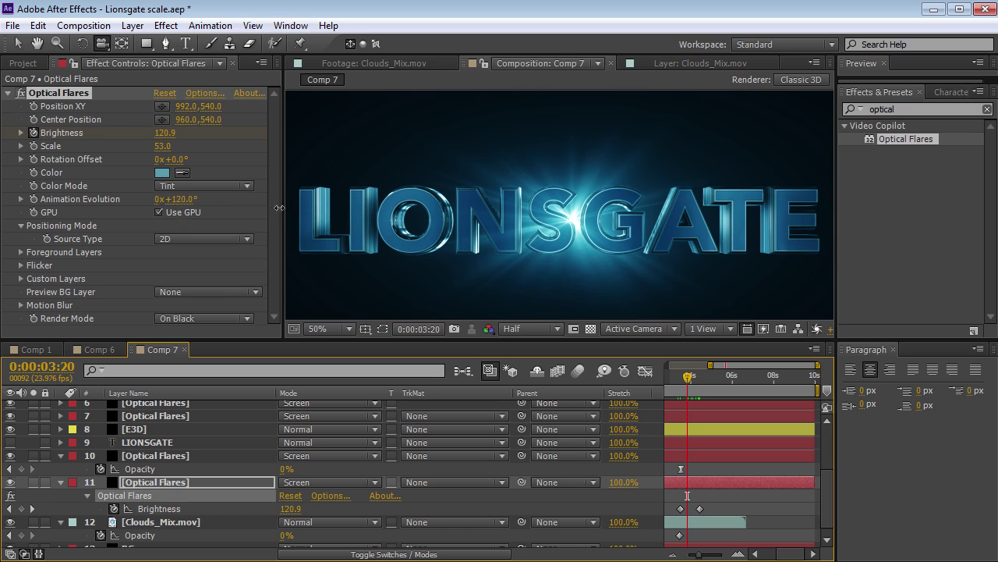
{"action": "left_click_drag", "start_coordinate": [269, 204], "coordinate": [283, 204]}
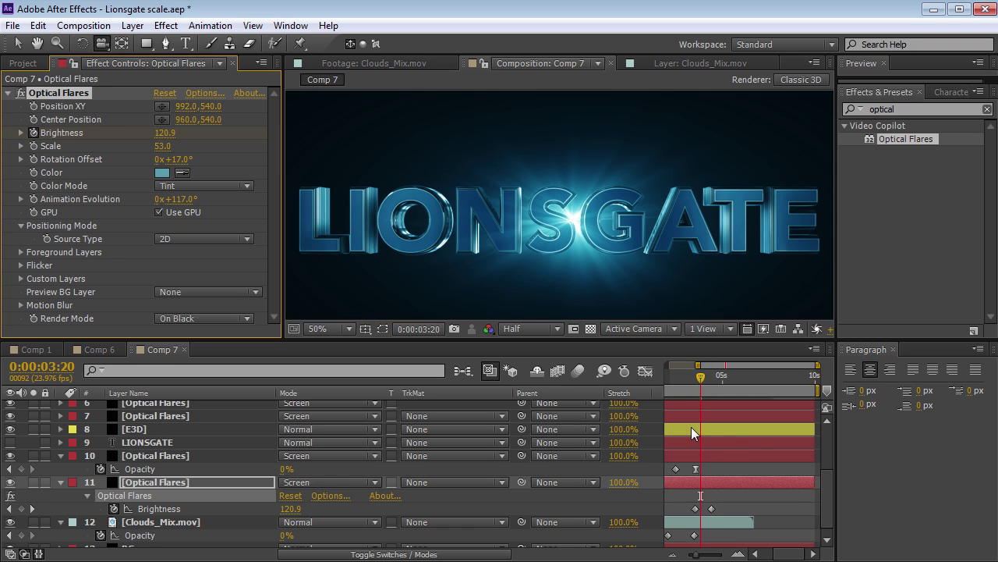
{"action": "left_click_drag", "start_coordinate": [702, 461], "coordinate": [758, 474]}
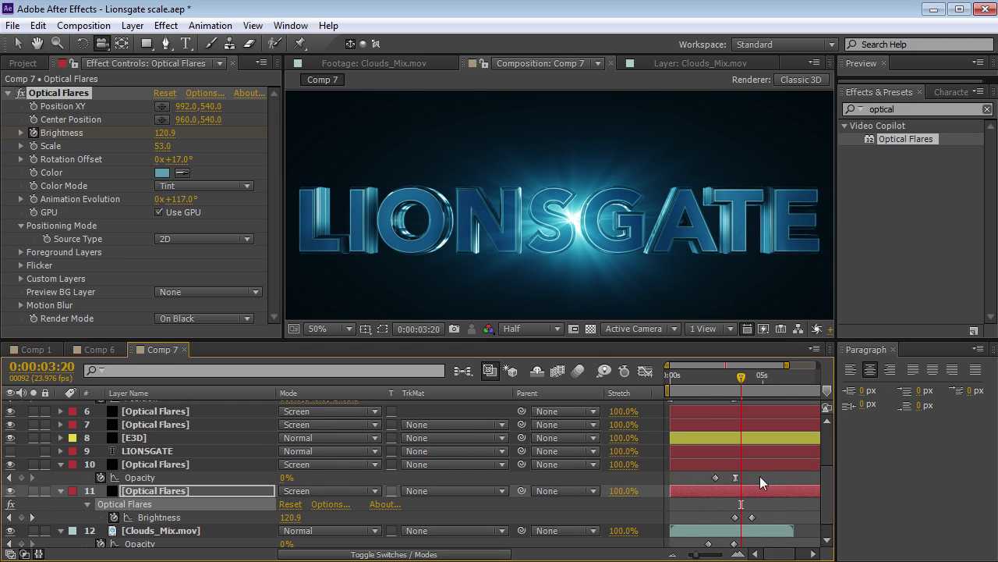
{"action": "left_click_drag", "start_coordinate": [716, 381], "coordinate": [740, 388]}
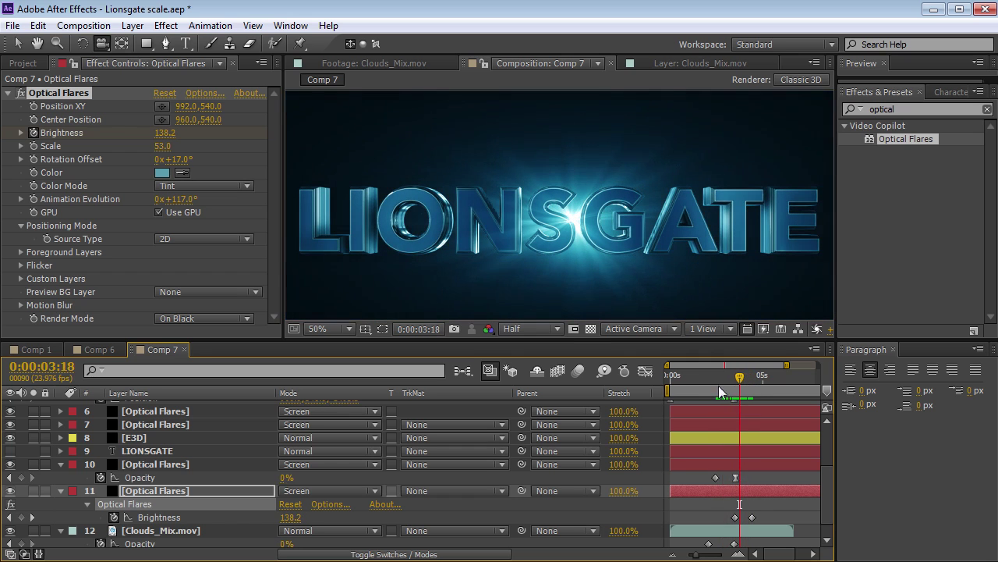
Keyframe the E3D layer's Y Rotation Environment from -273° at about 0:00:01:02 to -249° at 0:00:03:18.
{"action": "left_click", "coordinate": [133, 438]}
{"action": "scroll", "coordinate": [270, 151], "scroll_direction": "down", "scroll_amount": 5}
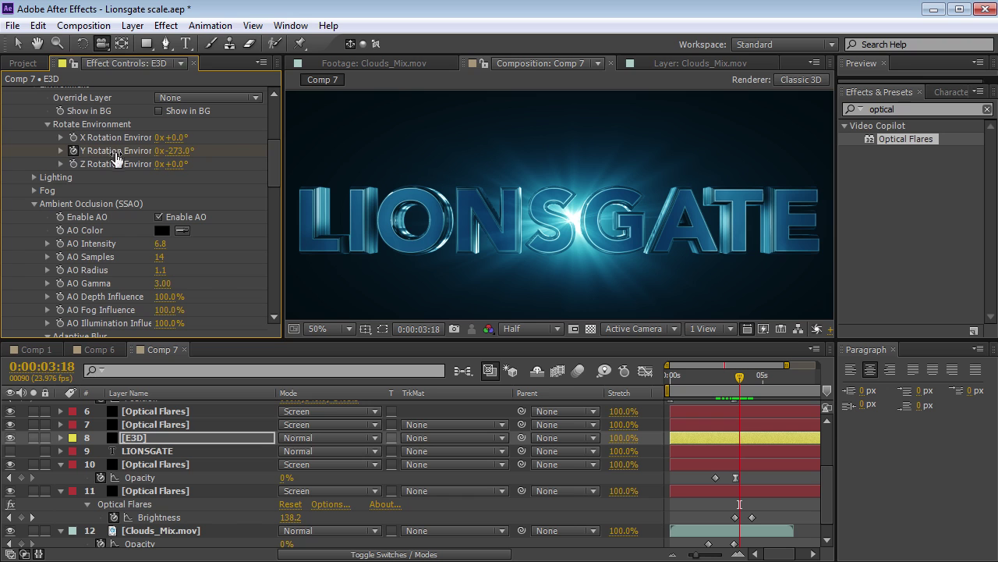
{"action": "scroll", "coordinate": [280, 168], "scroll_direction": "up", "scroll_amount": 1}
{"action": "key", "text": "u"}
{"action": "left_click_drag", "start_coordinate": [739, 464], "coordinate": [691, 464]}
{"action": "left_click_drag", "start_coordinate": [177, 174], "coordinate": [196, 170]}
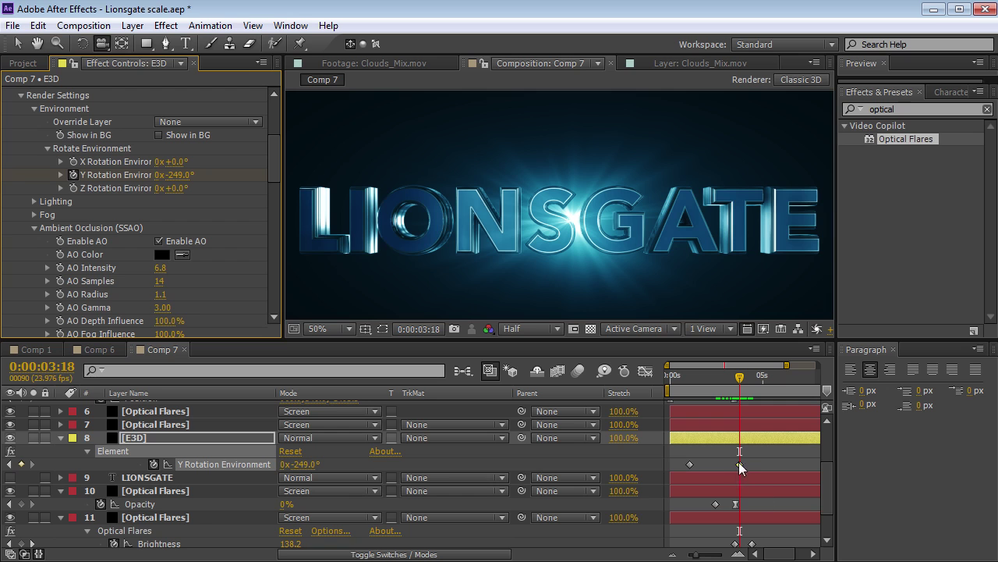
Ease the -249° Y Rotation Environment keyframe, move it to about 0:00:05:17 and preview the reflection movement.
{"action": "left_click_drag", "start_coordinate": [739, 464], "coordinate": [760, 464]}
{"action": "left_click_drag", "start_coordinate": [710, 376], "coordinate": [766, 387]}
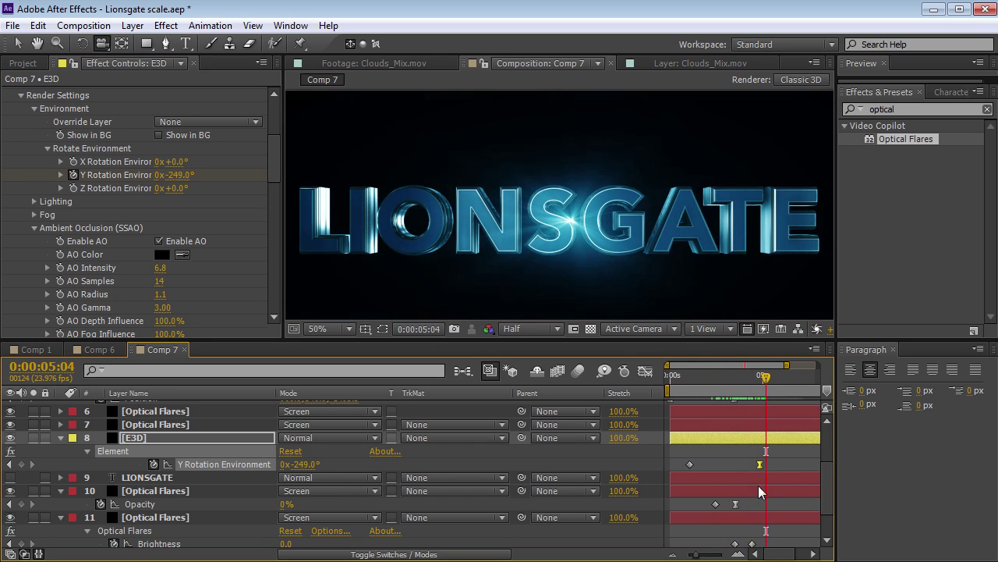
{"action": "left_click_drag", "start_coordinate": [768, 464], "coordinate": [776, 465]}
{"action": "left_click_drag", "start_coordinate": [770, 379], "coordinate": [776, 379]}
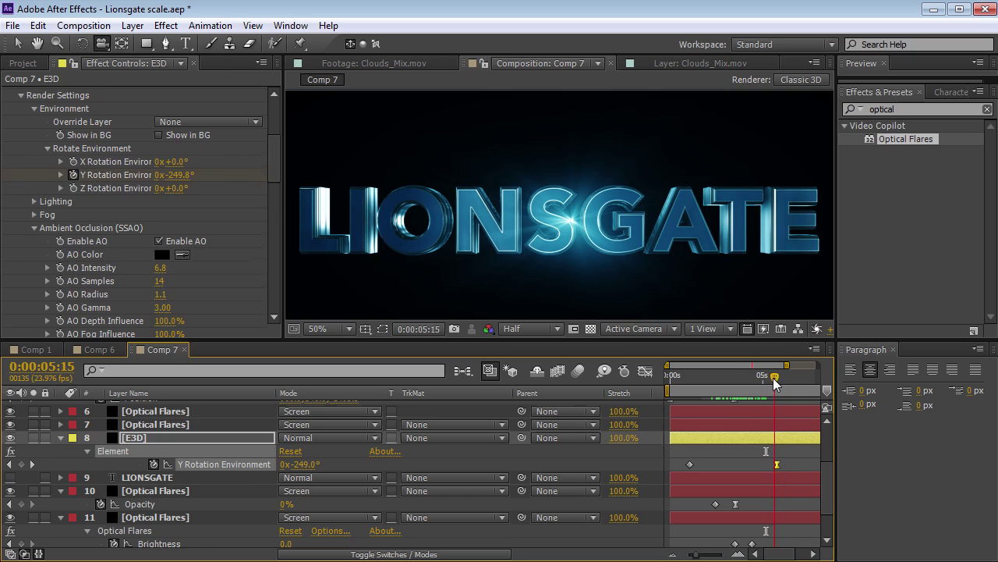
Compare the two front flares and keyframe layer 7's Optical Flares Brightness from 42 at about 0:00:04:07 to 0 at 0:00:05:15.
{"action": "left_click", "coordinate": [11, 411]}
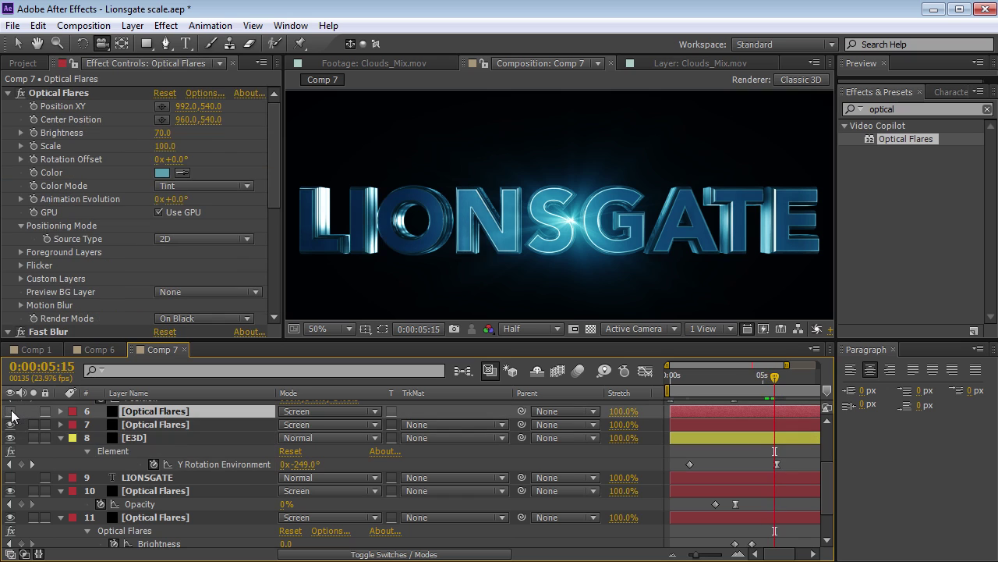
{"action": "left_click", "coordinate": [11, 411]}
{"action": "left_click", "coordinate": [10, 425]}
{"action": "left_click", "coordinate": [11, 424]}
{"action": "left_click", "coordinate": [148, 424]}
{"action": "left_click", "coordinate": [33, 133]}
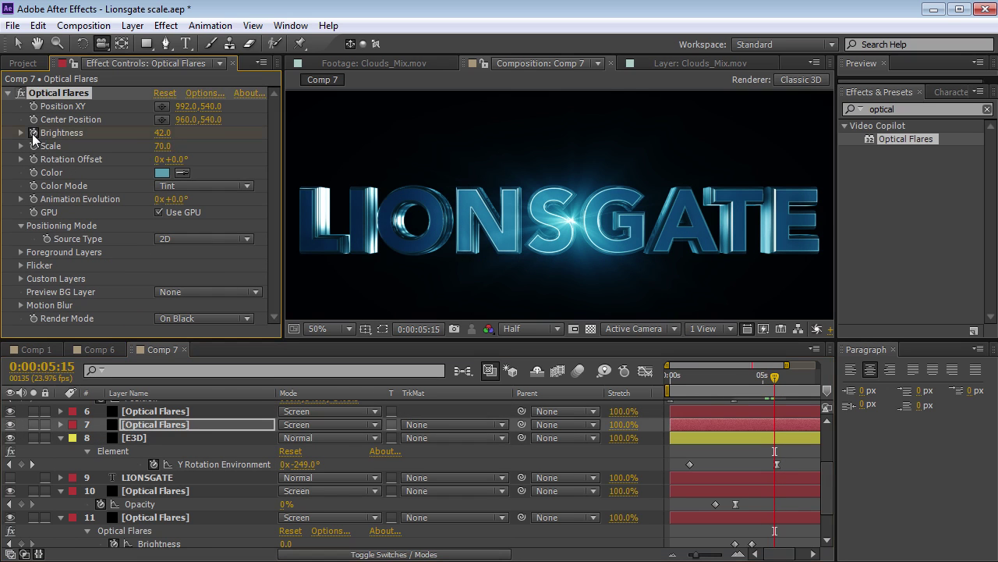
{"action": "key", "text": "u"}
{"action": "left_click_drag", "start_coordinate": [774, 452], "coordinate": [749, 452]}
{"action": "left_click", "coordinate": [163, 133]}
{"action": "type", "text": "0"}
{"action": "key", "text": "Return"}
Preview the frame at 0:00:02:14 enlarged and collapse the keyframed properties of all layers in Comp 7.
{"action": "left_click_drag", "start_coordinate": [775, 378], "coordinate": [707, 385]}
{"action": "key", "text": "minus"}
{"action": "key", "text": "grave"}
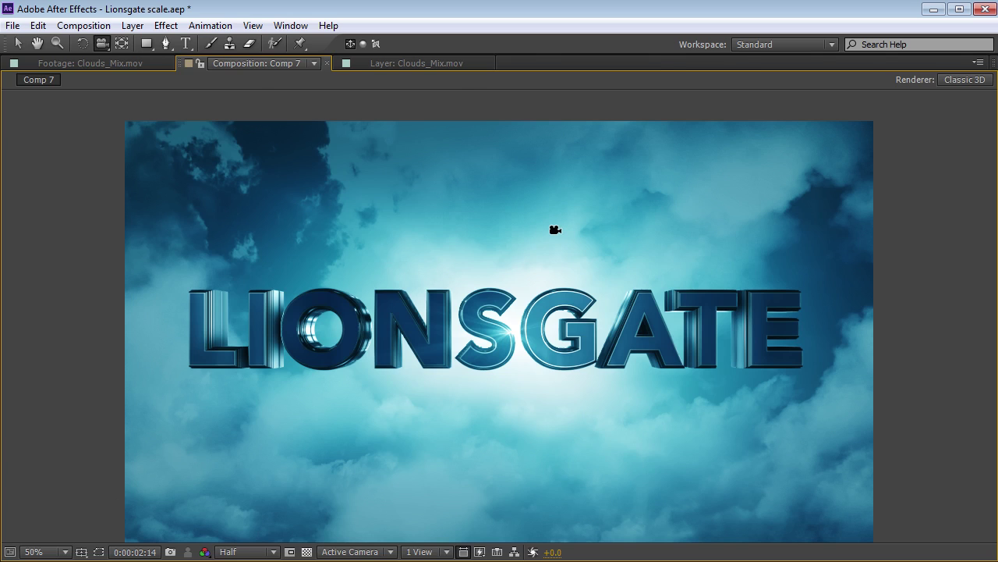
{"action": "key", "text": "grave"}
{"action": "scroll", "coordinate": [538, 219], "scroll_direction": "down", "scroll_amount": 1}
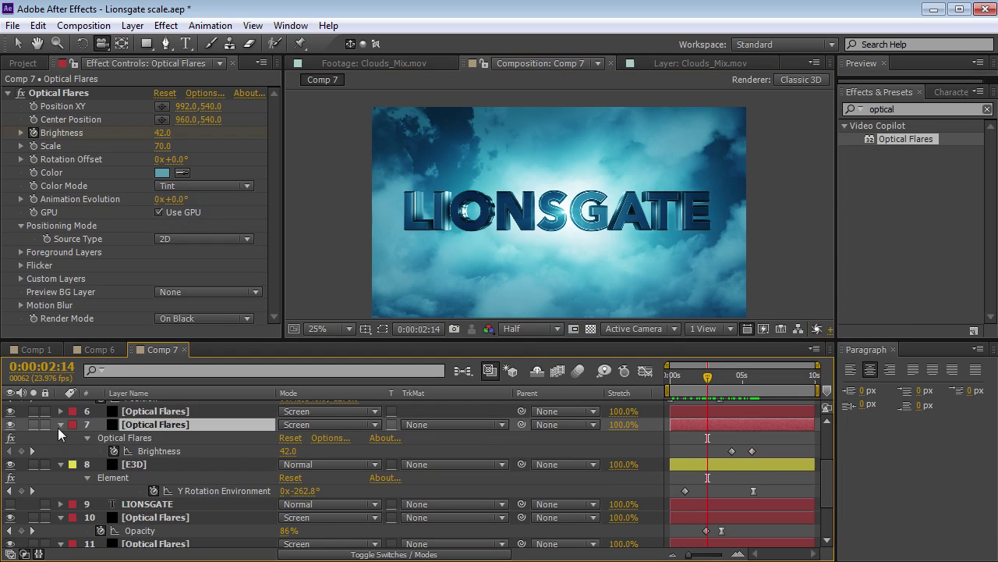
{"action": "key", "text": "ctrl+a"}
{"action": "key", "text": "u"}
{"action": "left_click", "coordinate": [174, 434]}
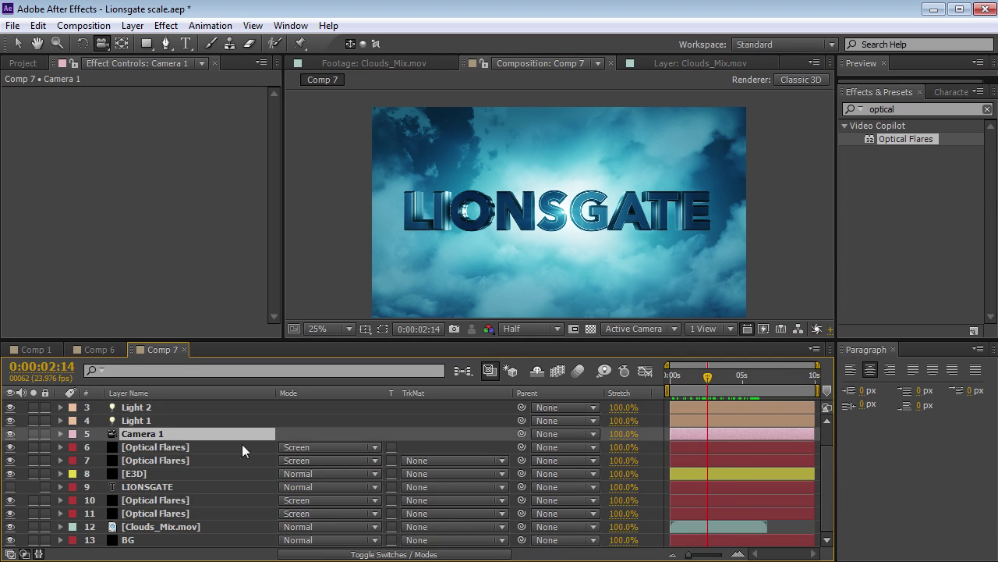
{"action": "left_click", "coordinate": [778, 532]}
{"action": "scroll", "coordinate": [560, 244], "scroll_direction": "up", "scroll_amount": 1}
{"action": "scroll", "coordinate": [560, 244], "scroll_direction": "down", "scroll_amount": 1}
Create a new adjustment layer at the top of Comp 7.
{"action": "left_click", "coordinate": [132, 26]}
{"action": "mouse_move", "coordinate": [195, 46]}
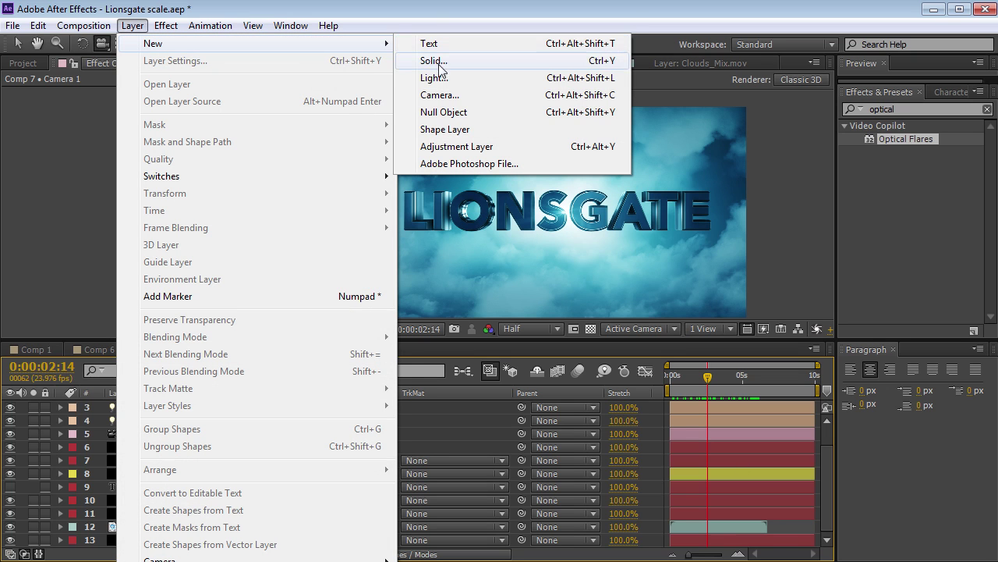
{"action": "left_click", "coordinate": [454, 147]}
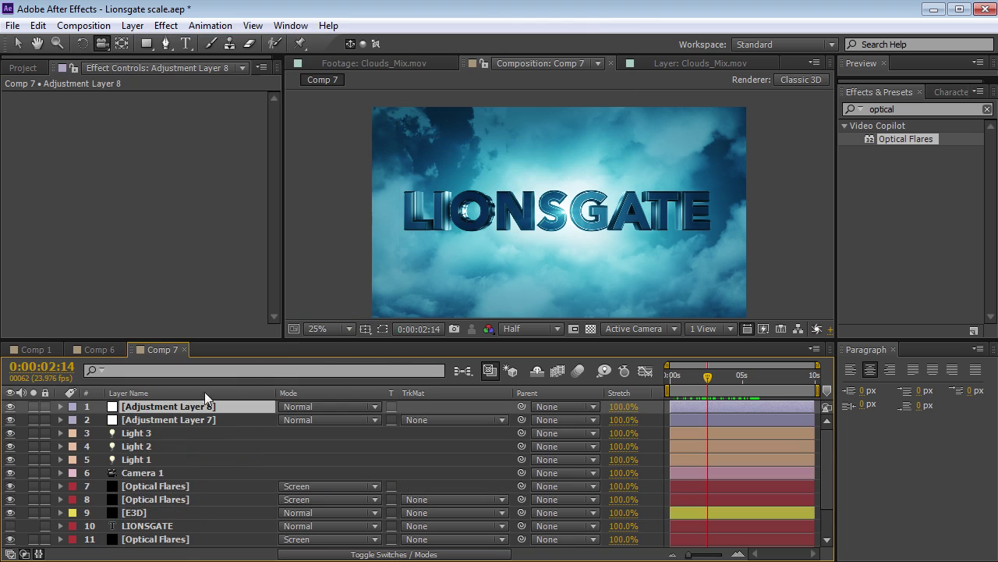
Apply Levels to the new adjustment layer and isolate the highlights with Input Black 26599.9 and Input White 31740.0.
{"action": "left_click", "coordinate": [167, 28]}
{"action": "mouse_move", "coordinate": [220, 174]}
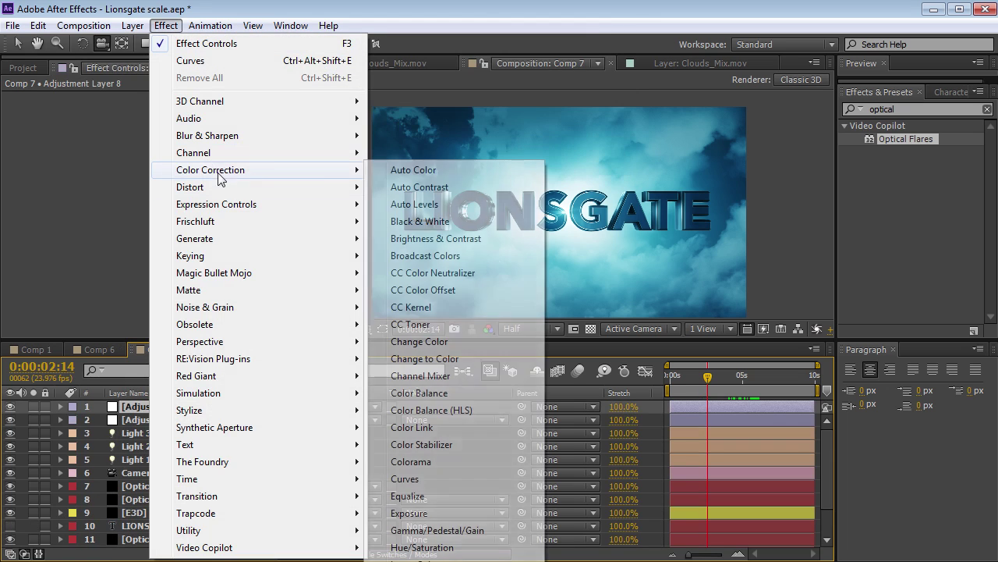
{"action": "left_click", "coordinate": [413, 561]}
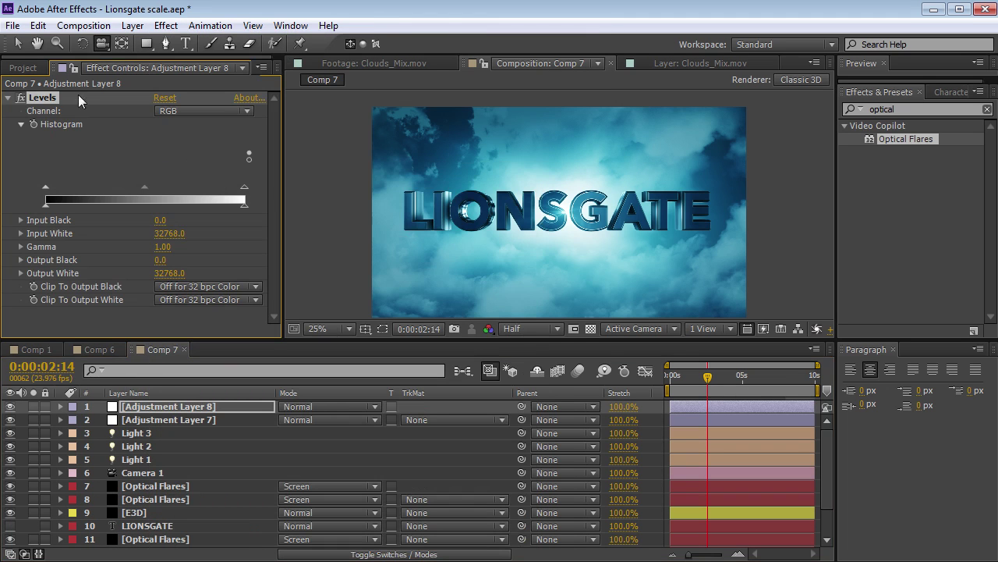
{"action": "left_click_drag", "start_coordinate": [45, 188], "coordinate": [237, 189]}
Find the CC Radial Fast Blur effect and apply it to the new adjustment layer below Levels.
{"action": "left_click", "coordinate": [916, 108]}
{"action": "type", "text": "radia"}
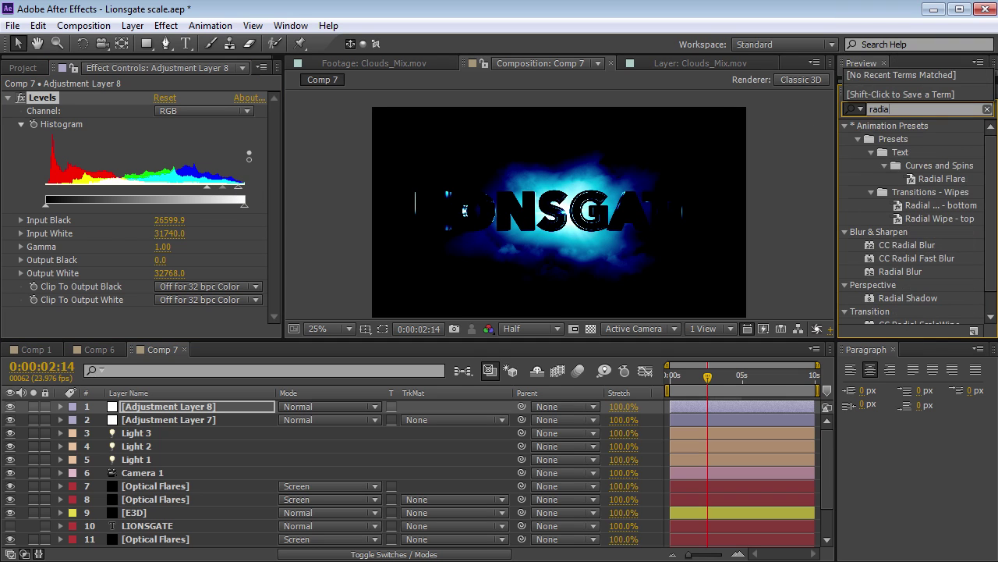
{"action": "left_click", "coordinate": [898, 261]}
{"action": "left_click_drag", "start_coordinate": [923, 260], "coordinate": [201, 308]}
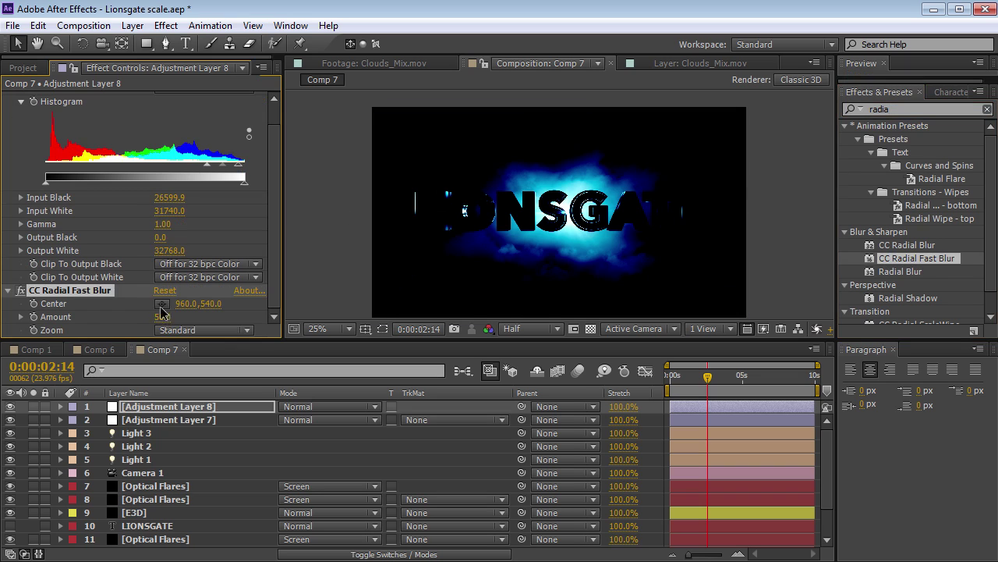
Set the CC Radial Fast Blur Amount to 93 with Standard zoom and the adjustment layer's blending mode to Screen.
{"action": "left_click", "coordinate": [195, 333]}
{"action": "left_click", "coordinate": [177, 328]}
{"action": "left_click_drag", "start_coordinate": [164, 317], "coordinate": [212, 312]}
{"action": "key", "text": "grave"}
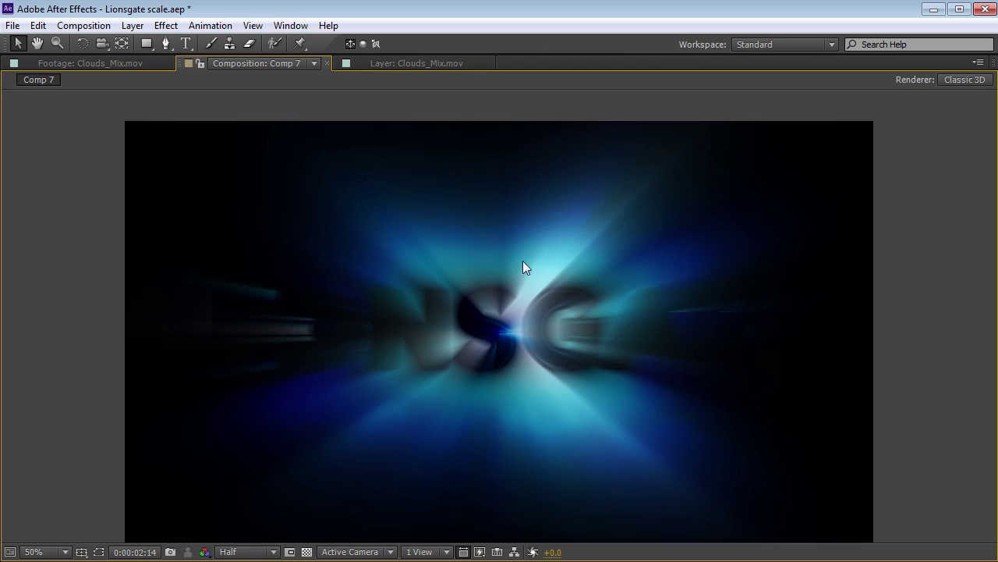
{"action": "key", "text": "grave"}
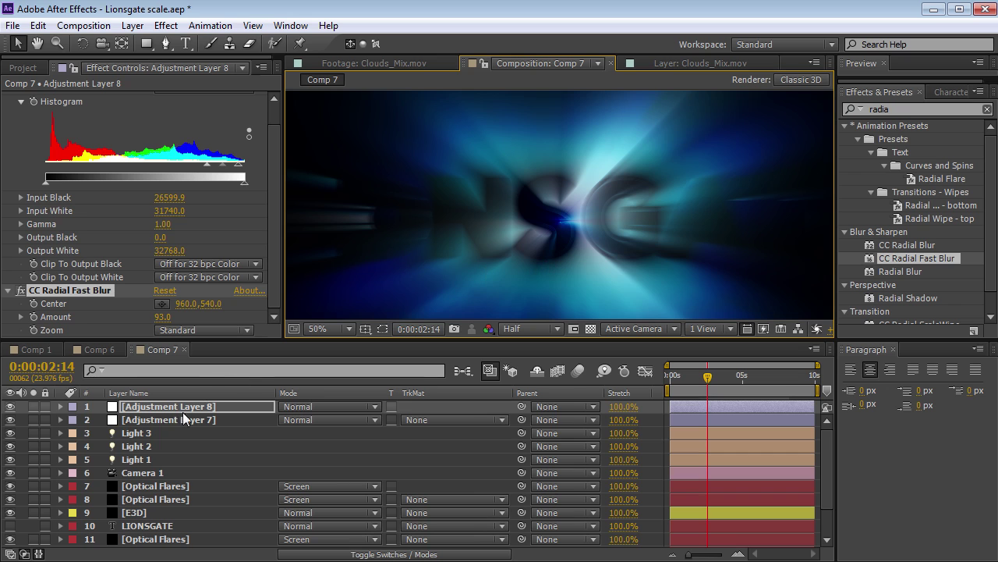
{"action": "left_click", "coordinate": [303, 407]}
{"action": "left_click", "coordinate": [356, 255]}
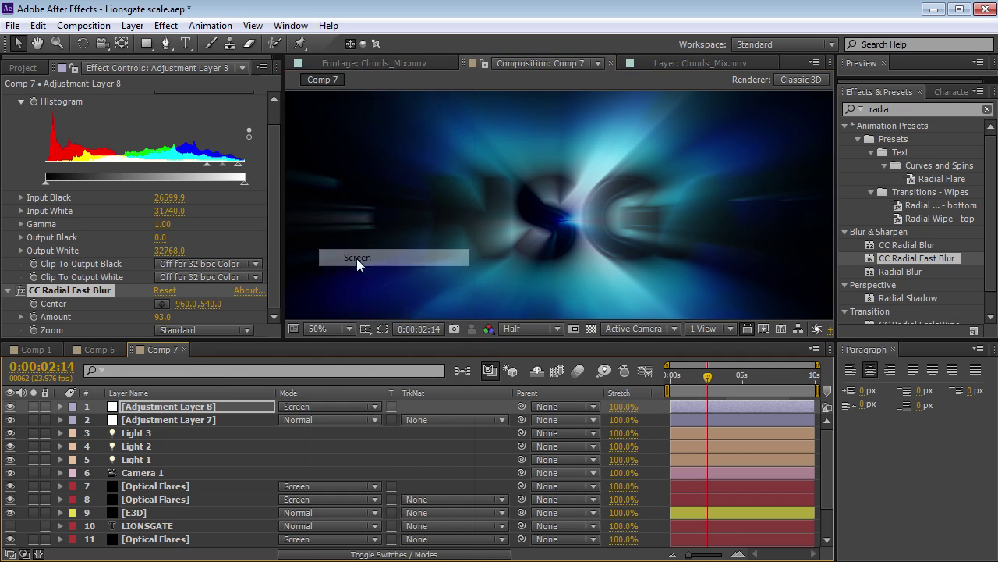
Apply Curves to the top adjustment layer below CC Radial Fast Blur and shape the RGB curve to brighten the highlights.
{"action": "key", "text": "grave"}
{"action": "key", "text": "grave"}
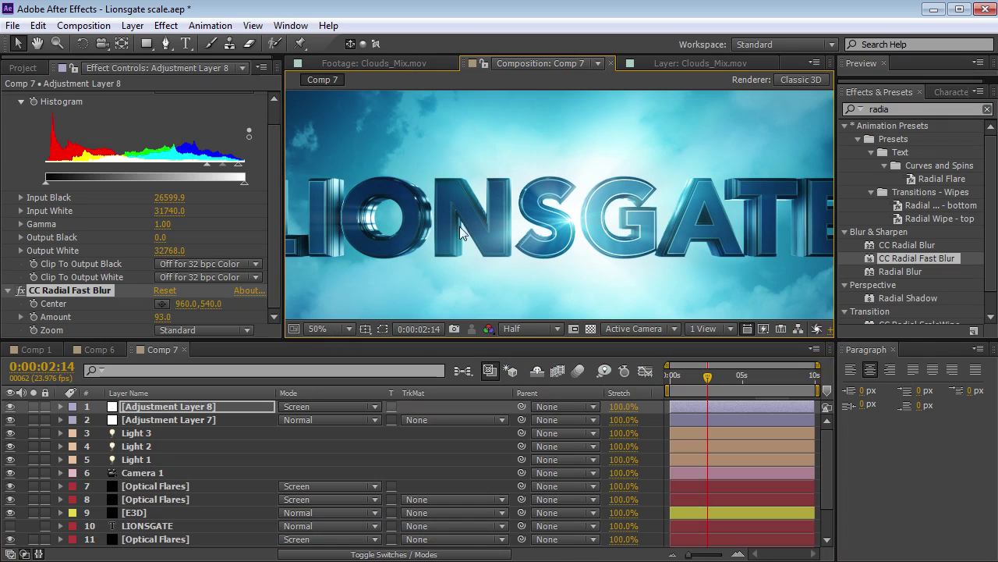
{"action": "left_click", "coordinate": [166, 25]}
{"action": "mouse_move", "coordinate": [214, 167]}
{"action": "left_click", "coordinate": [436, 479]}
{"action": "left_click_drag", "start_coordinate": [114, 252], "coordinate": [88, 296]}
{"action": "left_click_drag", "start_coordinate": [113, 257], "coordinate": [112, 232]}
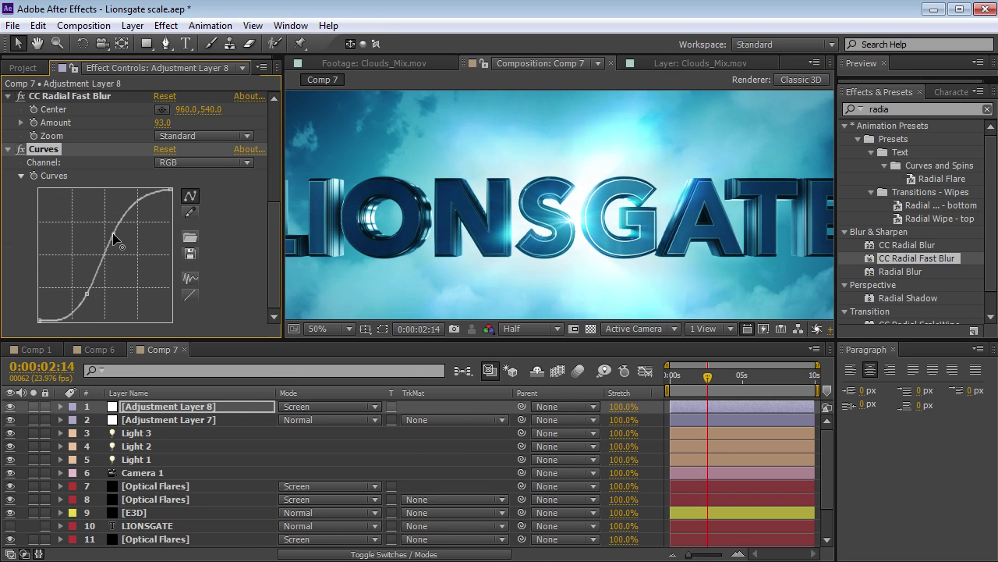
{"action": "mouse_move", "coordinate": [140, 202]}
{"action": "left_mouse_down"}
{"action": "mouse_move", "coordinate": [131, 207]}
{"action": "mouse_move", "coordinate": [134, 199]}
{"action": "left_mouse_up"}
{"action": "left_click_drag", "start_coordinate": [86, 295], "coordinate": [72, 286]}
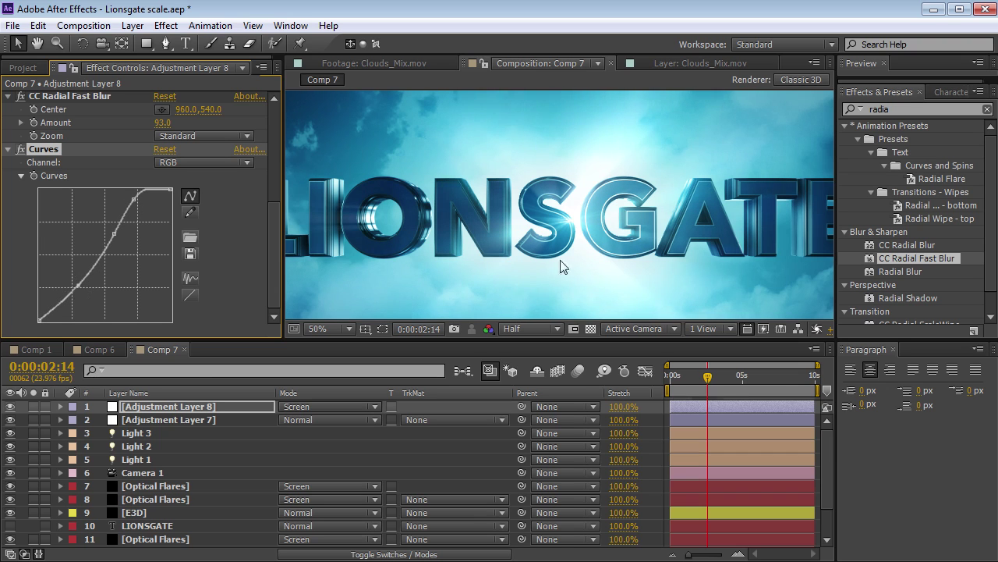
Try the Normal blending mode on the top adjustment layer to inspect the rays alone, and undo it.
{"action": "left_click", "coordinate": [329, 407]}
{"action": "left_click", "coordinate": [343, 24]}
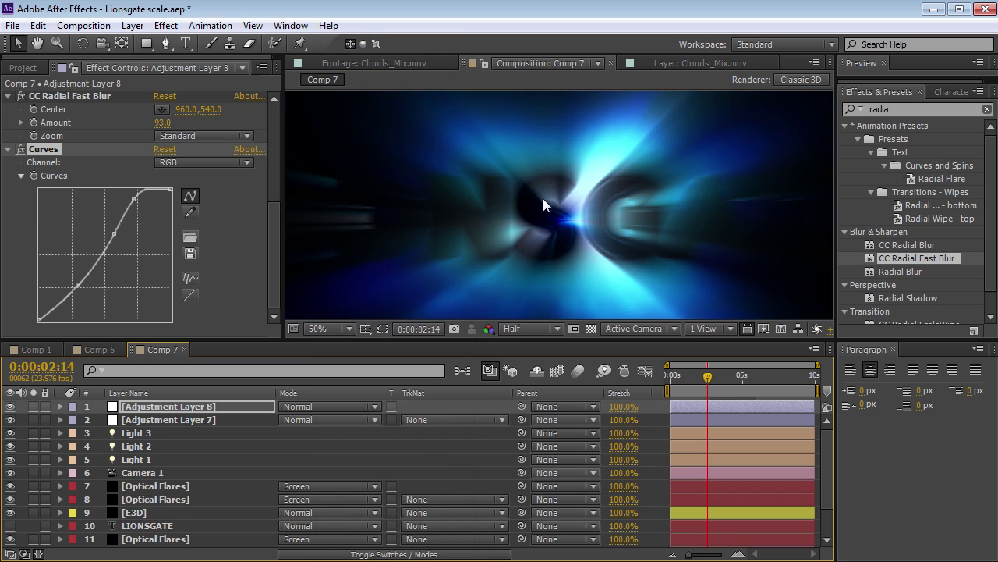
{"action": "key", "text": "ctrl+z"}
Raise the midtones and highlights of the Curves effect, and compare the frame with the adjustment layer switched off and on.
{"action": "scroll", "coordinate": [155, 206], "scroll_direction": "up", "scroll_amount": 5}
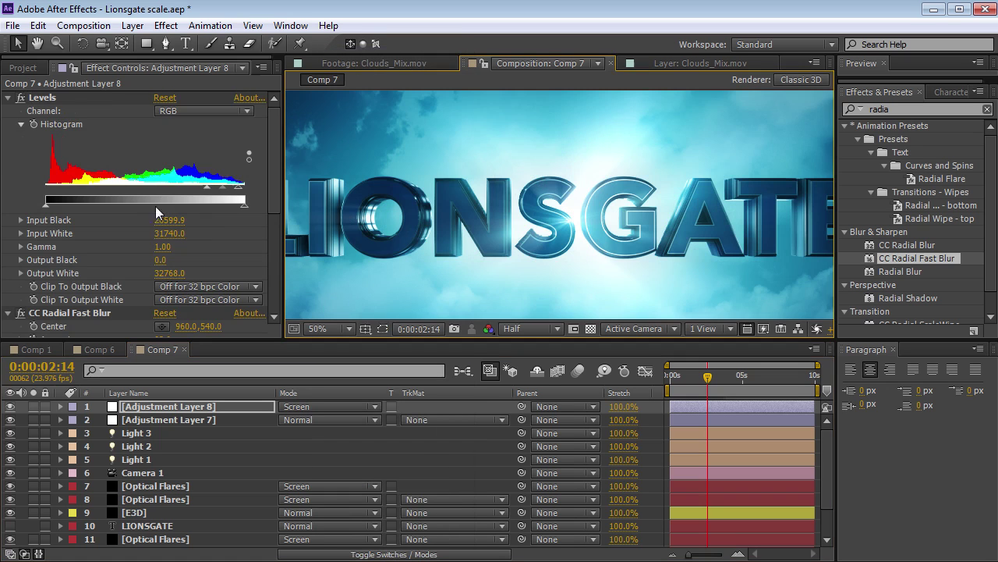
{"action": "left_click_drag", "start_coordinate": [239, 192], "coordinate": [276, 233]}
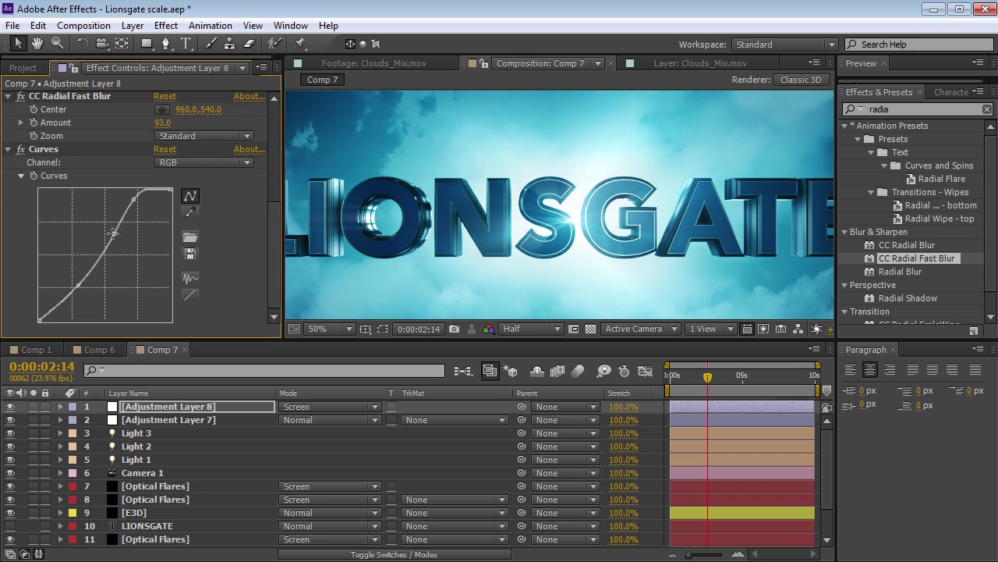
{"action": "left_click_drag", "start_coordinate": [113, 232], "coordinate": [102, 231]}
{"action": "mouse_move", "coordinate": [74, 290]}
{"action": "left_mouse_down"}
{"action": "mouse_move", "coordinate": [50, 276]}
{"action": "mouse_move", "coordinate": [62, 282]}
{"action": "left_mouse_up"}
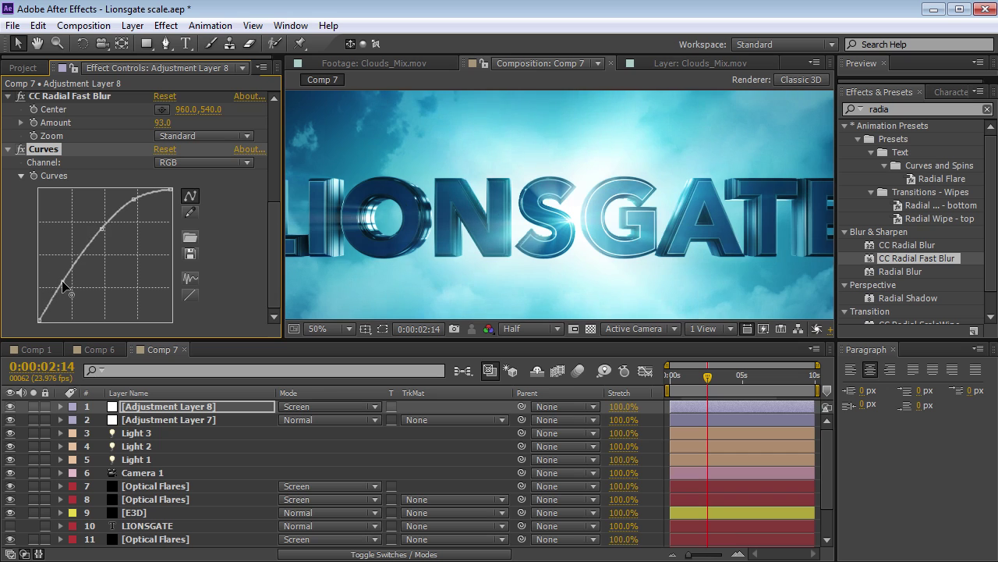
{"action": "left_click_drag", "start_coordinate": [102, 230], "coordinate": [131, 189]}
{"action": "key", "text": "grave"}
{"action": "key", "text": "grave"}
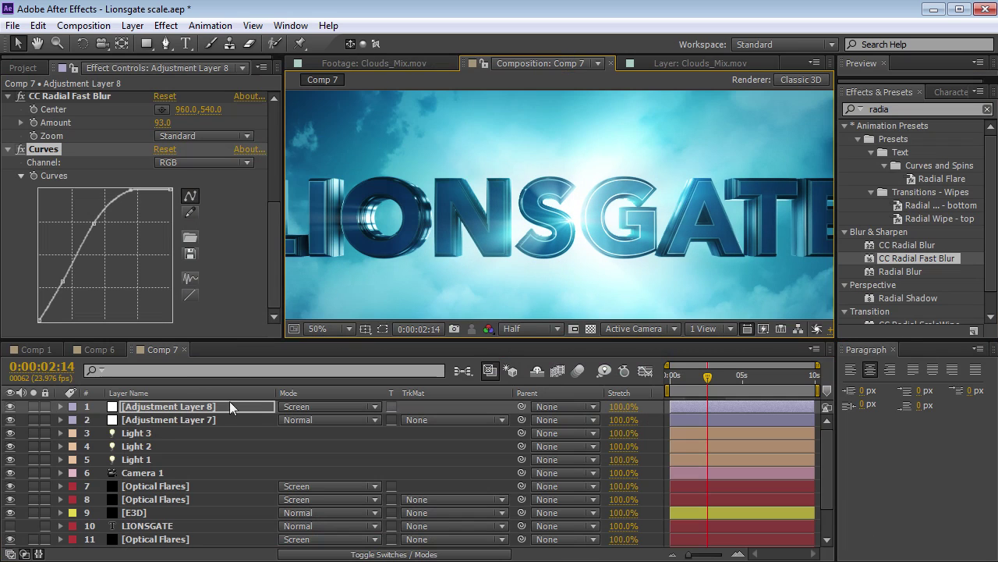
{"action": "left_click", "coordinate": [10, 407]}
{"action": "left_click", "coordinate": [10, 406]}
Keyframe the top adjustment layer's Opacity starting at 0:00:02:06 and ending at 0% at 0:00:05:04.
{"action": "left_click", "coordinate": [126, 409]}
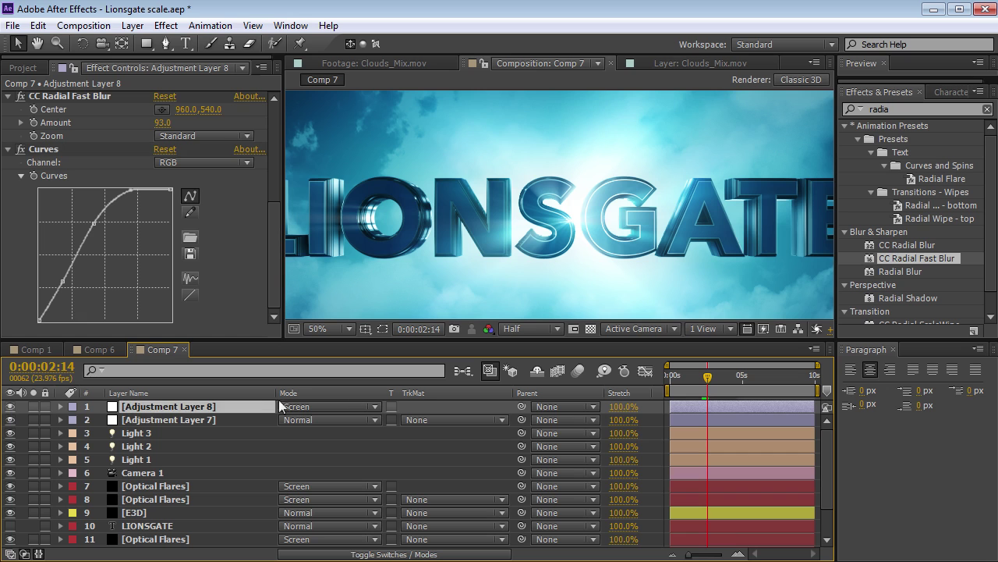
{"action": "left_click_drag", "start_coordinate": [720, 370], "coordinate": [703, 390]}
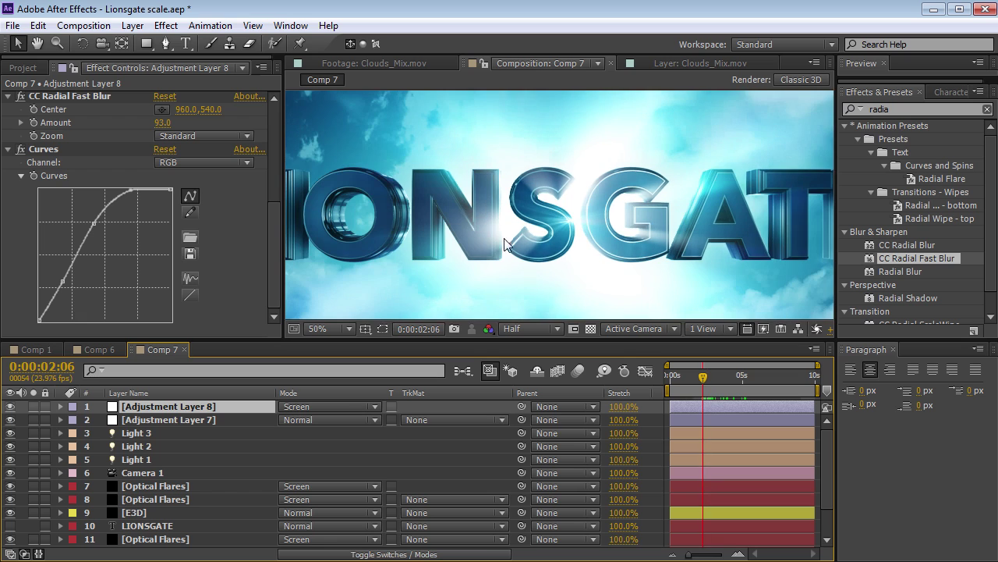
{"action": "key", "text": "t"}
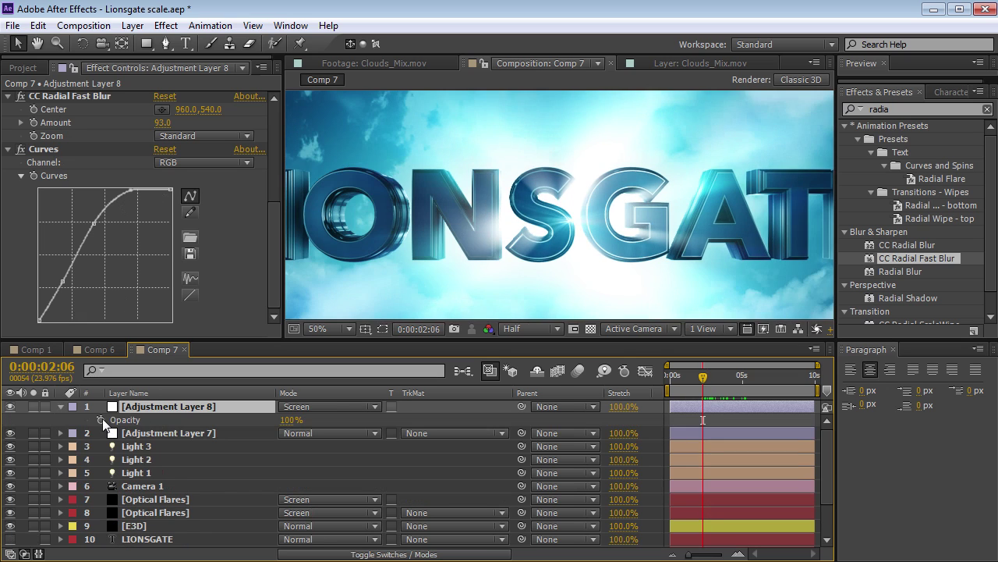
{"action": "left_click", "coordinate": [99, 420]}
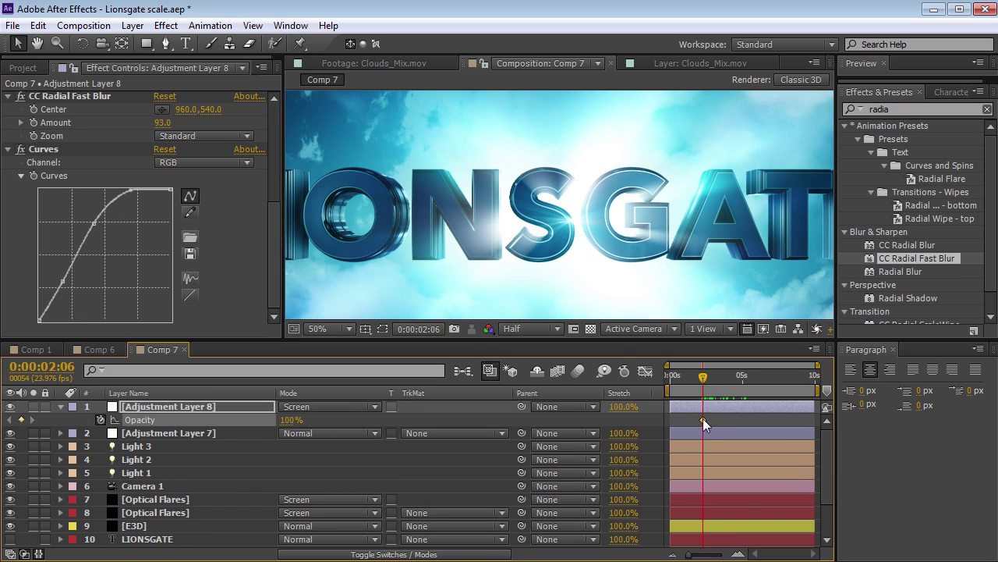
{"action": "left_click_drag", "start_coordinate": [291, 424], "coordinate": [182, 421]}
{"action": "left_click_drag", "start_coordinate": [692, 379], "coordinate": [745, 387]}
{"action": "left_click", "coordinate": [293, 420]}
{"action": "type", "text": "0"}
{"action": "key", "text": "Return"}
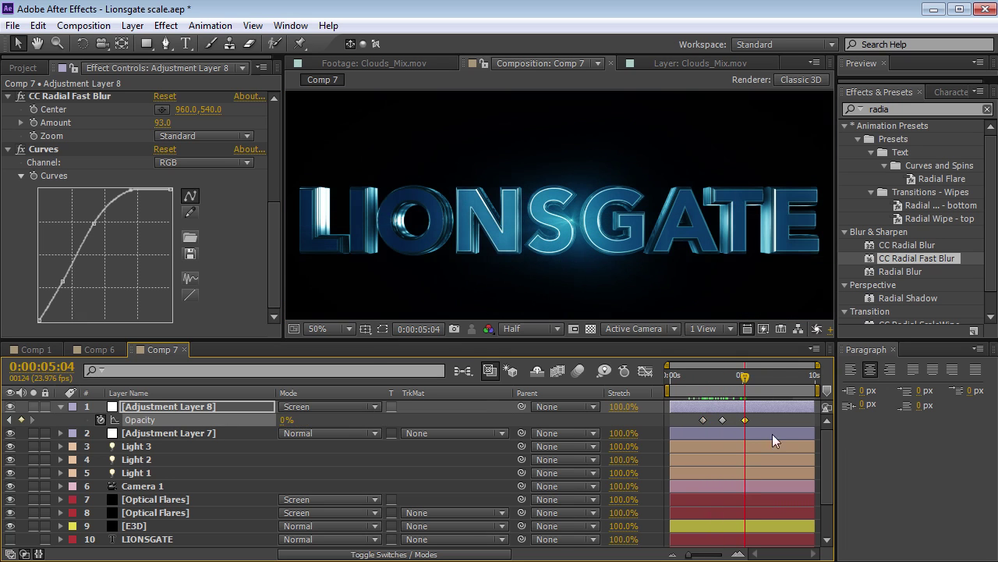
Shift the adjustment layer's three Opacity keyframes earlier, with the first at the start of the comp and the last one eased.
{"action": "left_click_drag", "start_coordinate": [684, 382], "coordinate": [709, 384]}
{"action": "mouse_move", "coordinate": [723, 421]}
{"action": "left_mouse_down"}
{"action": "mouse_move", "coordinate": [707, 420]}
{"action": "mouse_move", "coordinate": [733, 420]}
{"action": "left_mouse_up"}
{"action": "left_click_drag", "start_coordinate": [710, 379], "coordinate": [757, 386]}
{"action": "key", "text": "KP_0"}
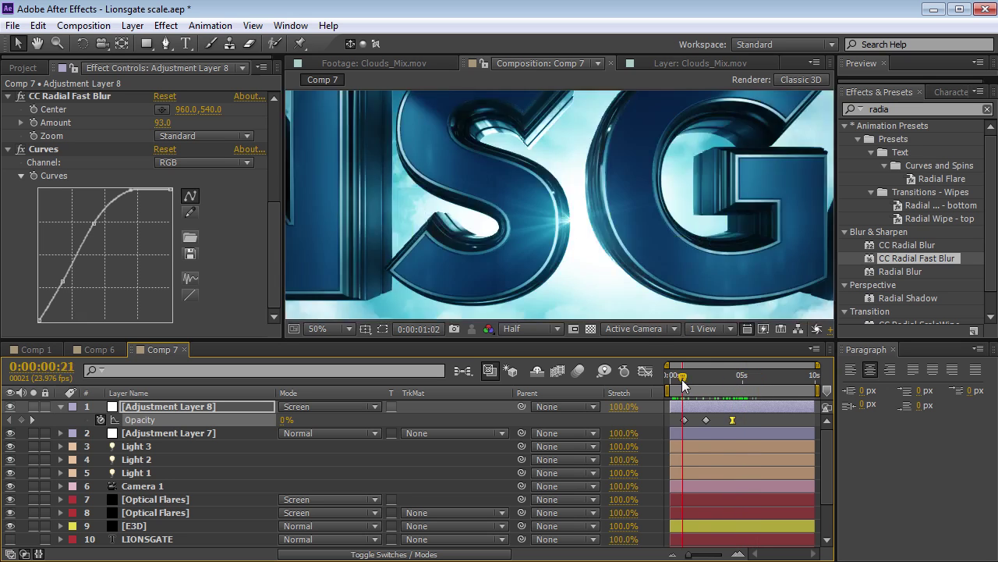
{"action": "left_click_drag", "start_coordinate": [674, 421], "coordinate": [778, 388]}
Review the final part of the title animation around 0:00:07:15 to 0:00:06:11, with the title centred in the viewer.
{"action": "key", "text": "grave"}
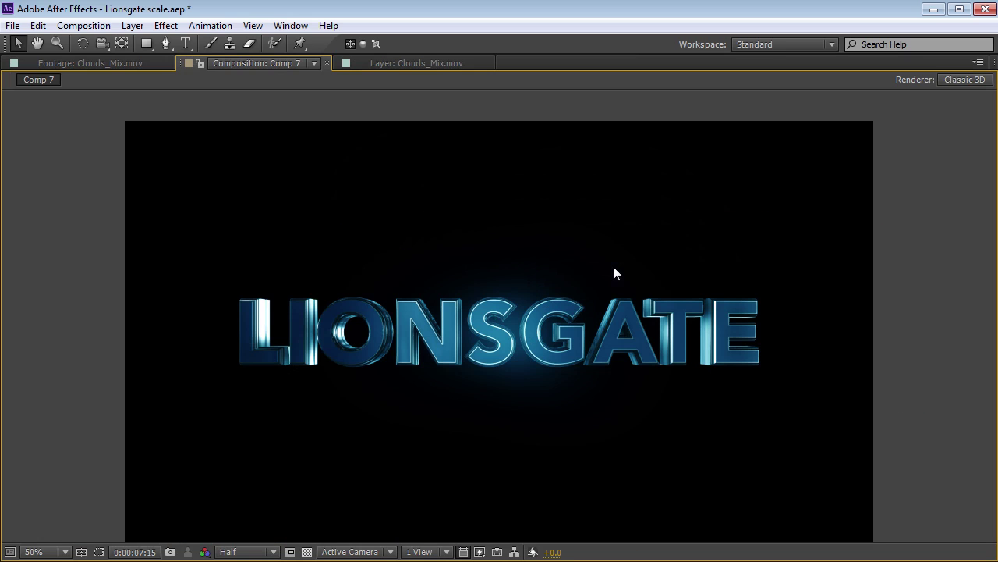
{"action": "key", "text": "h"}
{"action": "key", "text": "grave"}
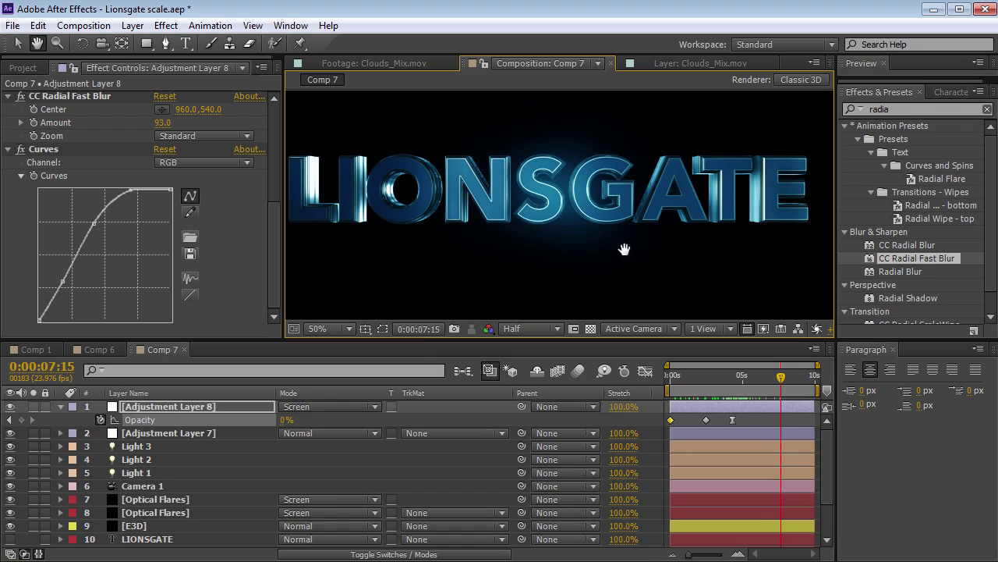
{"action": "key", "text": "Page_Up"}
{"action": "key", "text": "Page_Up"}
{"action": "key", "text": "Page_Up"}
{"action": "key", "text": "Page_Up"}
{"action": "key", "text": "Page_Up"}
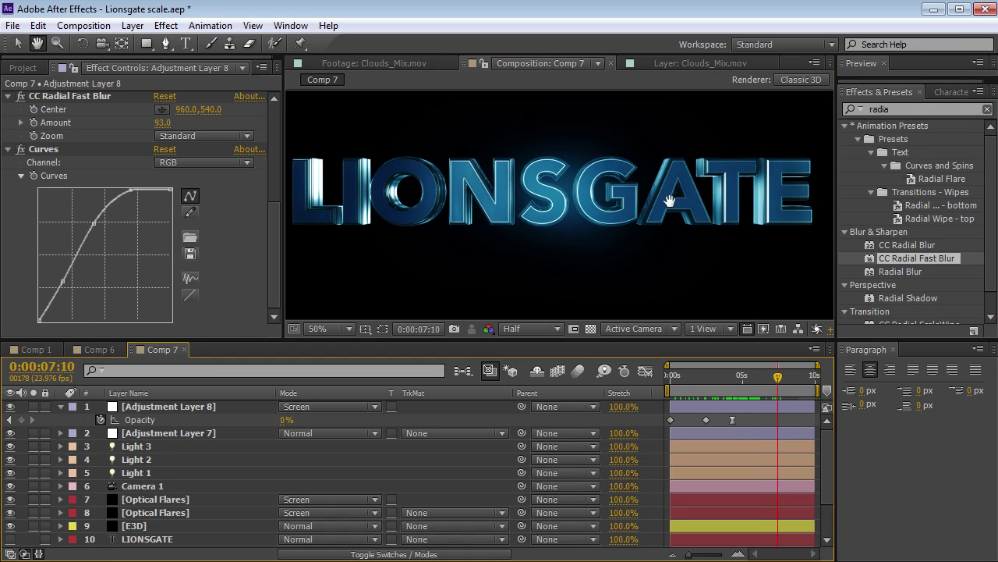
{"action": "left_click_drag", "start_coordinate": [669, 201], "coordinate": [680, 209]}
{"action": "key", "text": "v"}
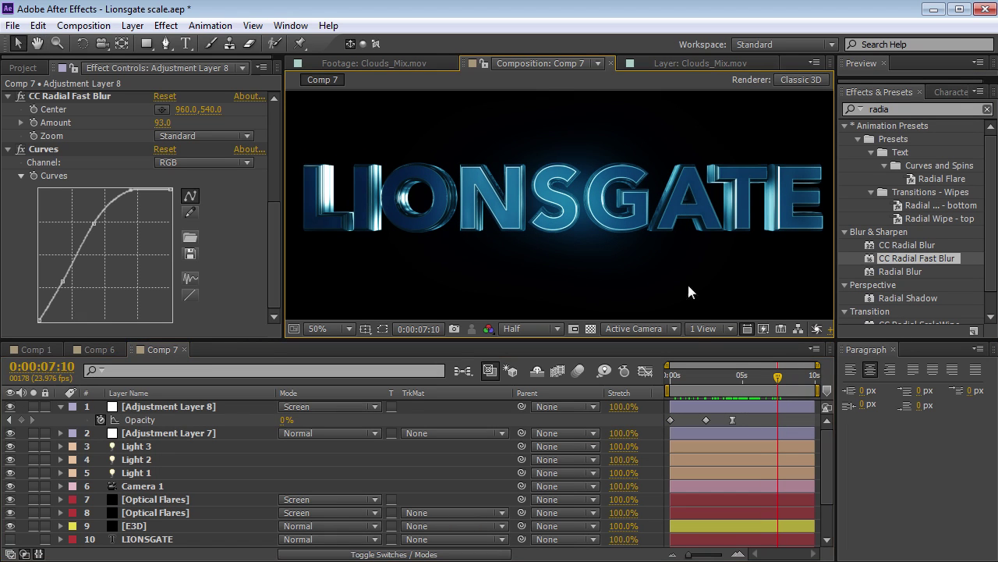
{"action": "mouse_move", "coordinate": [745, 378]}
{"action": "left_mouse_down"}
{"action": "mouse_move", "coordinate": [691, 378]}
{"action": "mouse_move", "coordinate": [739, 378]}
{"action": "left_mouse_up"}
{"action": "key", "text": "space"}
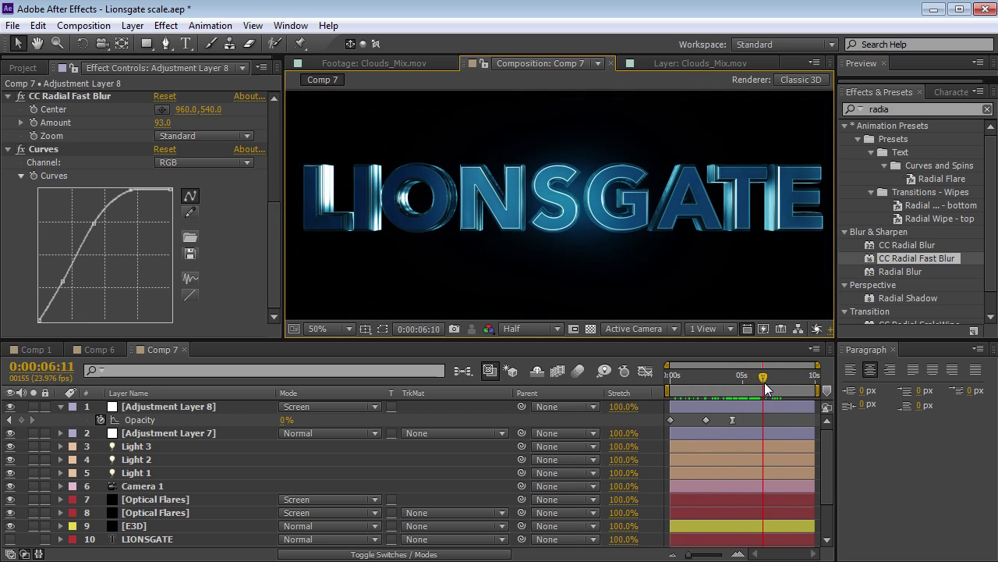
Reveal the E3D layer's keyframes and replace the LIONSGATE layer's text with COPILOT.
{"action": "left_click", "coordinate": [708, 526]}
{"action": "key", "text": "u"}
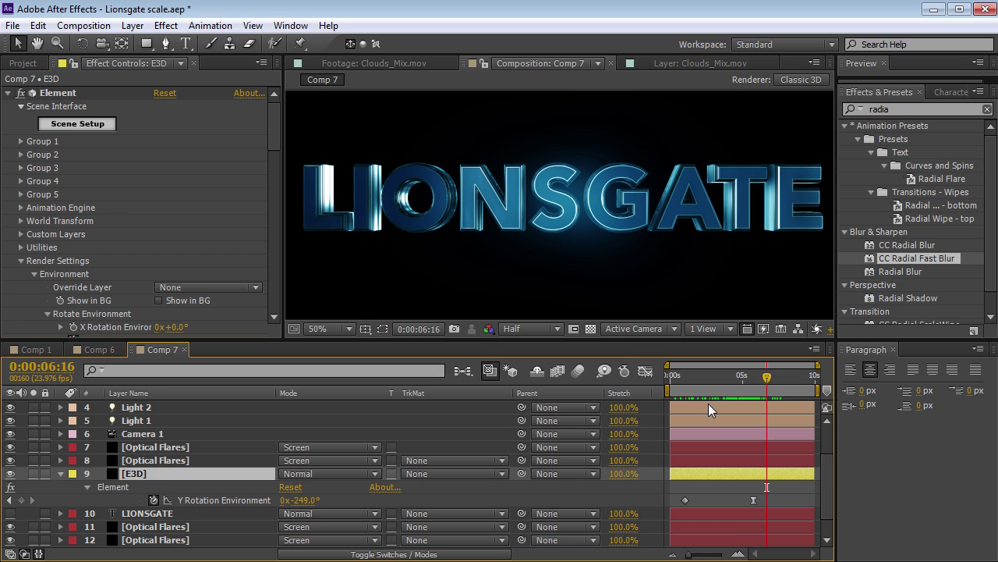
{"action": "double_click", "coordinate": [147, 513]}
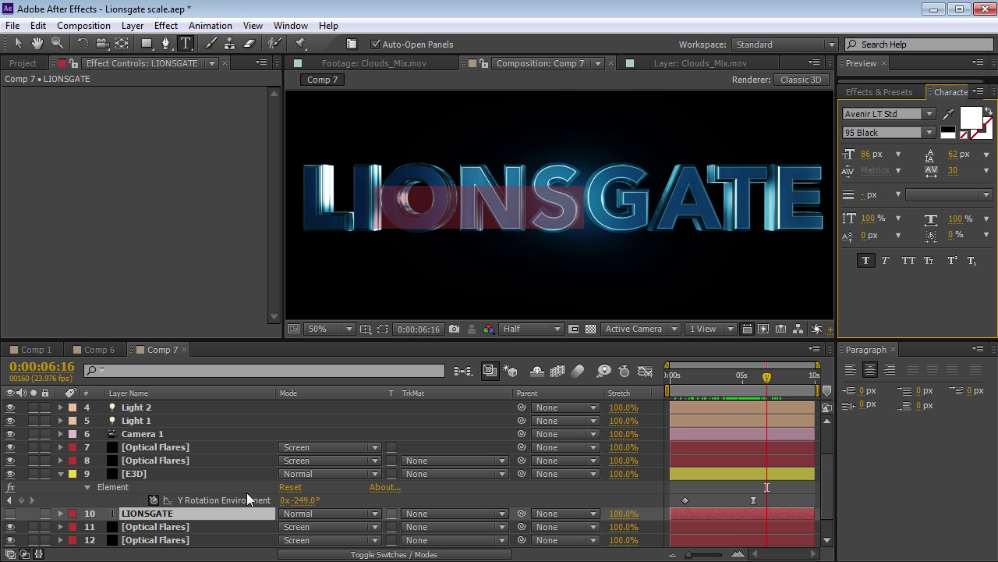
{"action": "type", "text": "C"}
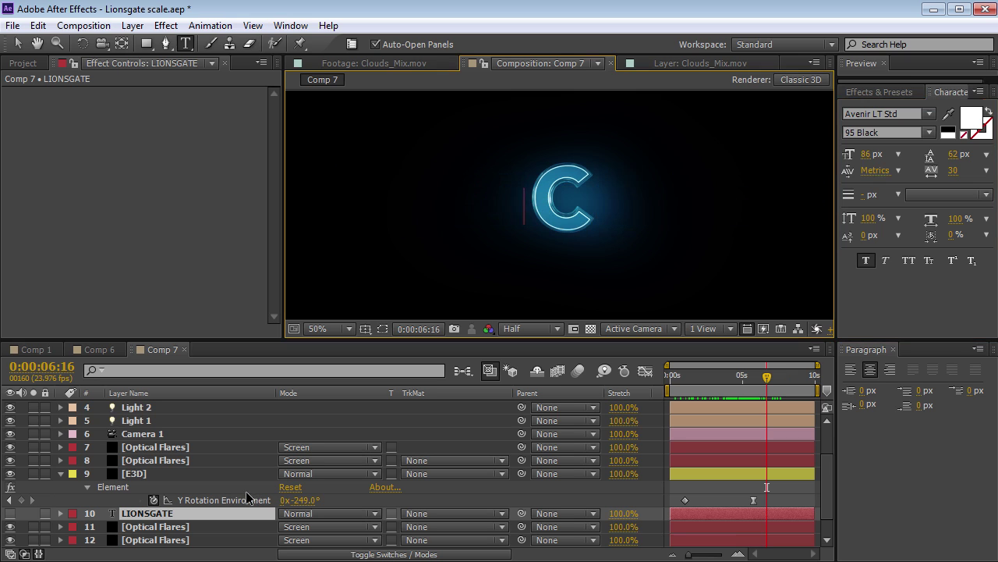
{"action": "type", "text": "OPILOT"}
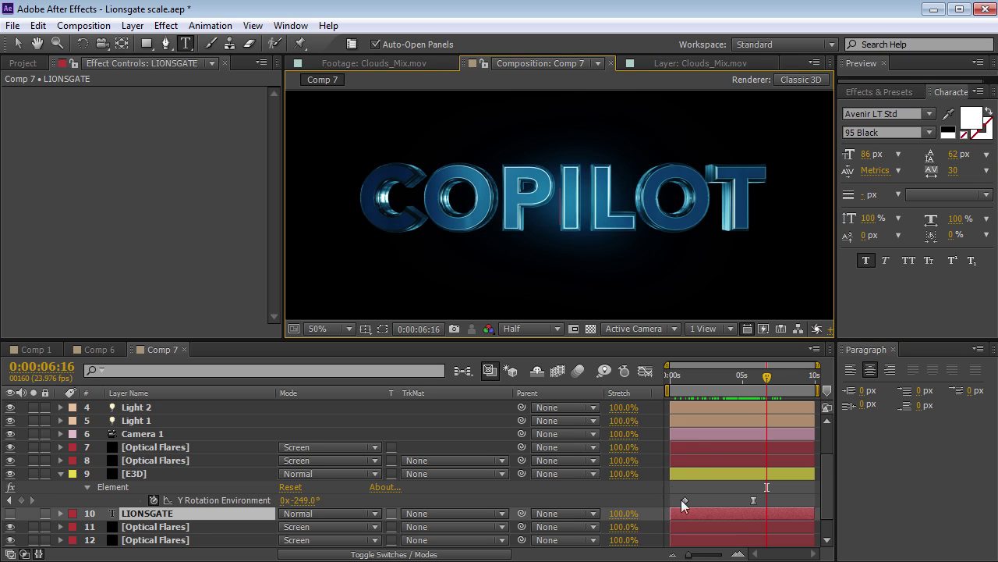
{"action": "key", "text": "KP_Enter"}
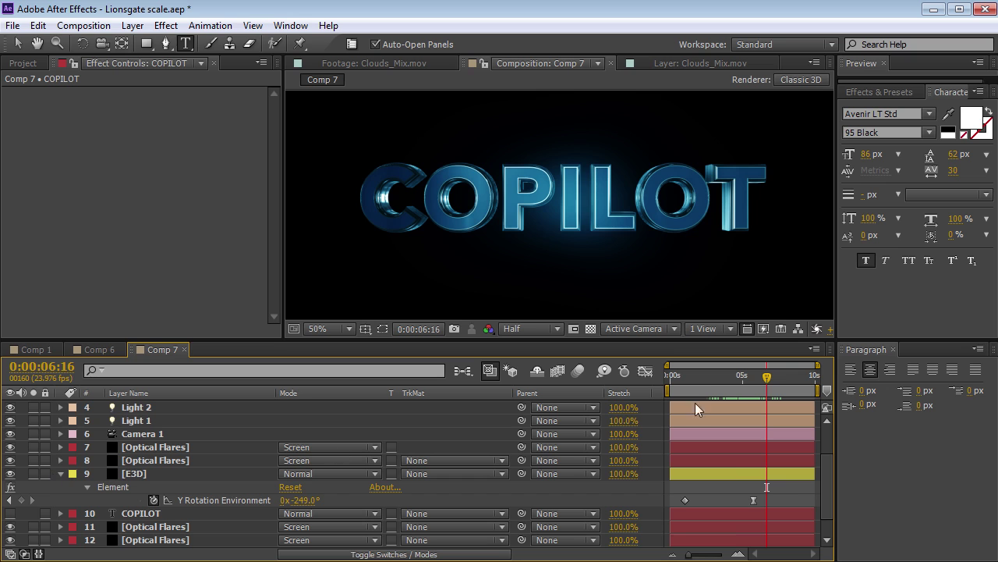
Solo the COPILOT text layer and change its text to two lines reading VIDEO and COPILOT.
{"action": "mouse_move", "coordinate": [739, 380]}
{"action": "left_mouse_down"}
{"action": "mouse_move", "coordinate": [687, 377]}
{"action": "mouse_move", "coordinate": [754, 376]}
{"action": "left_mouse_up"}
{"action": "left_click", "coordinate": [145, 515]}
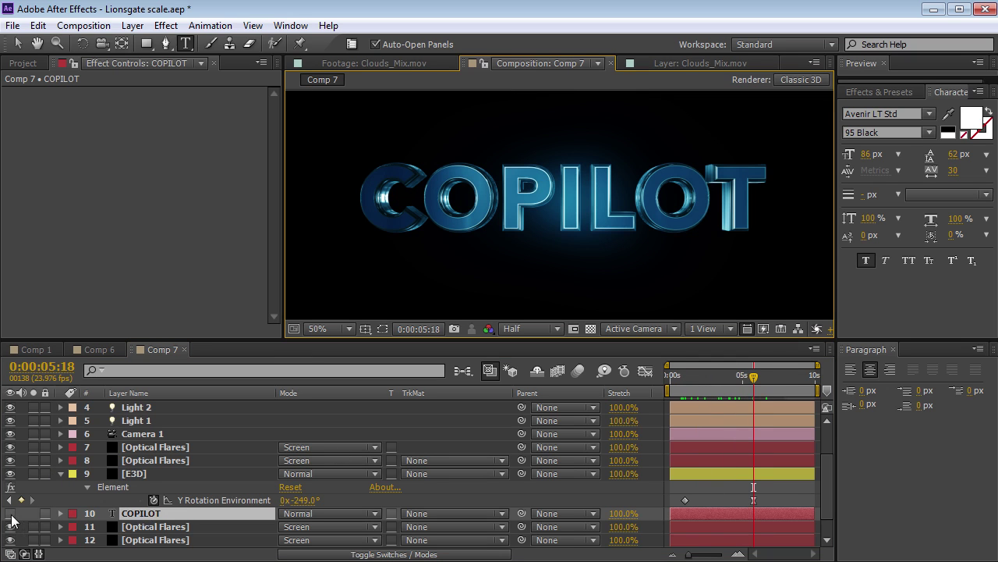
{"action": "left_click", "coordinate": [33, 513]}
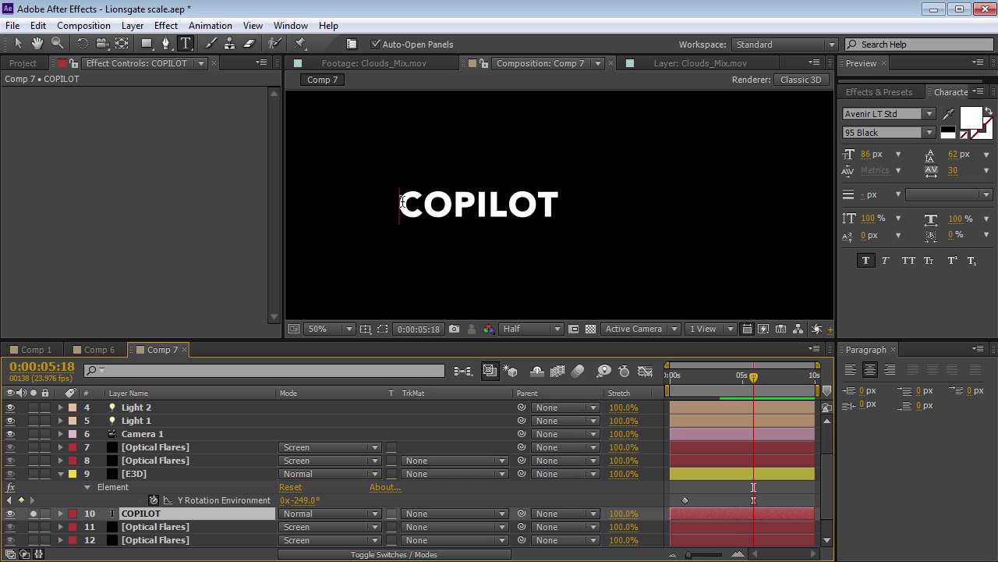
{"action": "left_click_drag", "start_coordinate": [402, 203], "coordinate": [590, 210]}
{"action": "type", "text": "VIDEO"}
{"action": "key", "text": "Return"}
{"action": "type", "text": "COPILOT"}
Set the text's tracking to 35 and leading to 79 px, and enlarge the VIDEO line to 117 px.
{"action": "key", "text": "ctrl+a"}
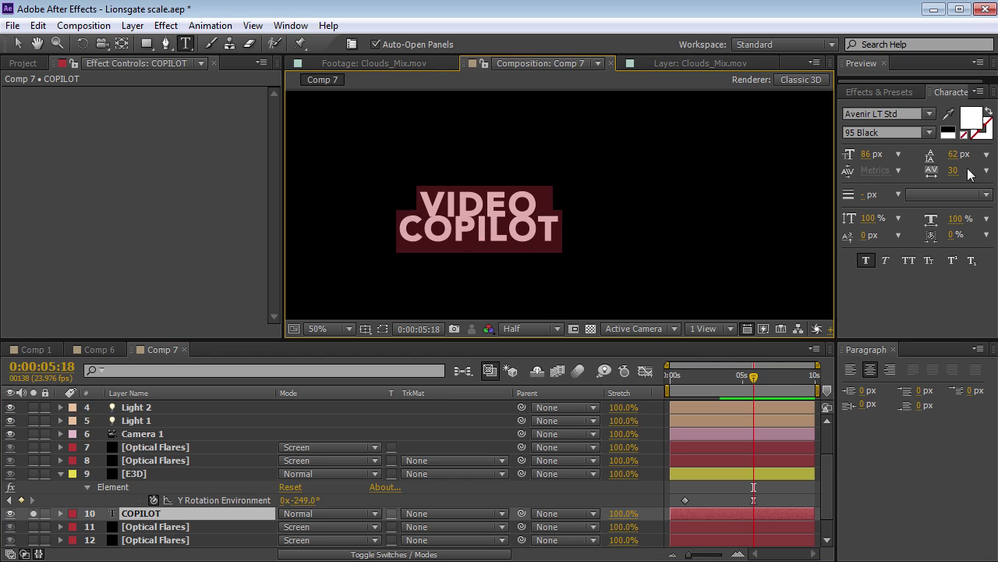
{"action": "left_click_drag", "start_coordinate": [952, 172], "coordinate": [961, 159]}
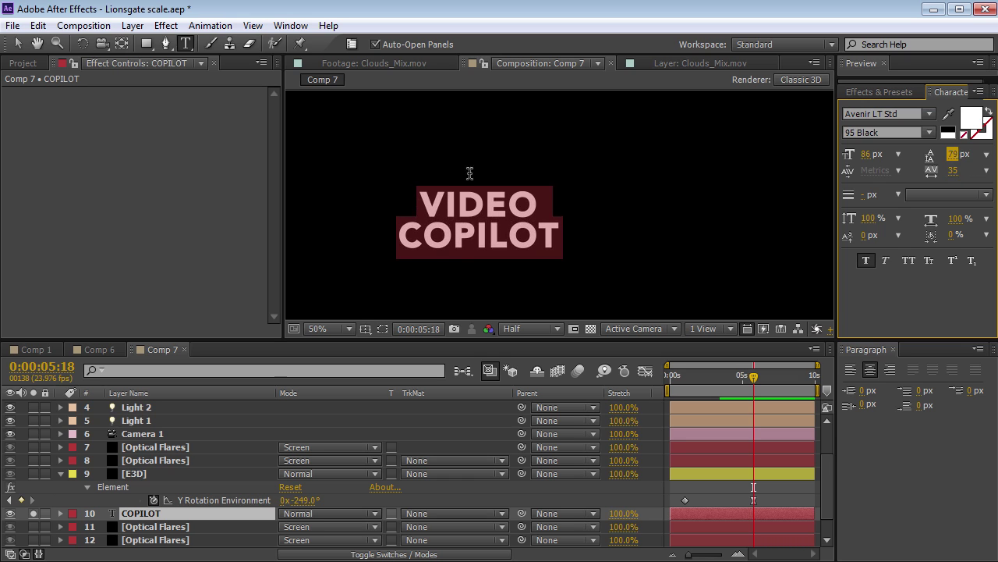
{"action": "left_click", "coordinate": [502, 207]}
{"action": "double_click", "coordinate": [431, 207]}
{"action": "left_click_drag", "start_coordinate": [868, 153], "coordinate": [887, 150]}
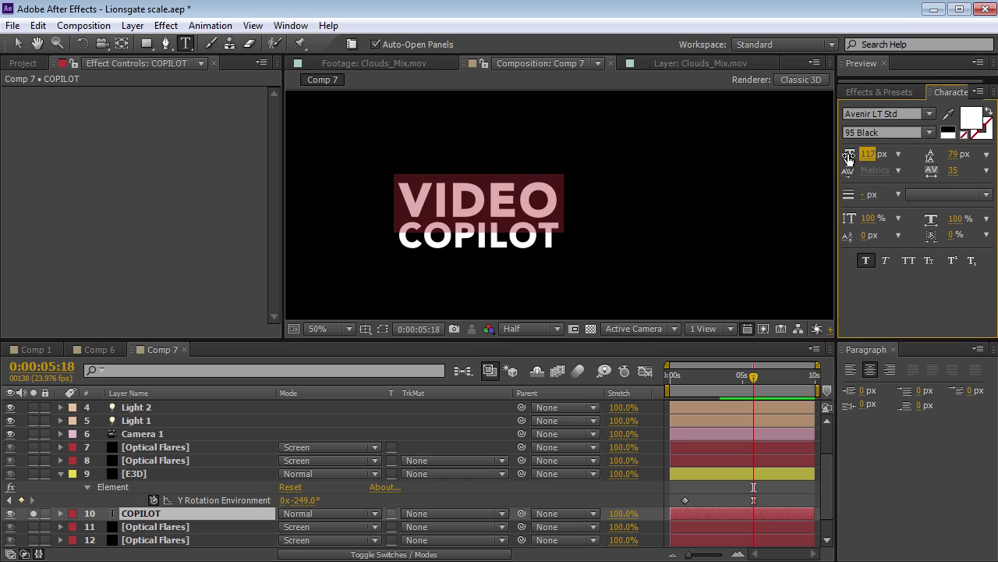
Leave text editing, unsolo the VIDEO COPILOT text layer and hide it behind the extruded title.
{"action": "left_click", "coordinate": [17, 44]}
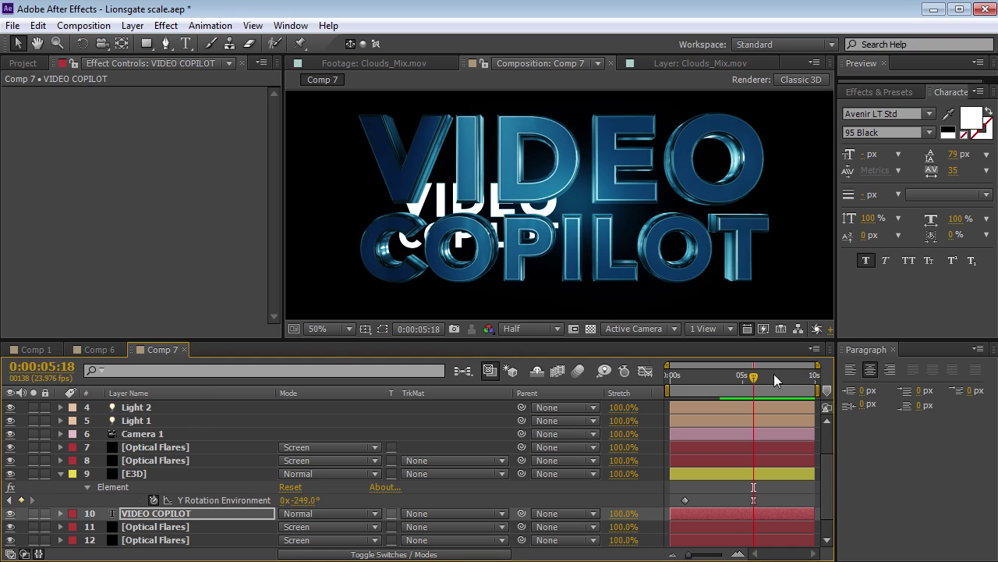
{"action": "left_click", "coordinate": [10, 513]}
Preview the VIDEO COPILOT title animation from the first frame in an enlarged viewer.
{"action": "mouse_move", "coordinate": [733, 382]}
{"action": "left_mouse_down"}
{"action": "mouse_move", "coordinate": [718, 377]}
{"action": "mouse_move", "coordinate": [748, 380]}
{"action": "left_mouse_up"}
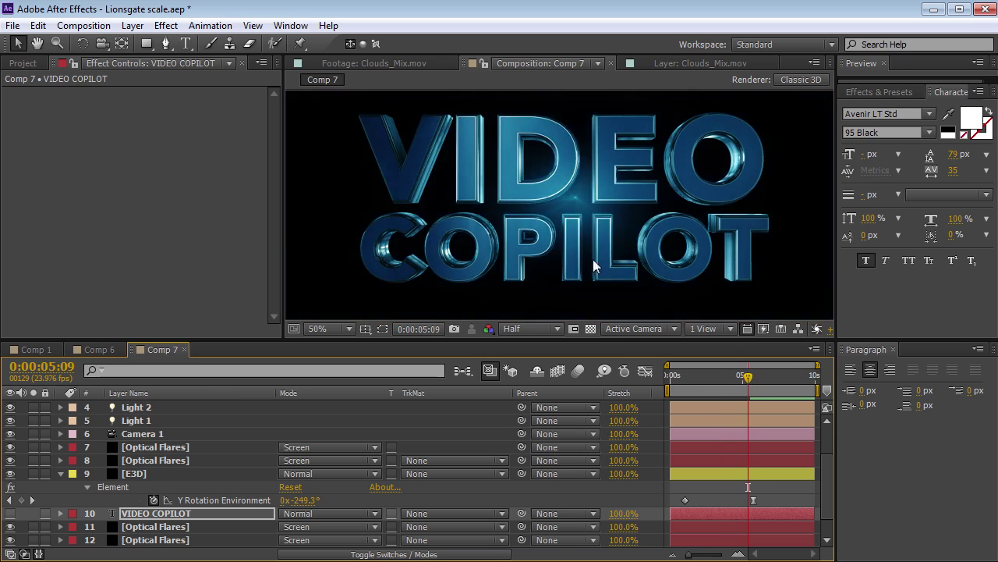
{"action": "scroll", "coordinate": [558, 243], "scroll_direction": "down", "scroll_amount": 1}
{"action": "key", "text": "KP_0"}
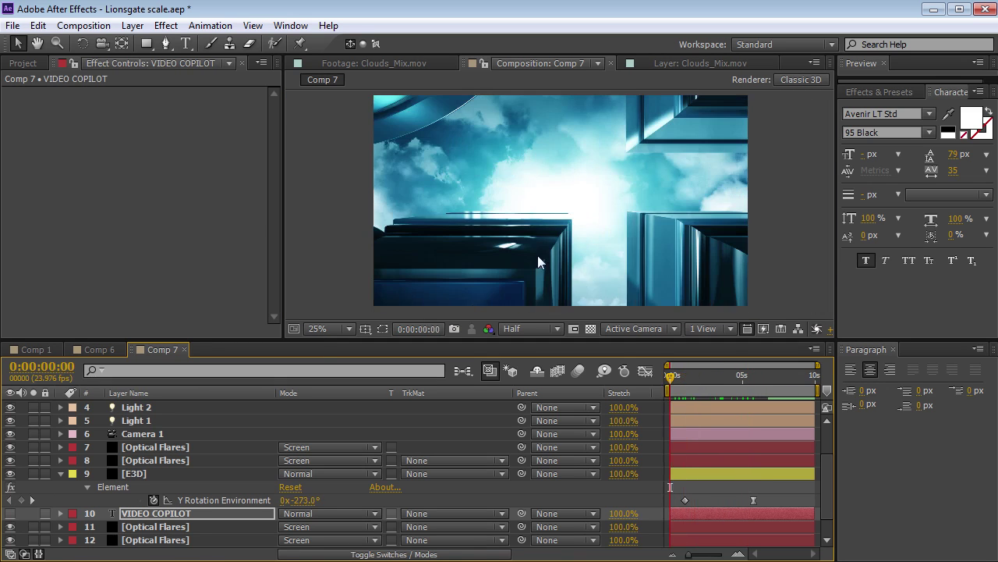
{"action": "key", "text": "grave"}
{"action": "key", "text": "period"}
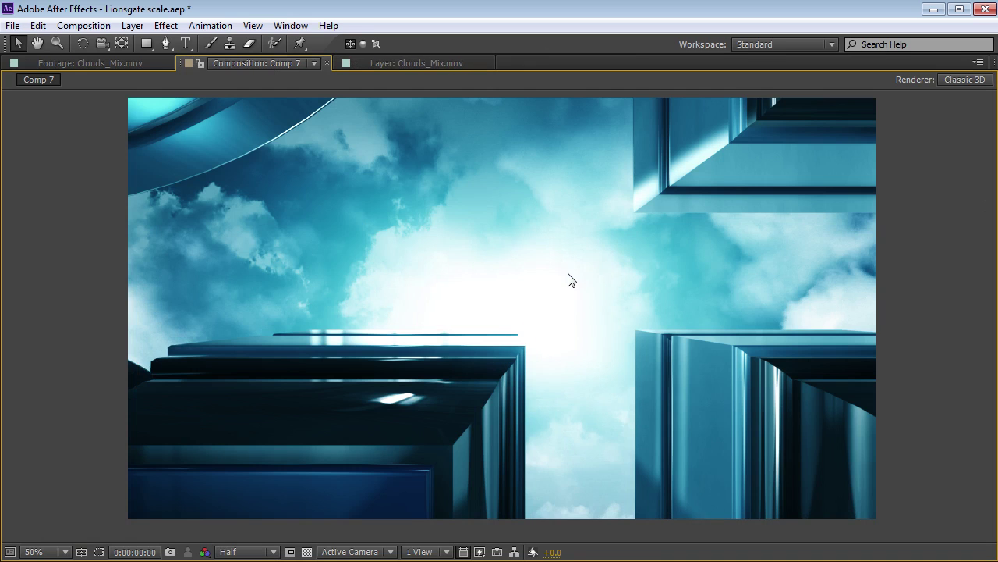